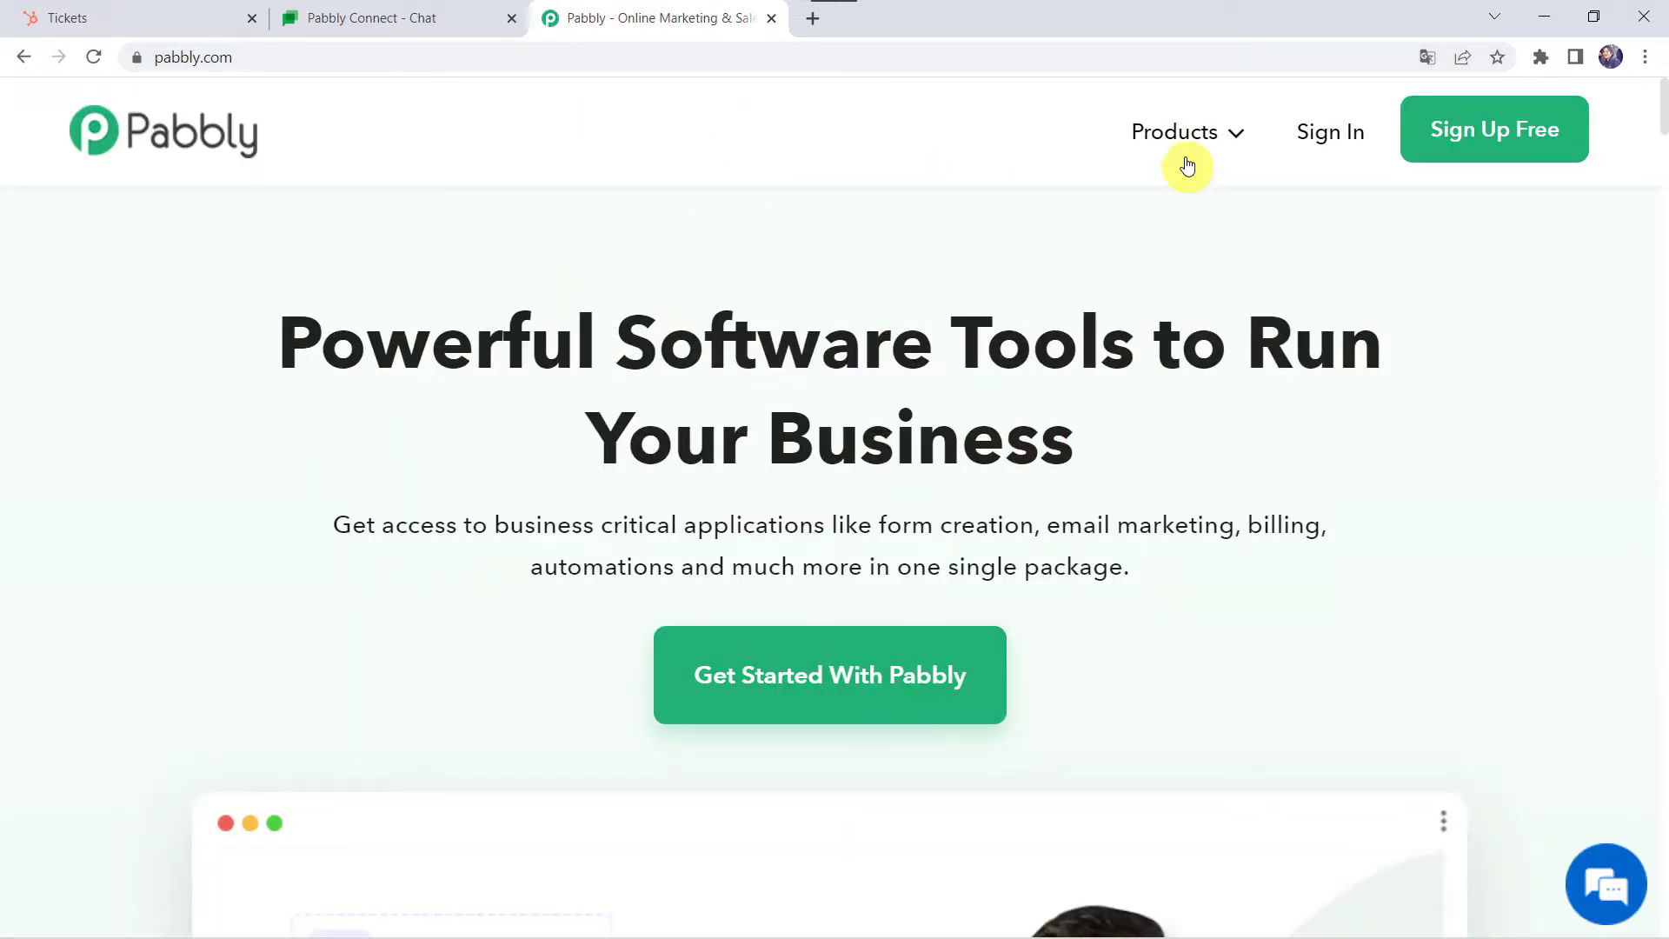
- Open the Connect product from the Pabbly site, sign in to the account and access the Pabbly Connect dashboard
mouse_move(1186, 134)
click(508, 489)
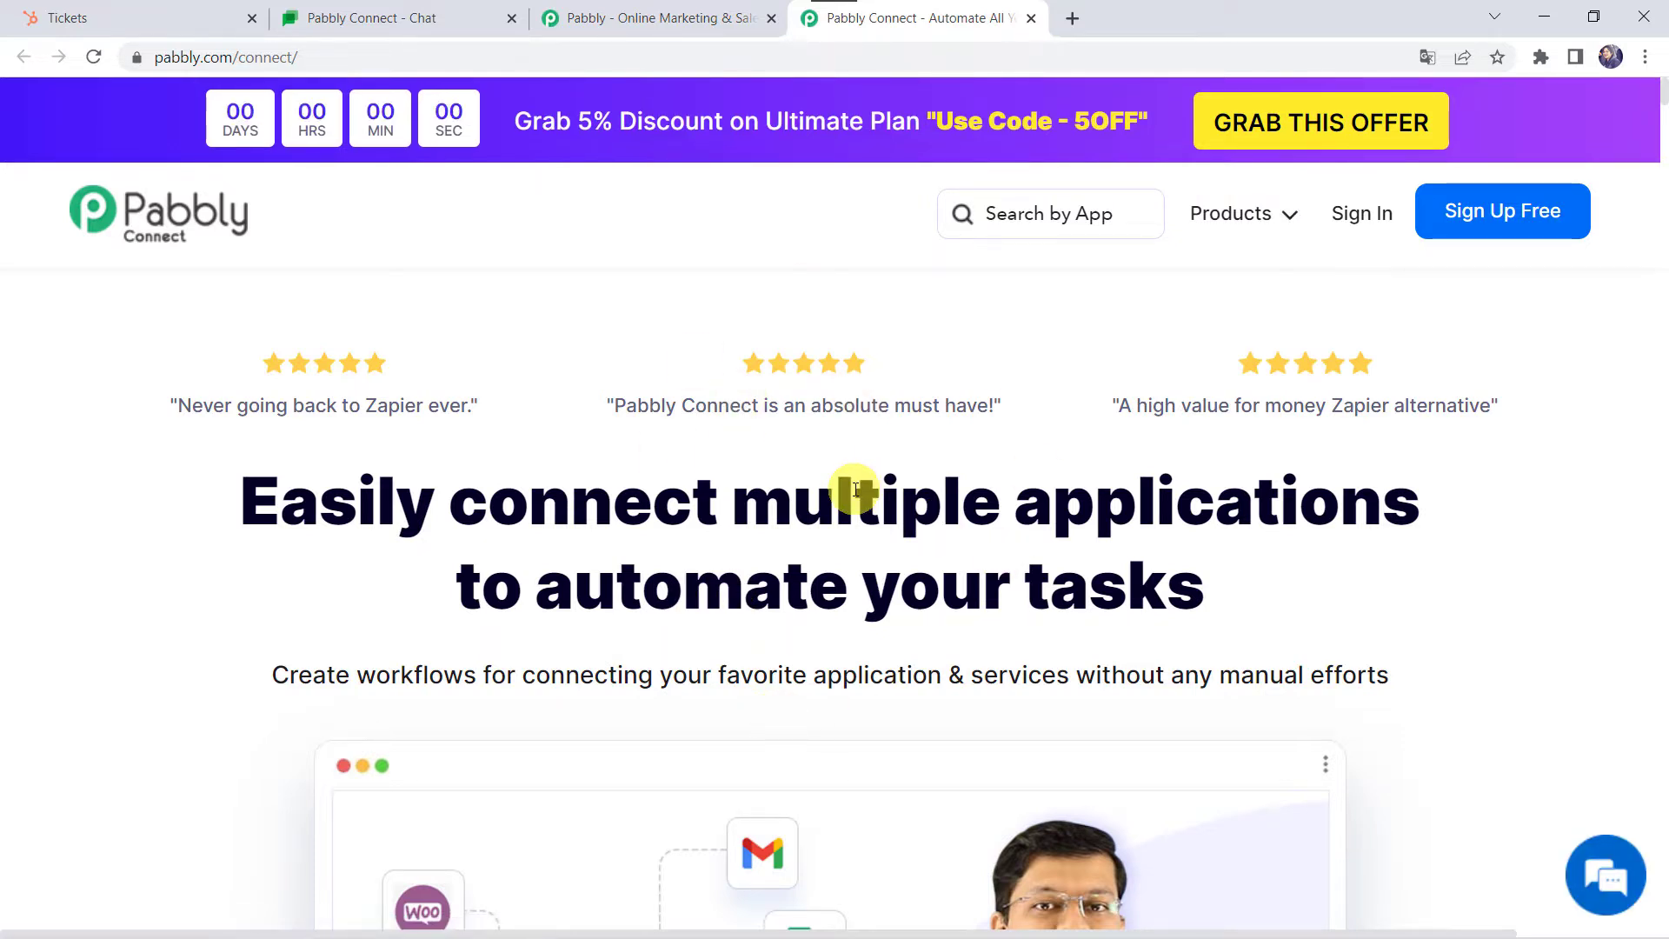
click(1508, 216)
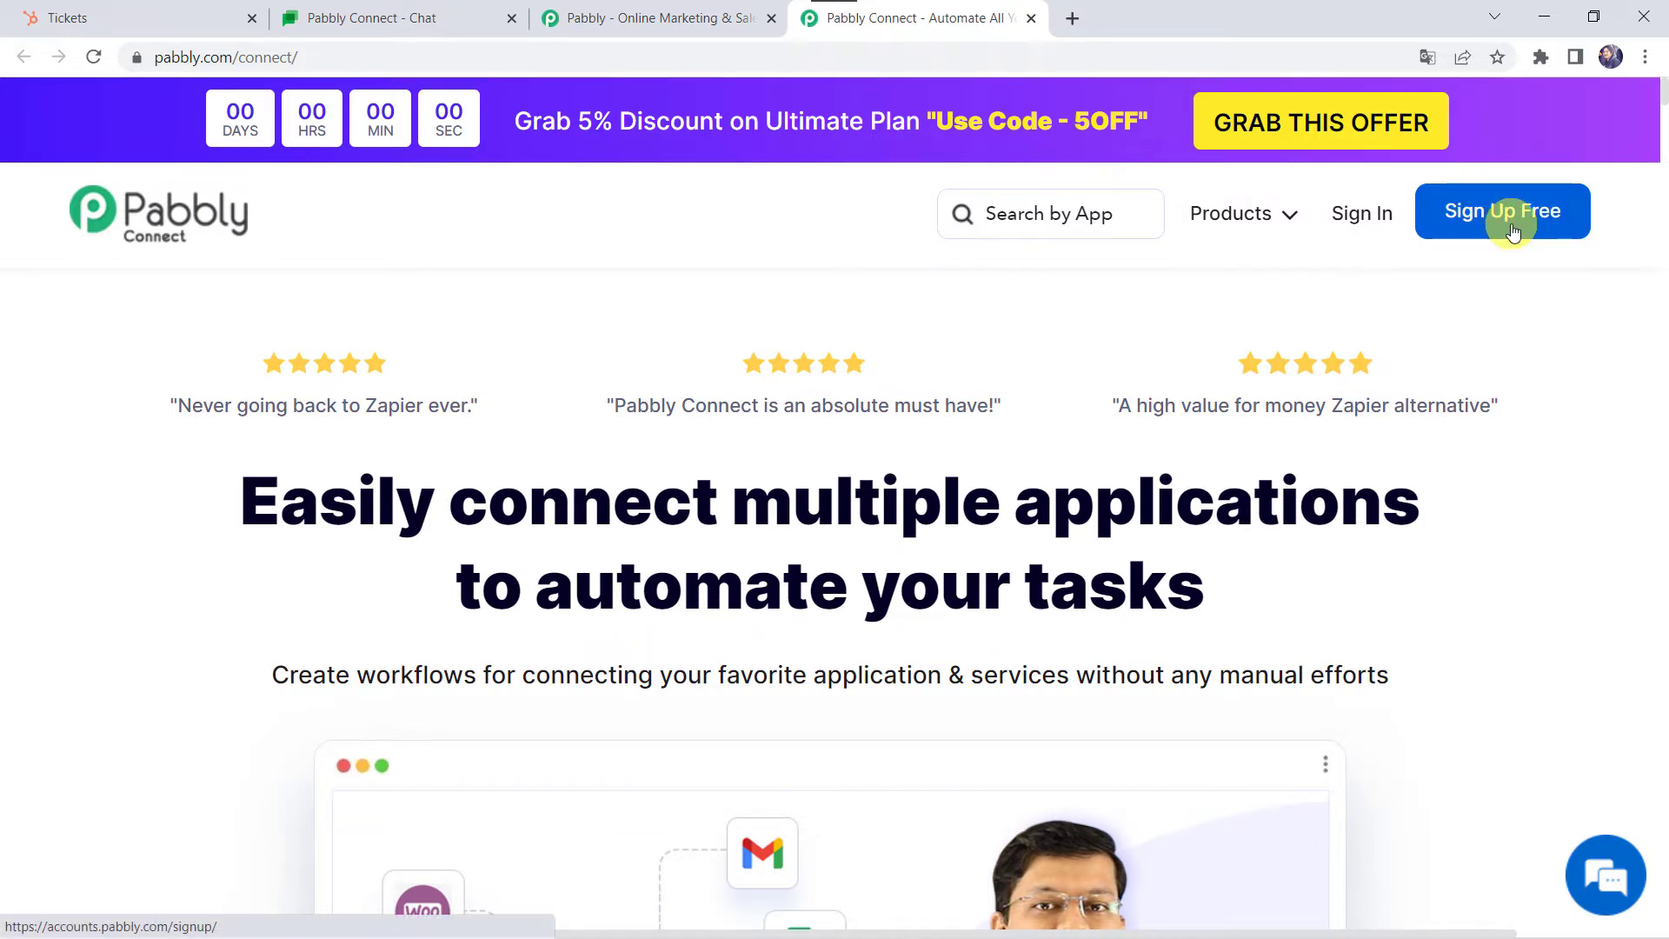
click(1506, 215)
click(1376, 215)
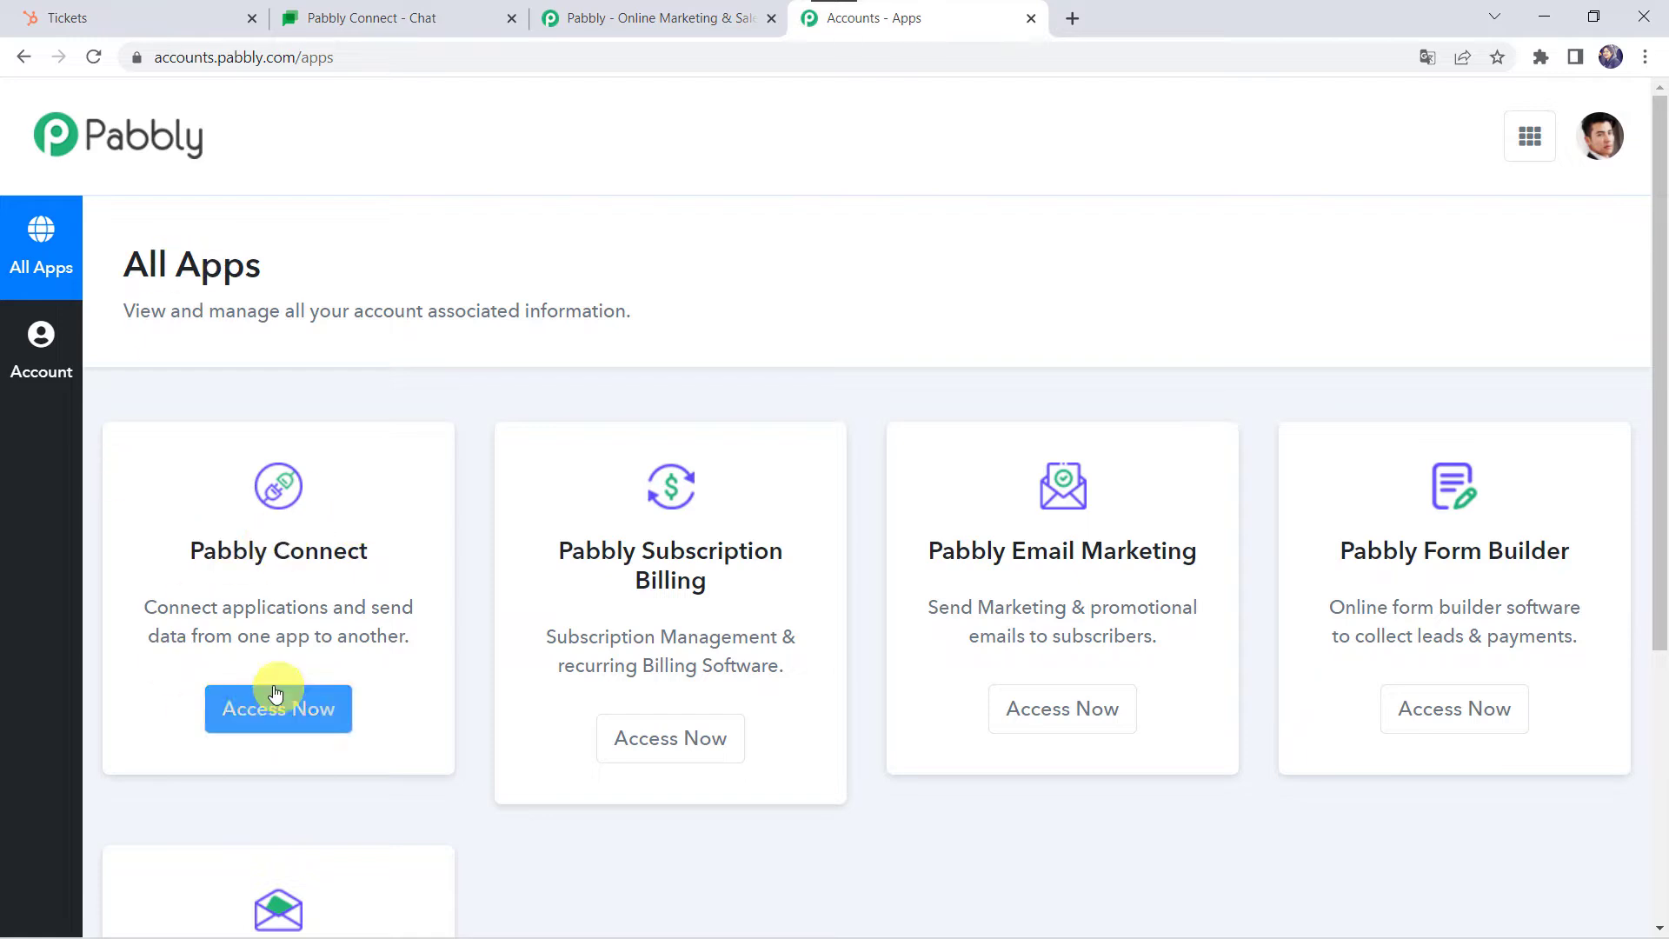
click(254, 706)
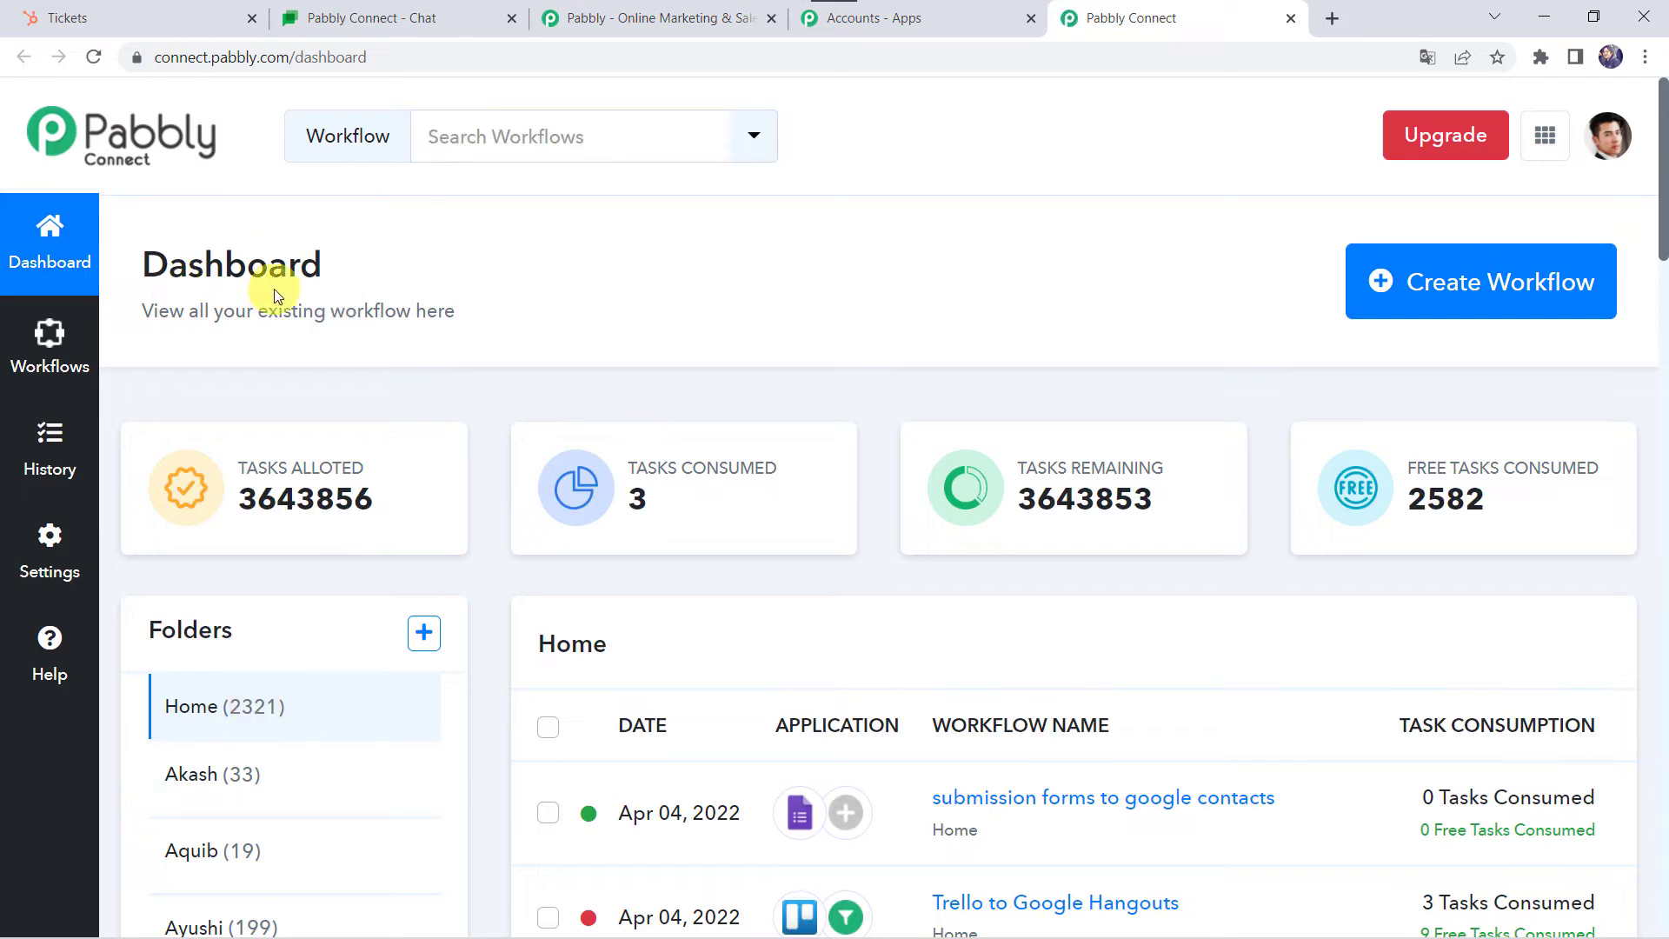
- Create a new workflow named "HubSpot to Google Chat Integration"
scroll(960, 676, down, 6)
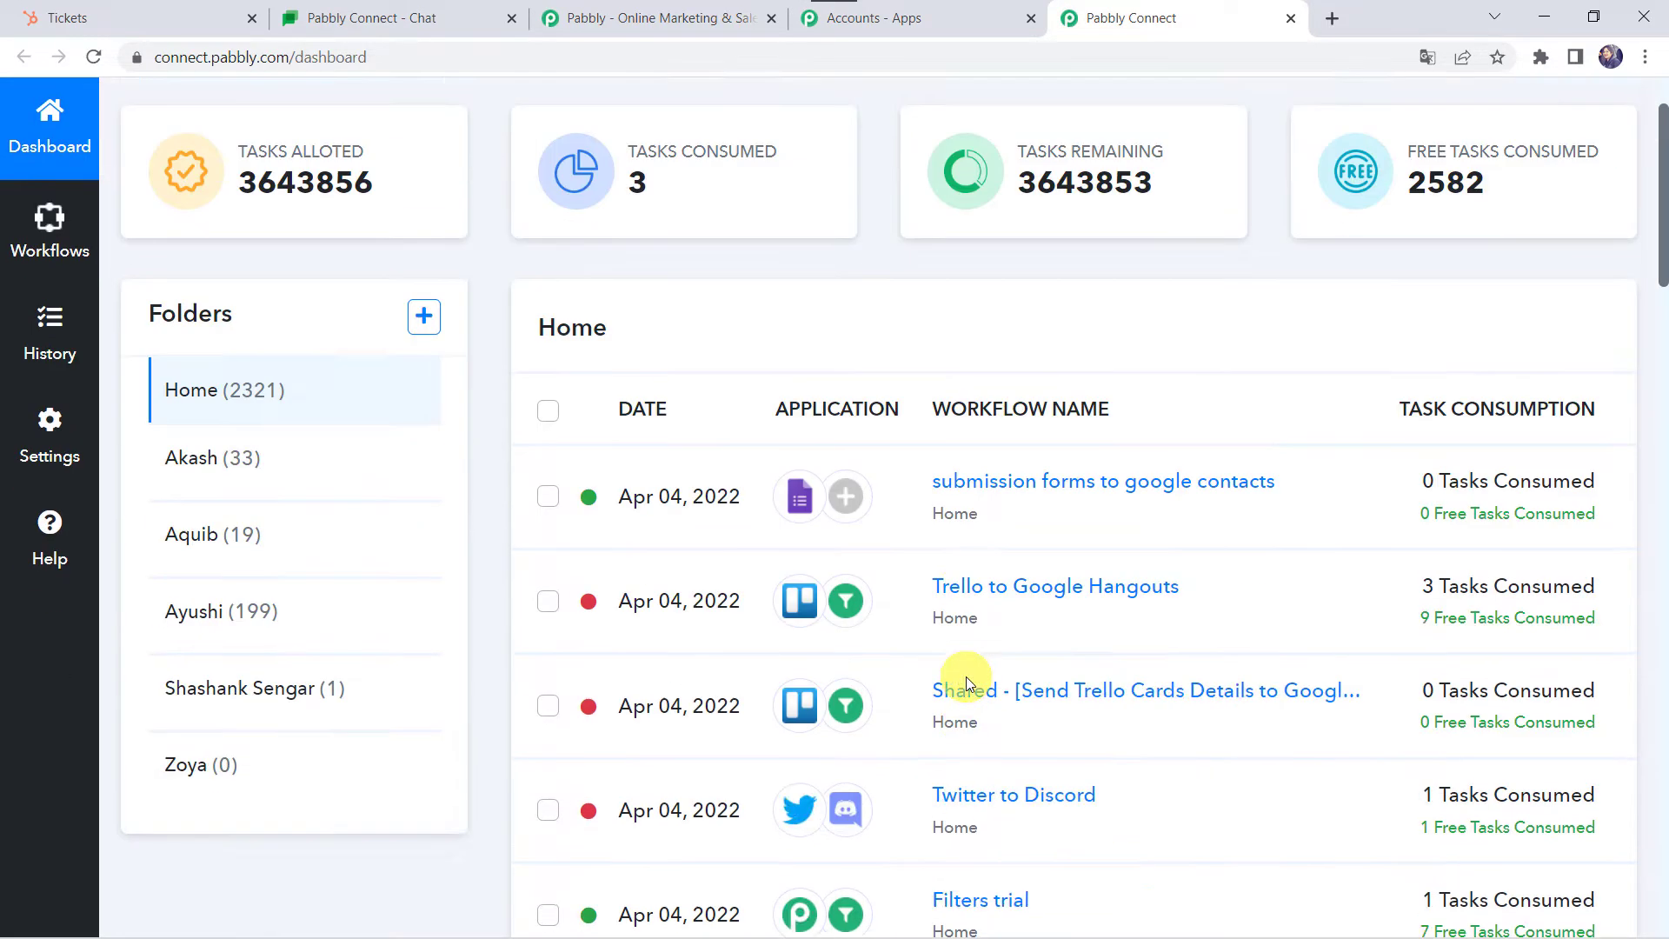
scroll(962, 678, up, 6)
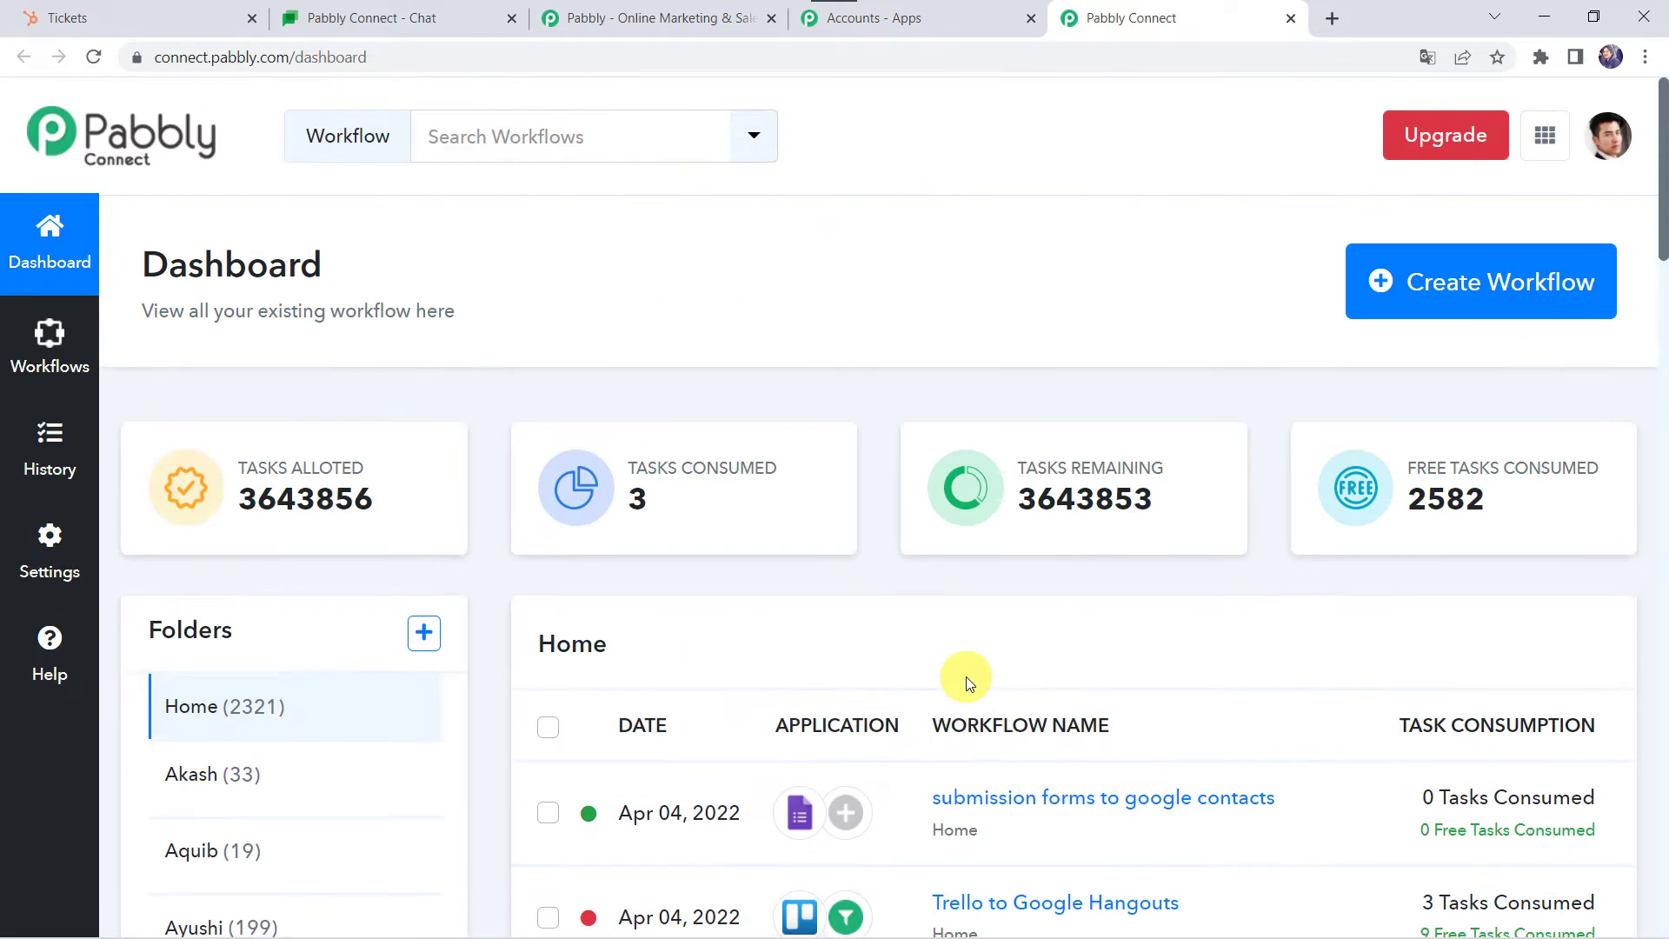
click(1446, 287)
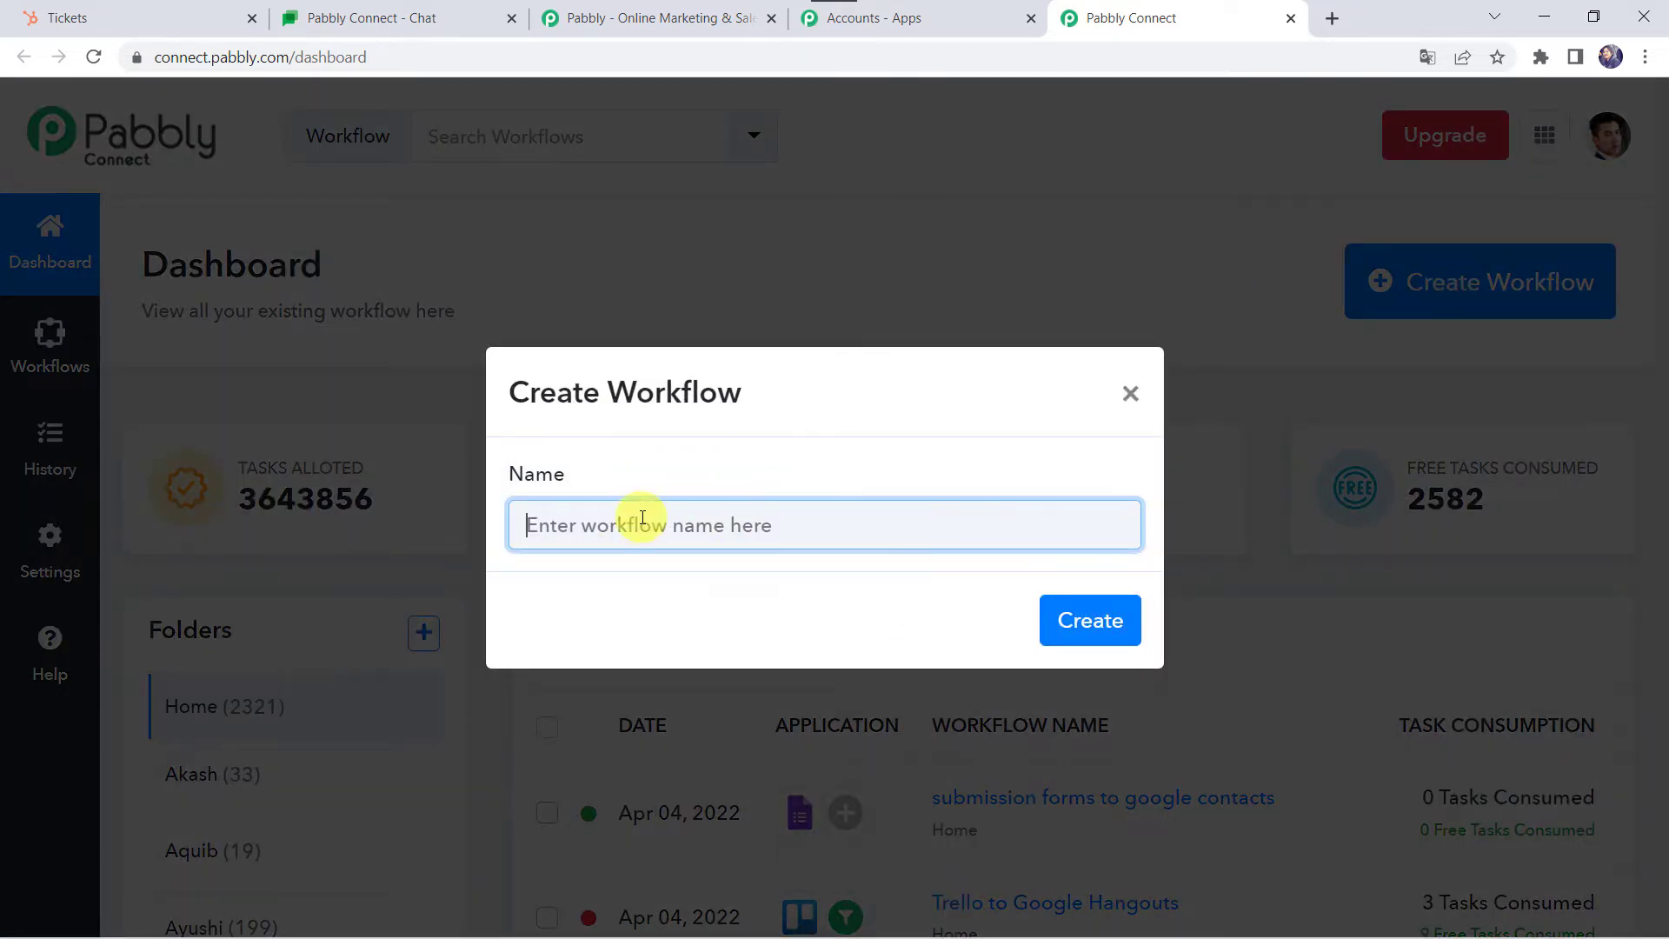
click(643, 522)
text(HubSpot to Google Chat Integration)
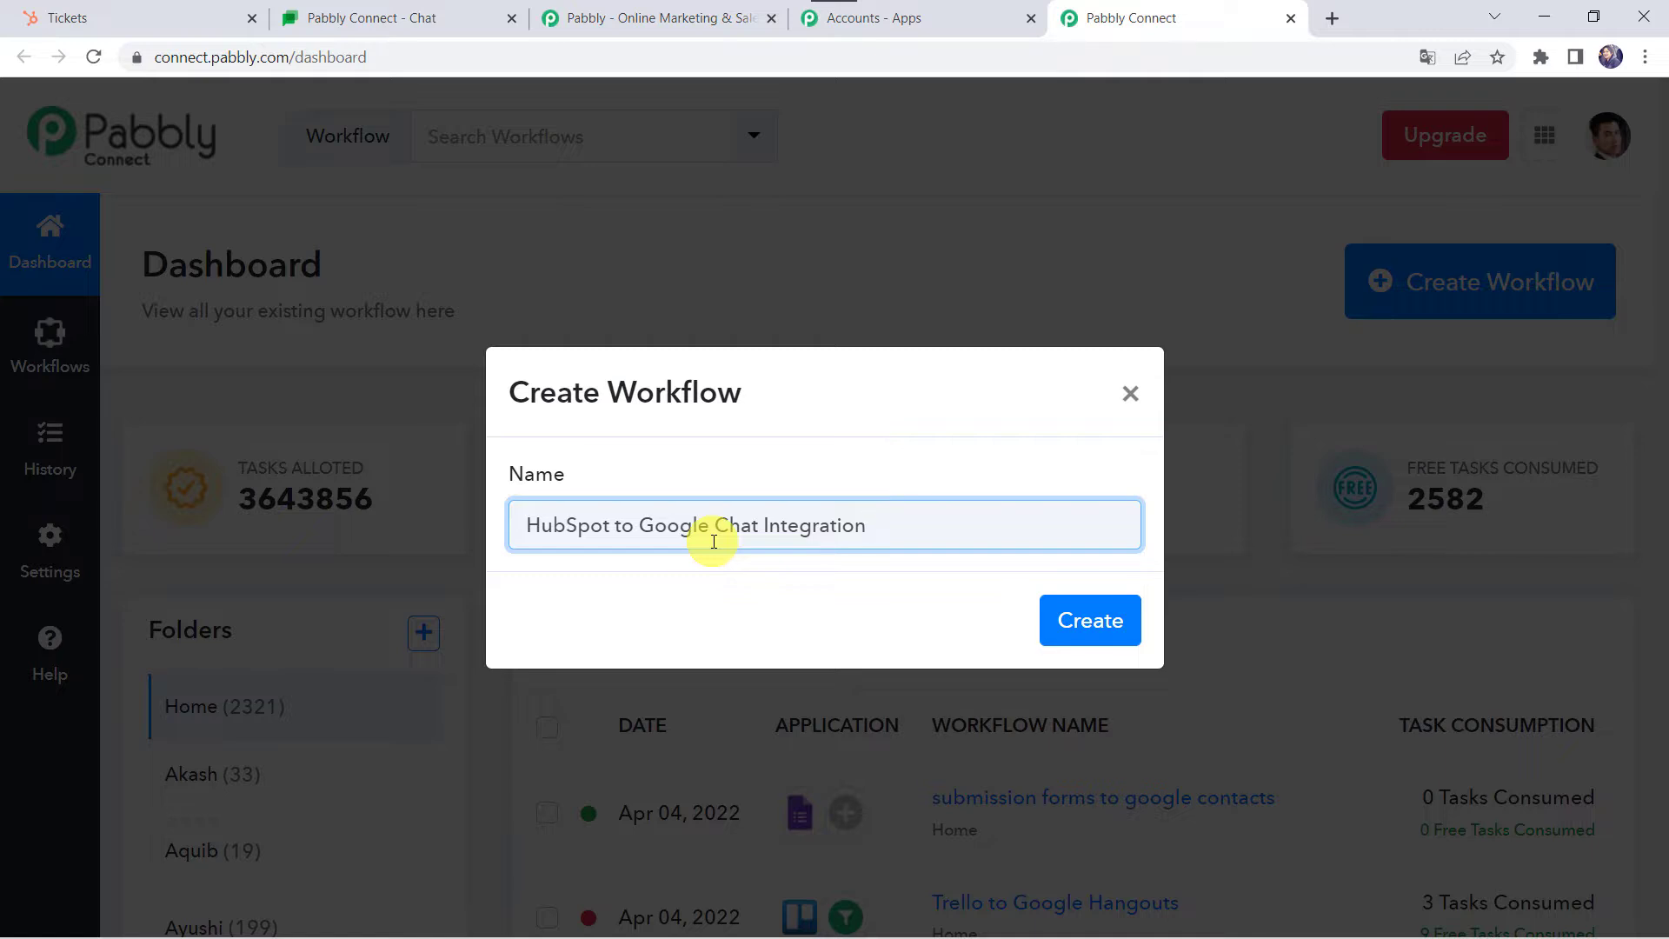
click(1089, 630)
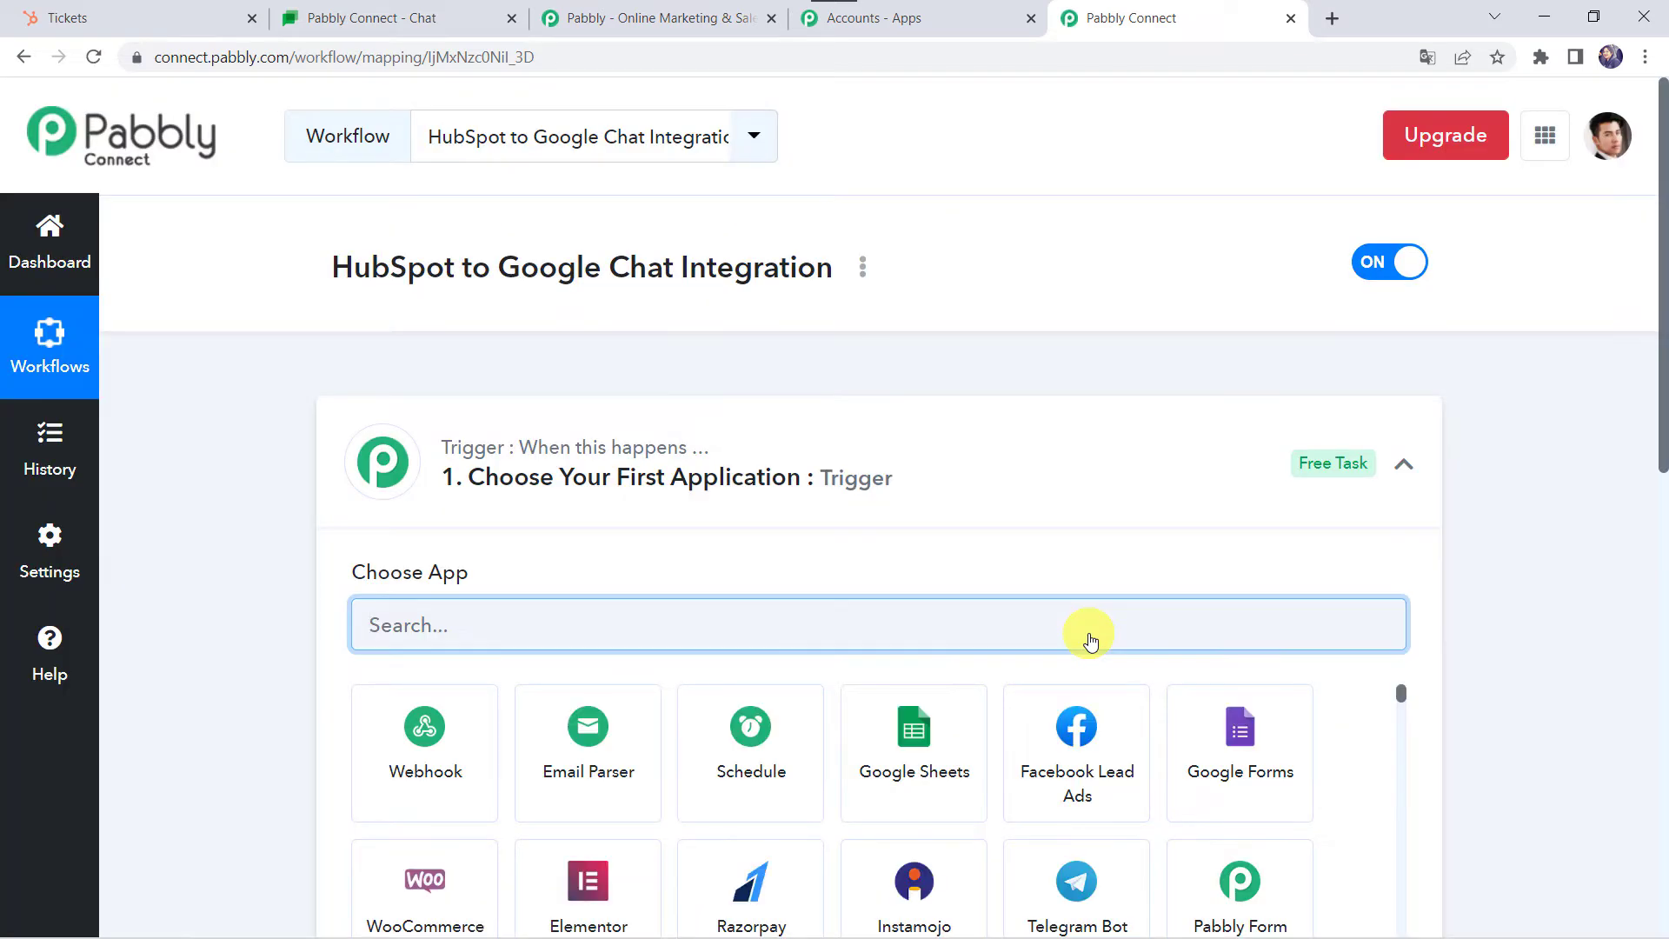
- Set the workflow's trigger application to HubSpot CRM with New Ticket as the trigger event
click(924, 479)
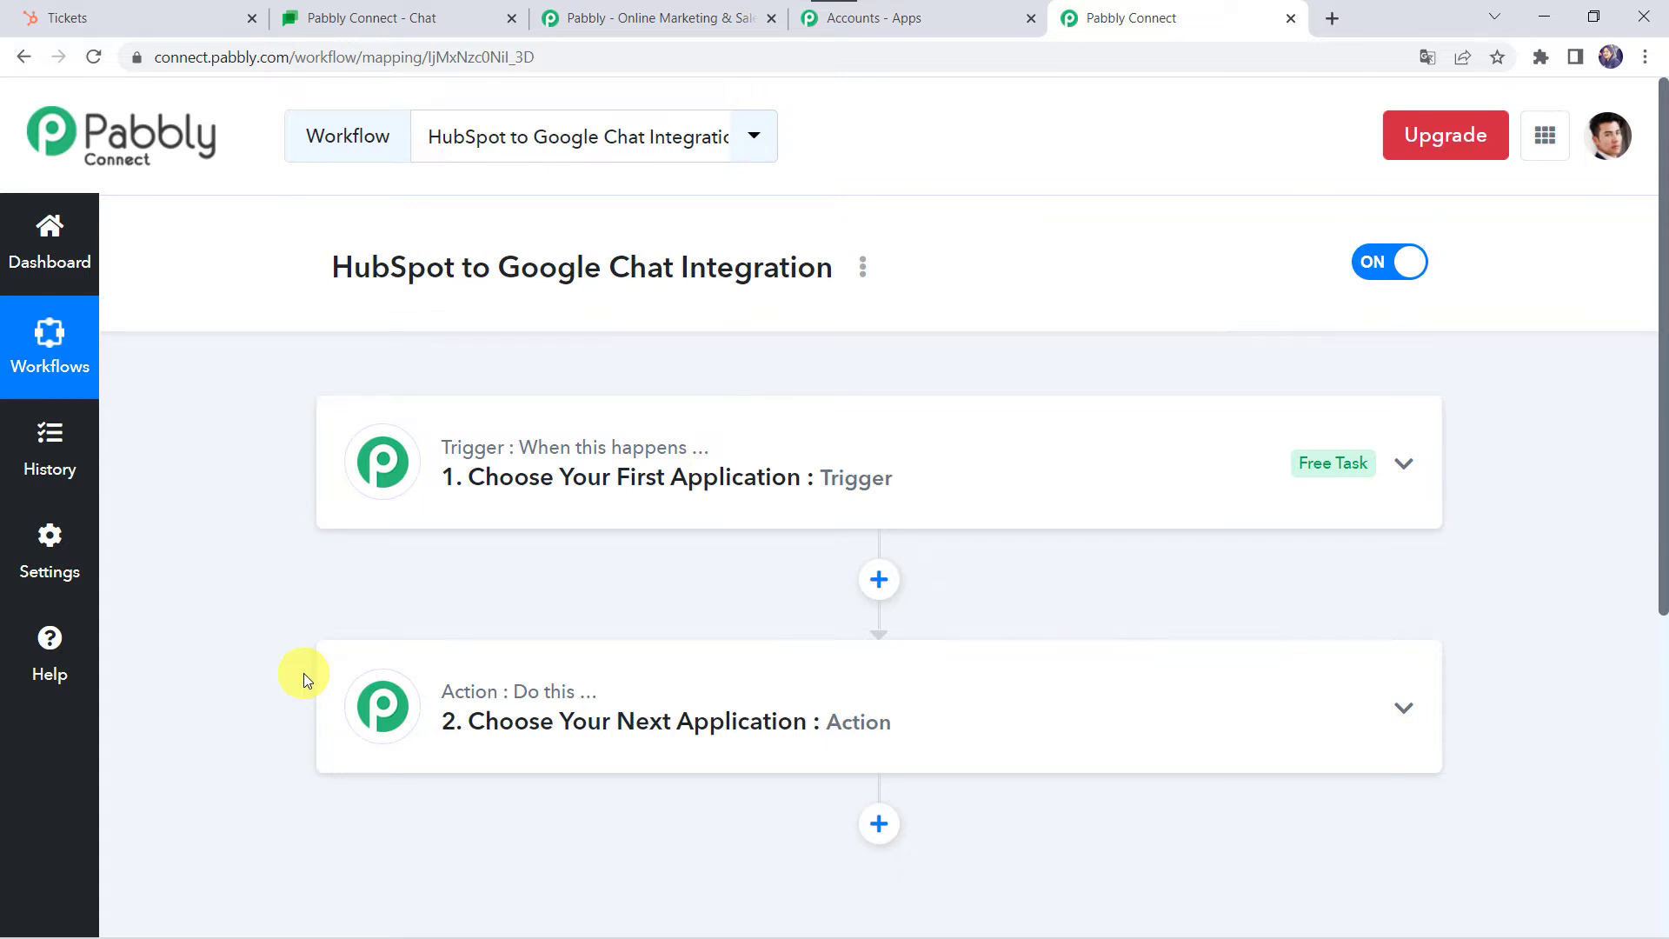
click(897, 451)
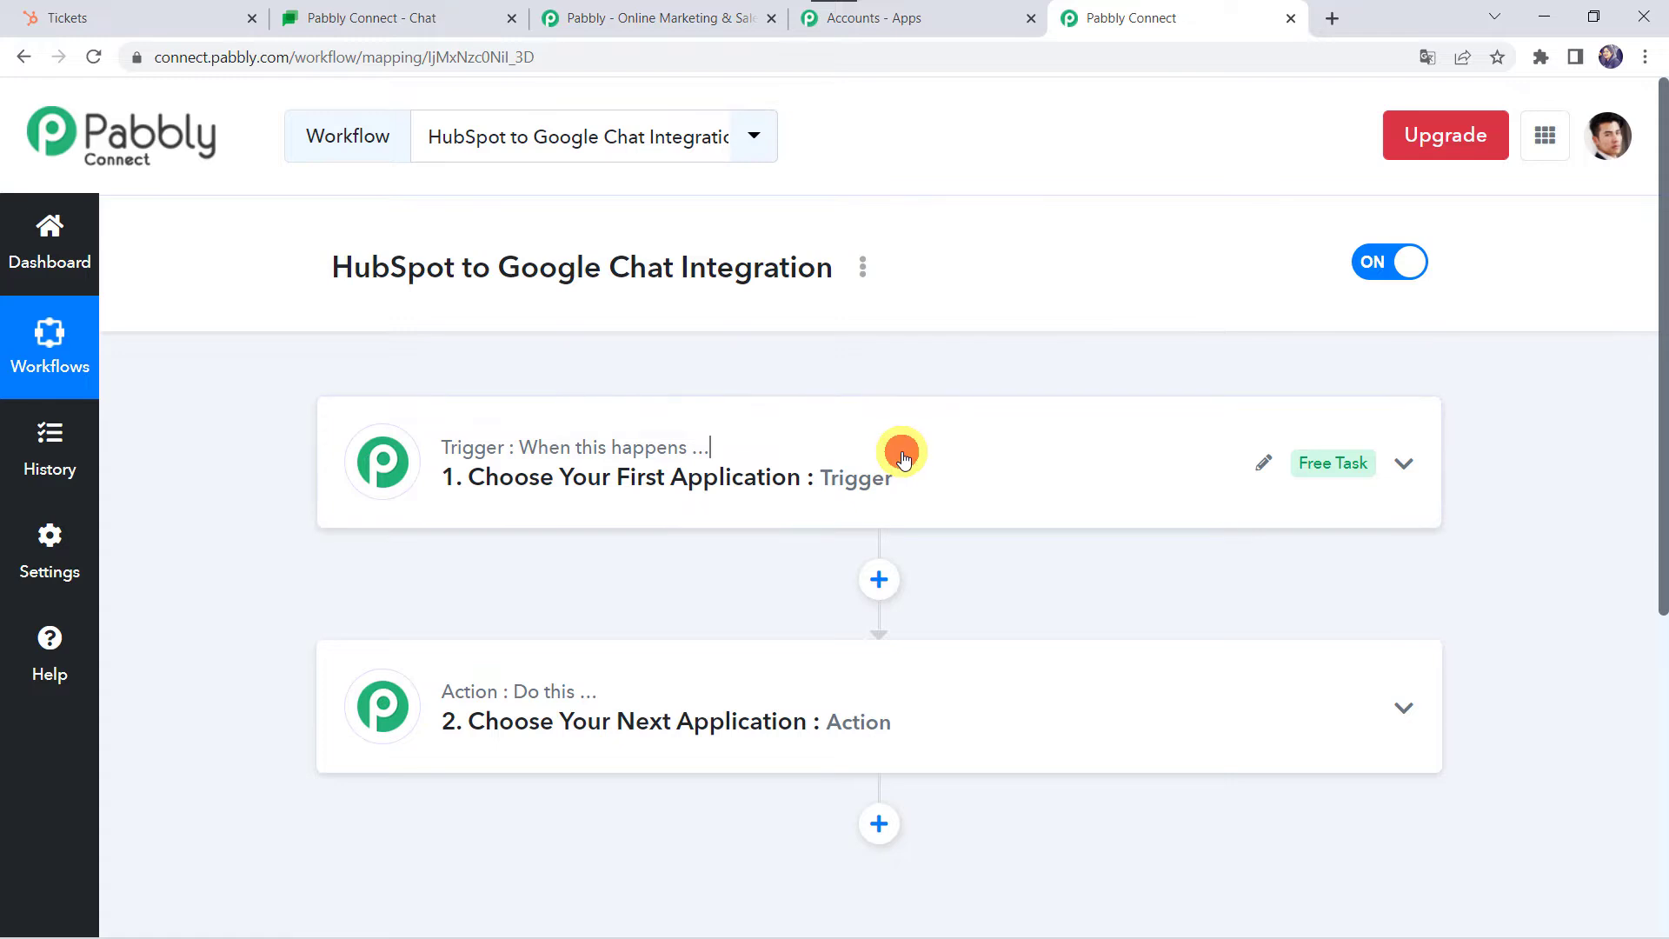
click(535, 626)
text(H)
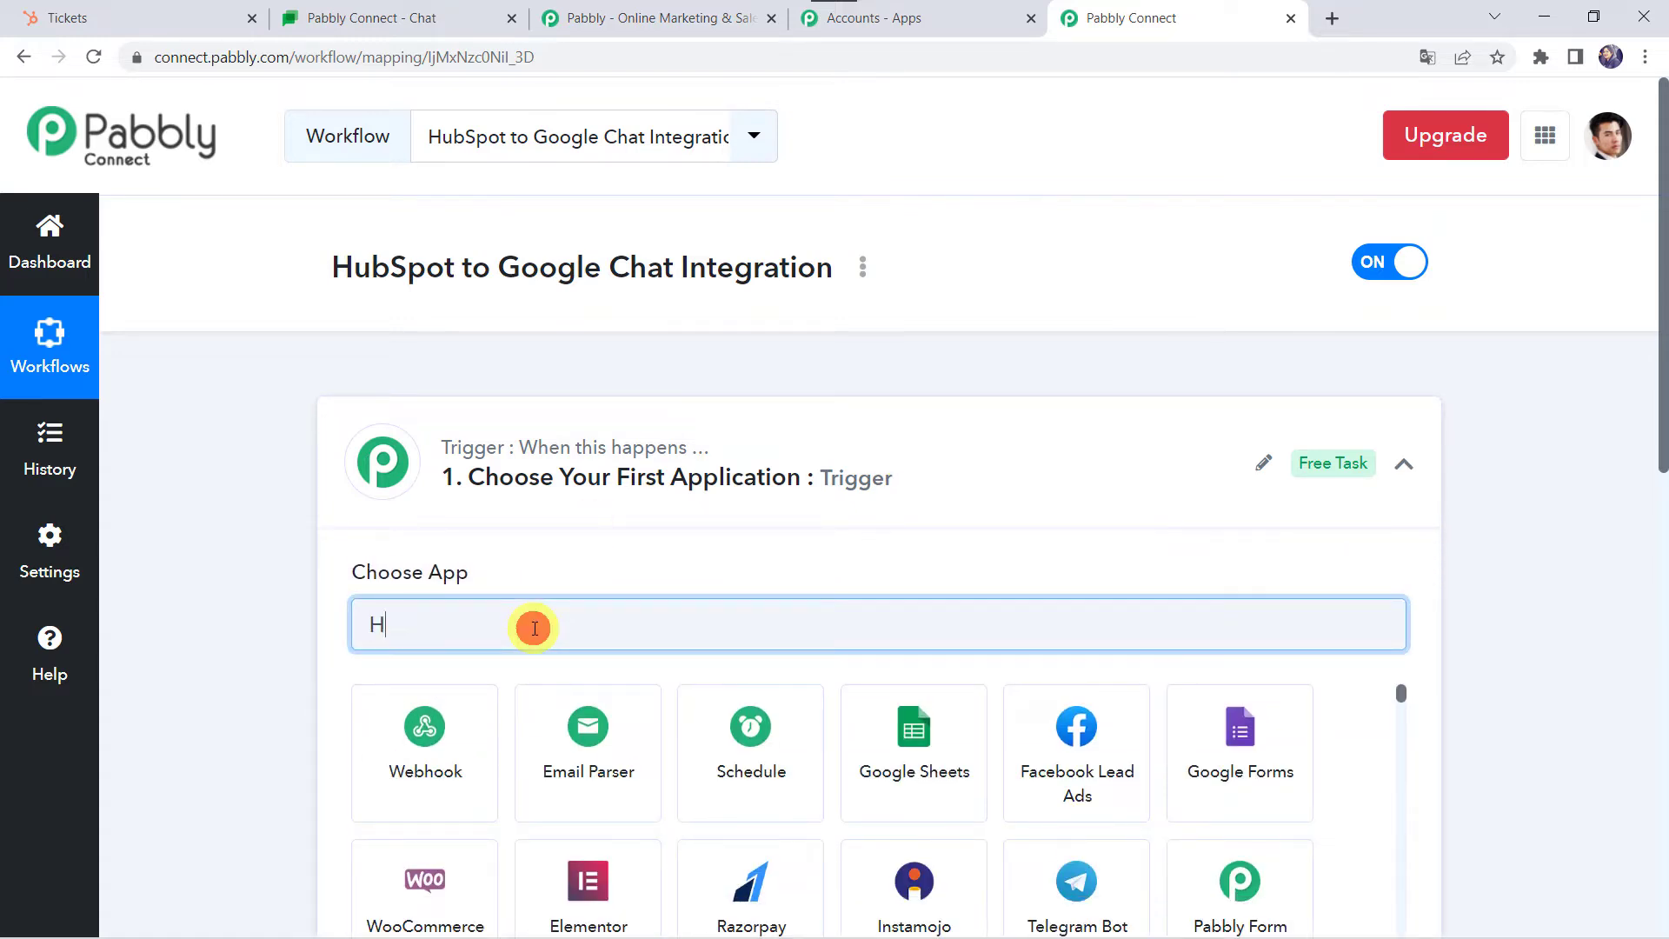
text(ubS)
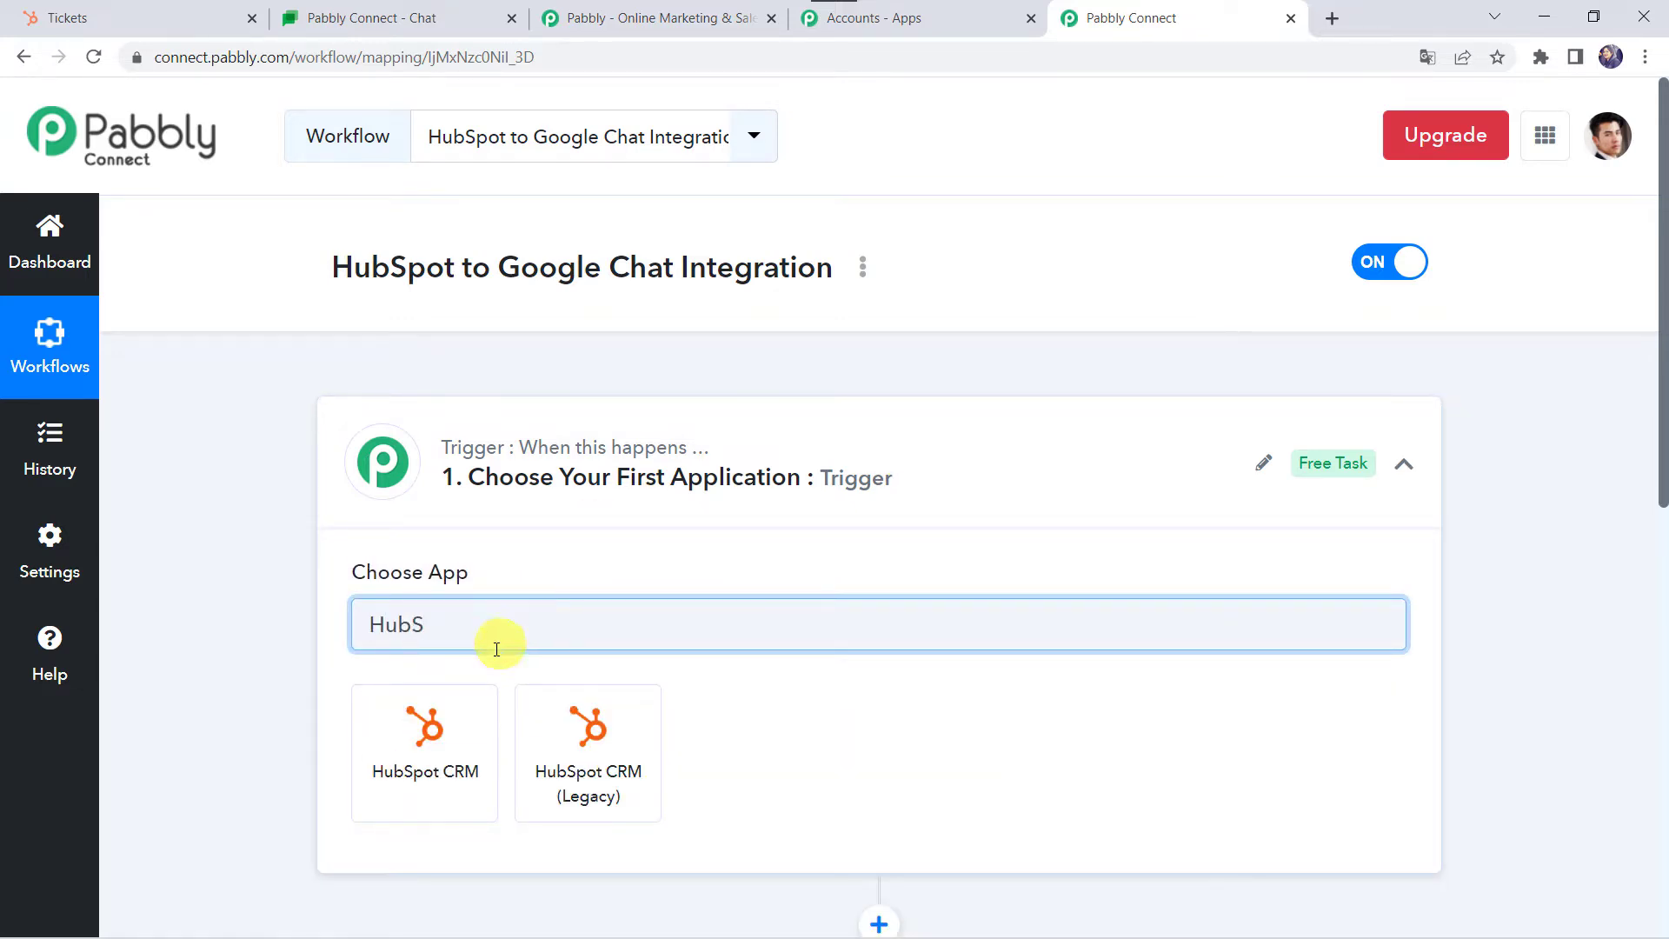
click(435, 765)
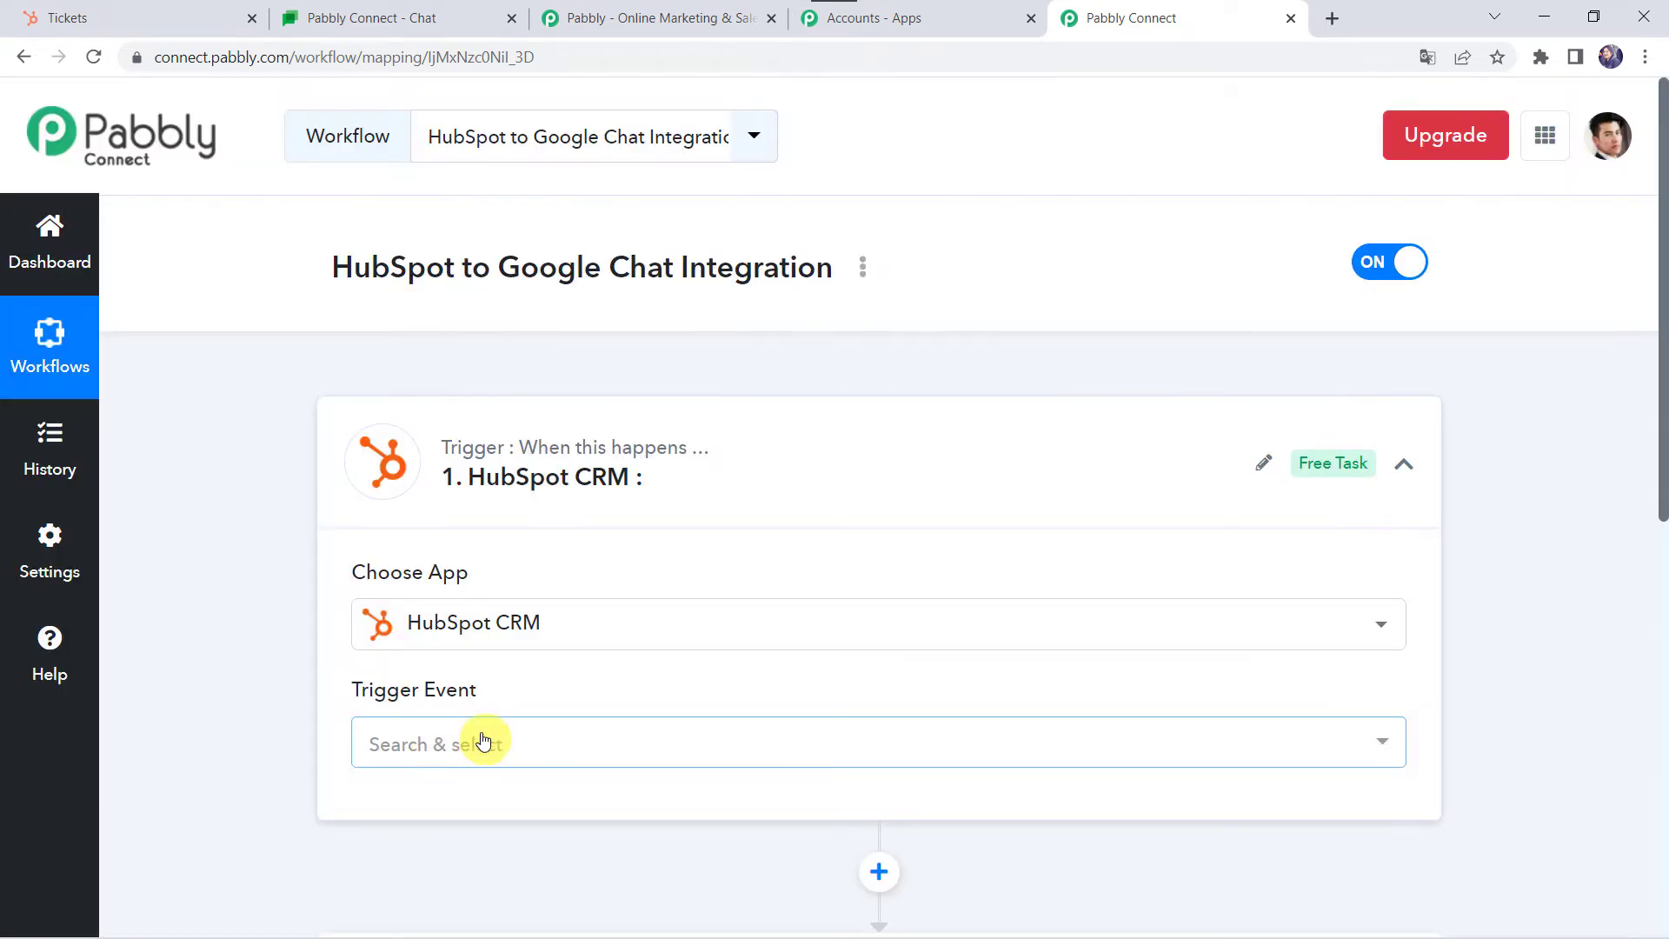
click(427, 745)
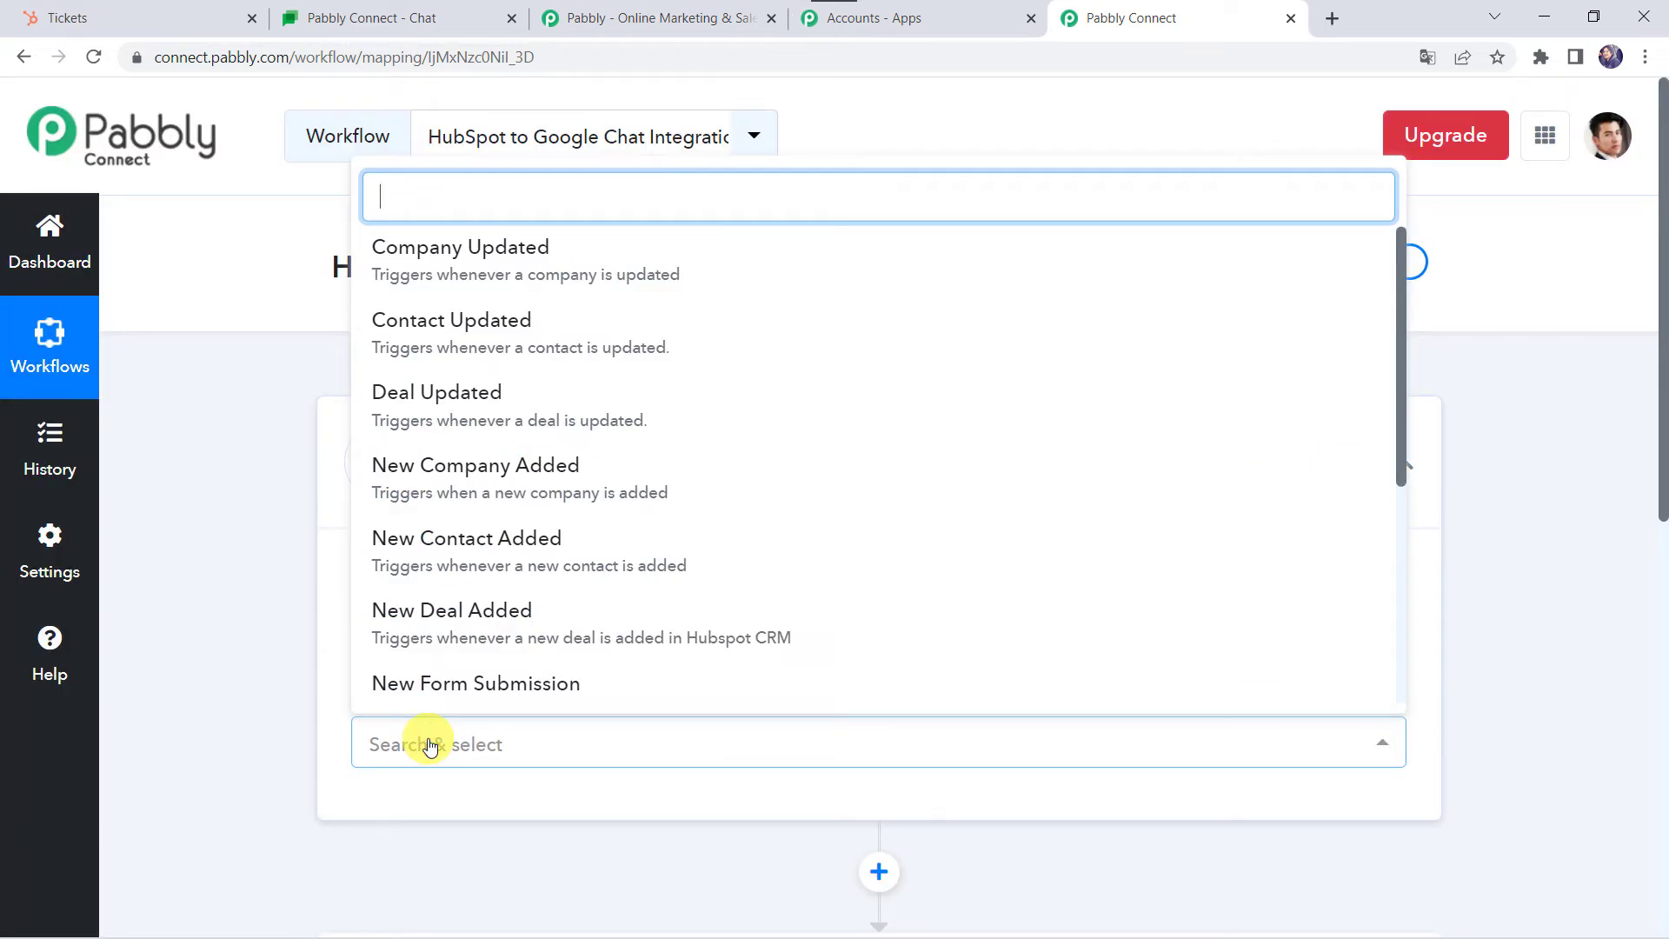
text(New T)
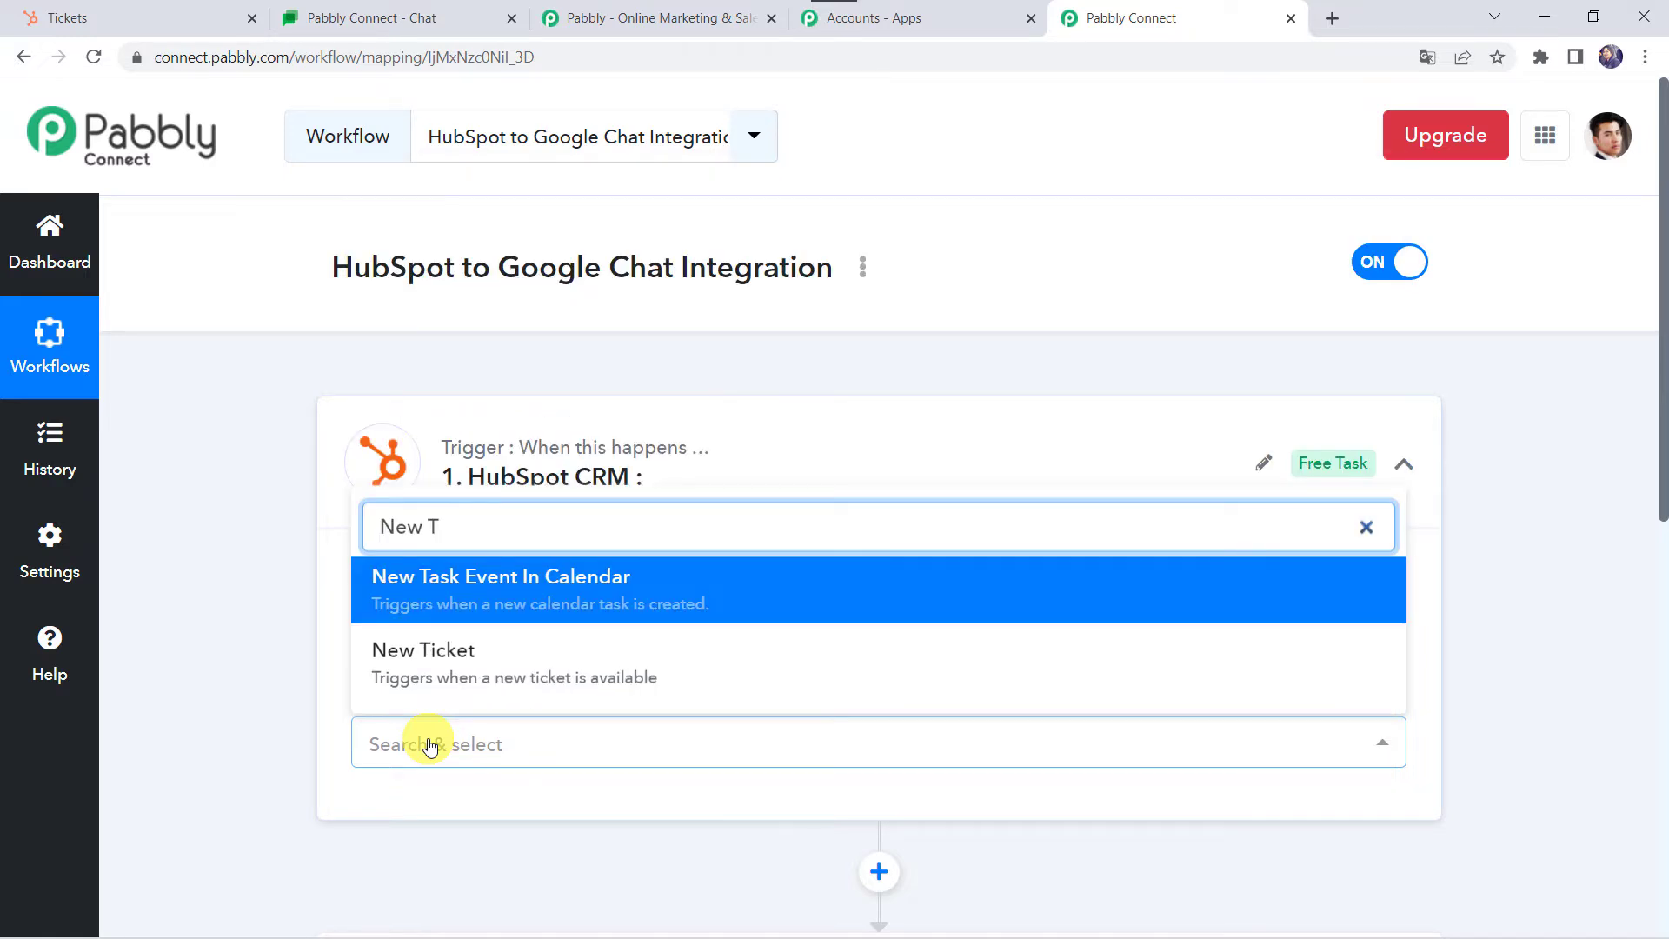
click(418, 655)
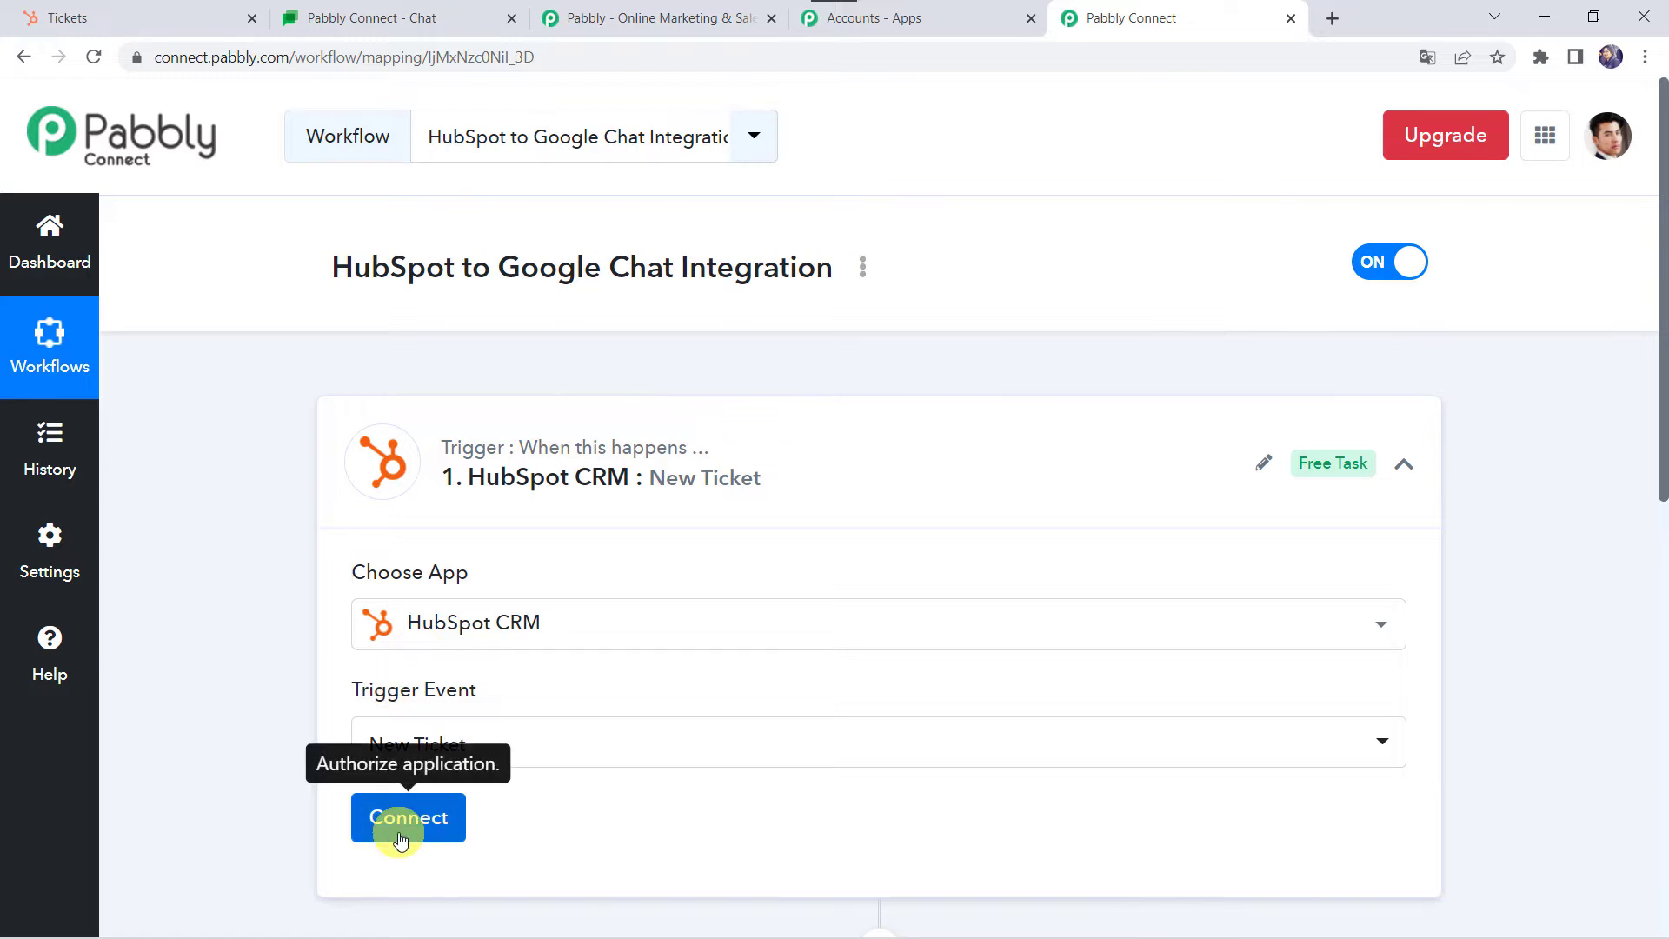
- Begin connecting the HubSpot CRM trigger by choosing to add a new connection
click(399, 840)
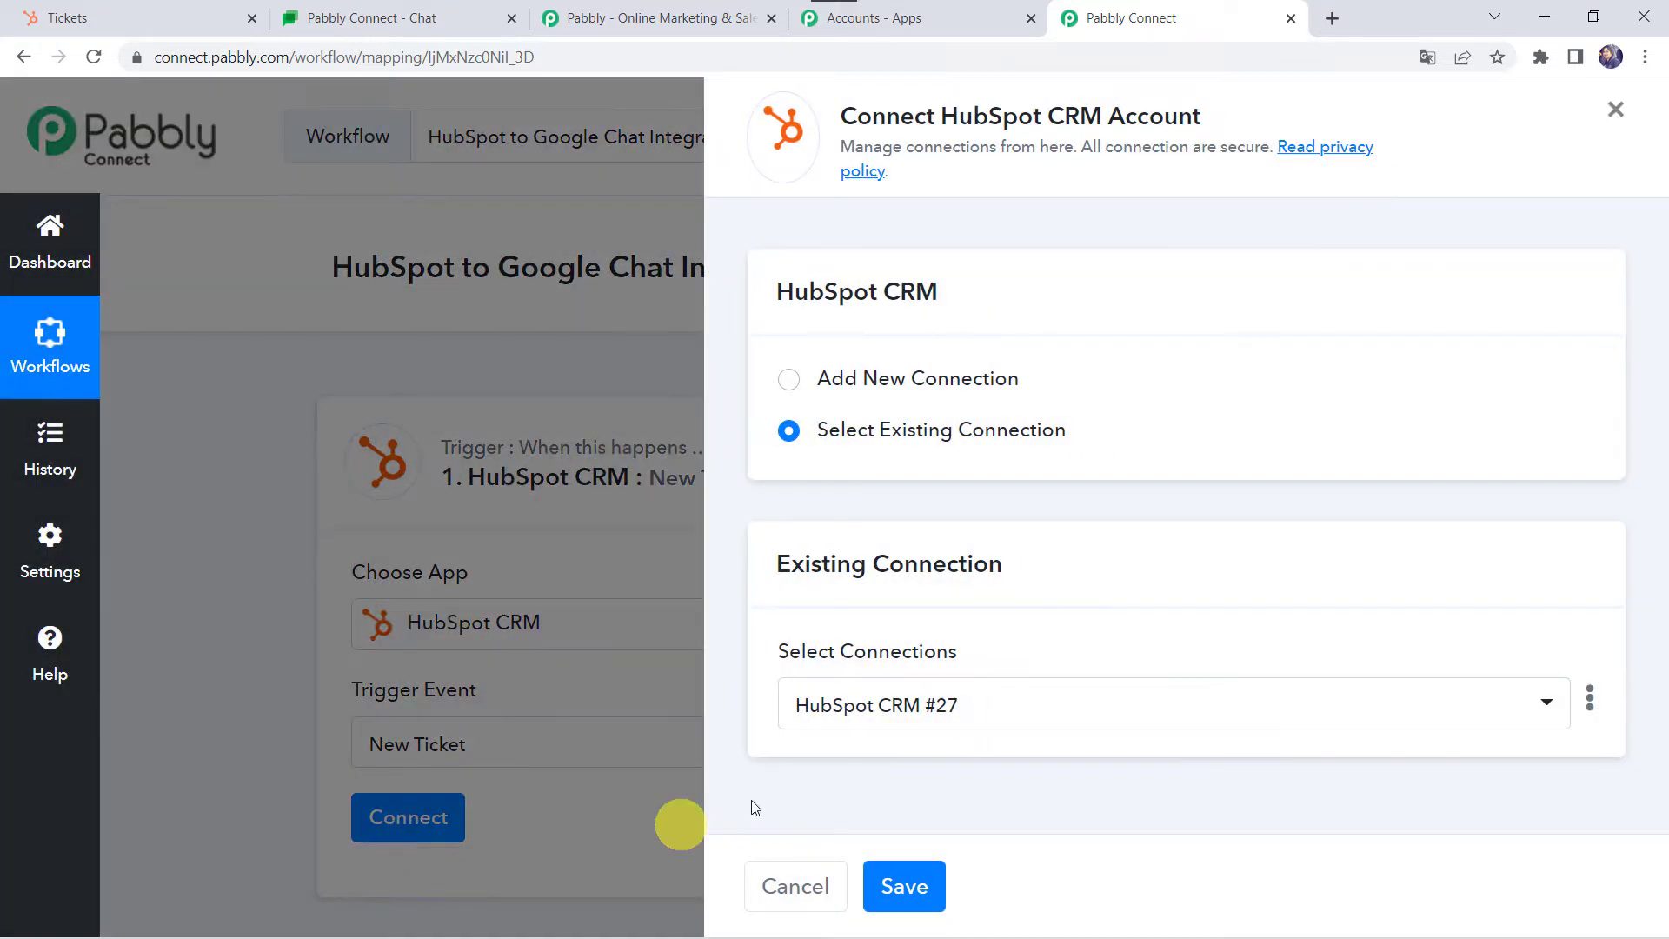
click(894, 383)
scroll(899, 394, down, 3)
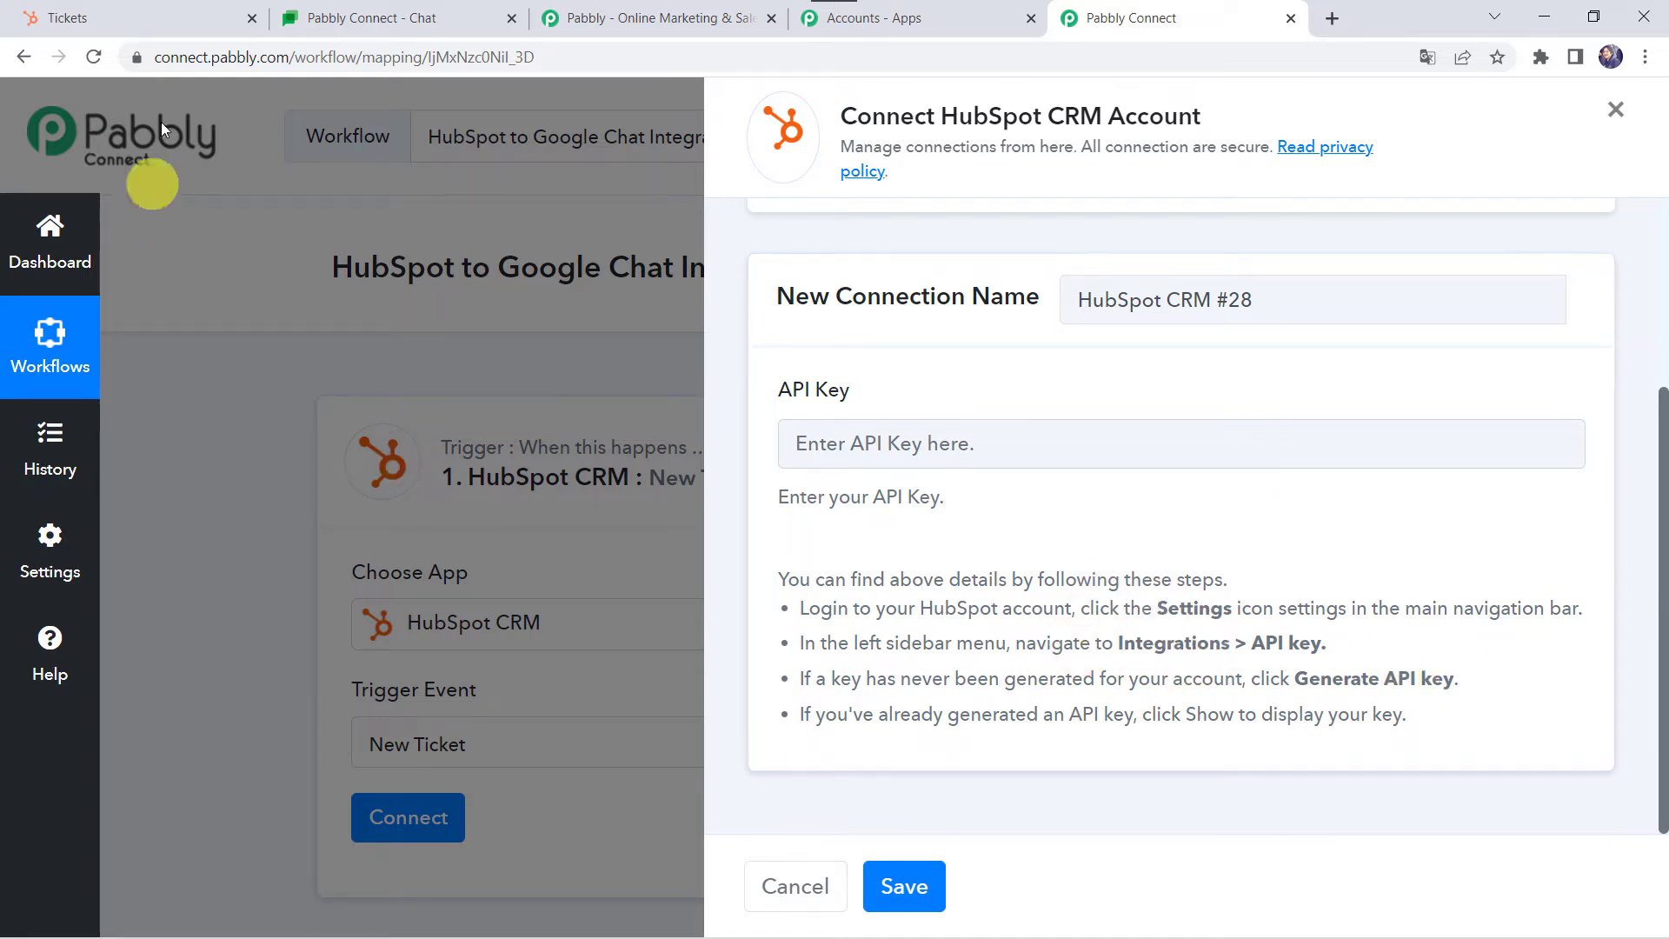
- Switch to HubSpot and open the API Key page under Integrations in the account settings
click(84, 17)
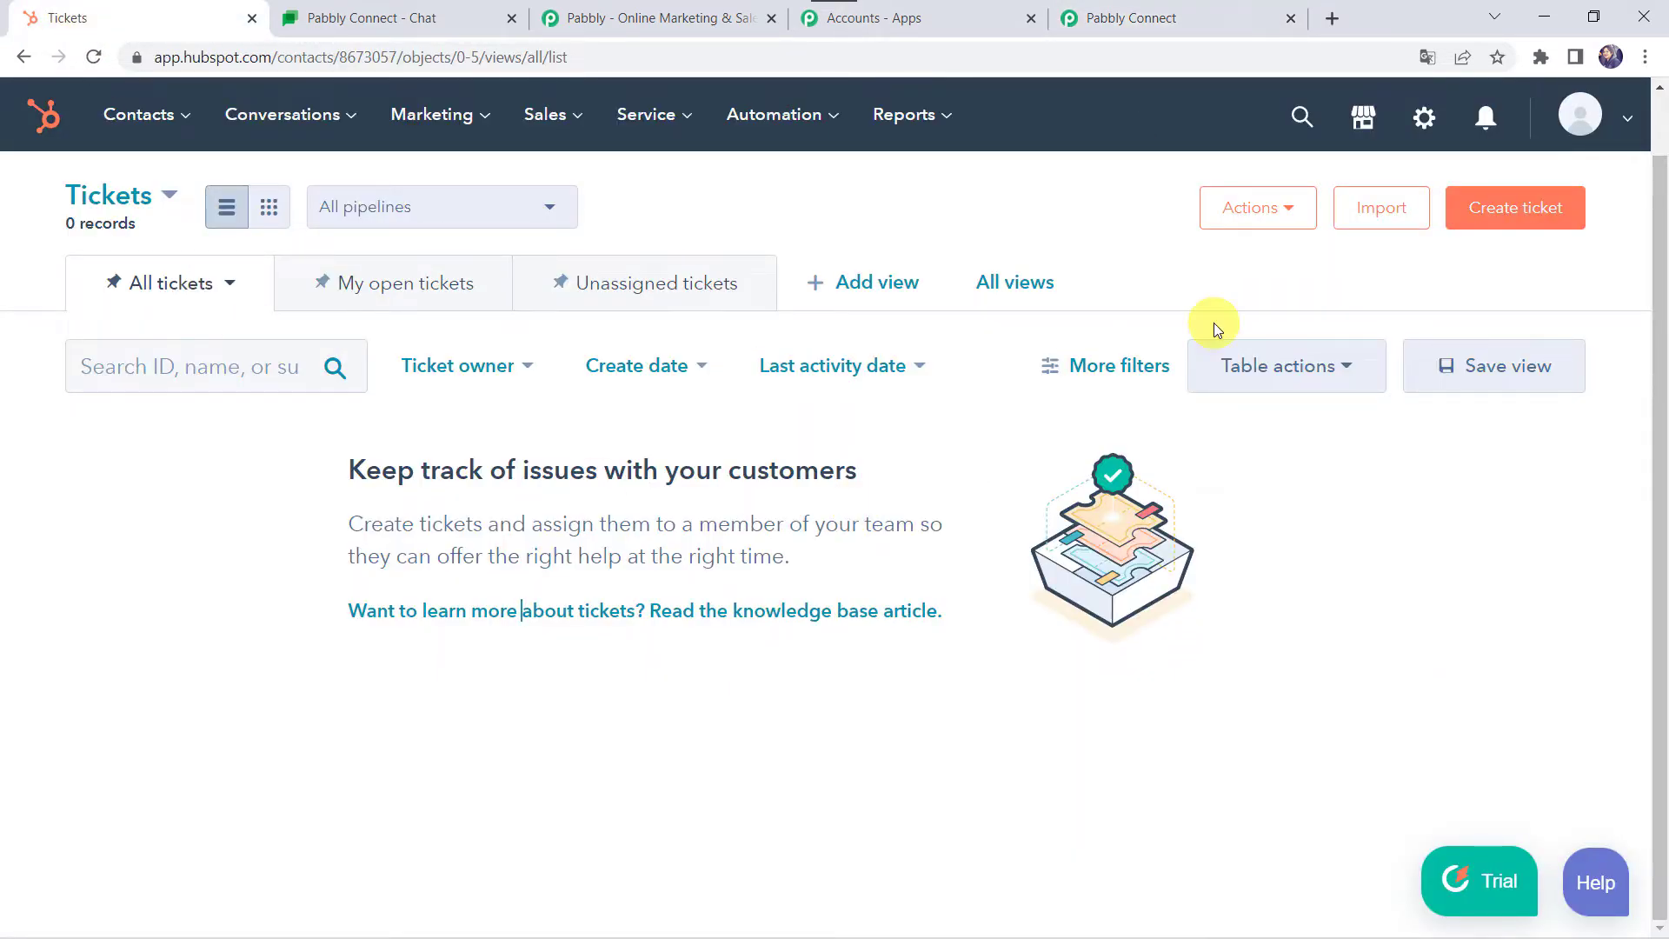
click(1423, 124)
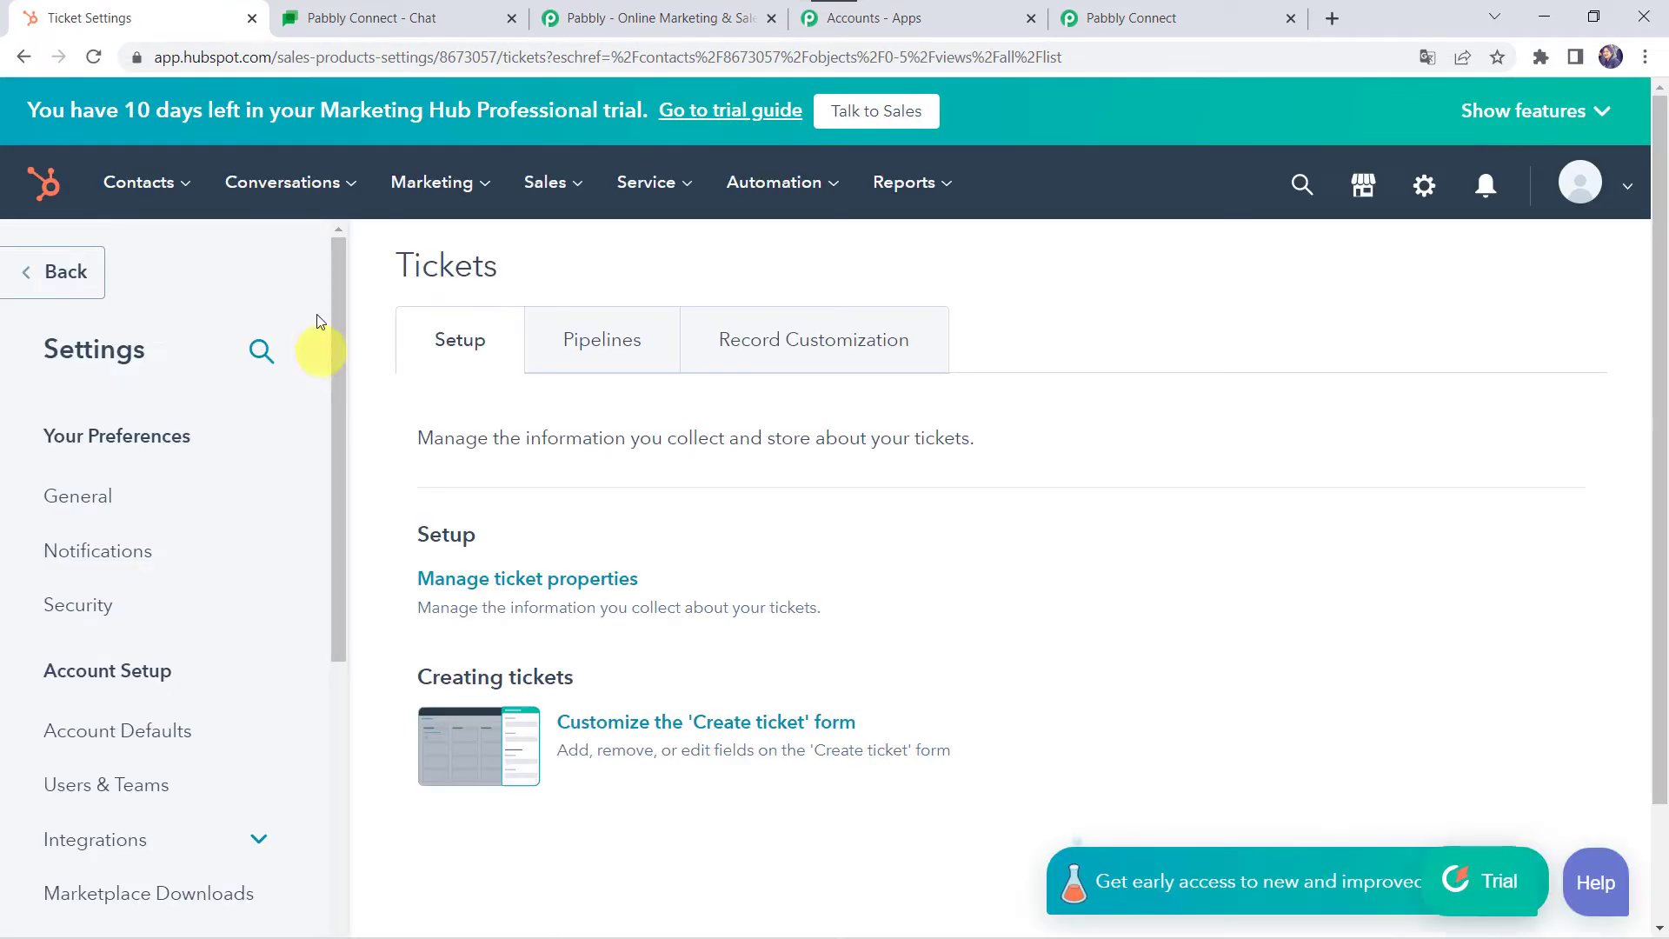
scroll(150, 515, down, 4)
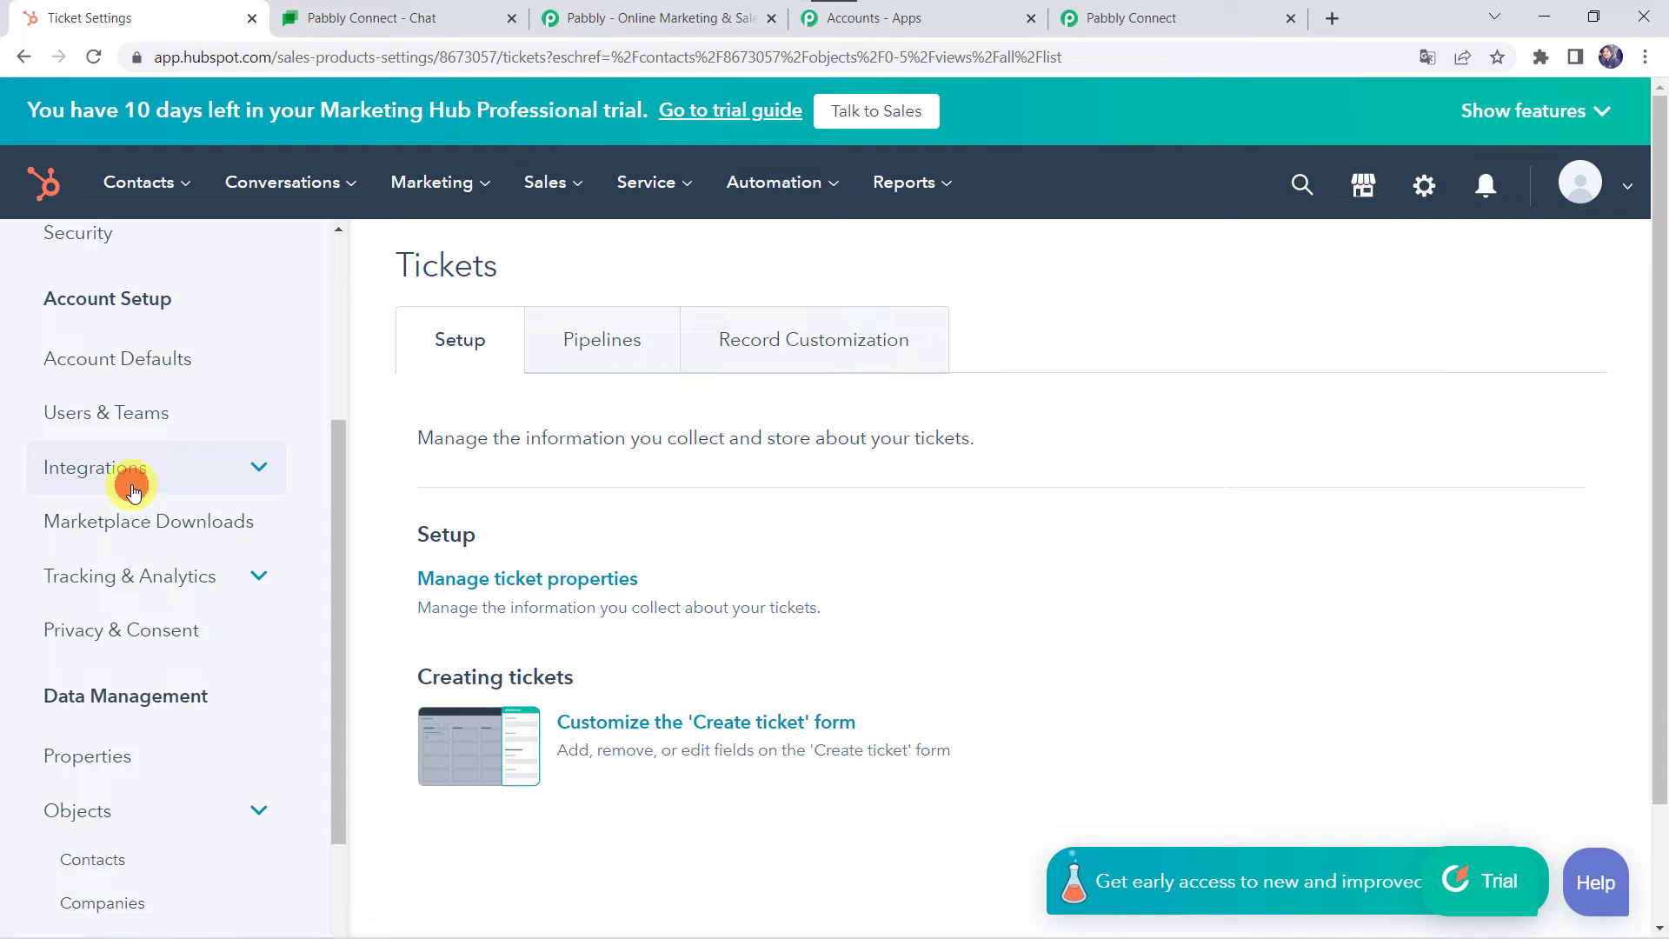
click(133, 489)
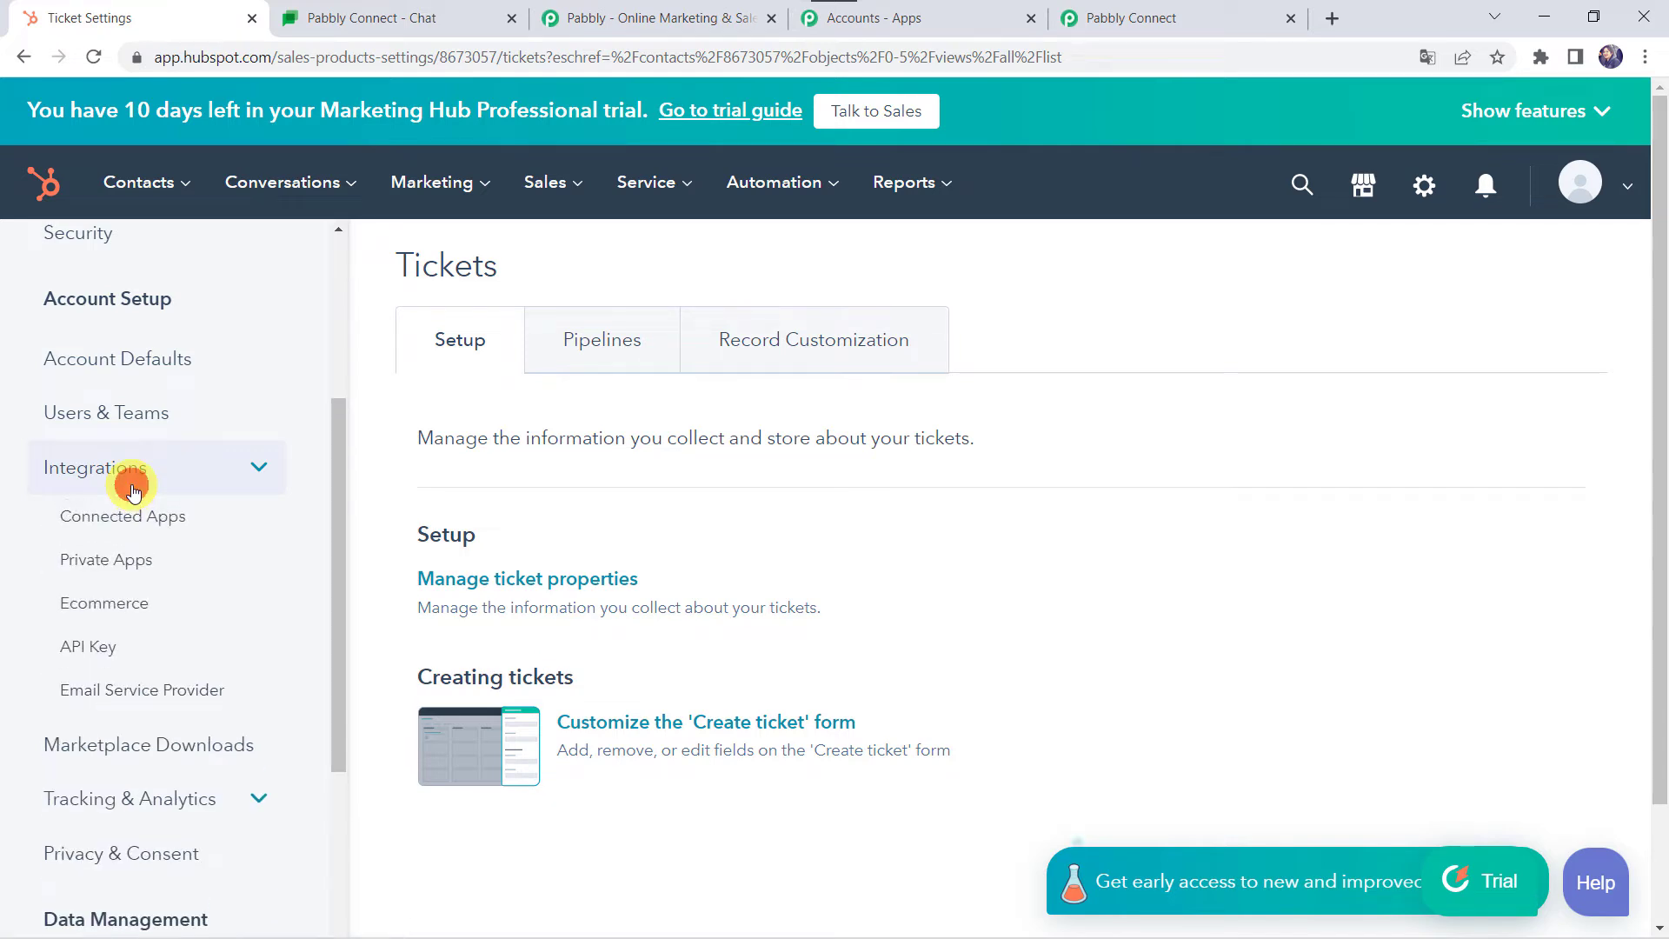
click(113, 655)
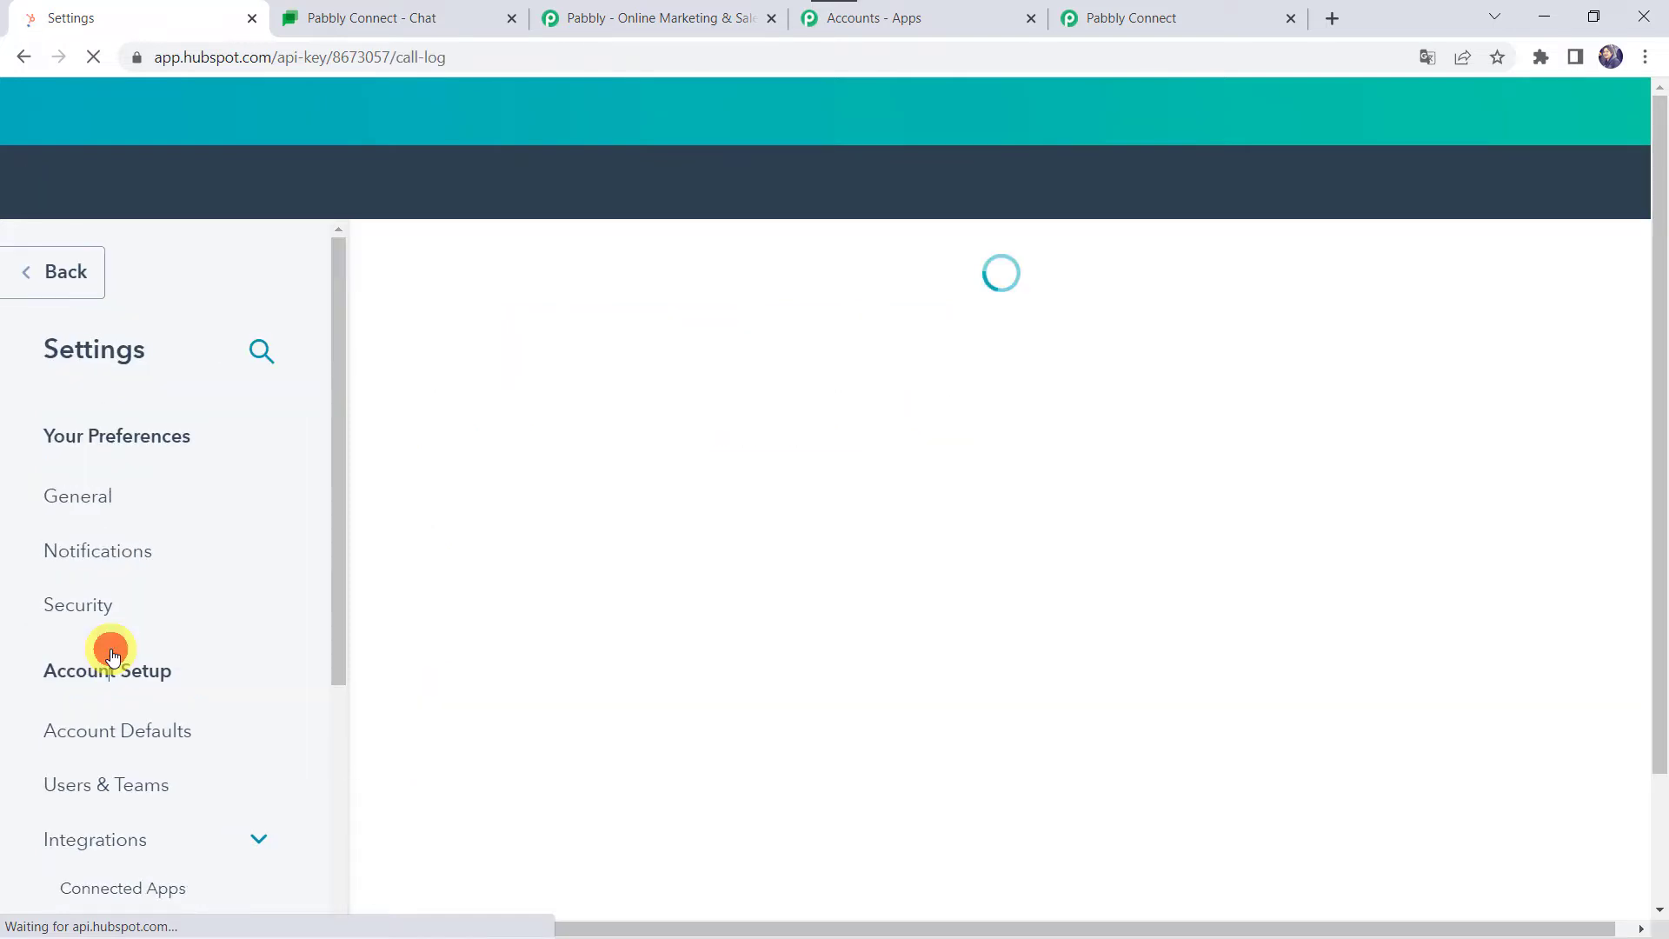
- Reveal the active API key by completing the robot check, and copy the key
scroll(653, 556, down, 3)
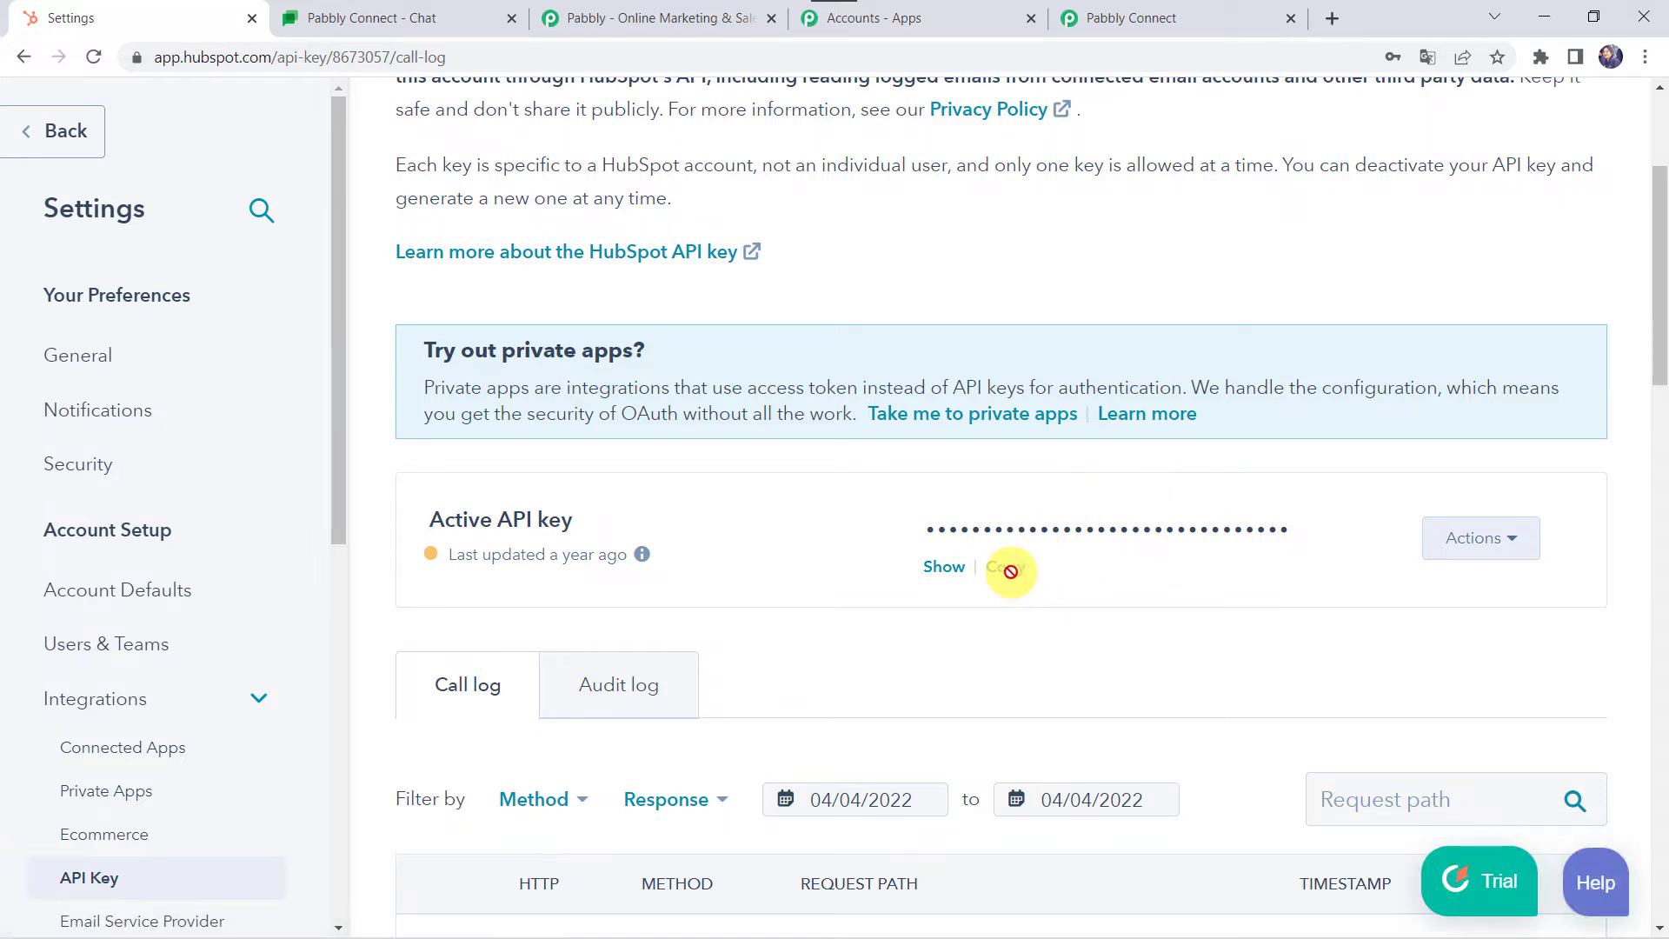
click(944, 567)
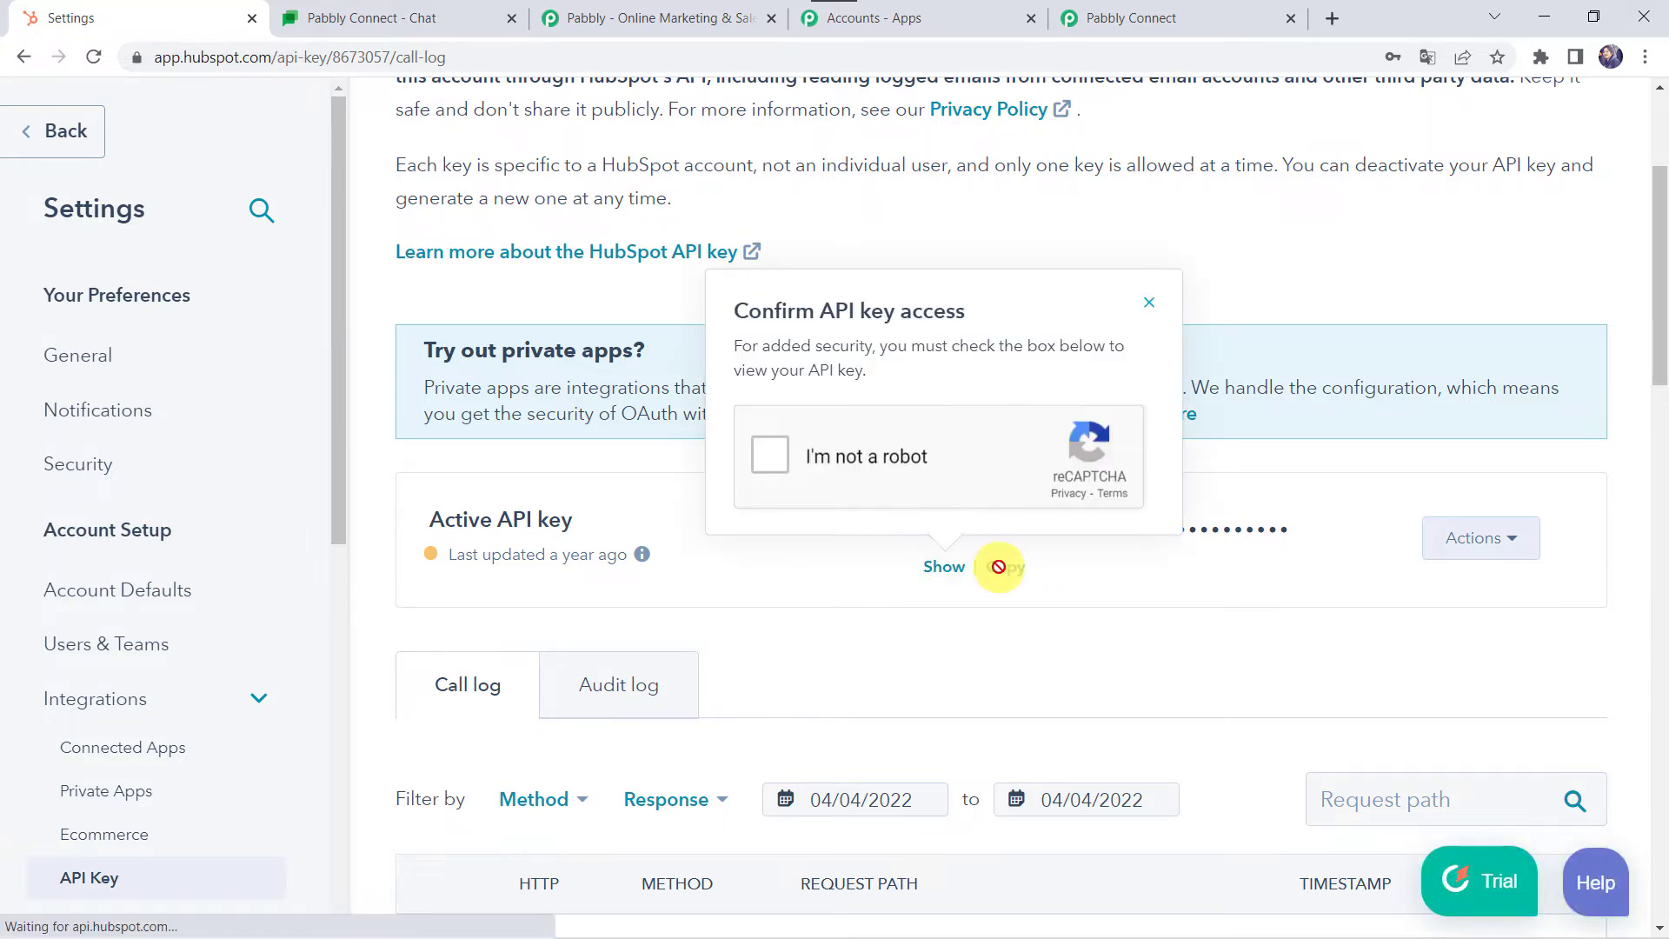
click(892, 450)
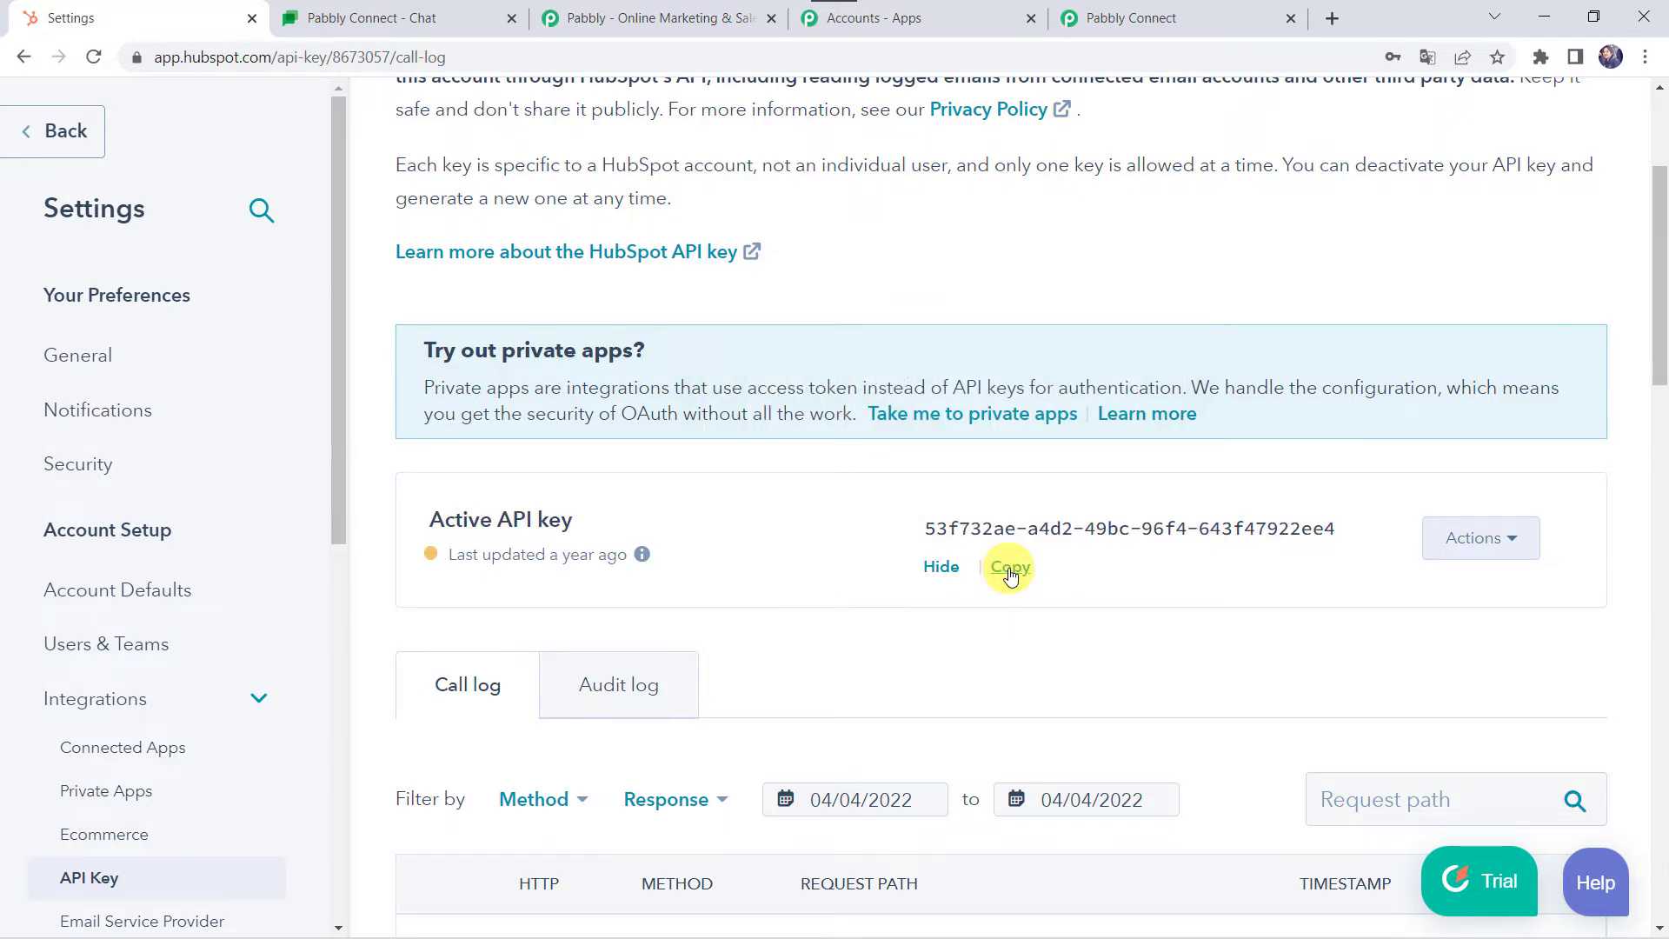
click(1010, 569)
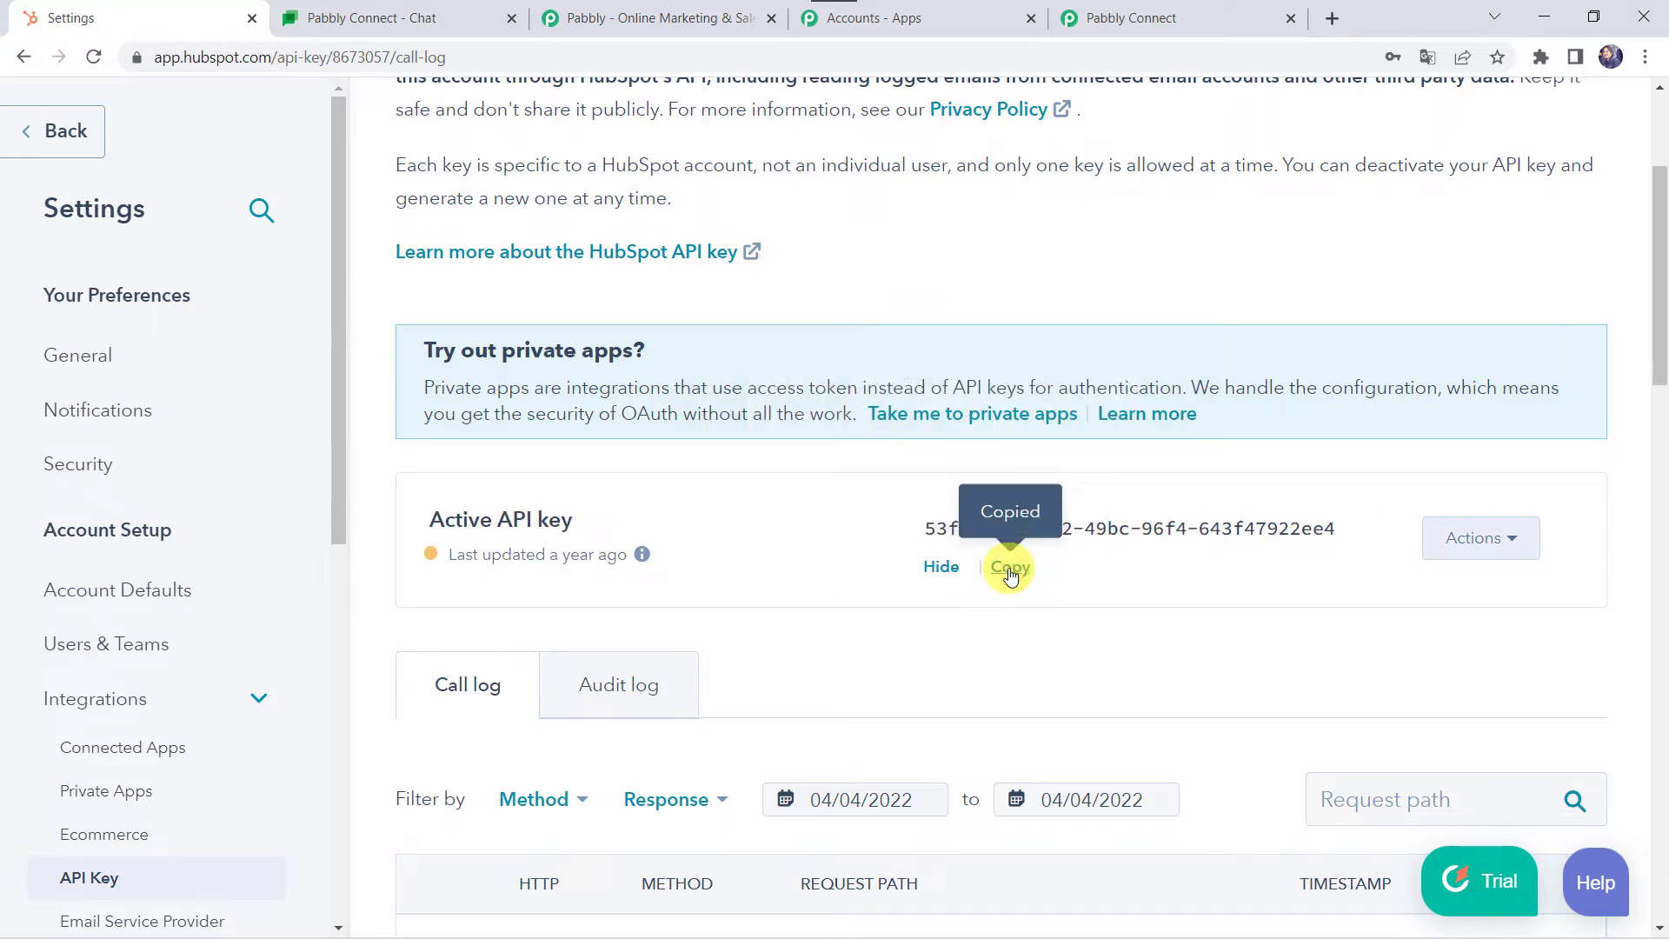
- Switch to Pabbly Connect, paste the API key into the new HubSpot CRM connection and save it
click(1191, 17)
click(959, 432)
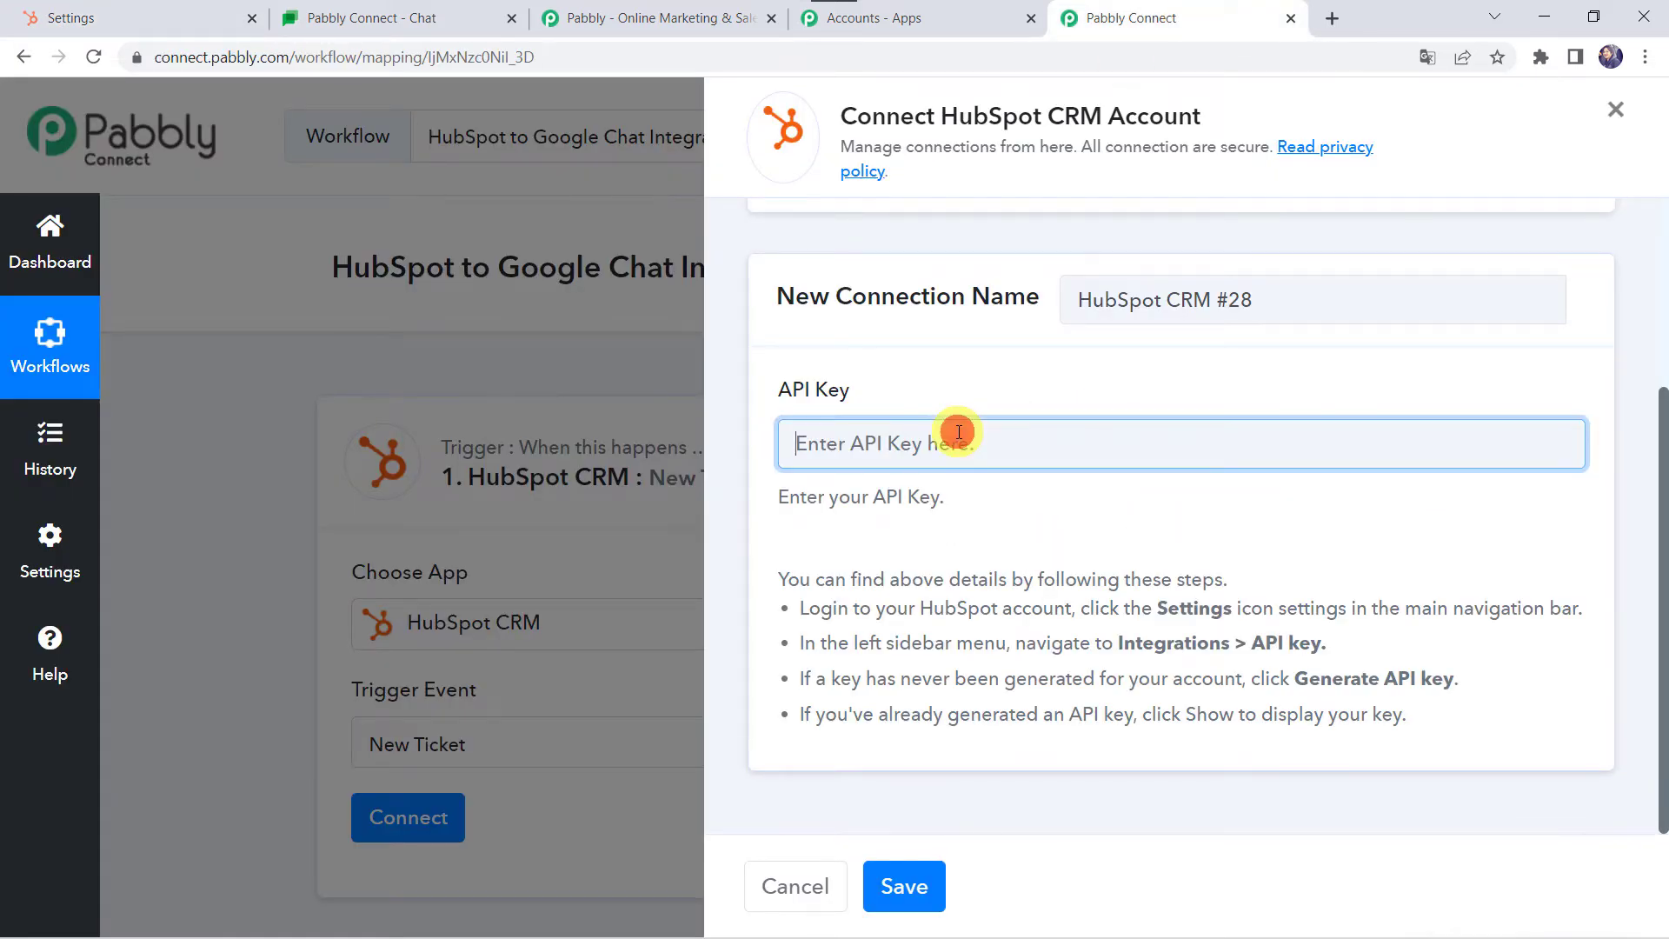
right_click(959, 432)
click(1017, 616)
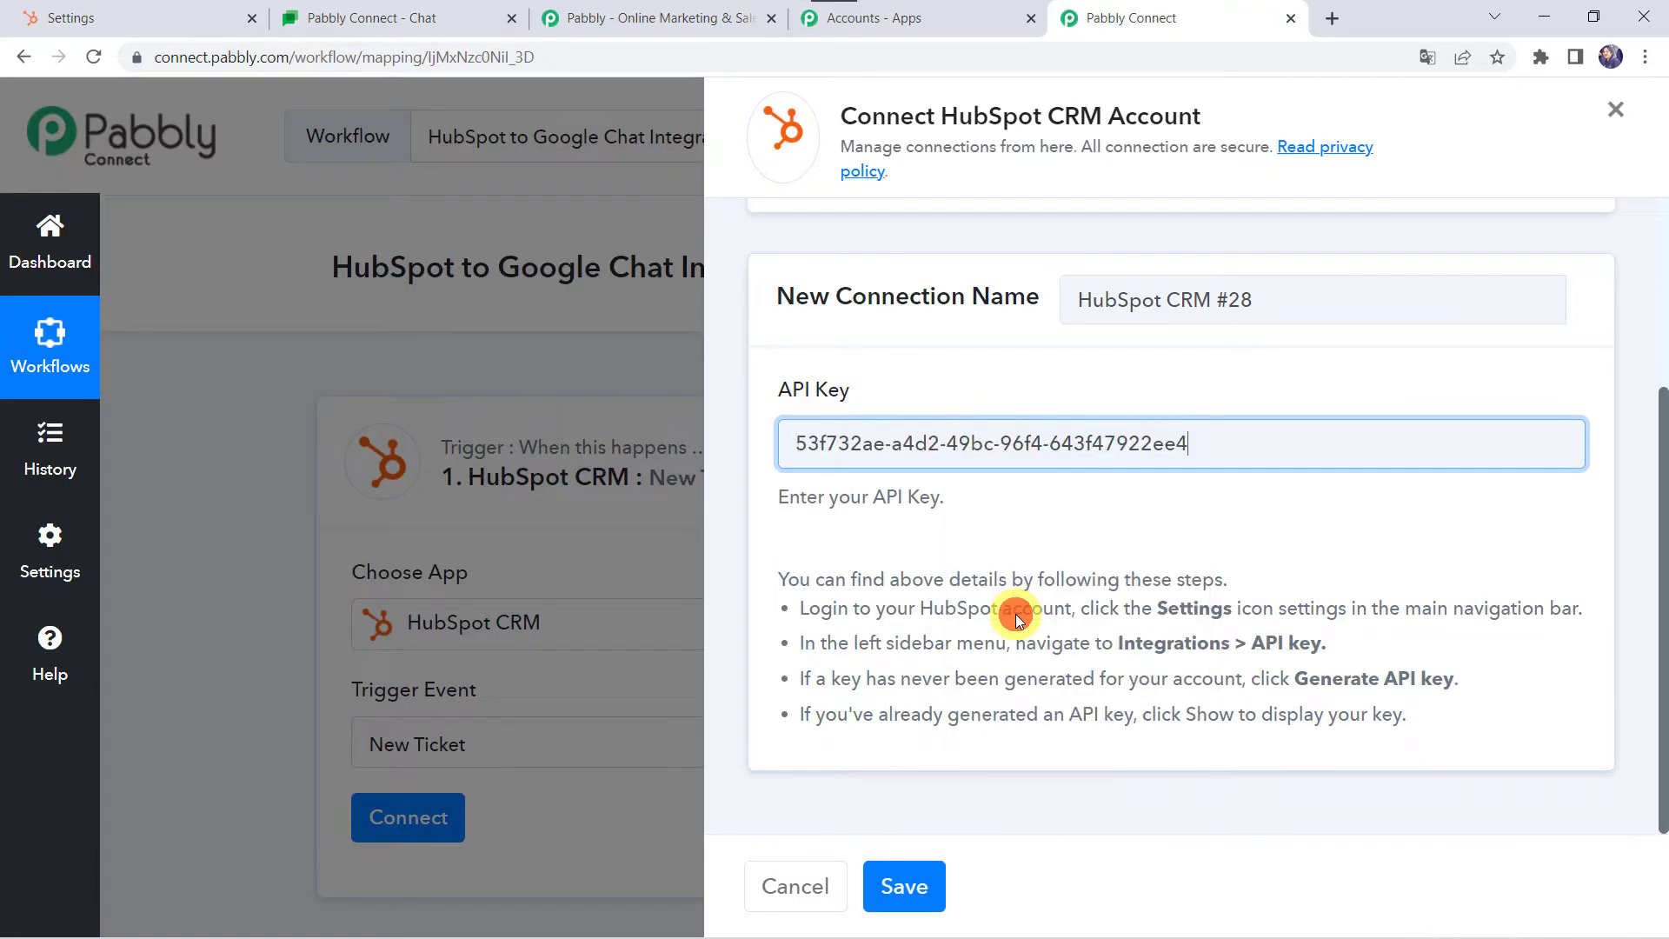
click(896, 887)
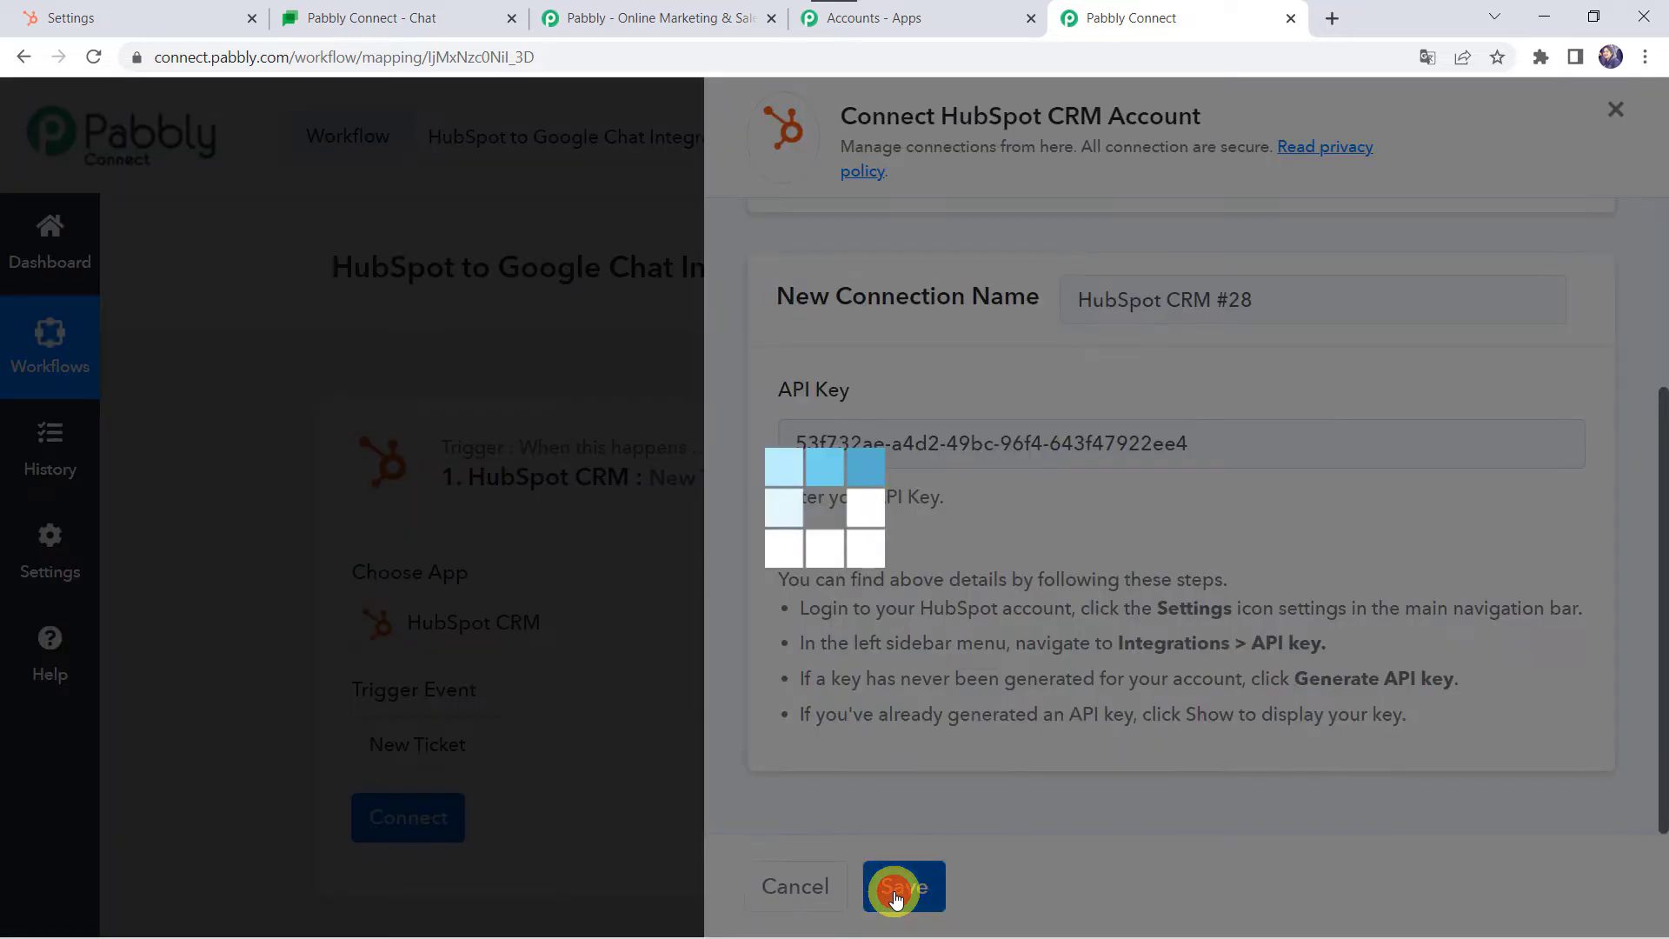
- Switch to HubSpot and start creating a new ticket from the Tickets page
scroll(652, 578, down, 3)
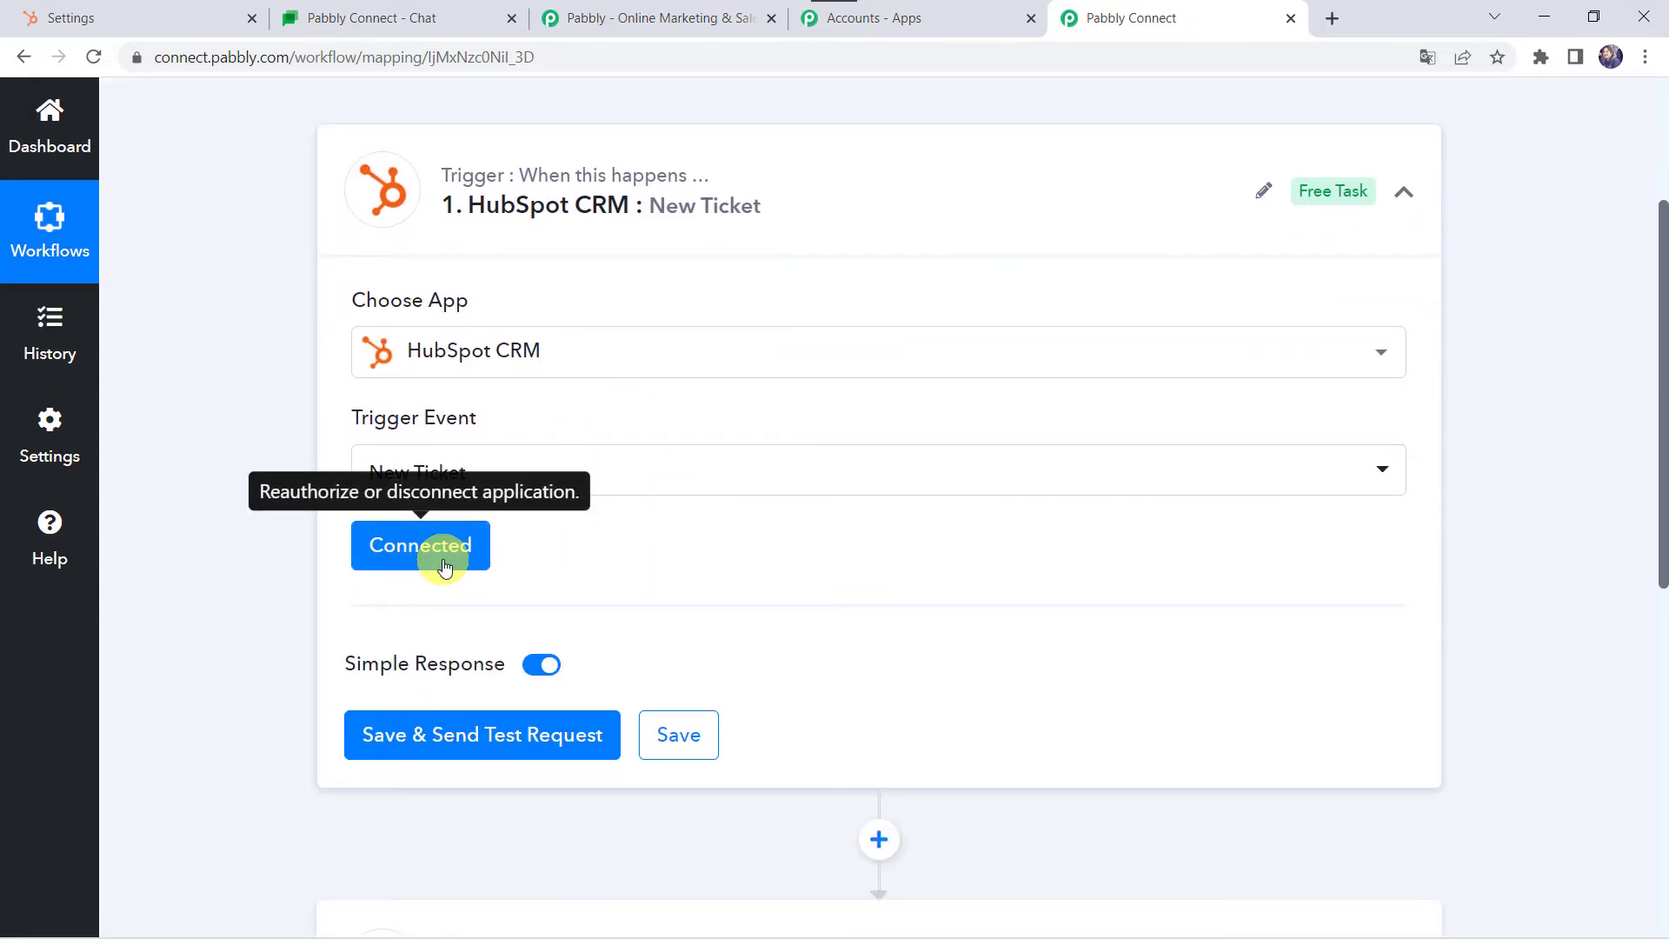
scroll(347, 635, down, 1)
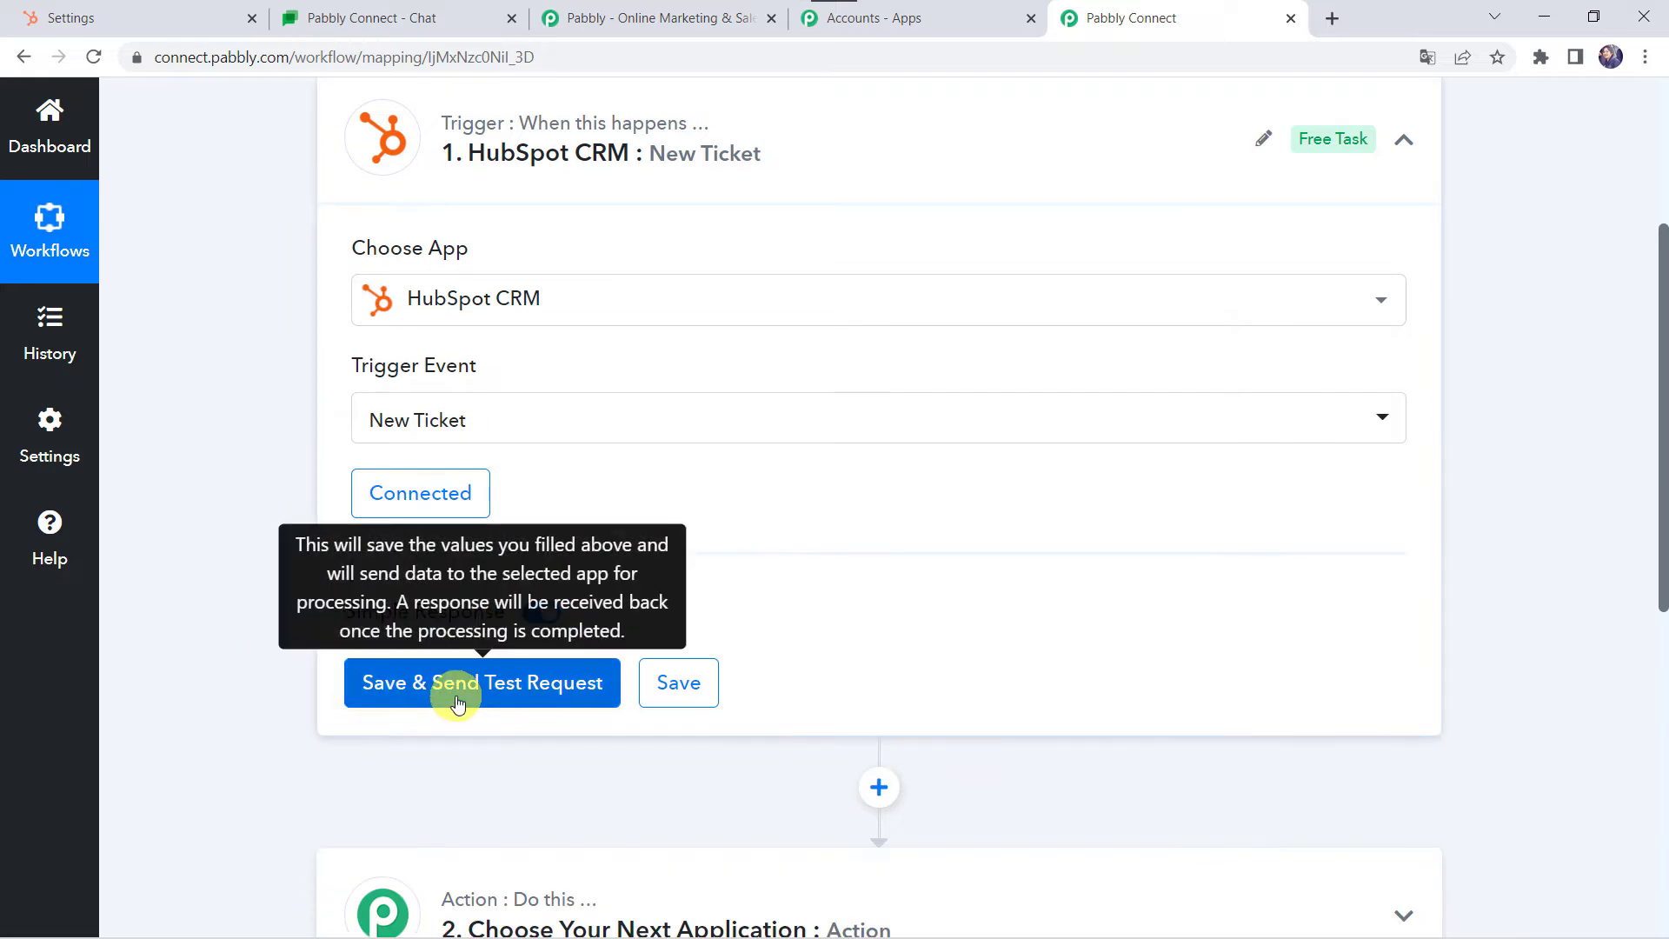
scroll(458, 702, up, 1)
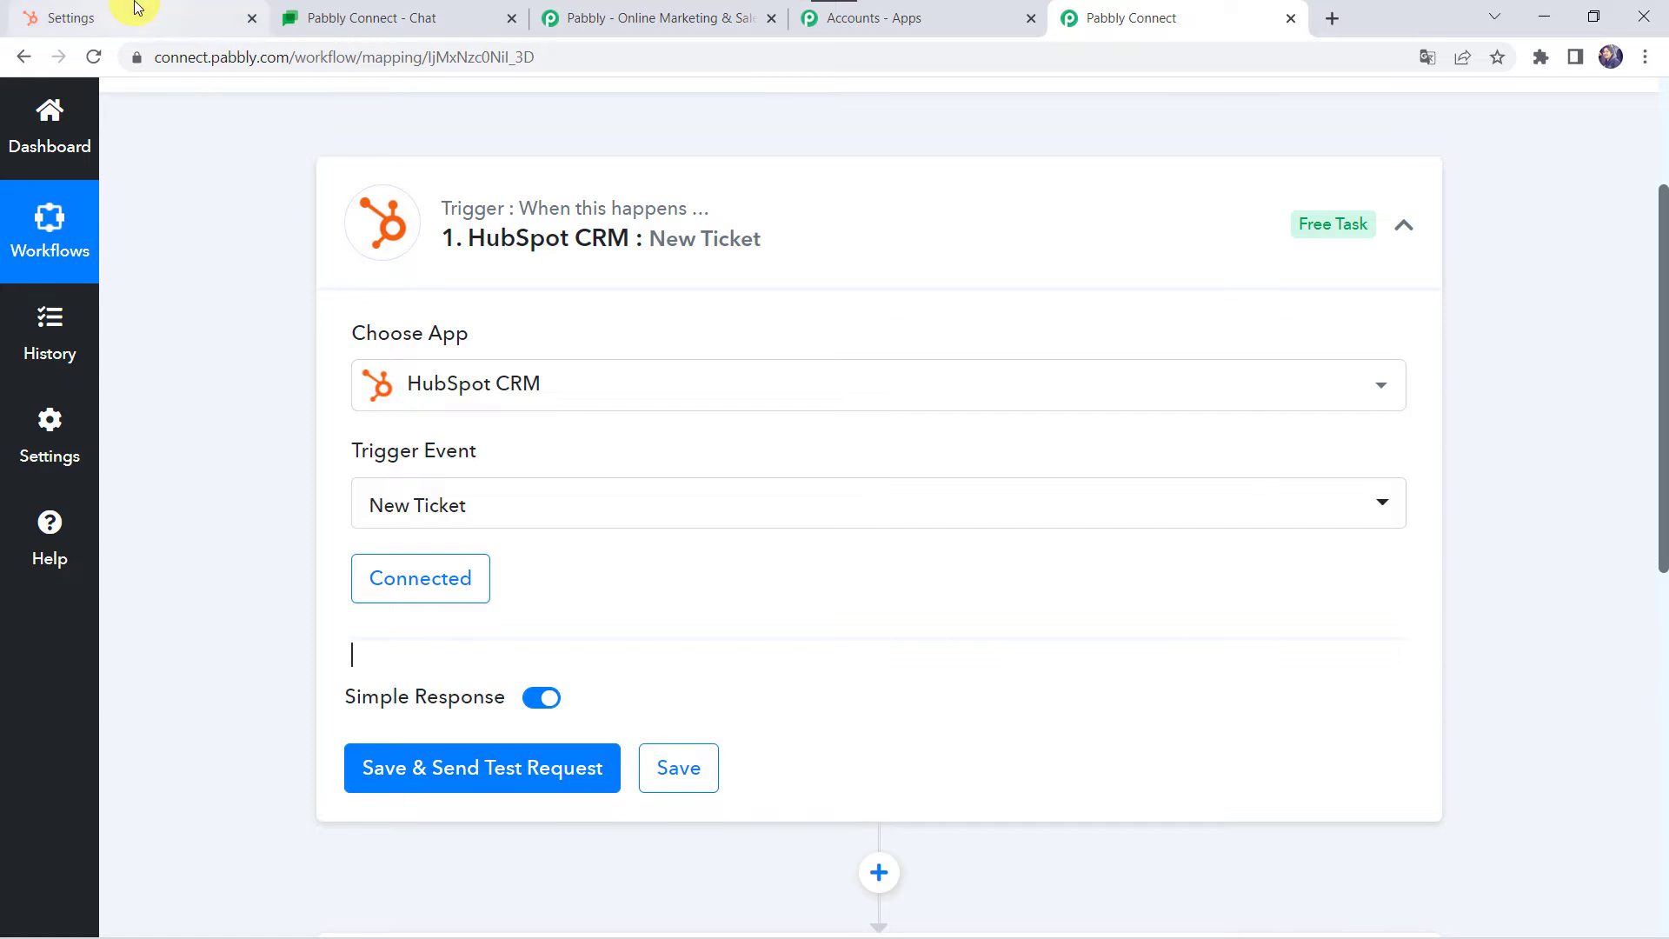
click(39, 16)
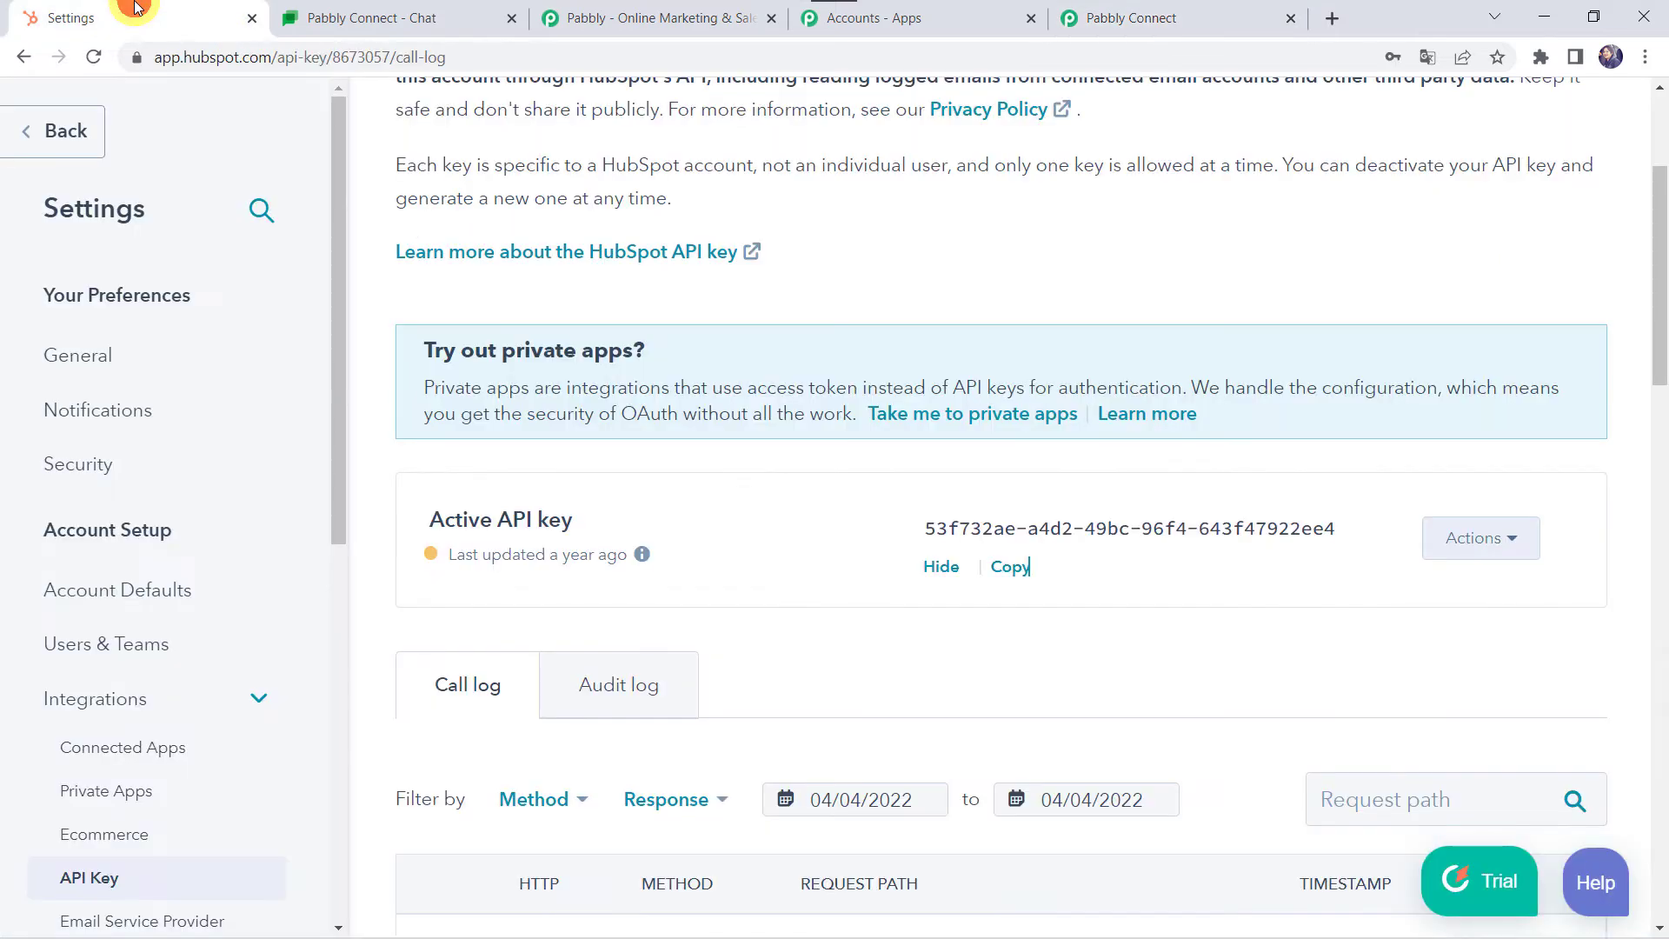
click(39, 137)
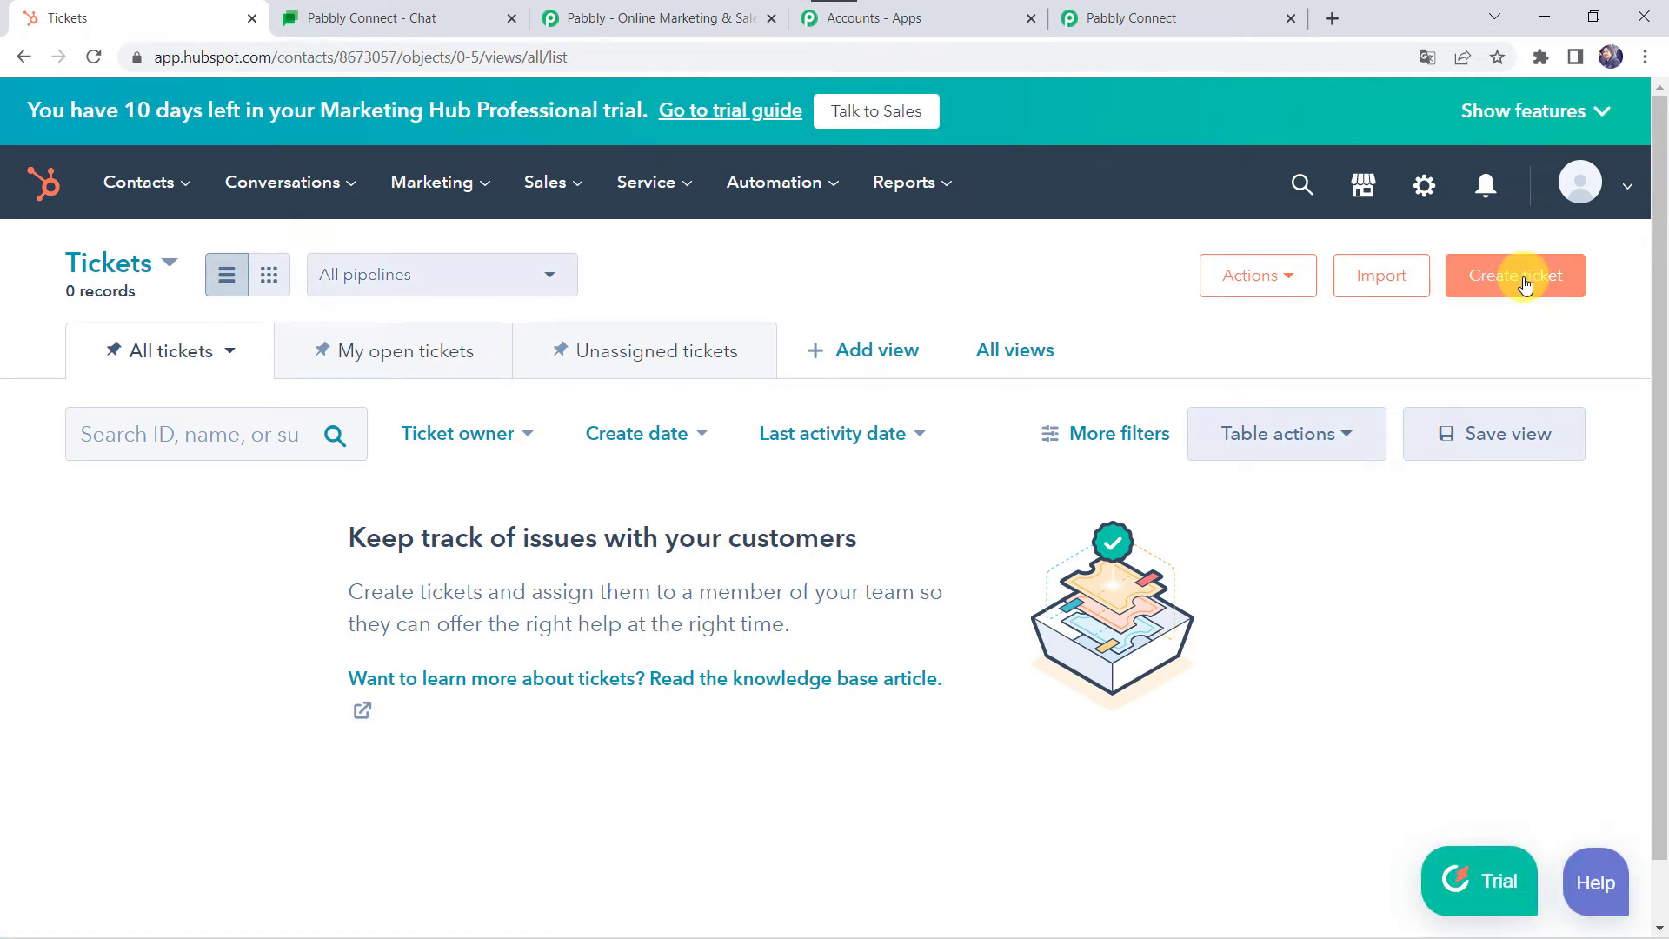
click(1524, 283)
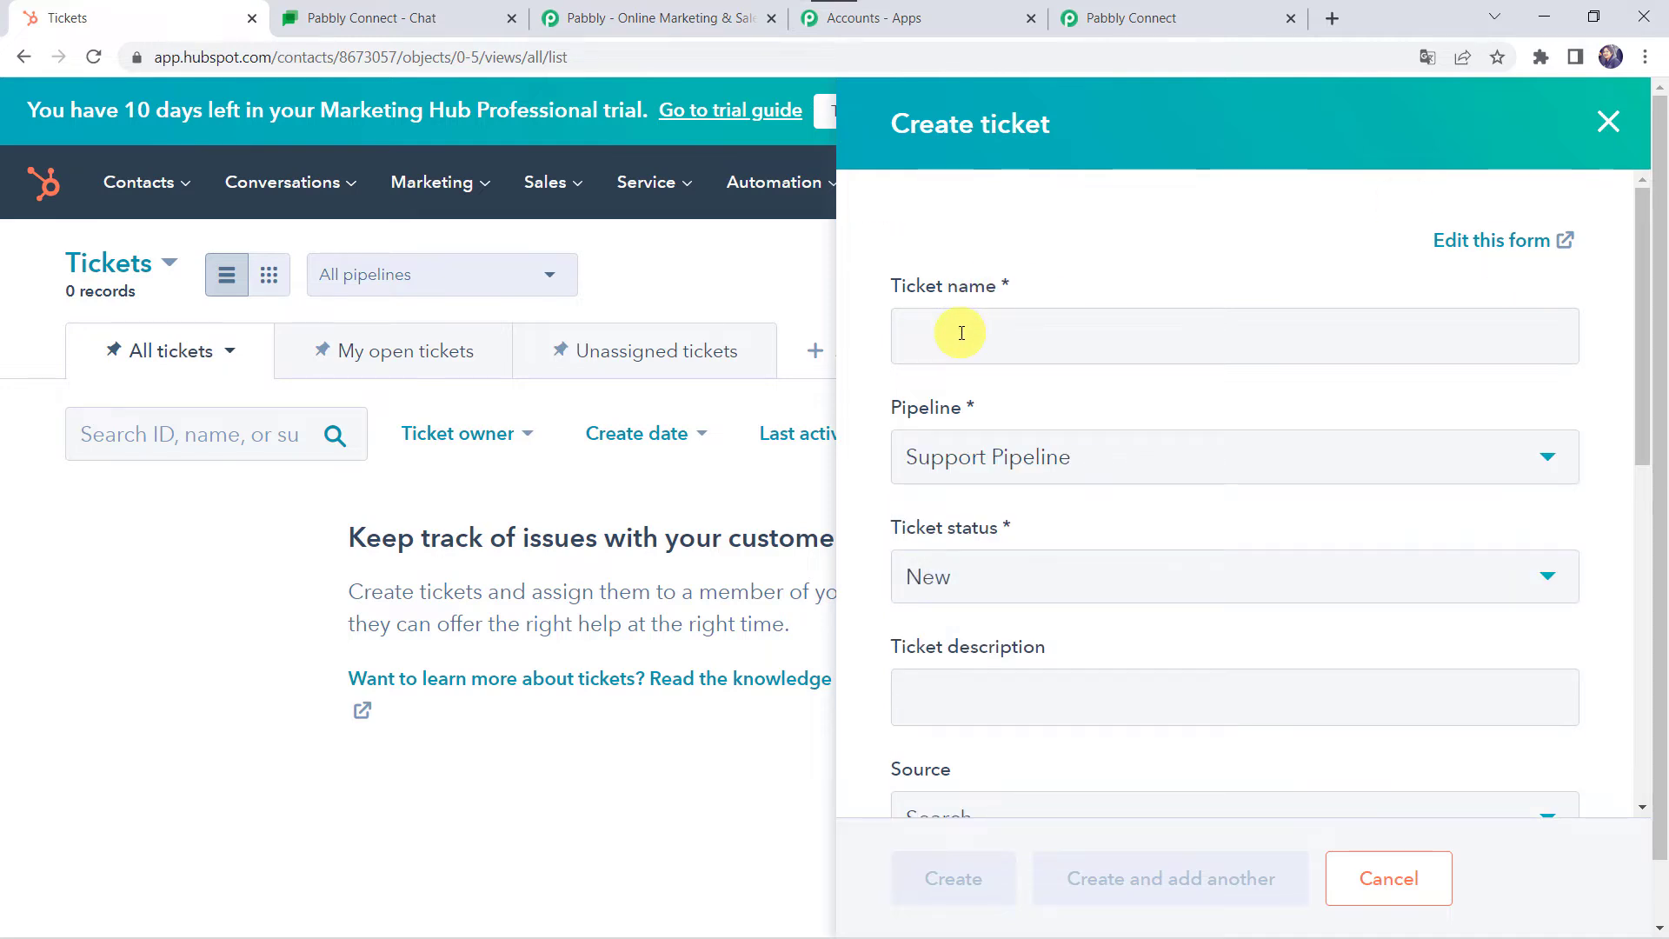
- Name the ticket "Mattermost Tigger Issue" and select Support Pipeline with the status New
click(961, 333)
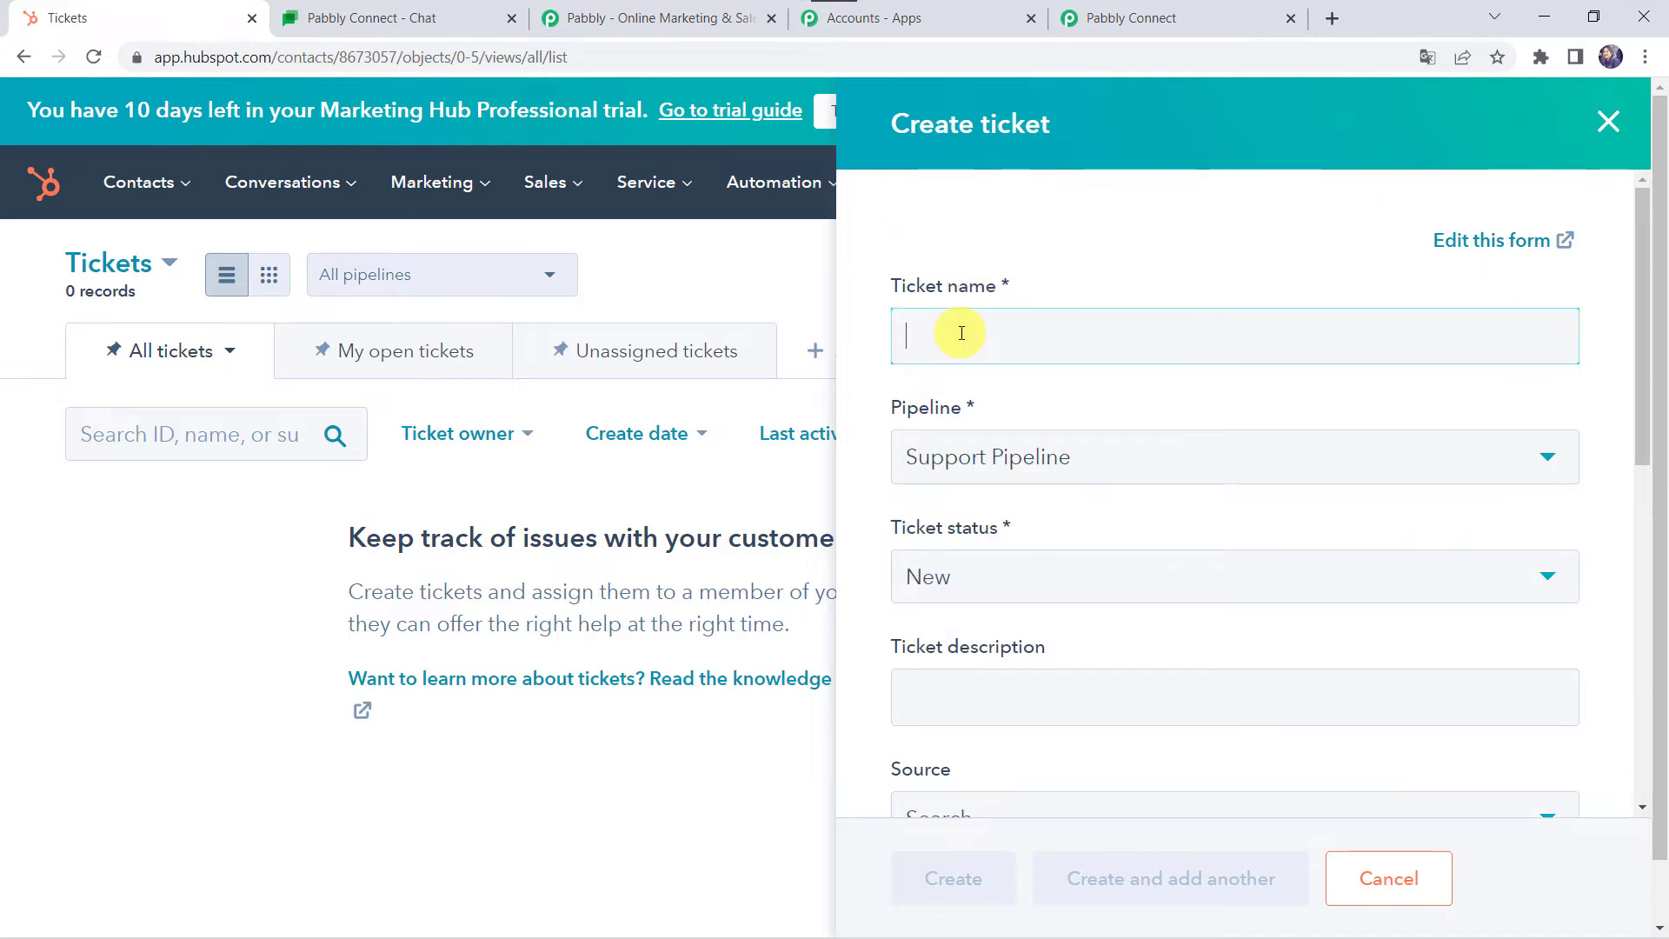
text(Mattermost Tigger Issue)
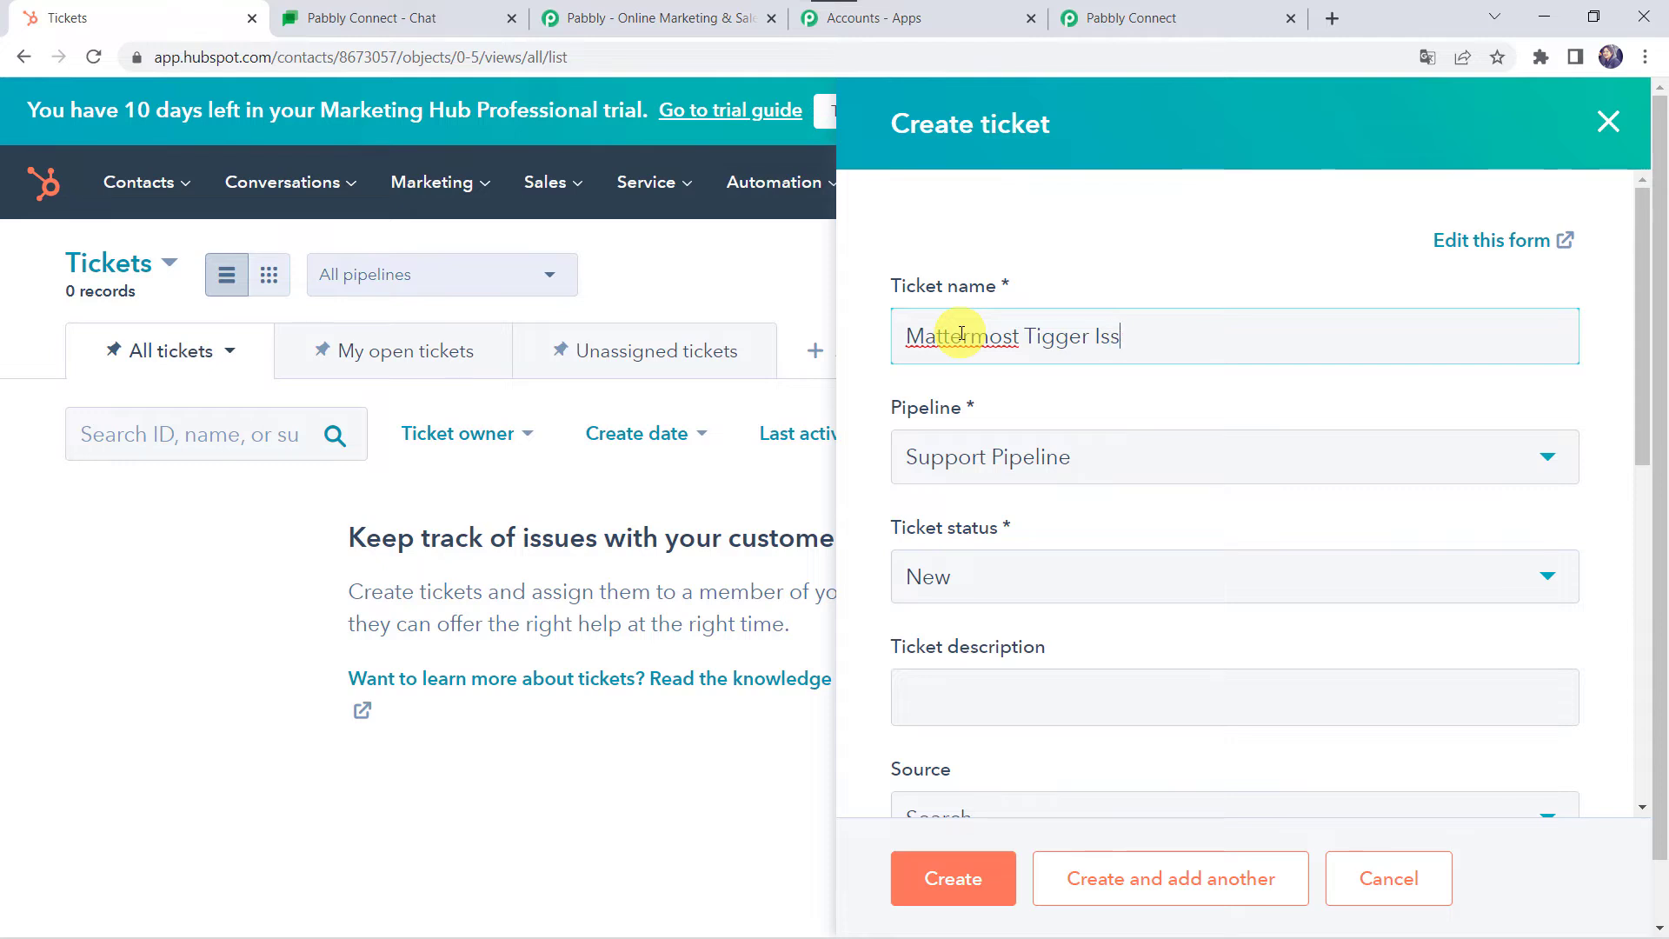
click(957, 461)
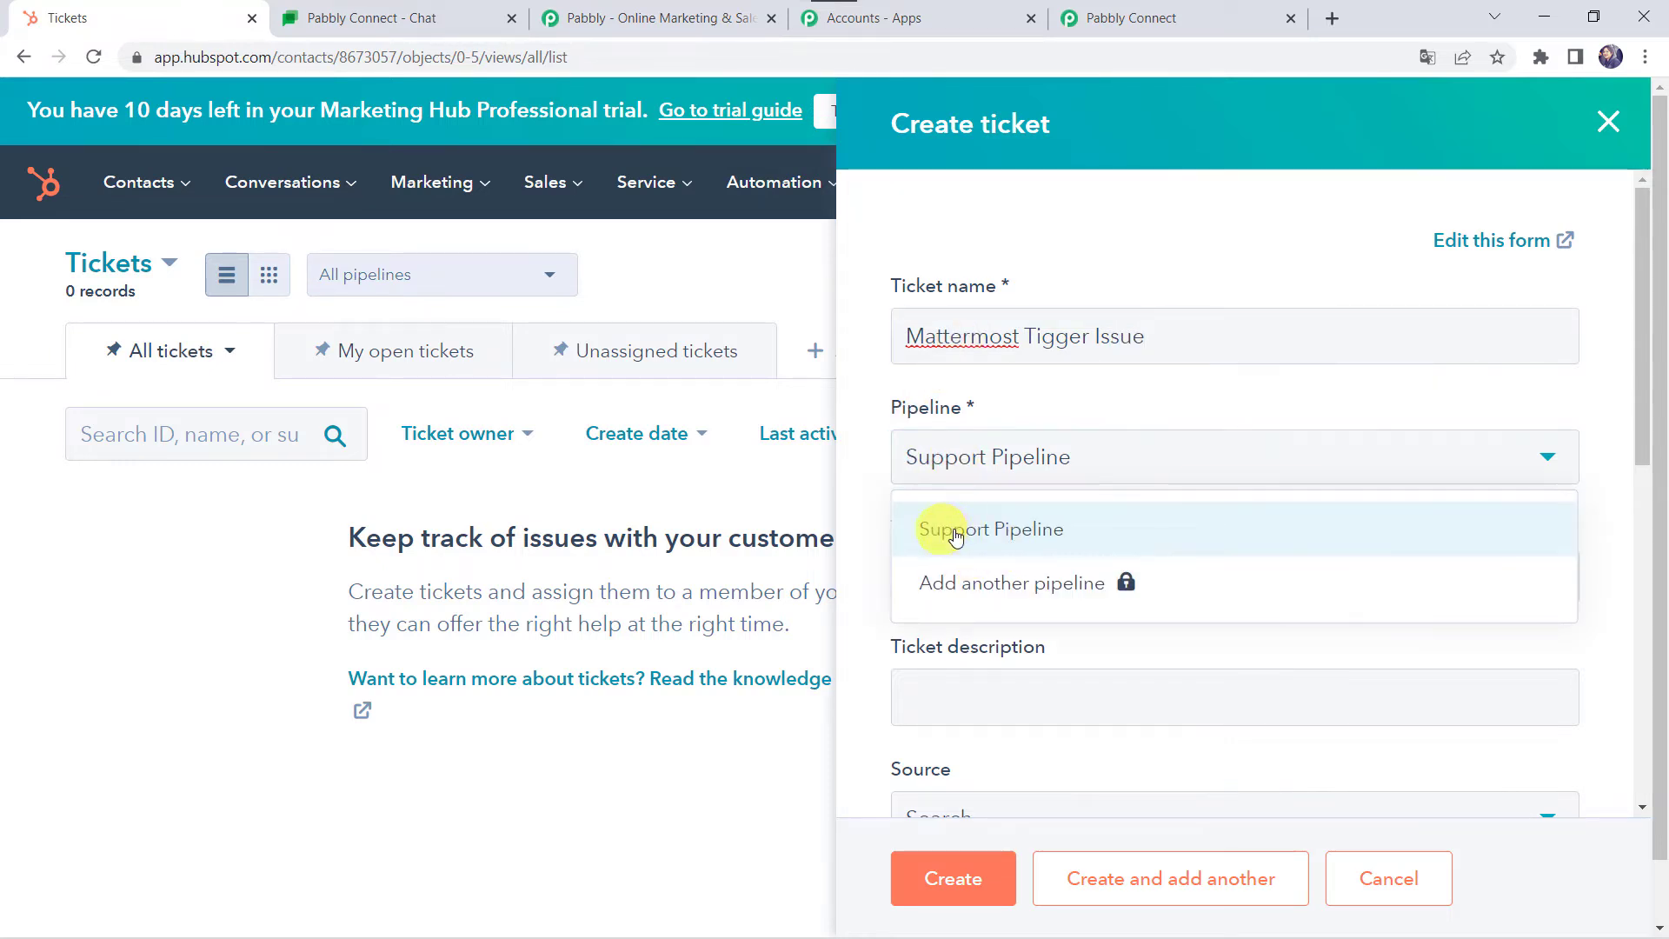
click(1028, 533)
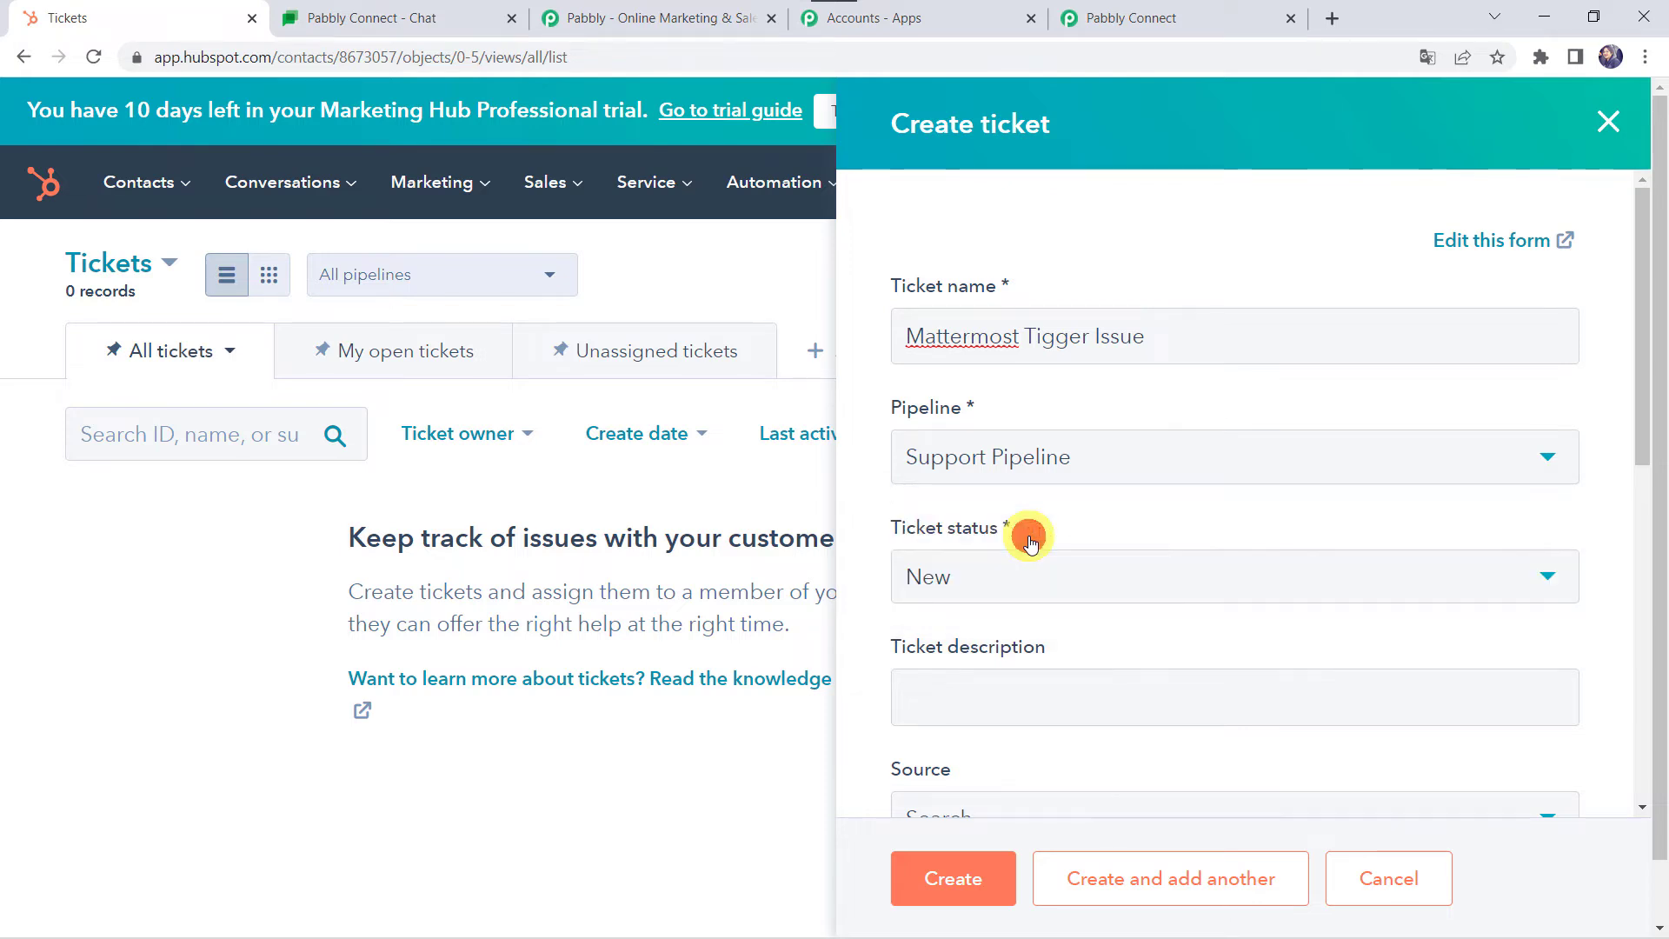
scroll(1038, 474, down, 2)
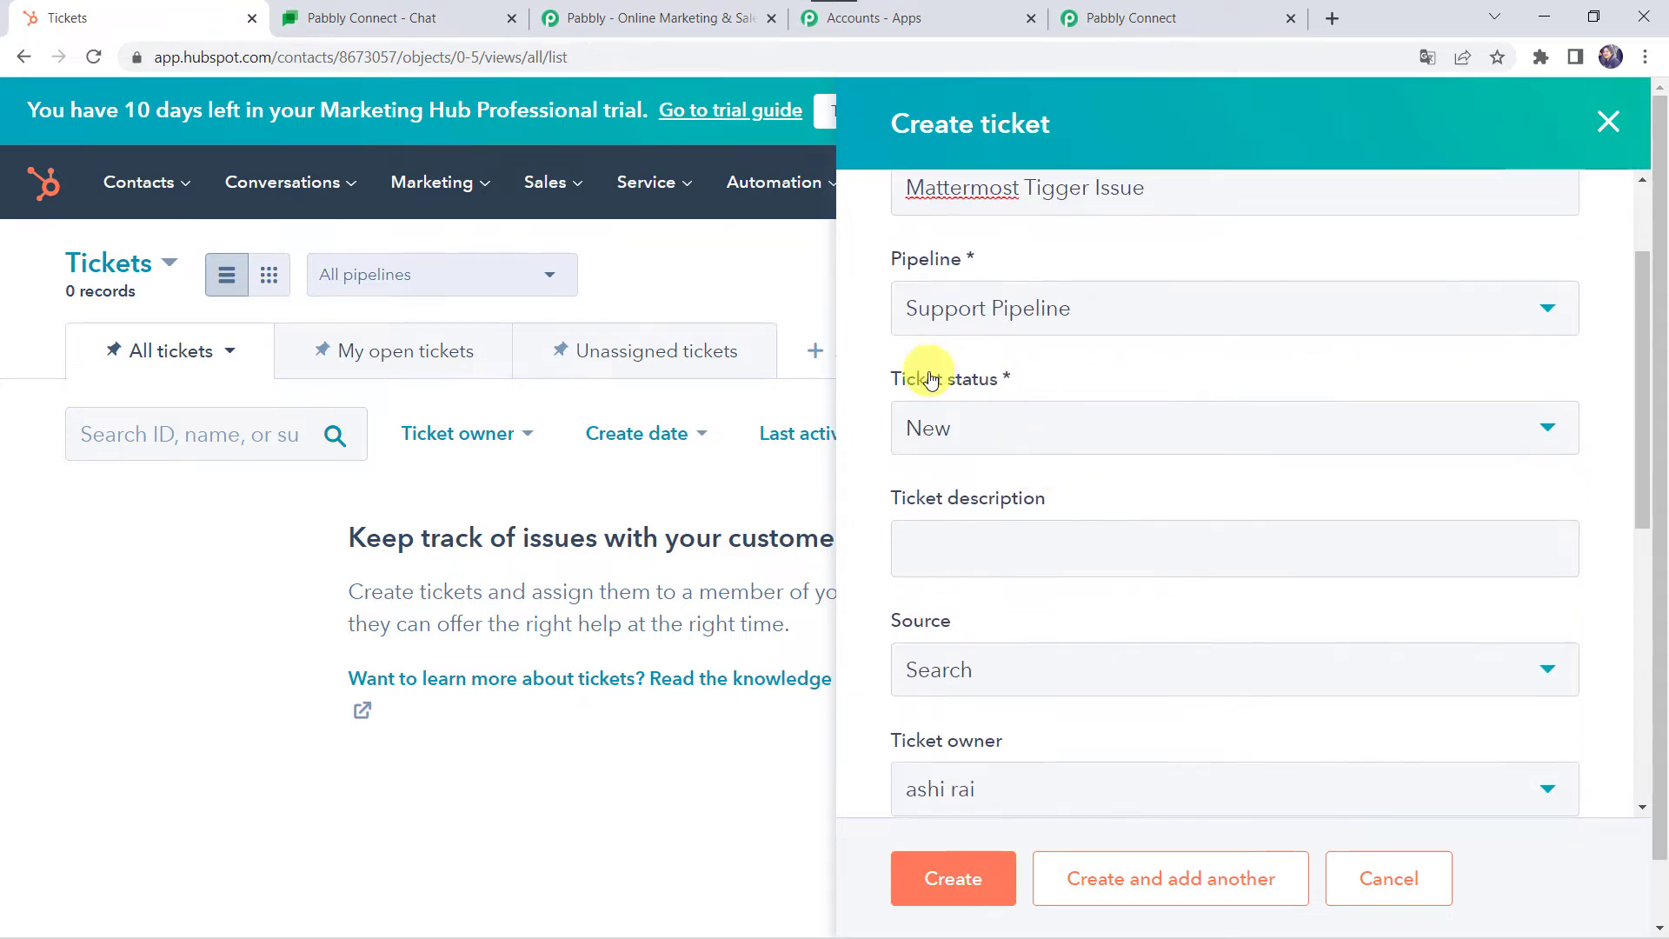
click(1050, 435)
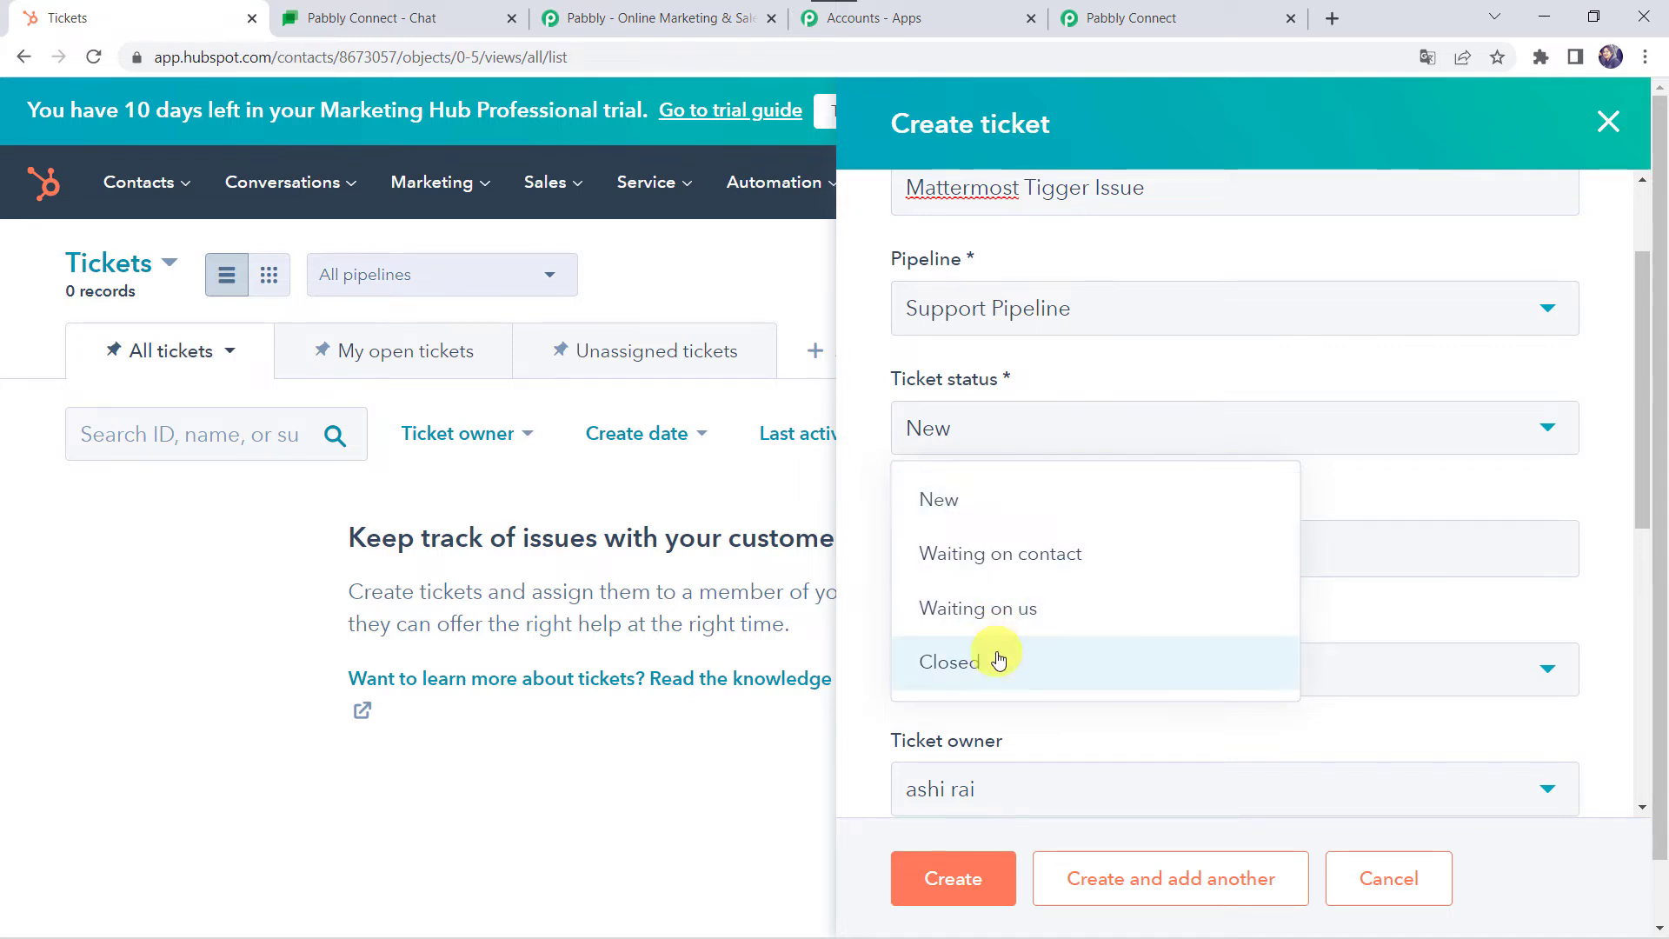
click(960, 506)
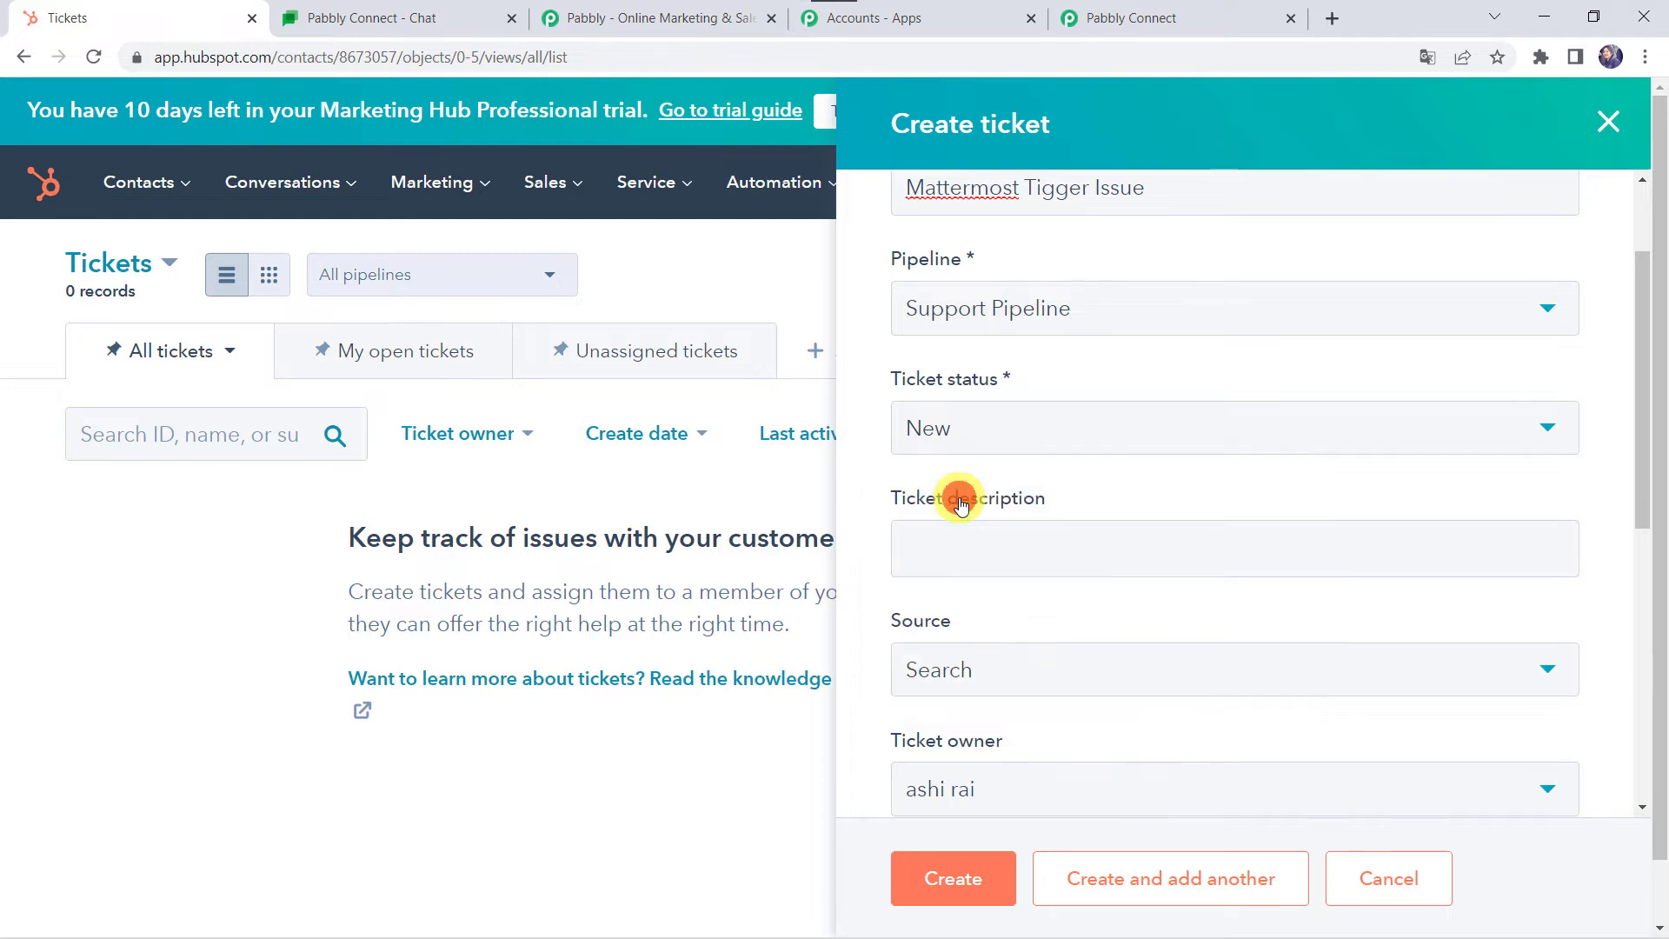
- Enter the ticket description "Mattermost Trigger is not capturing the response." and set the source to Email
scroll(961, 506, down, 1)
scroll(962, 506, up, 1)
scroll(961, 506, down, 1)
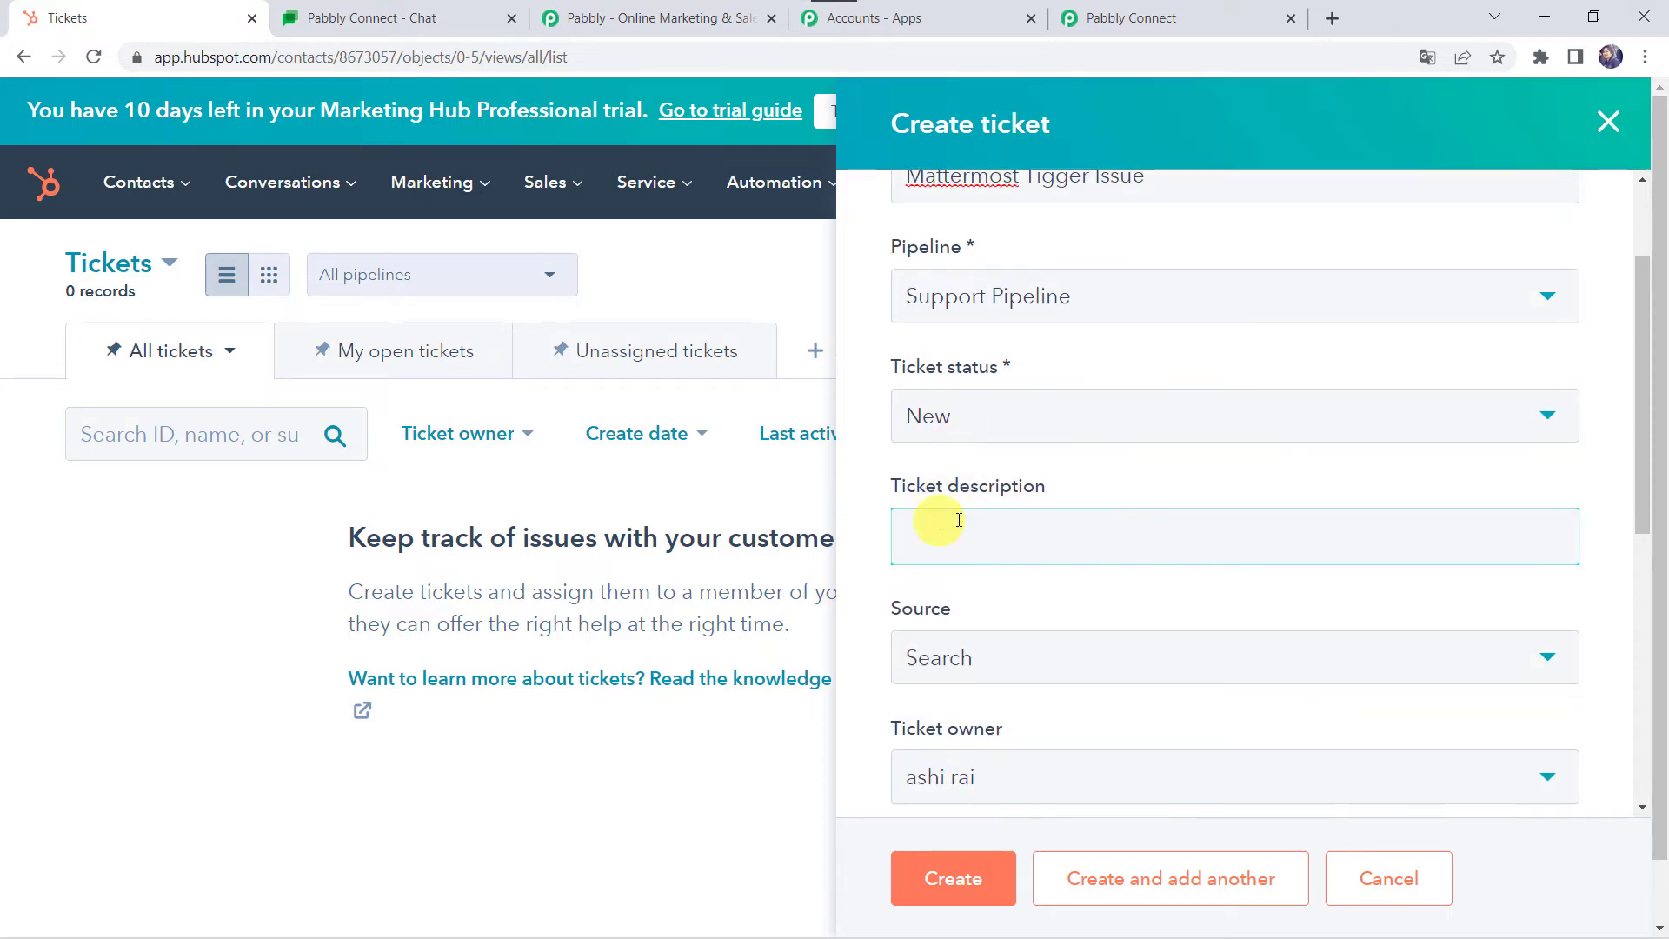
click(950, 532)
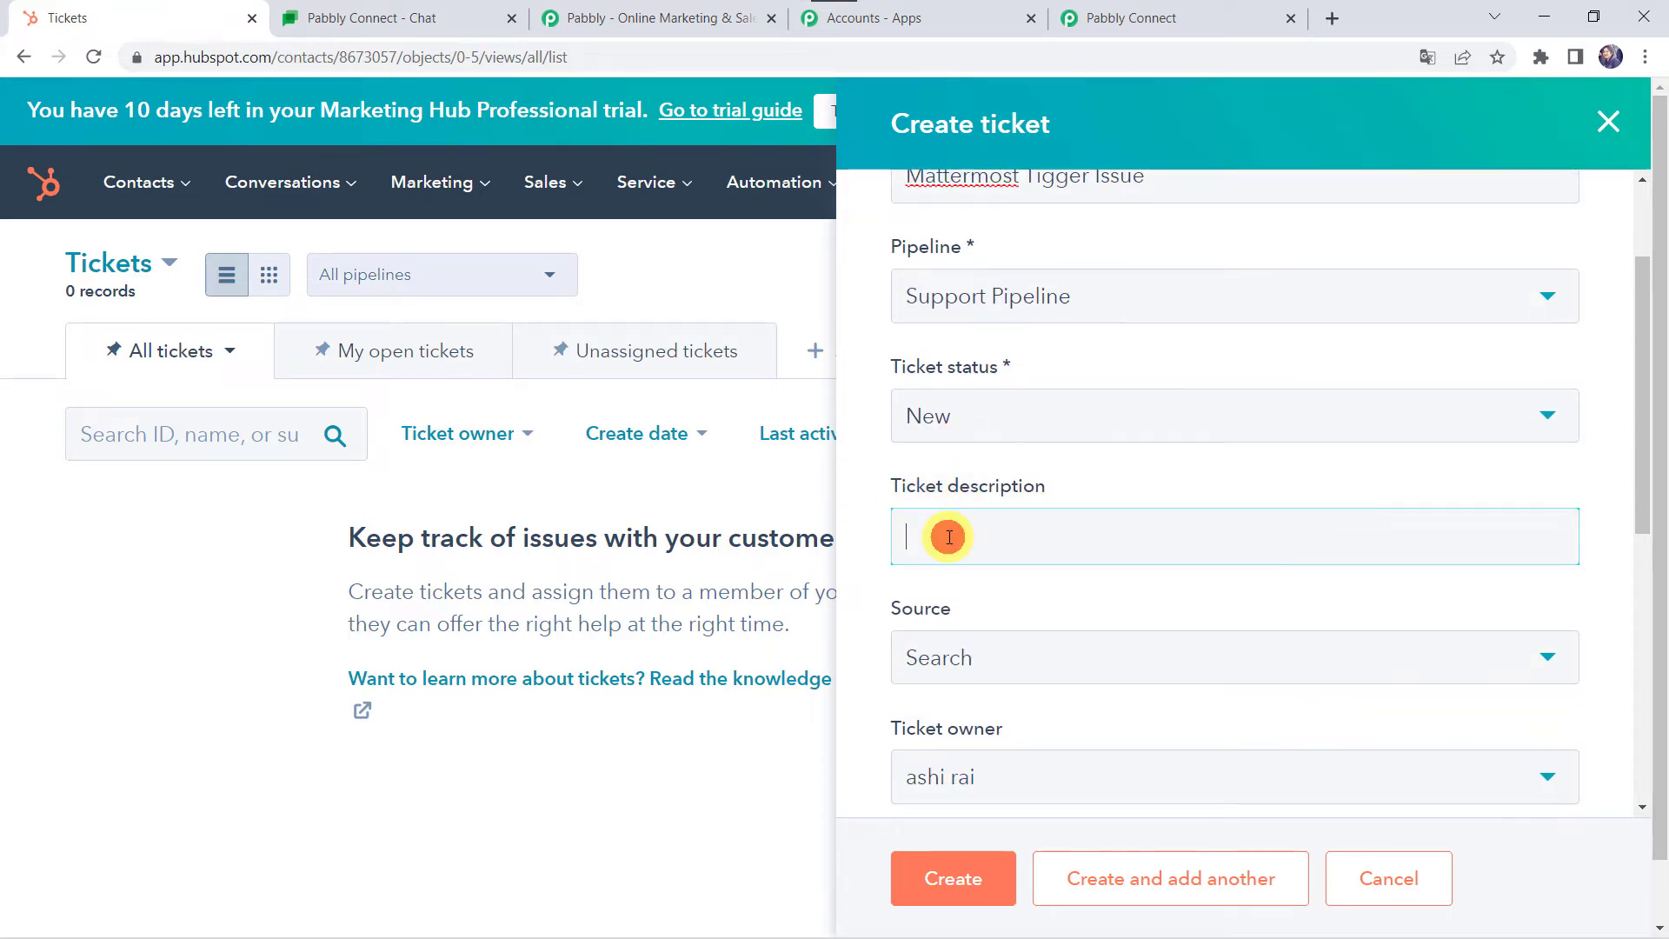
key(ctrl+v)
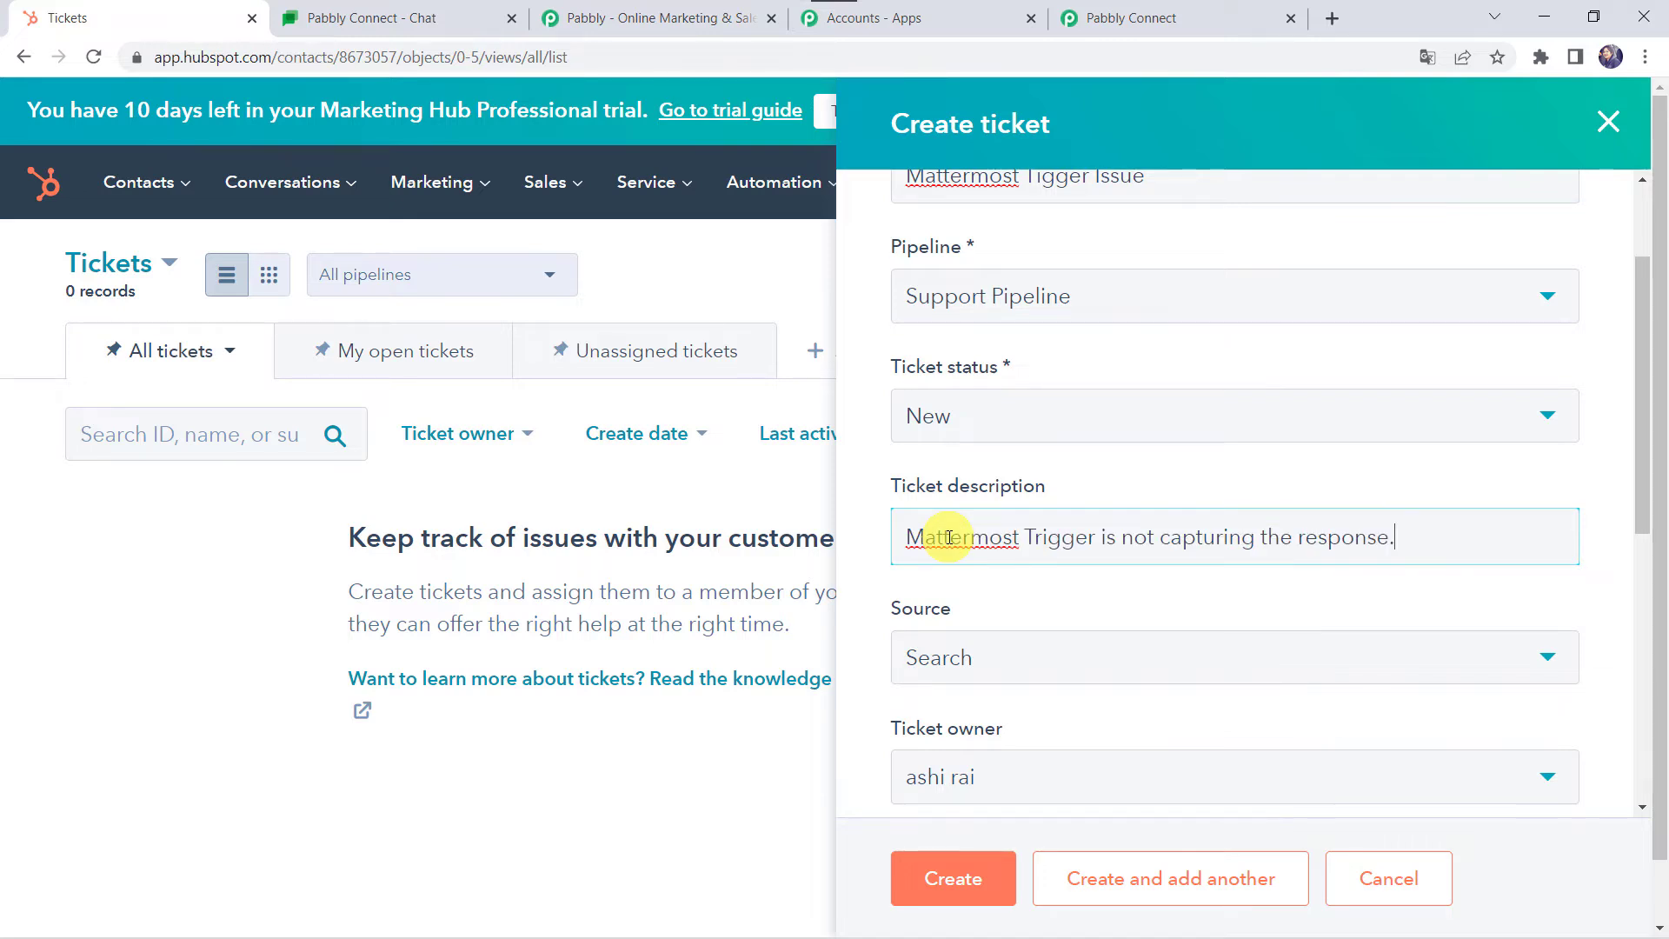
scroll(965, 532, down, 2)
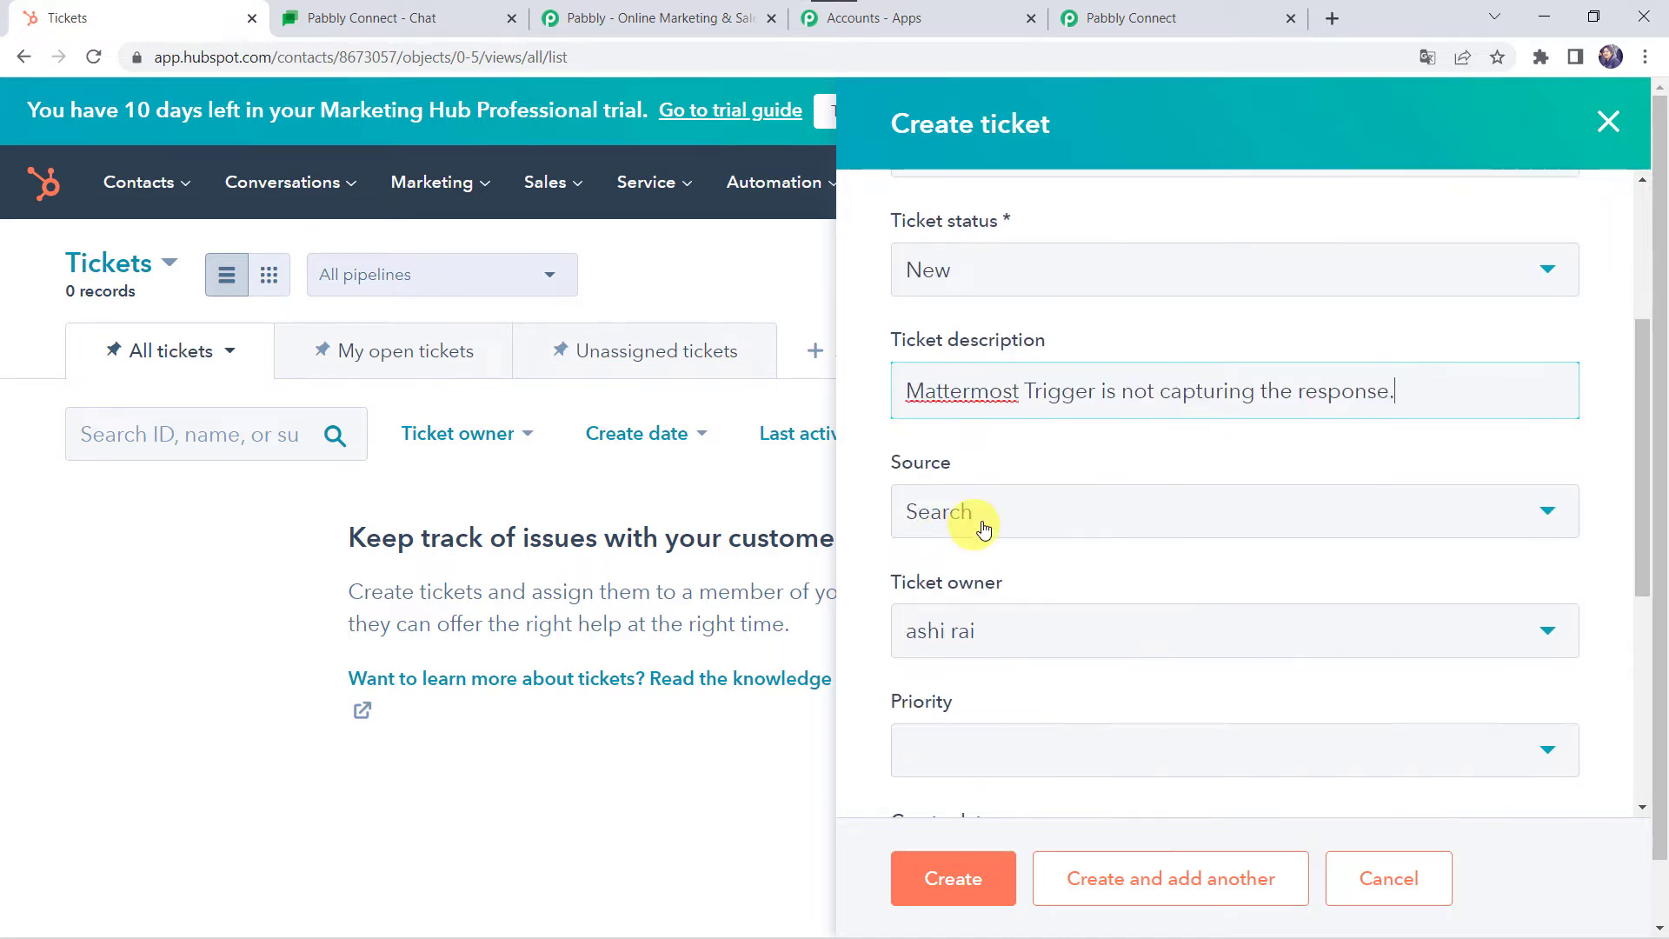
click(979, 520)
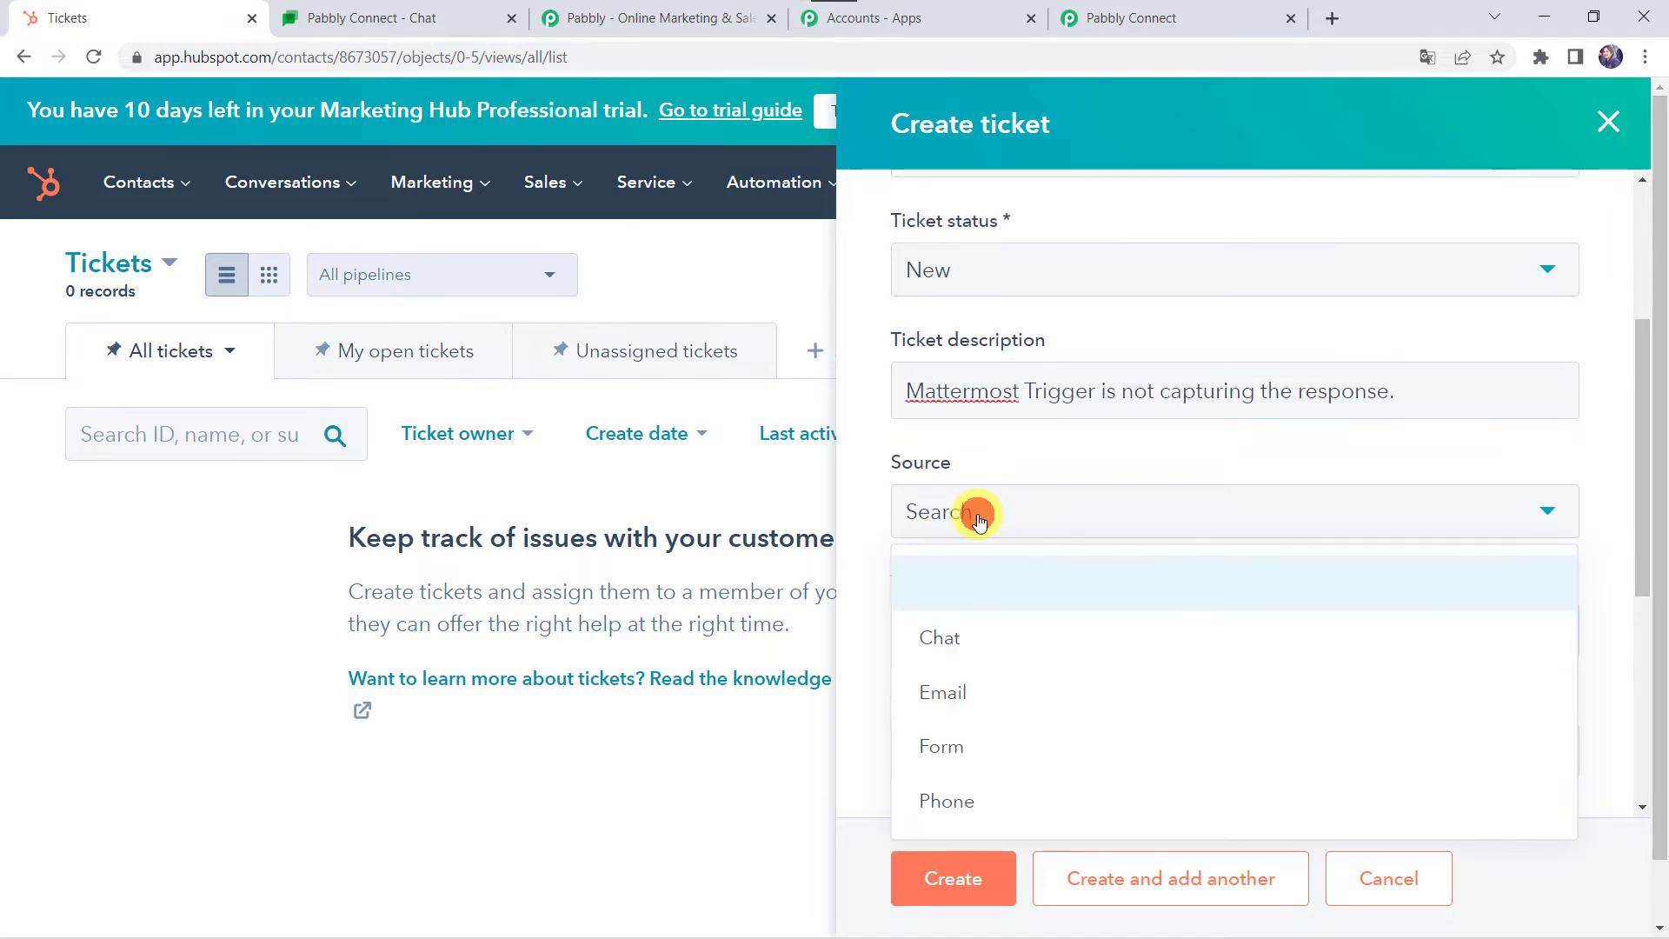
click(958, 686)
- Select the listed user as the ticket owner and set the ticket's priority to Low
scroll(958, 682, down, 1)
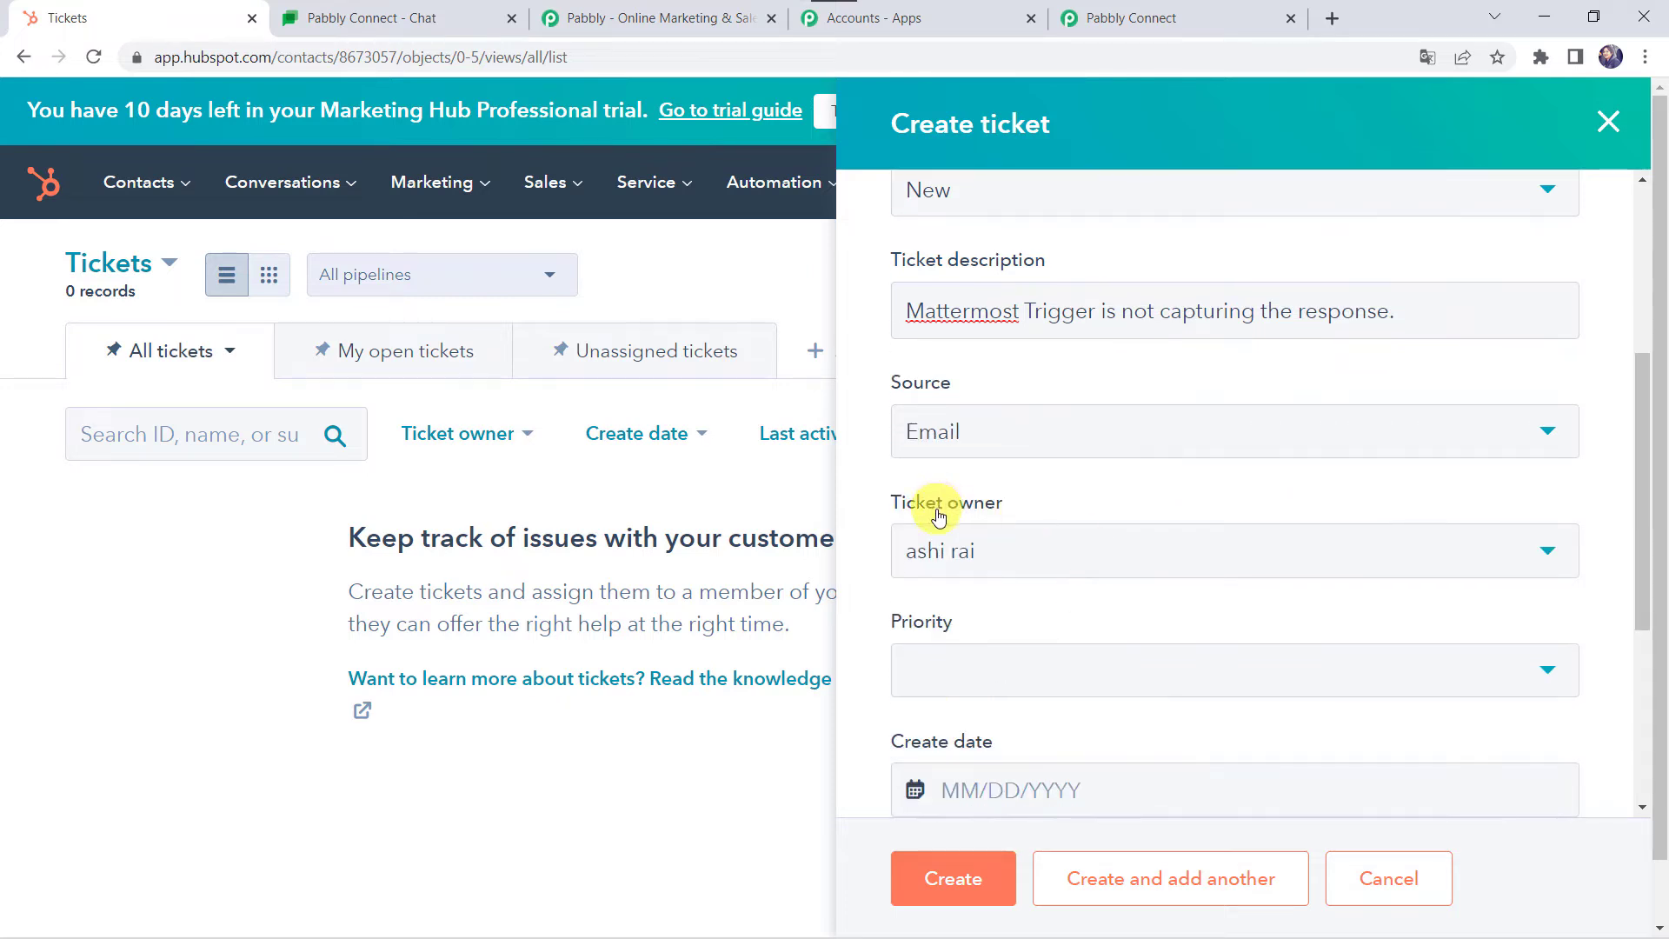
click(1008, 544)
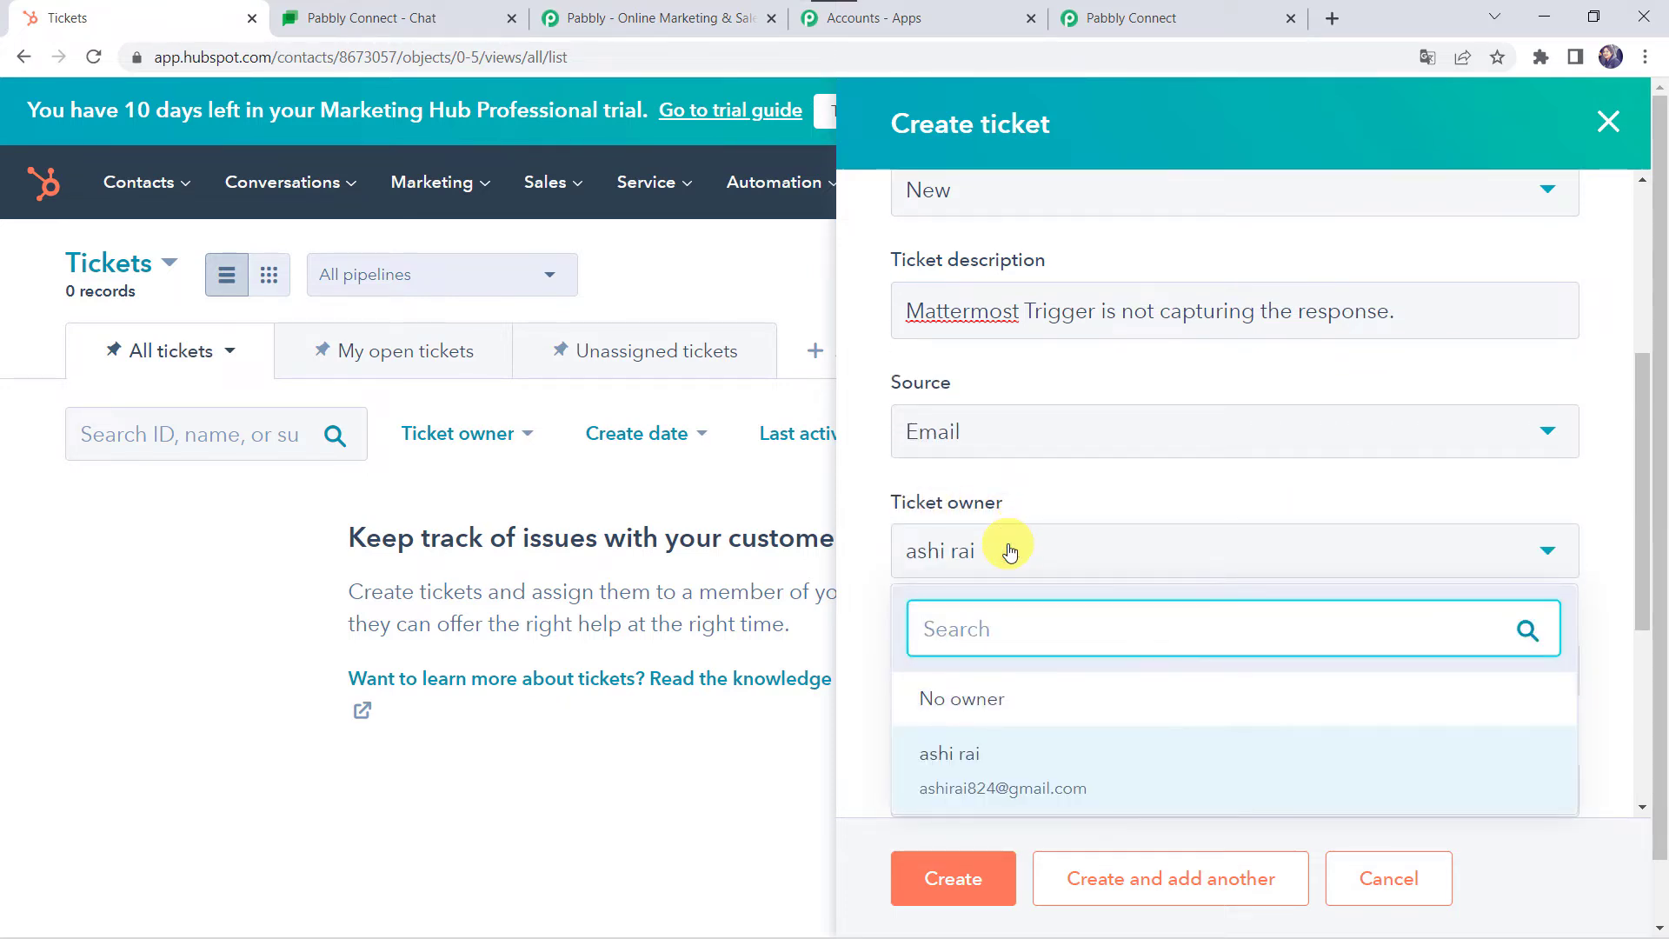
click(997, 773)
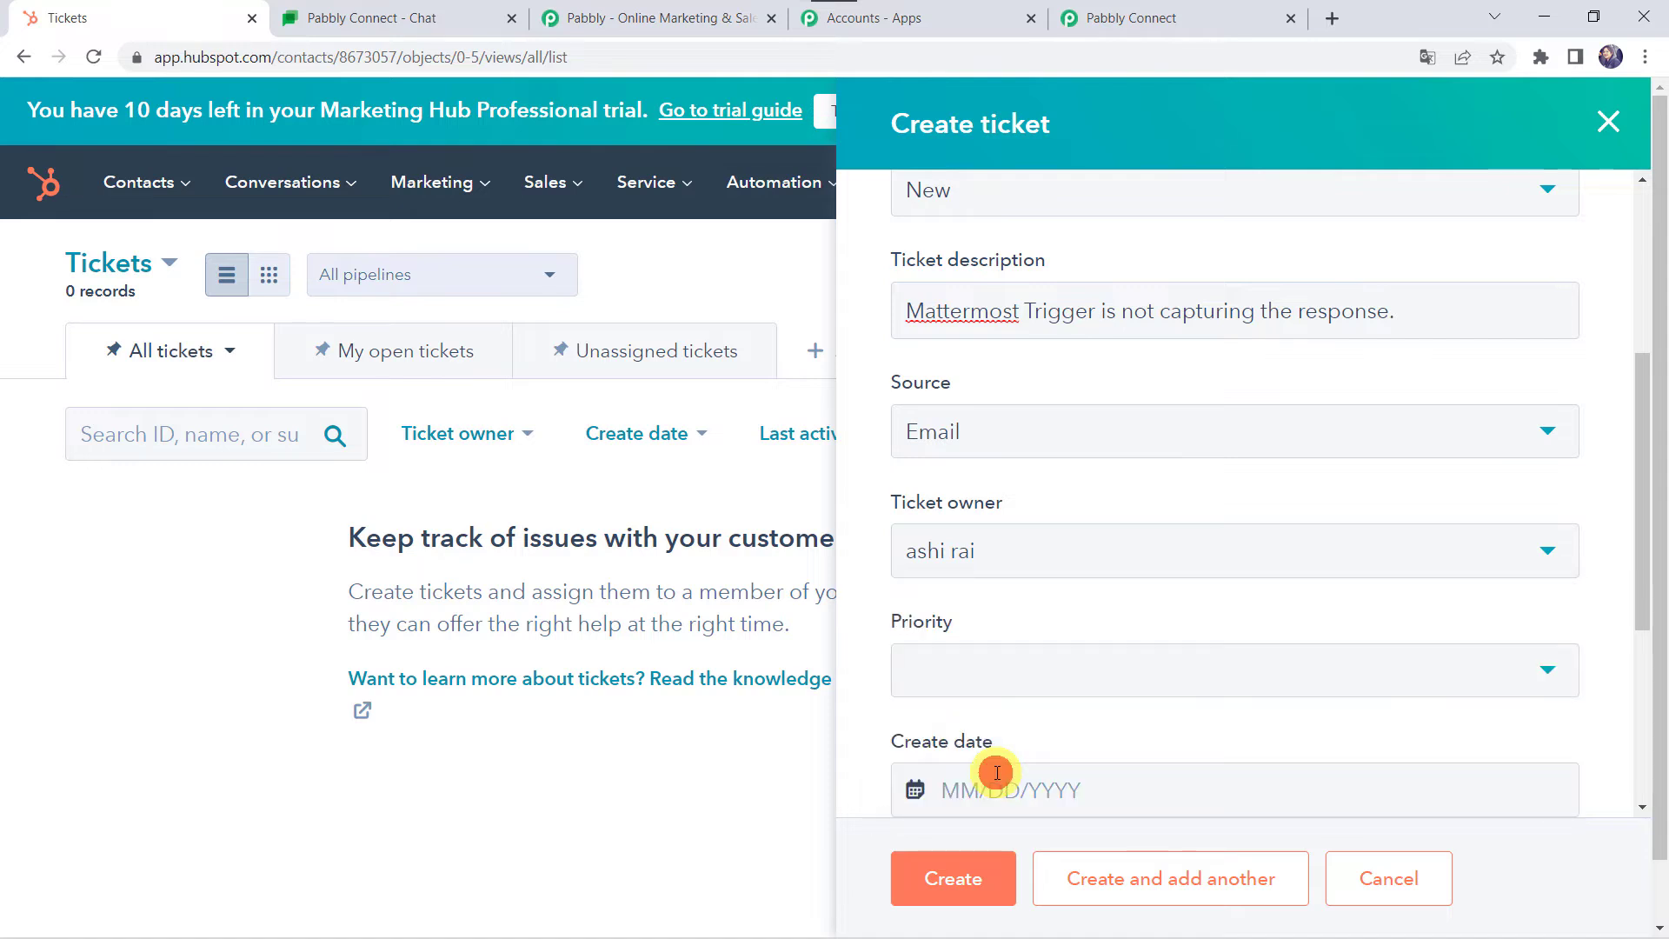
scroll(1007, 623, down, 2)
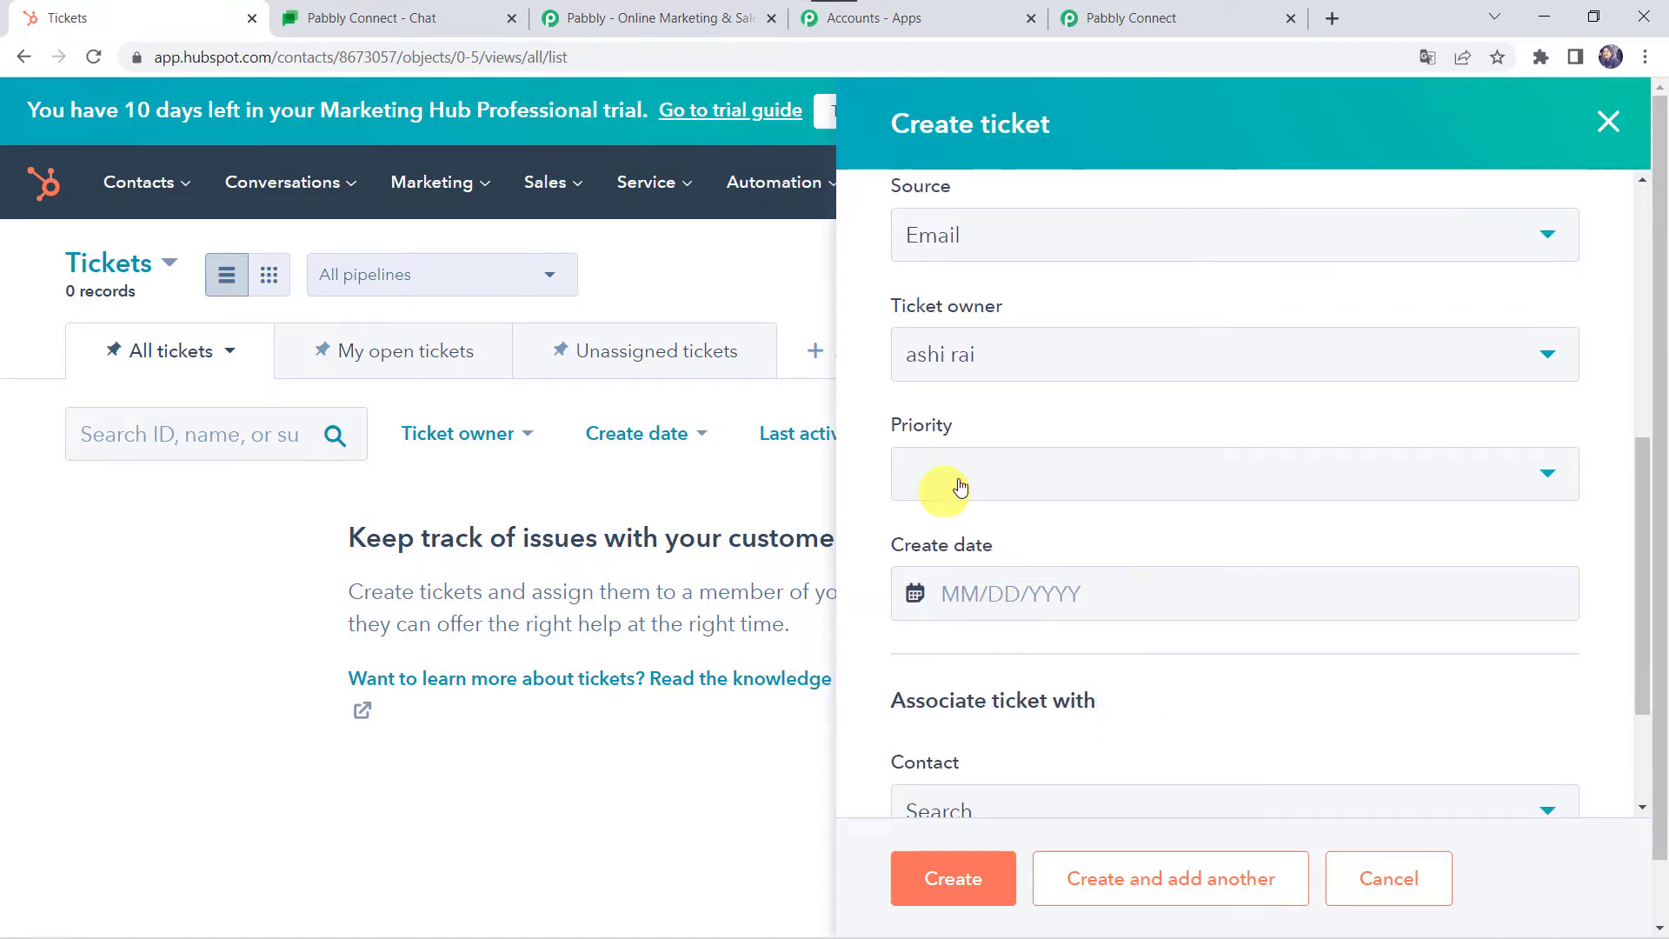
click(962, 475)
click(980, 608)
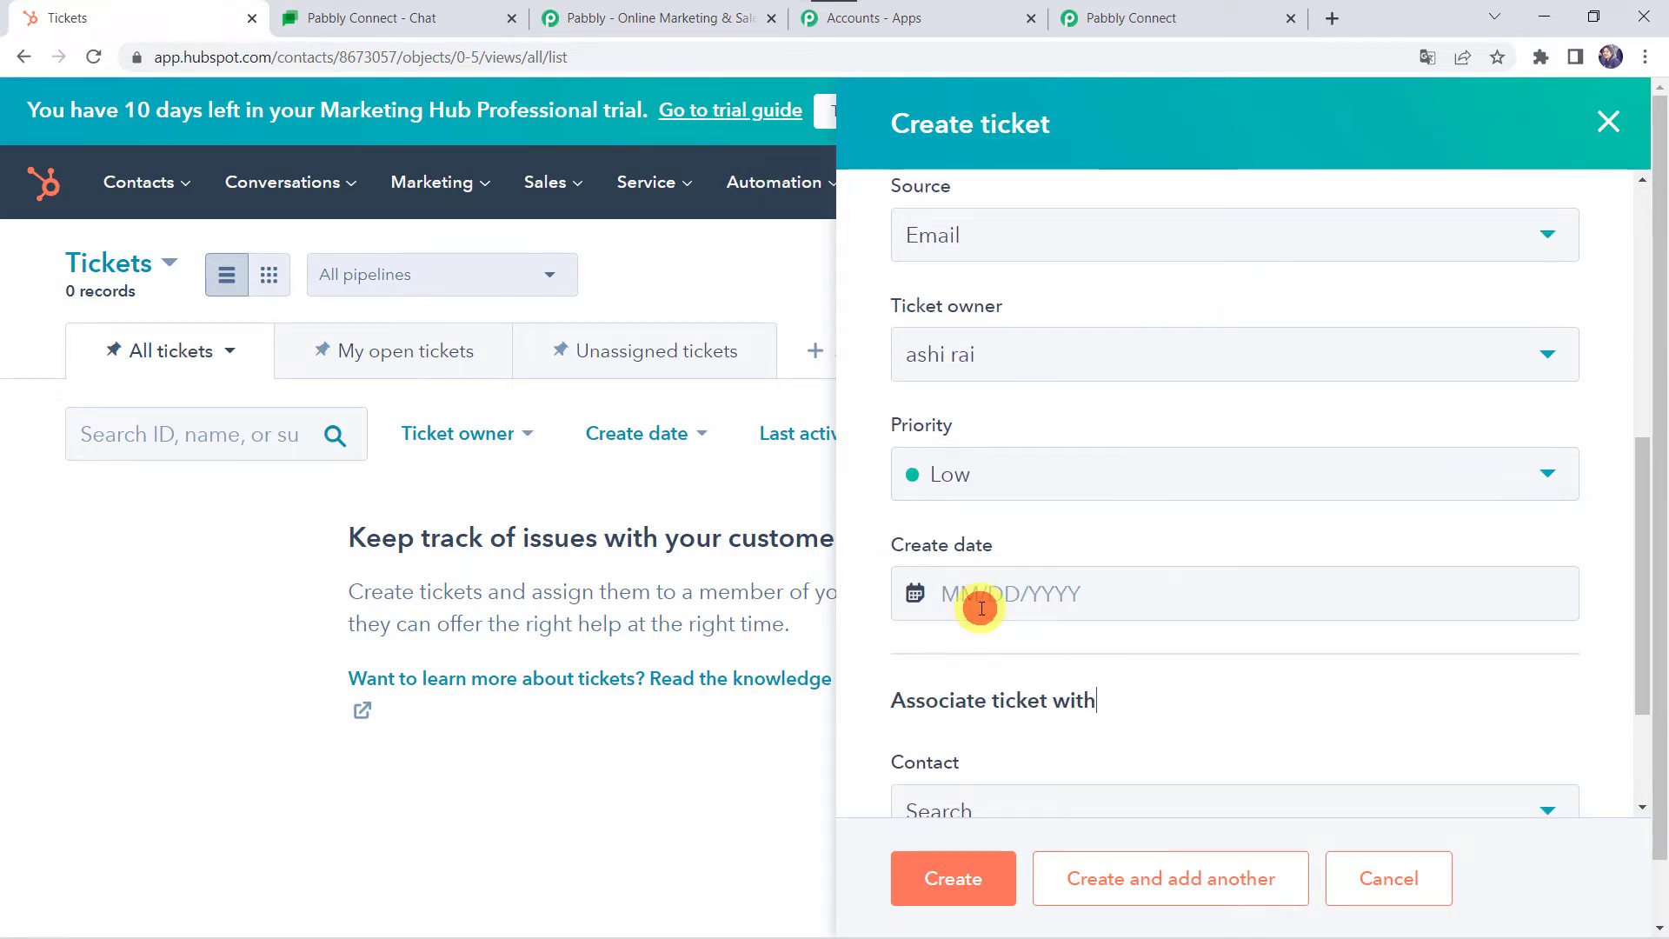
- Set the ticket's create date to 04/04/2022
scroll(980, 608, down, 1)
click(1038, 519)
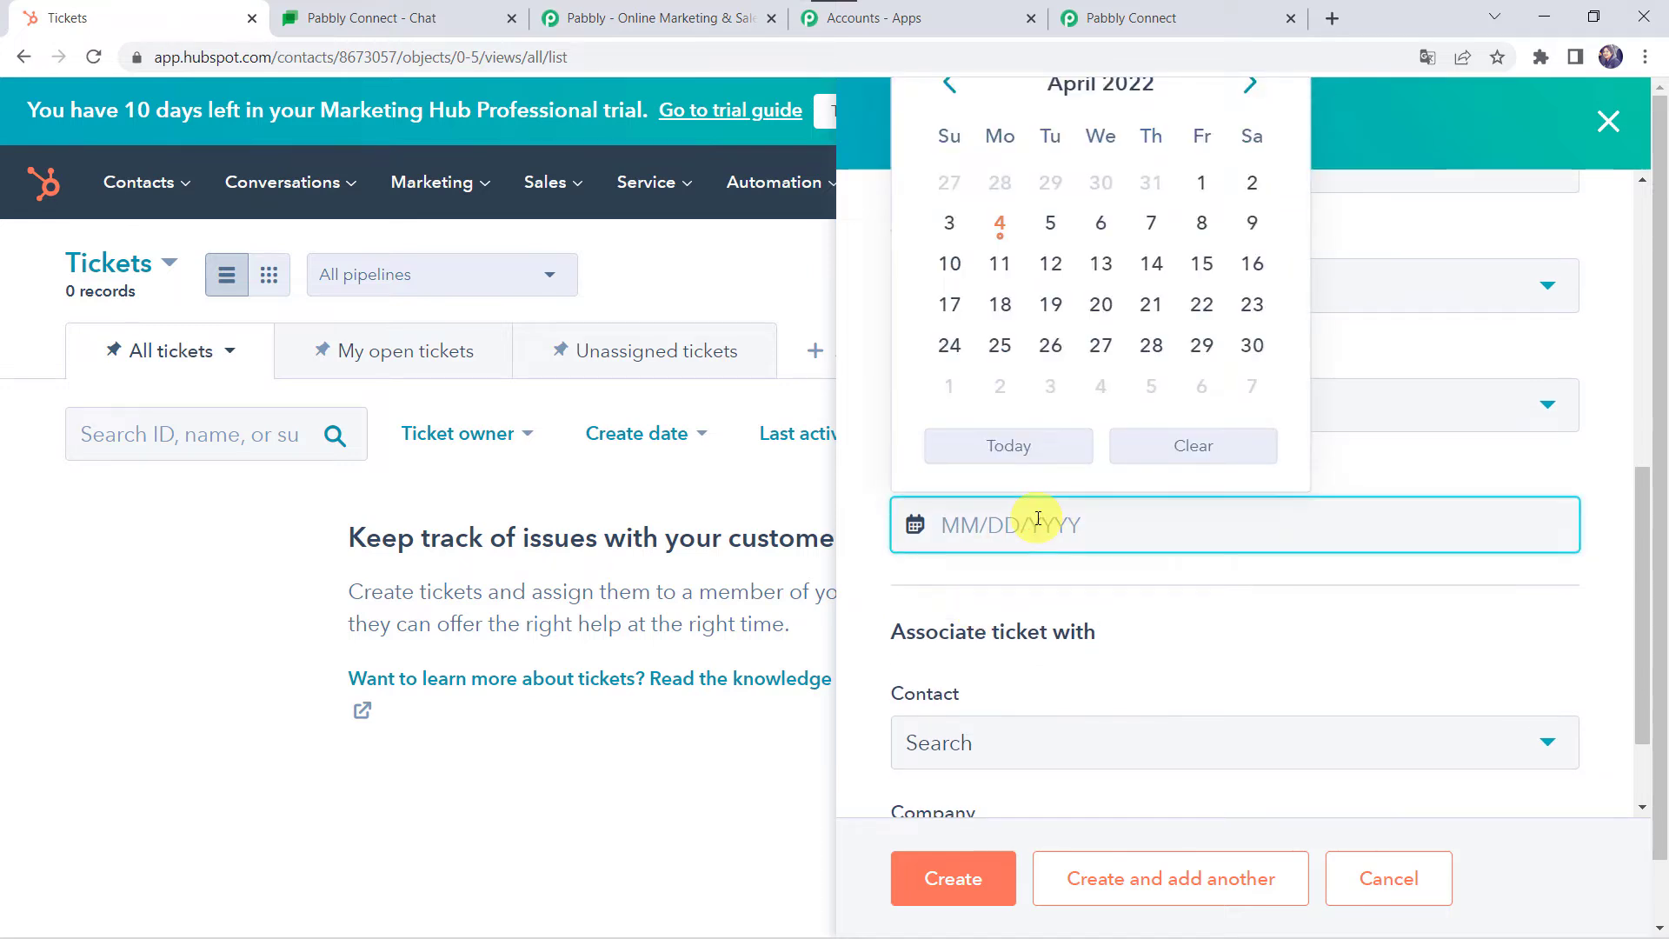
click(992, 225)
- Associate the ticket with an existing customer contact and with the company Pabbly
scroll(1004, 585, down, 2)
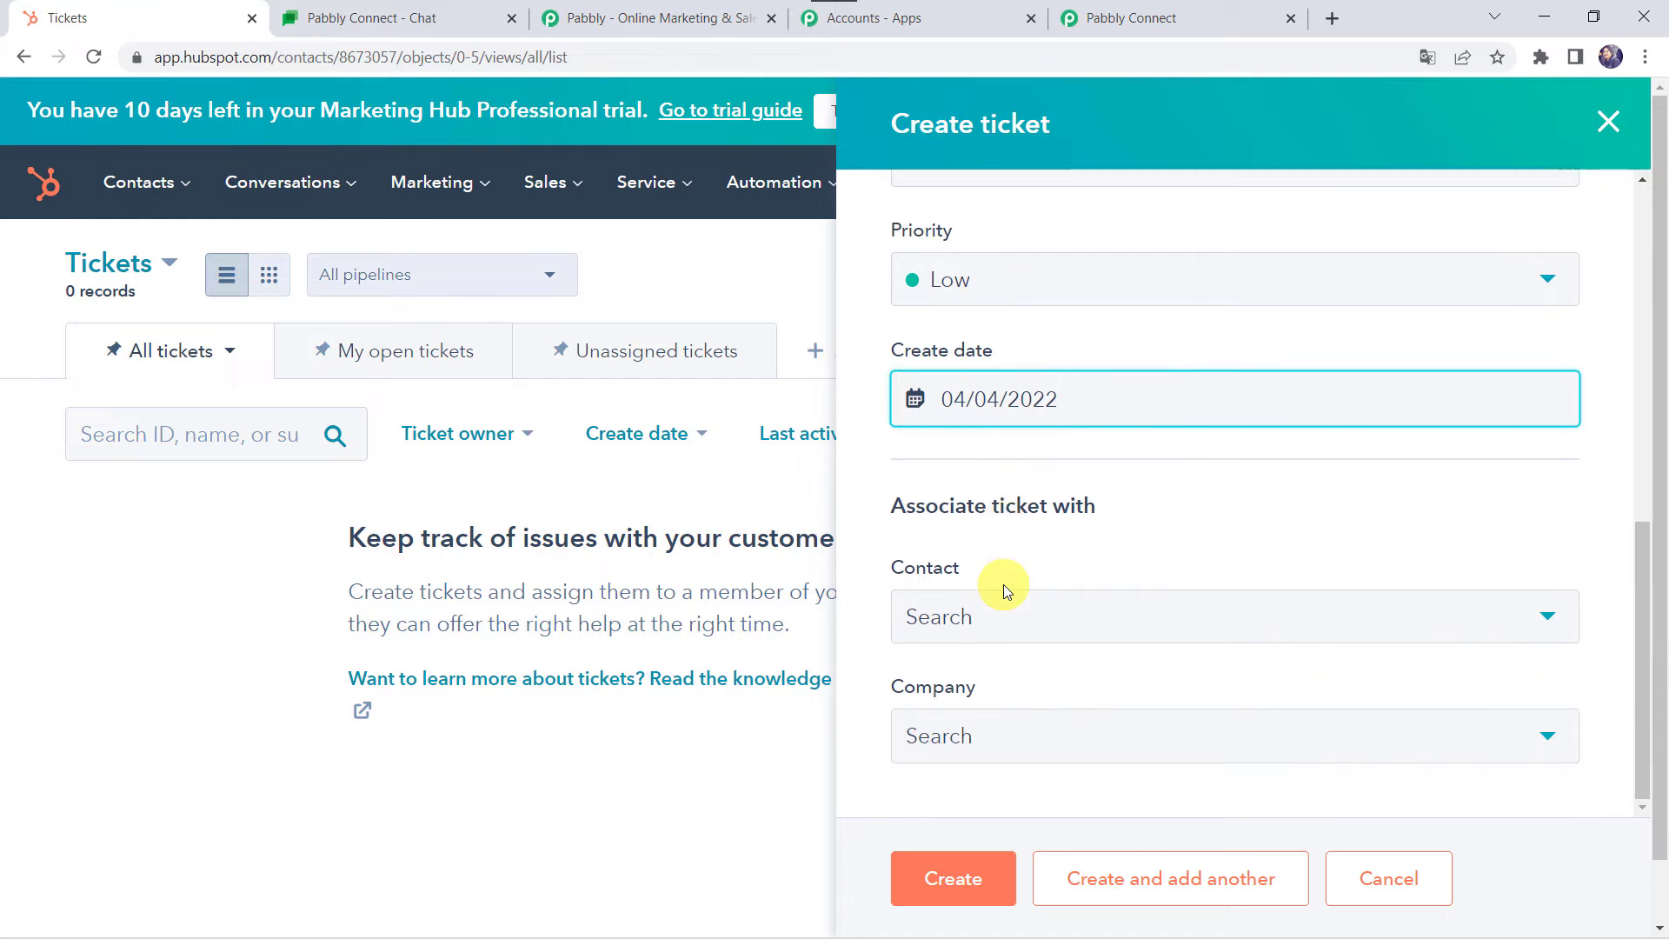
click(997, 627)
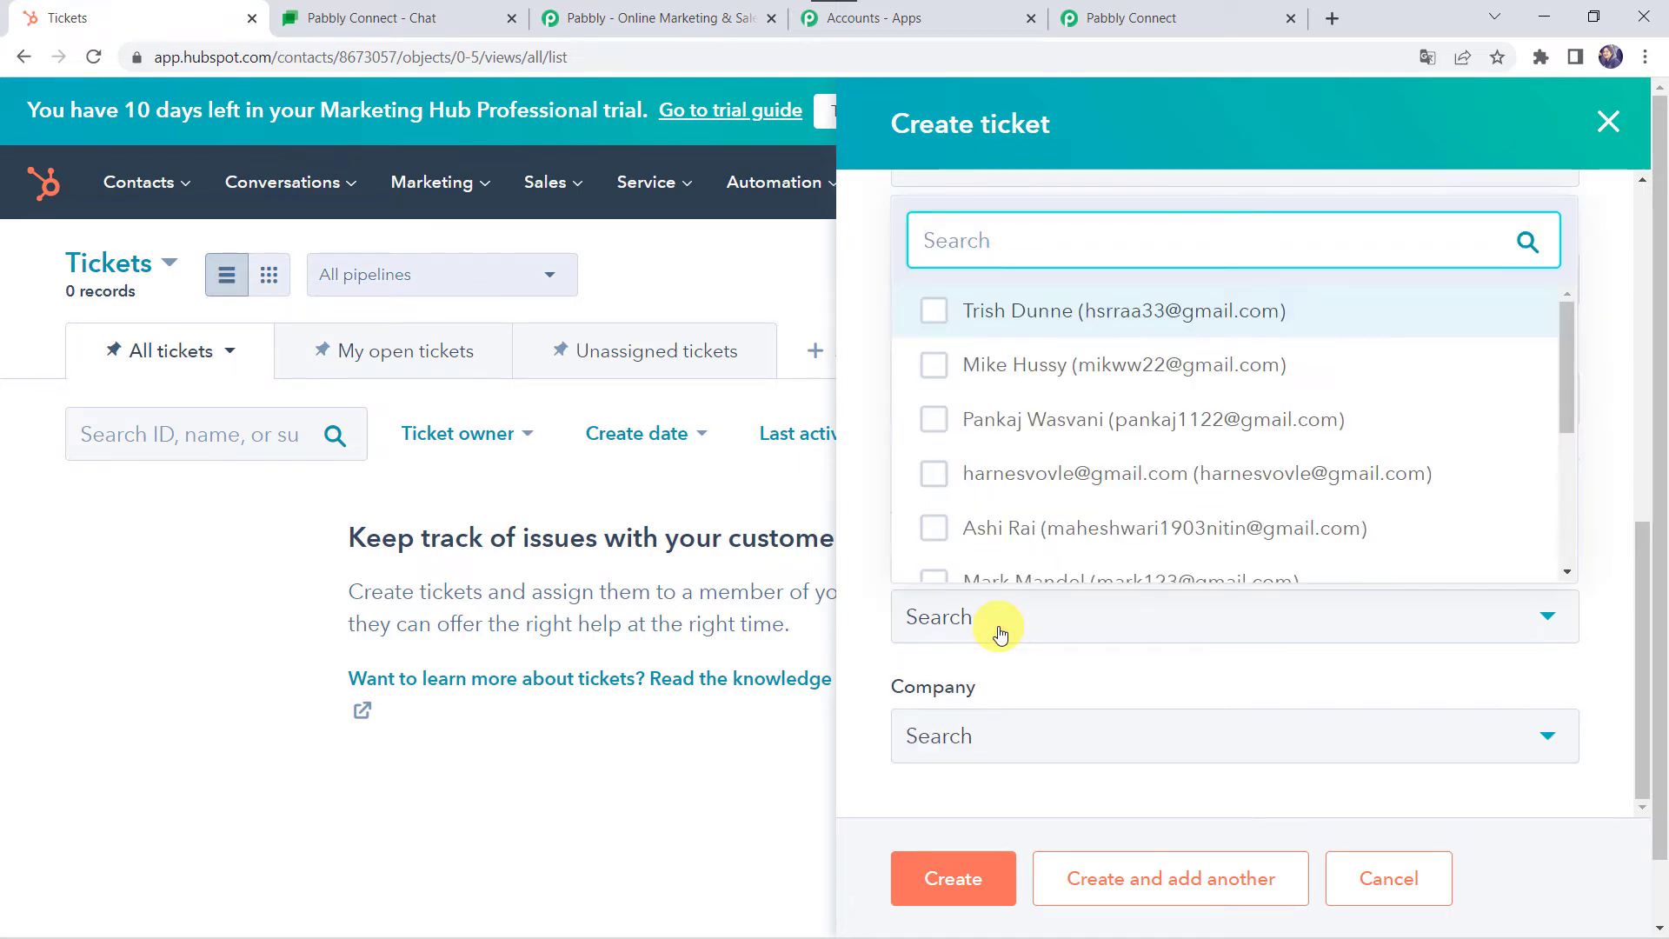
scroll(1032, 447, down, 3)
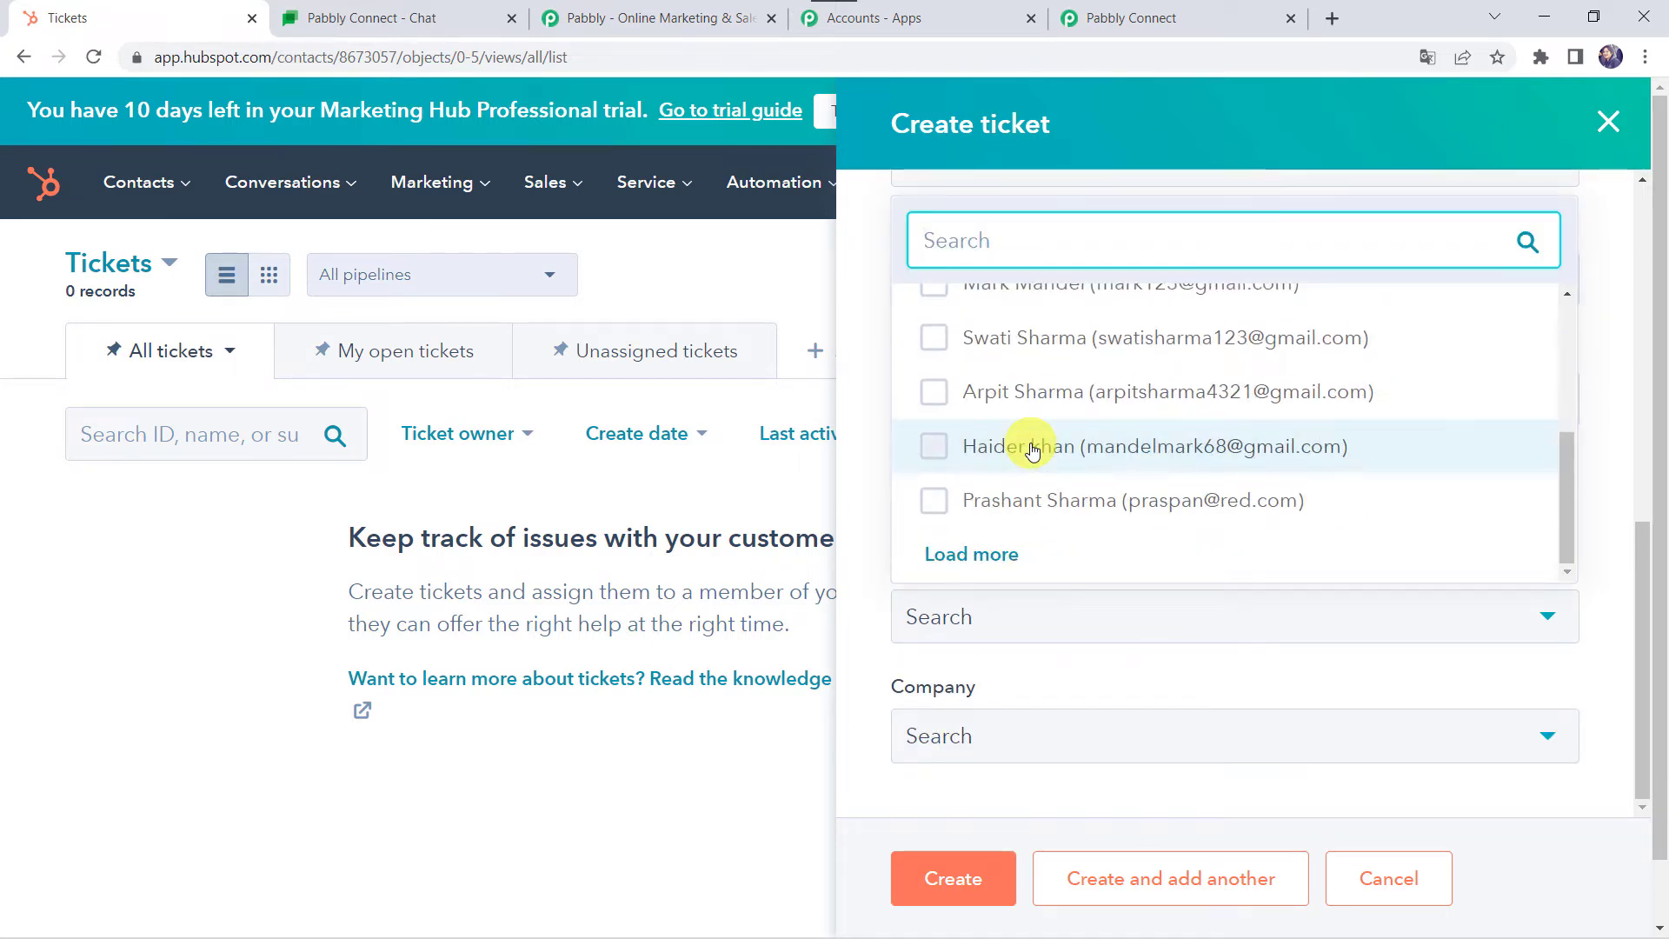
click(1007, 346)
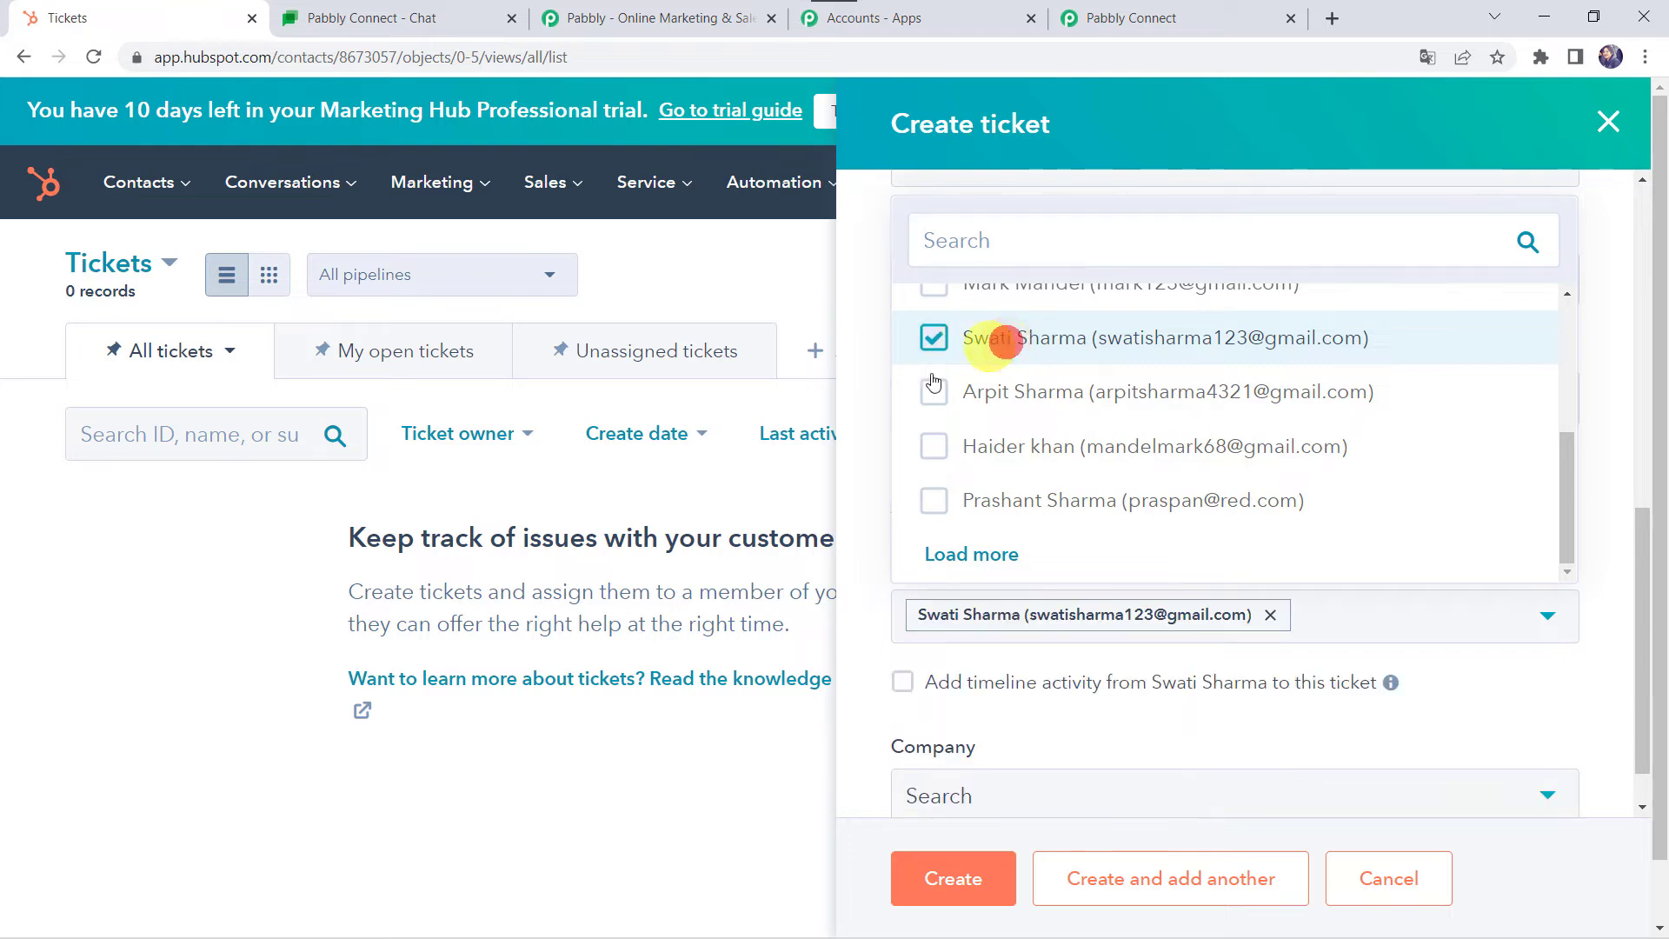
click(1048, 724)
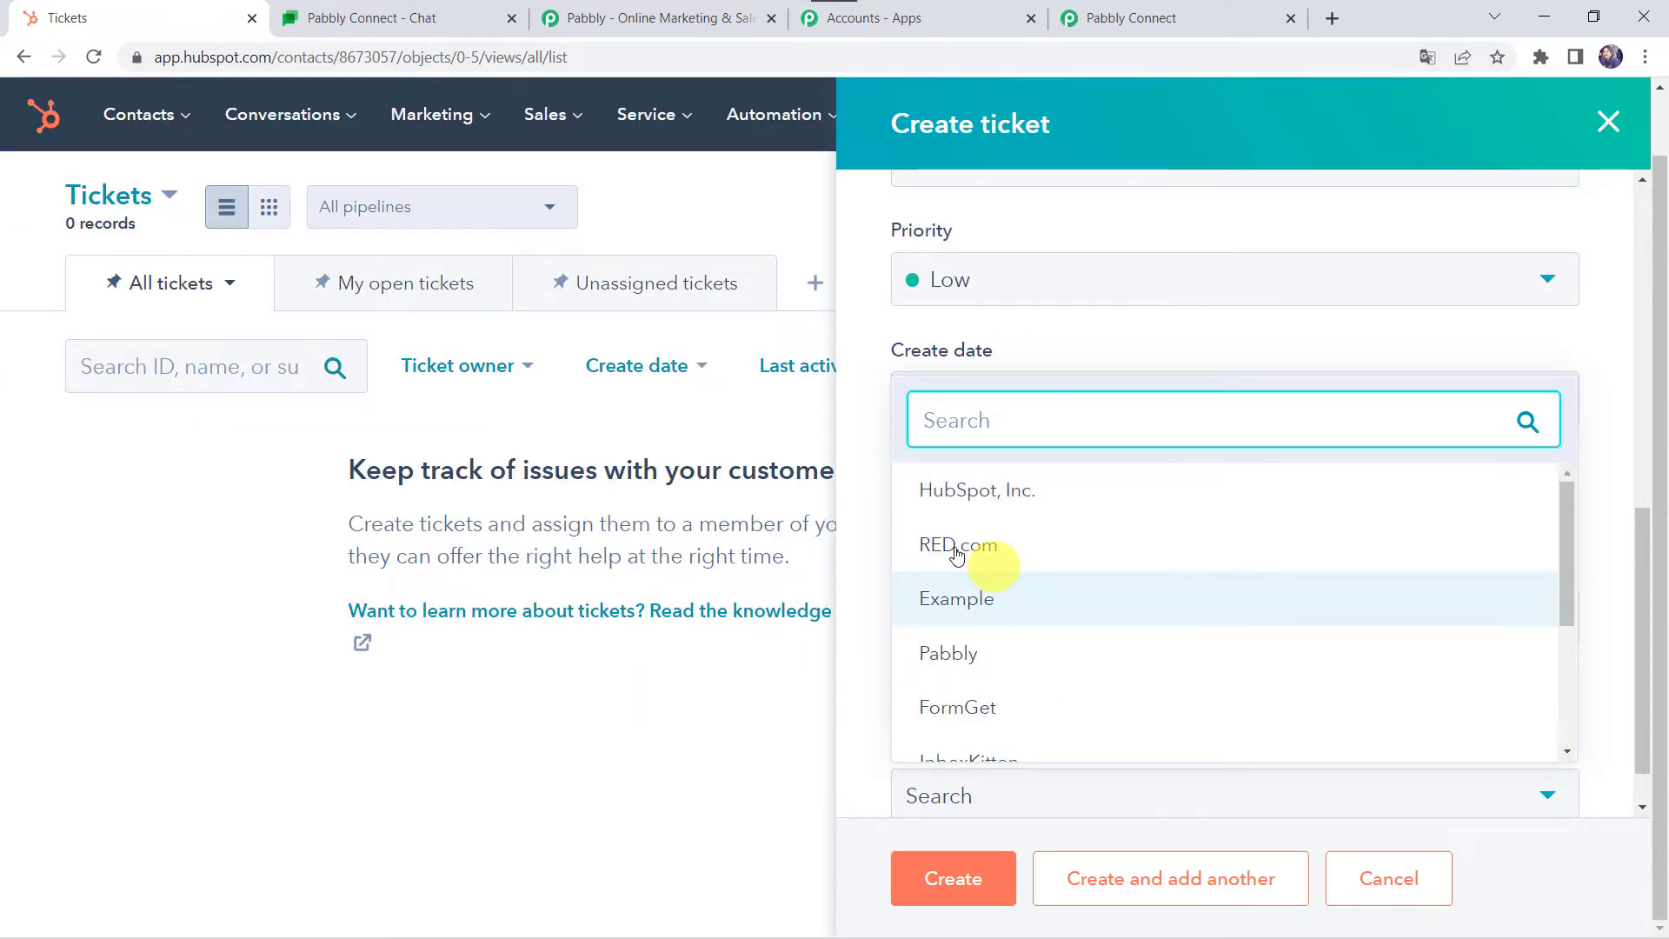
click(977, 659)
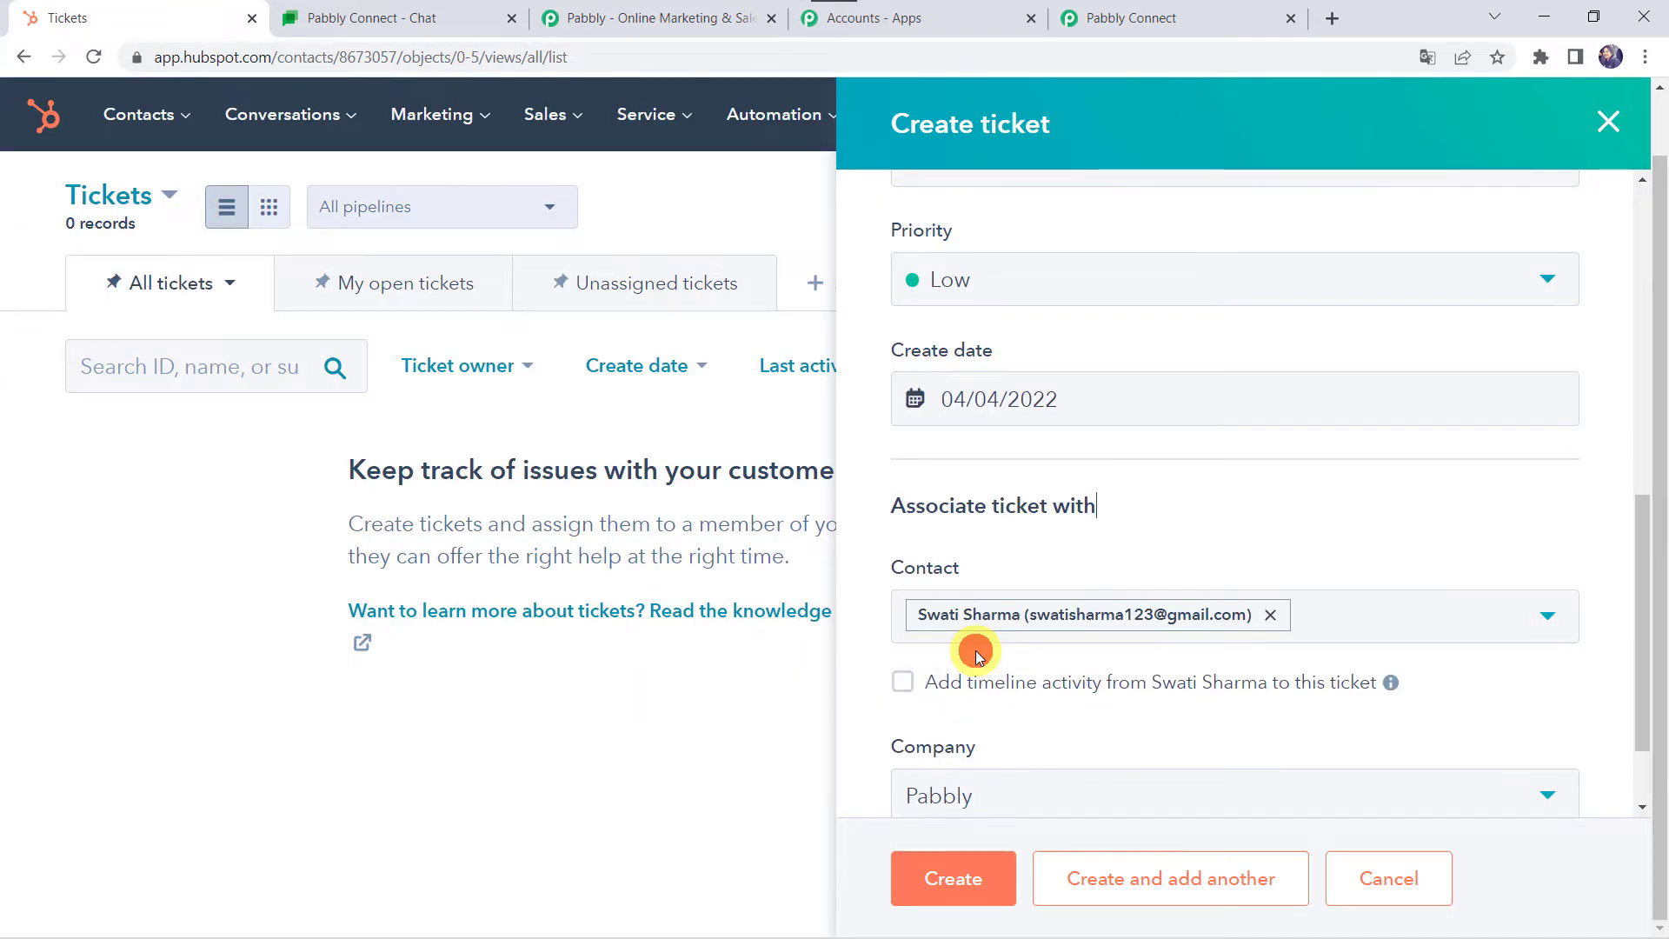
- Create the ticket from the completed form and return to the tickets list
scroll(990, 696, down, 1)
click(952, 878)
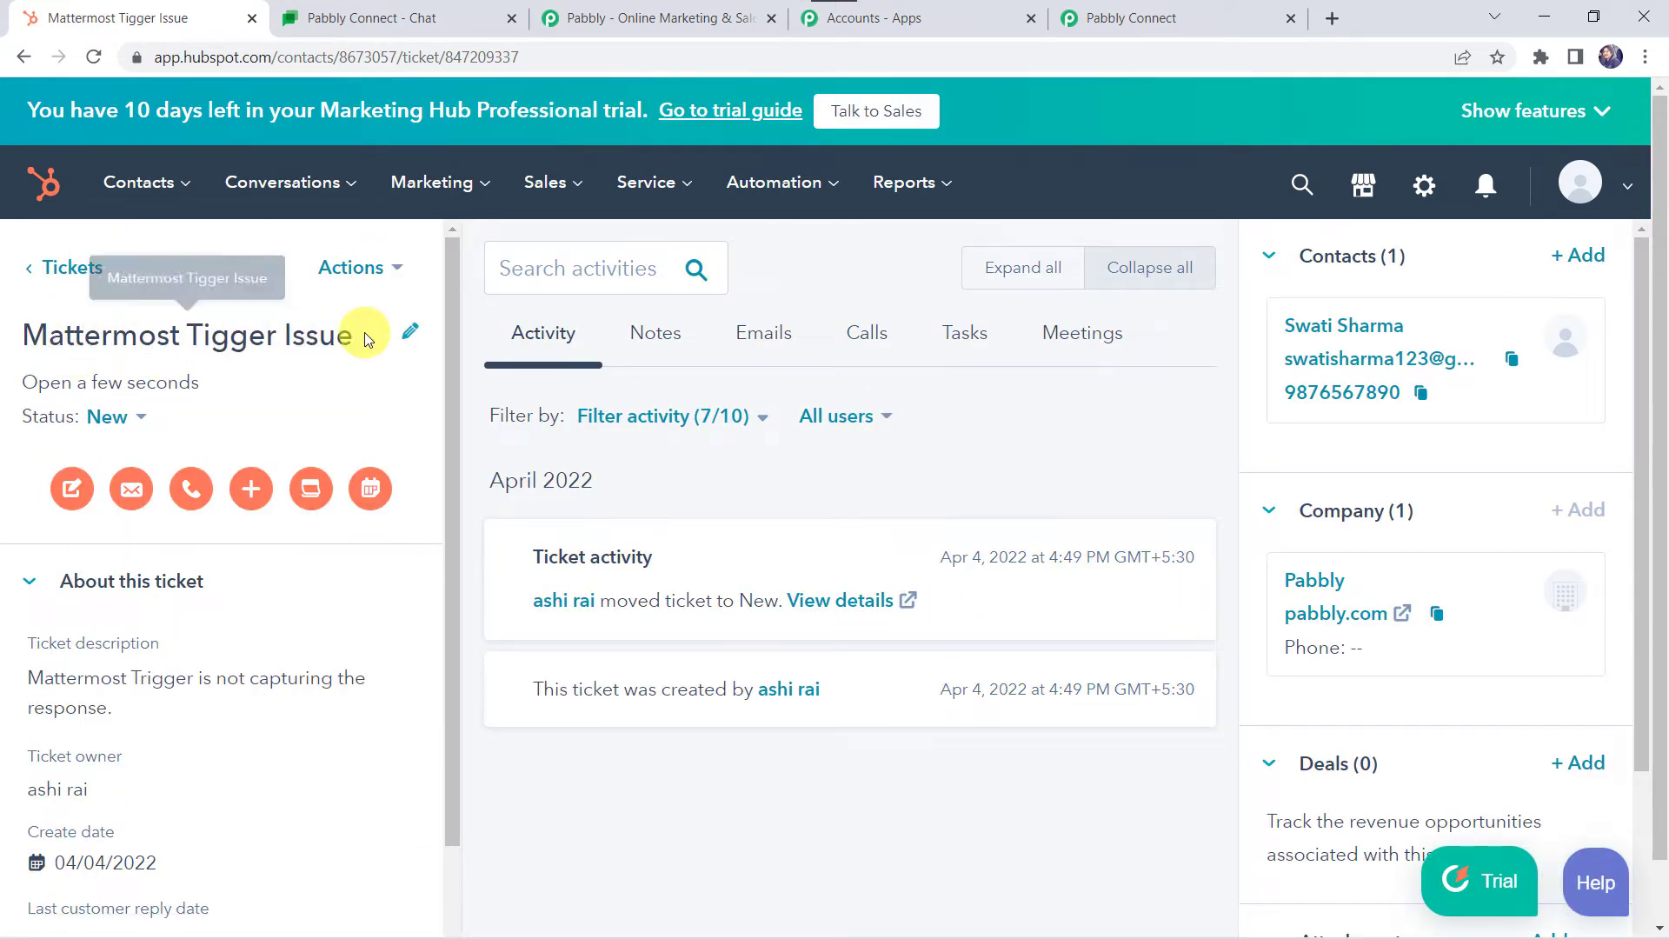
click(67, 268)
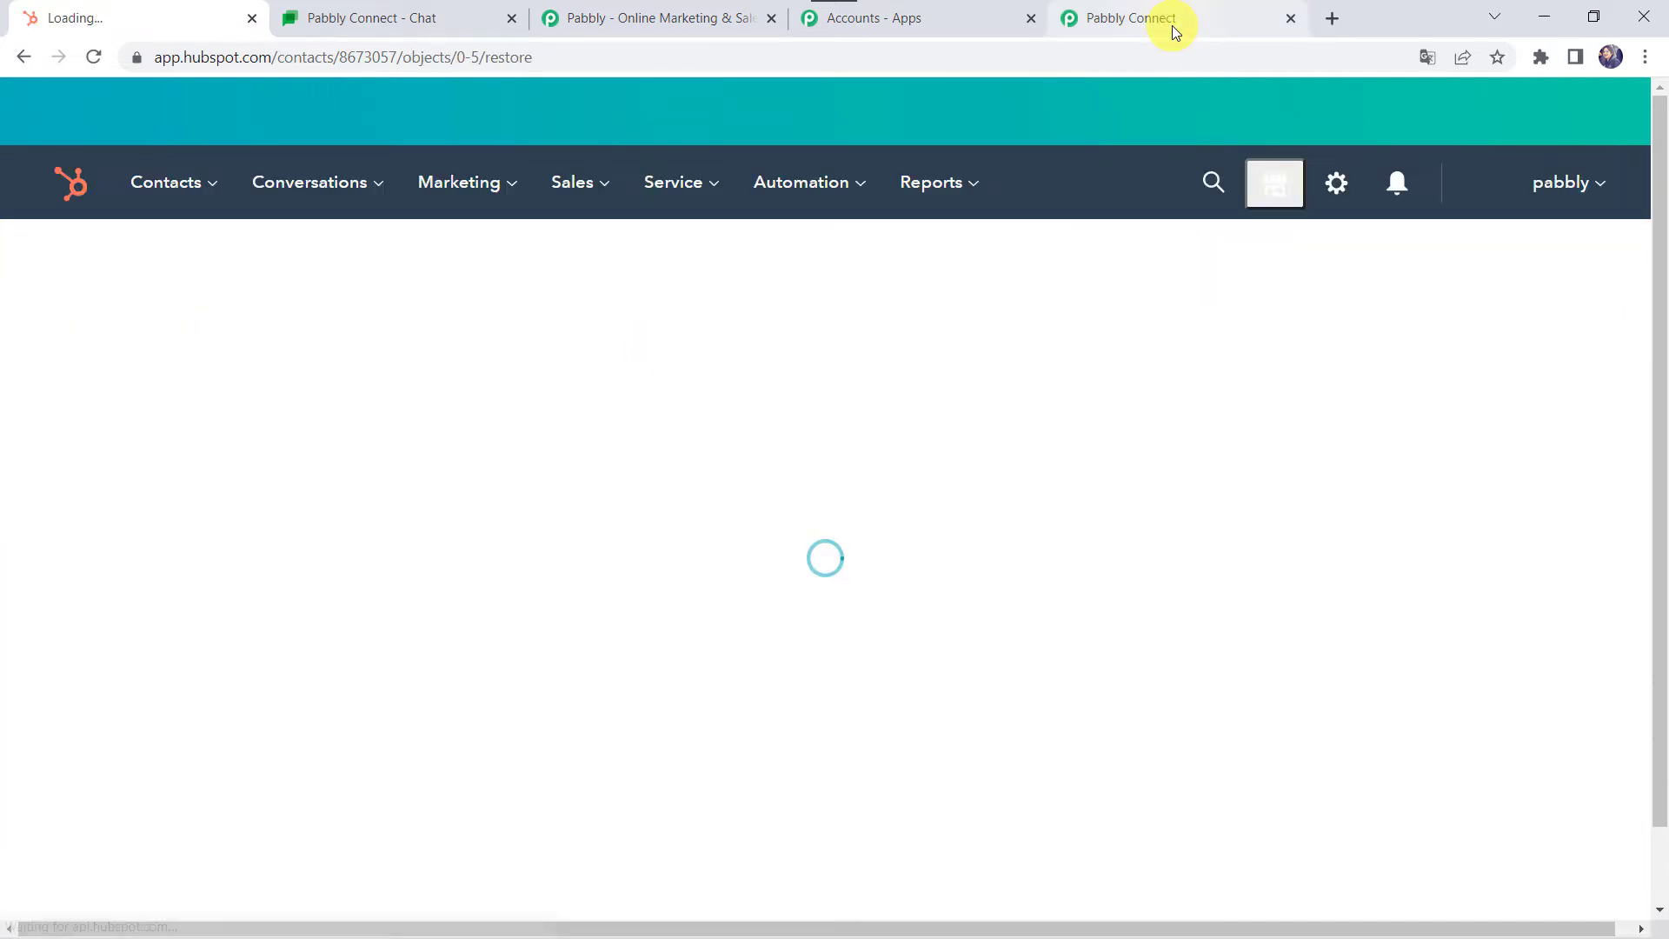
- Switch to Pabbly Connect, save the New Ticket trigger with a test request and review the received ticket data
click(1172, 19)
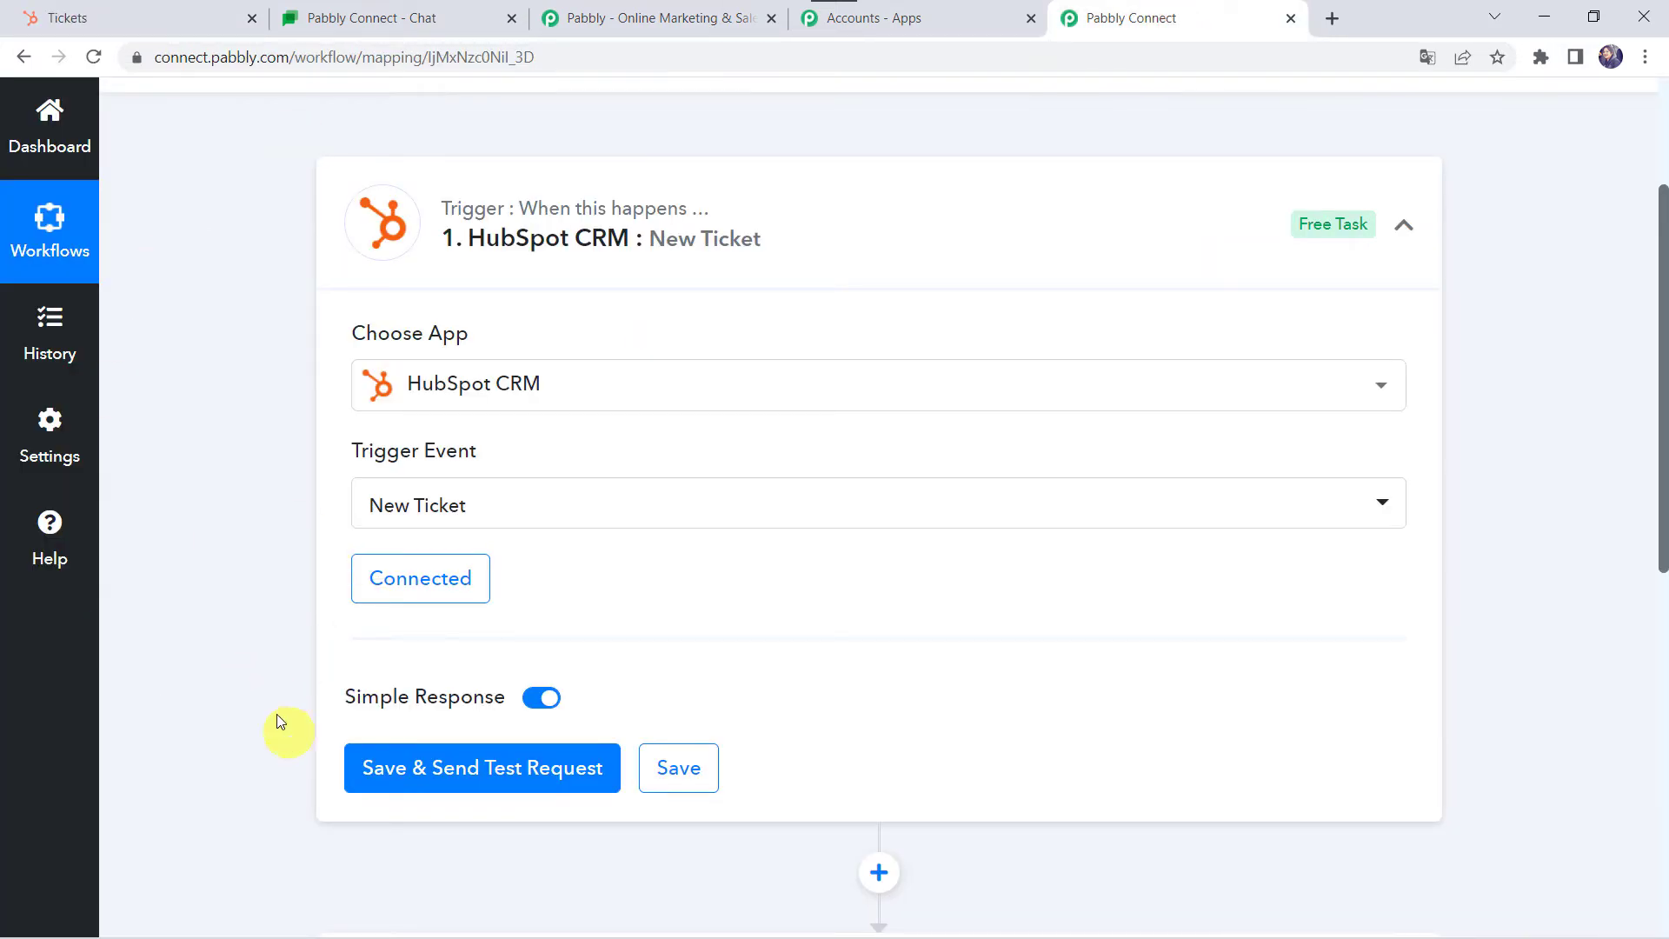
click(491, 777)
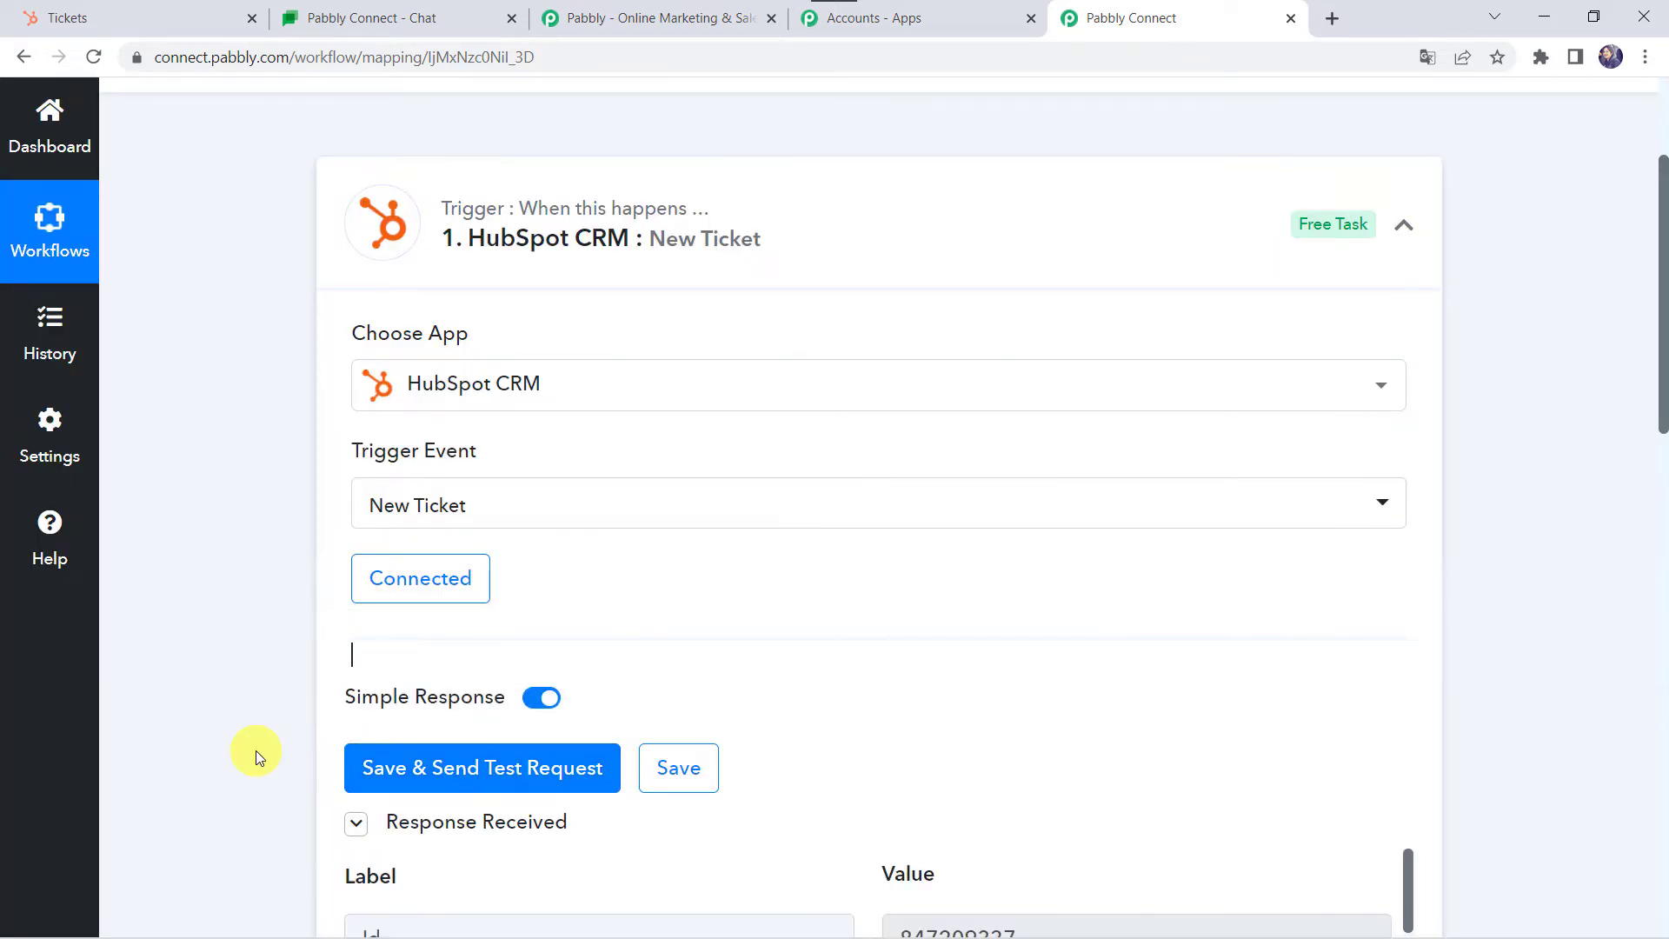
scroll(256, 749, down, 5)
scroll(255, 749, down, 1)
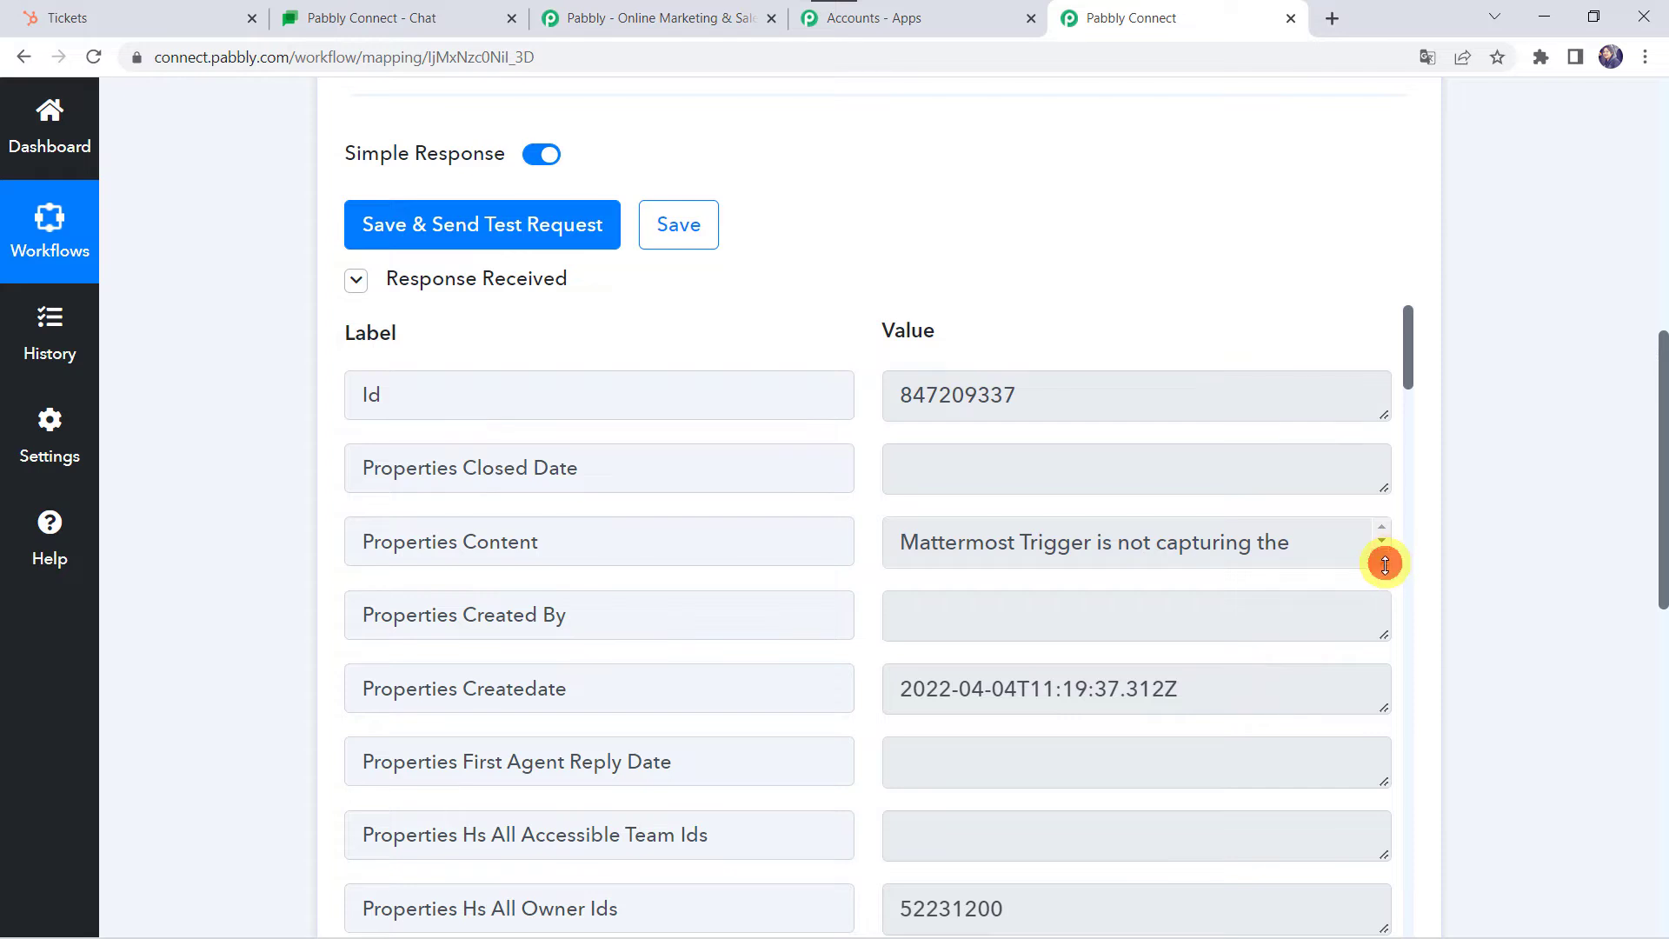
- Examine the received HubSpot ticket response, including its content, creation date, priority, source type and subject
drag(1385, 564, 1385, 631)
scroll(897, 515, down, 5)
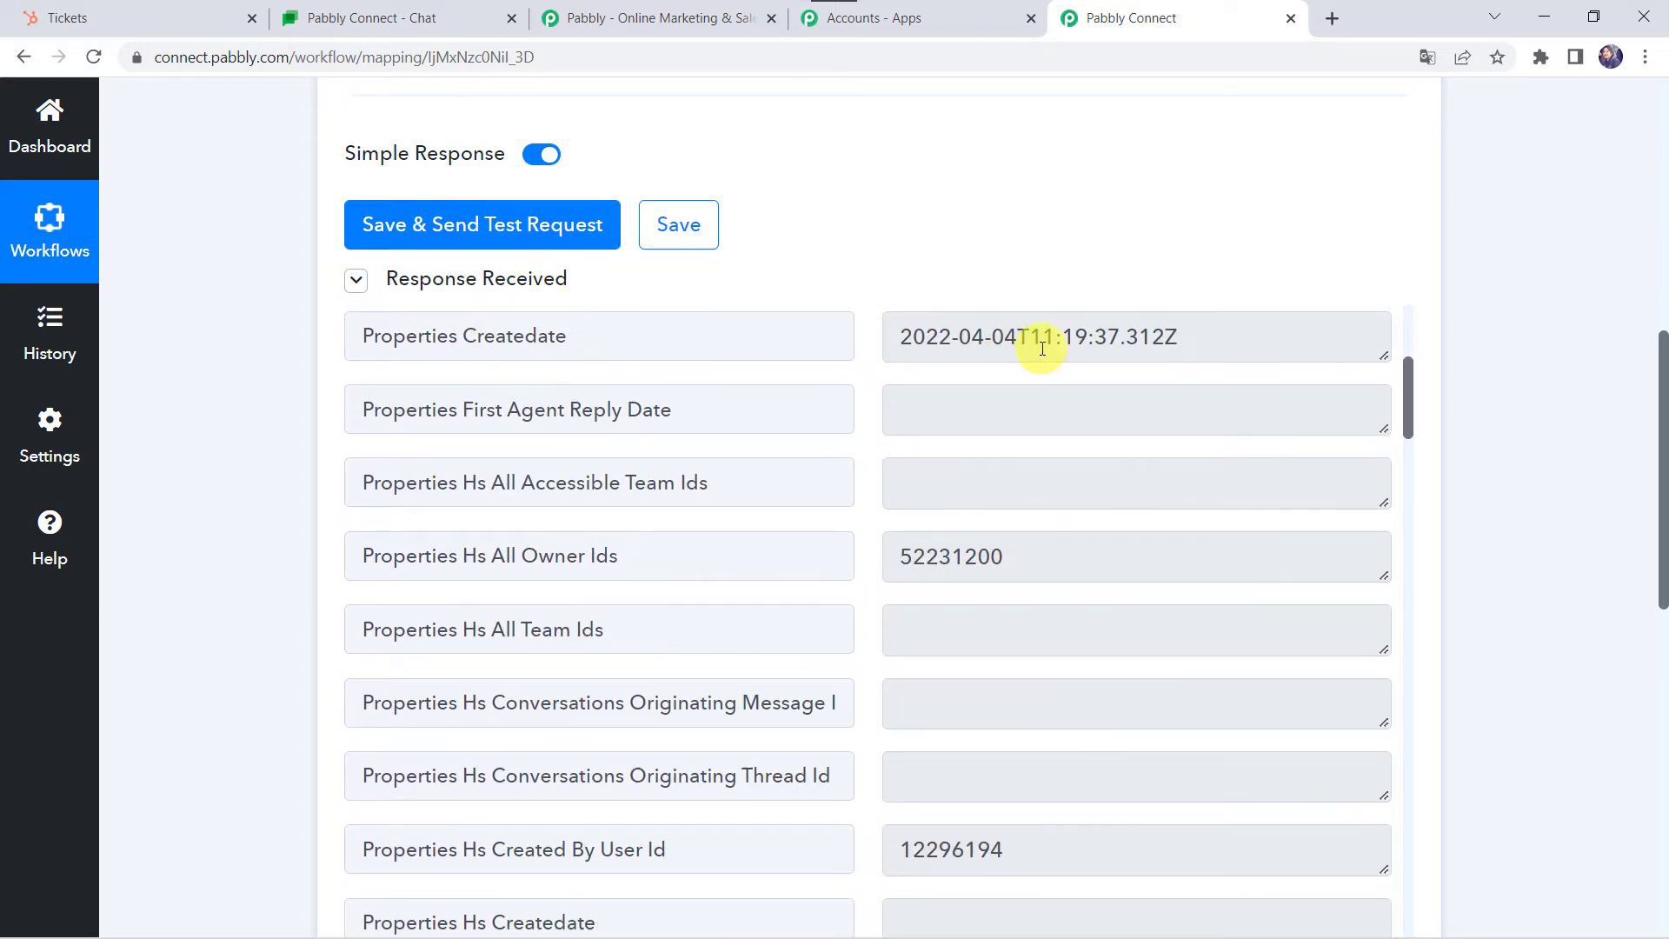
scroll(884, 682, down, 10)
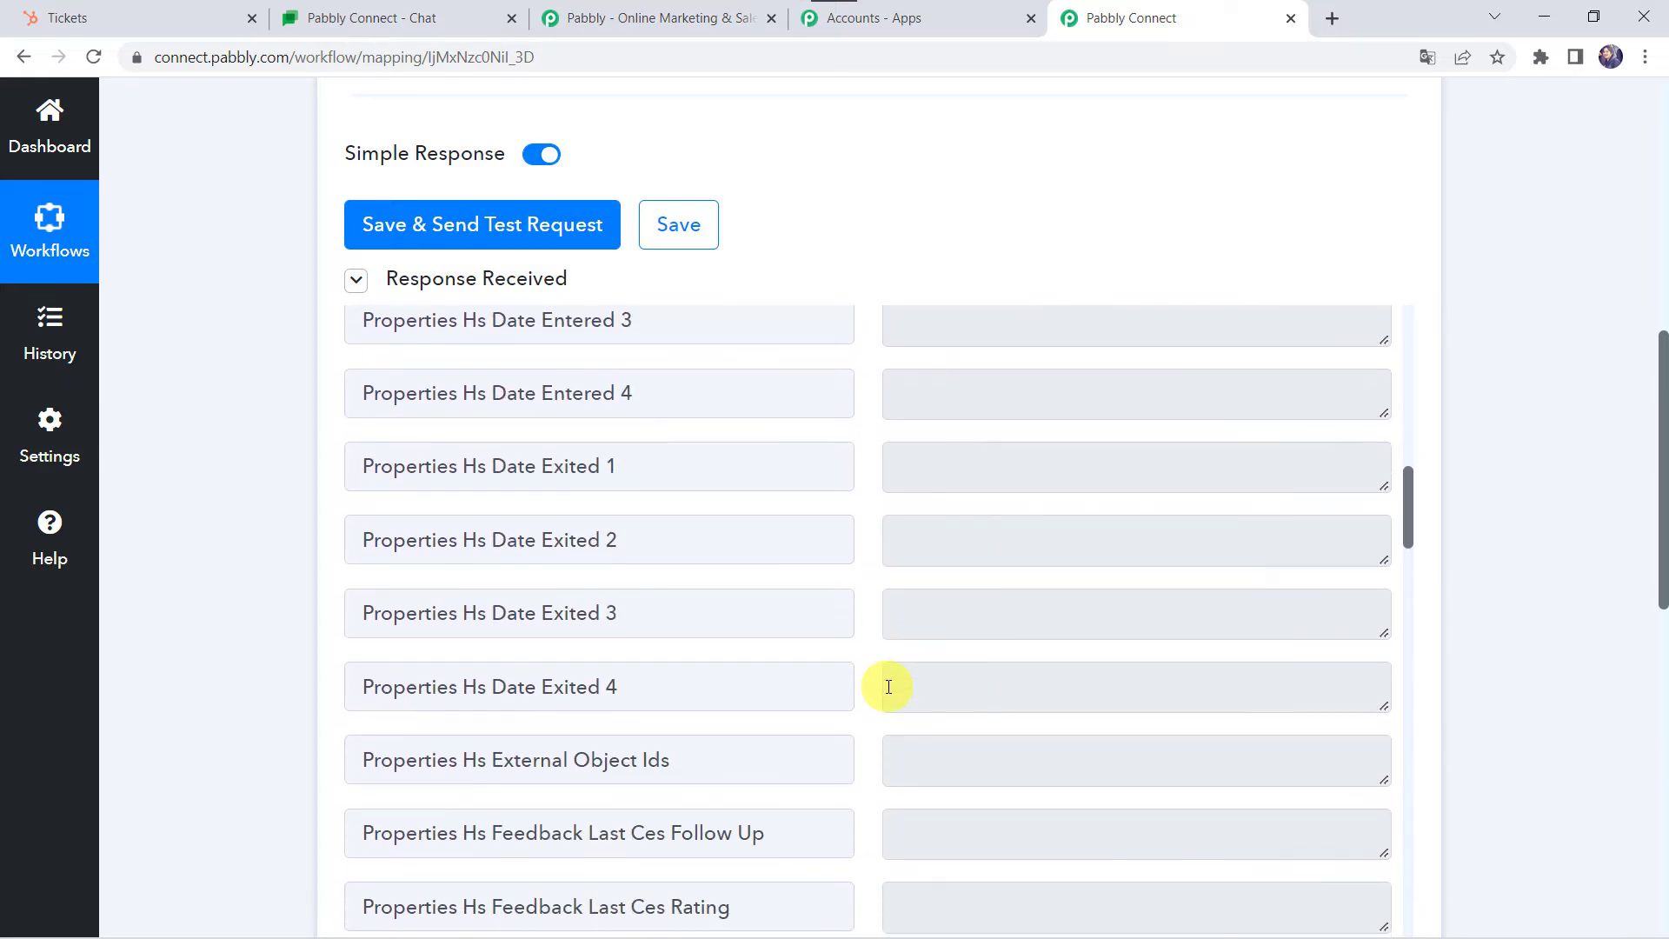
scroll(889, 687, down, 20)
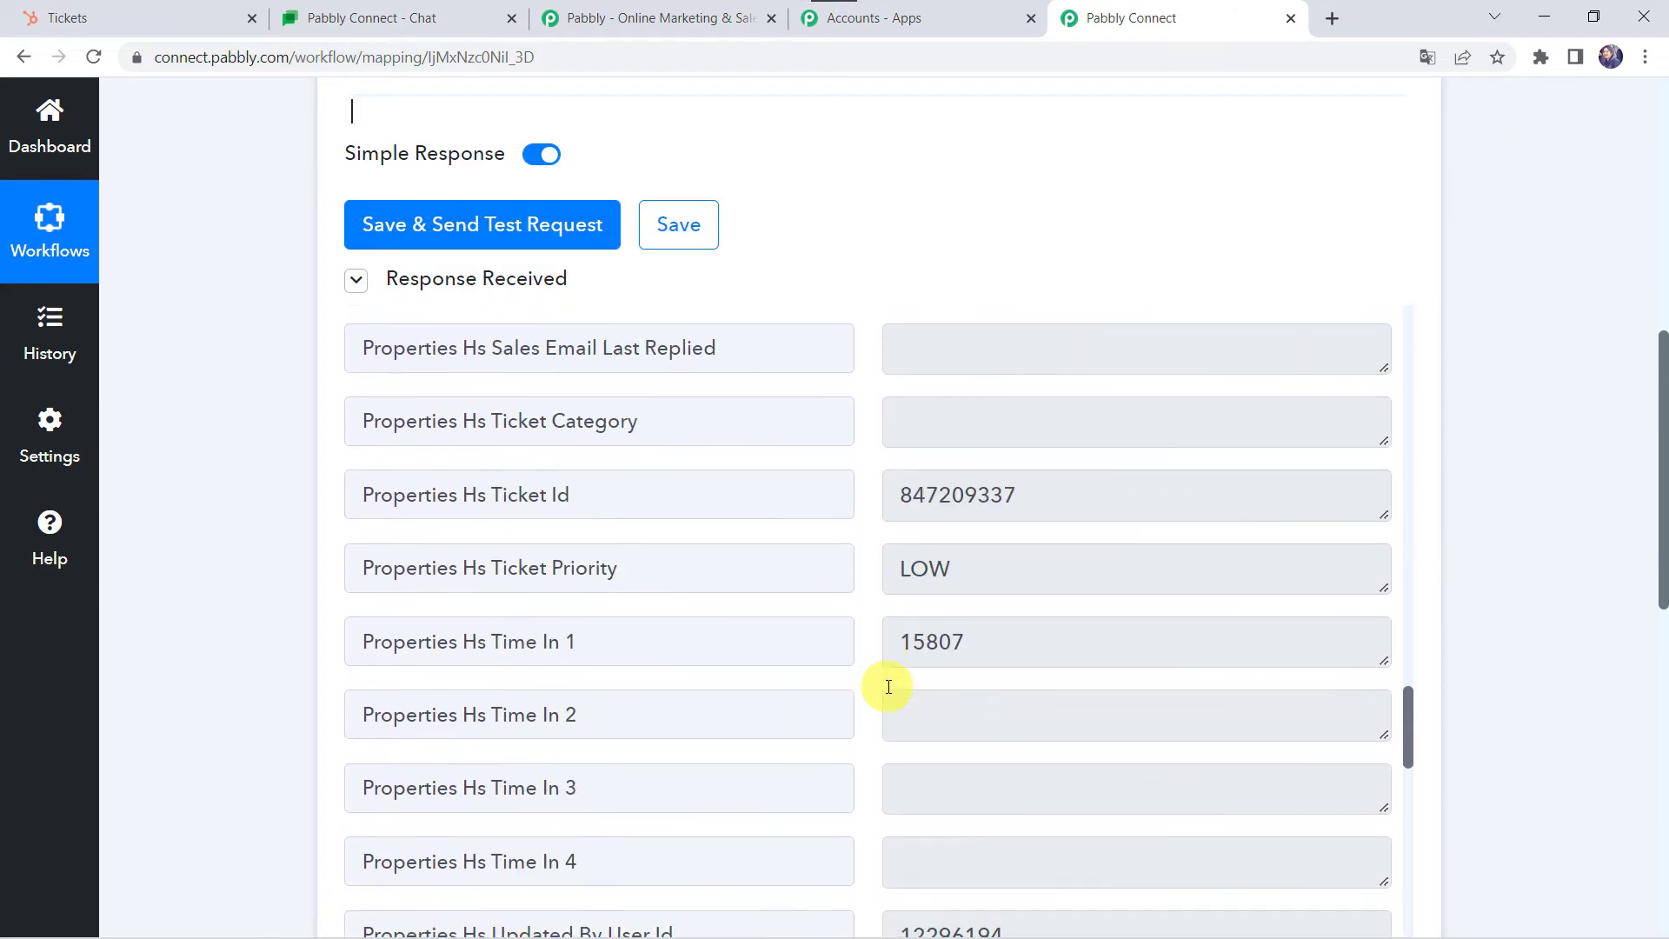
scroll(889, 687, down, 4)
scroll(883, 682, up, 3)
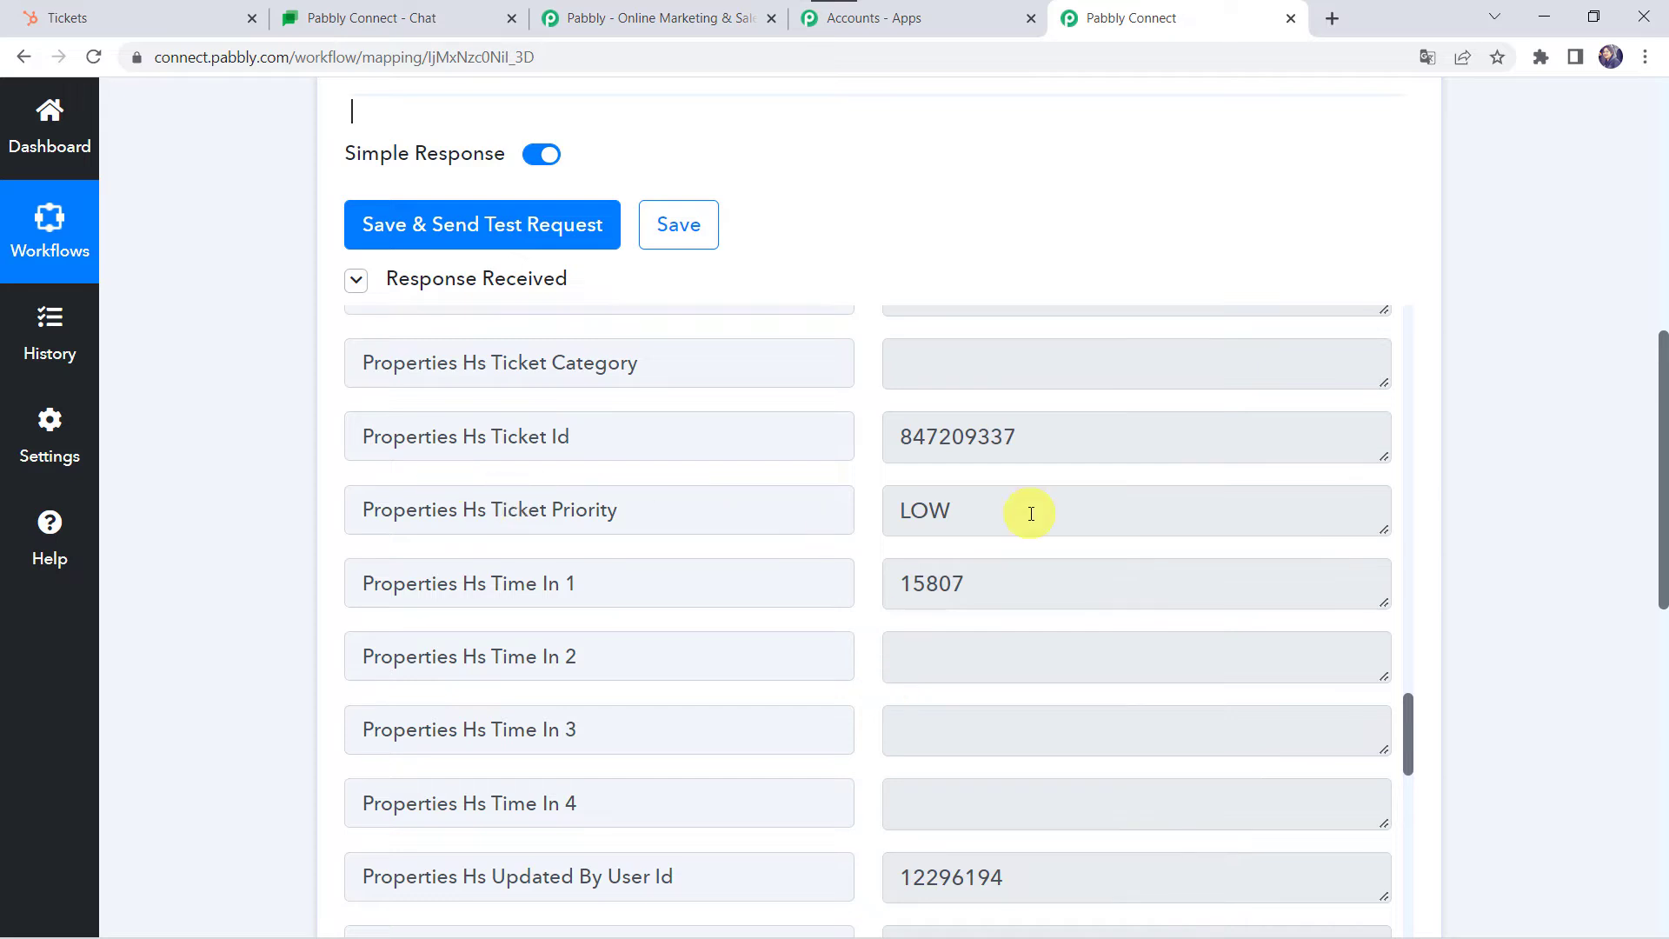
scroll(984, 513, down, 14)
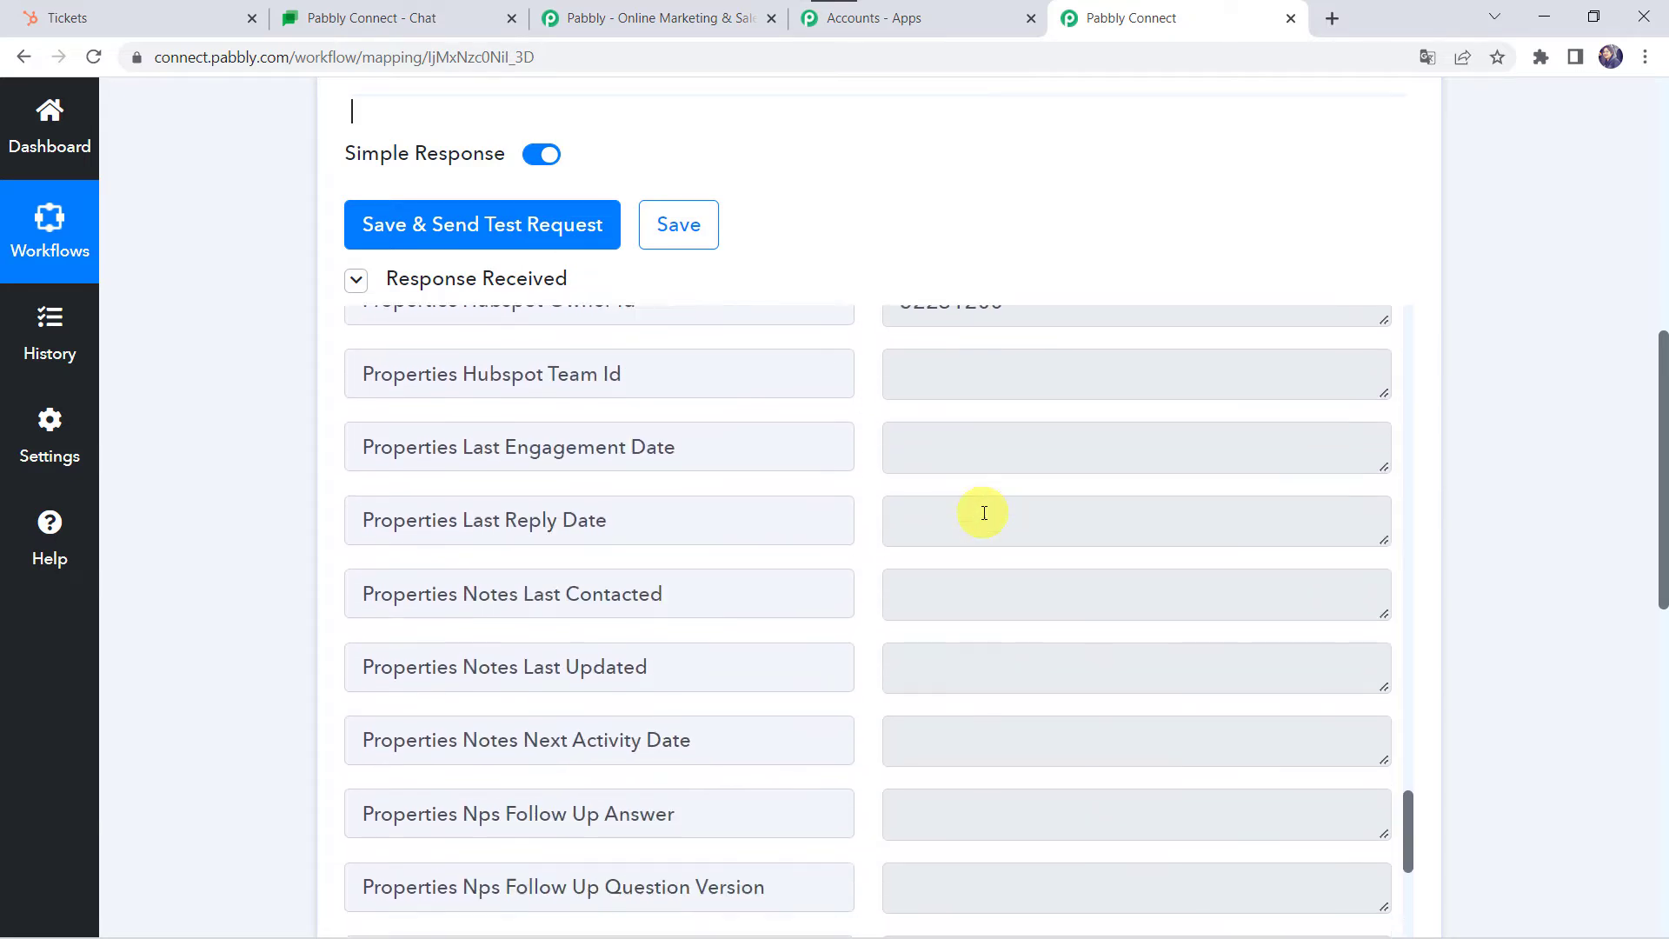
scroll(985, 513, down, 5)
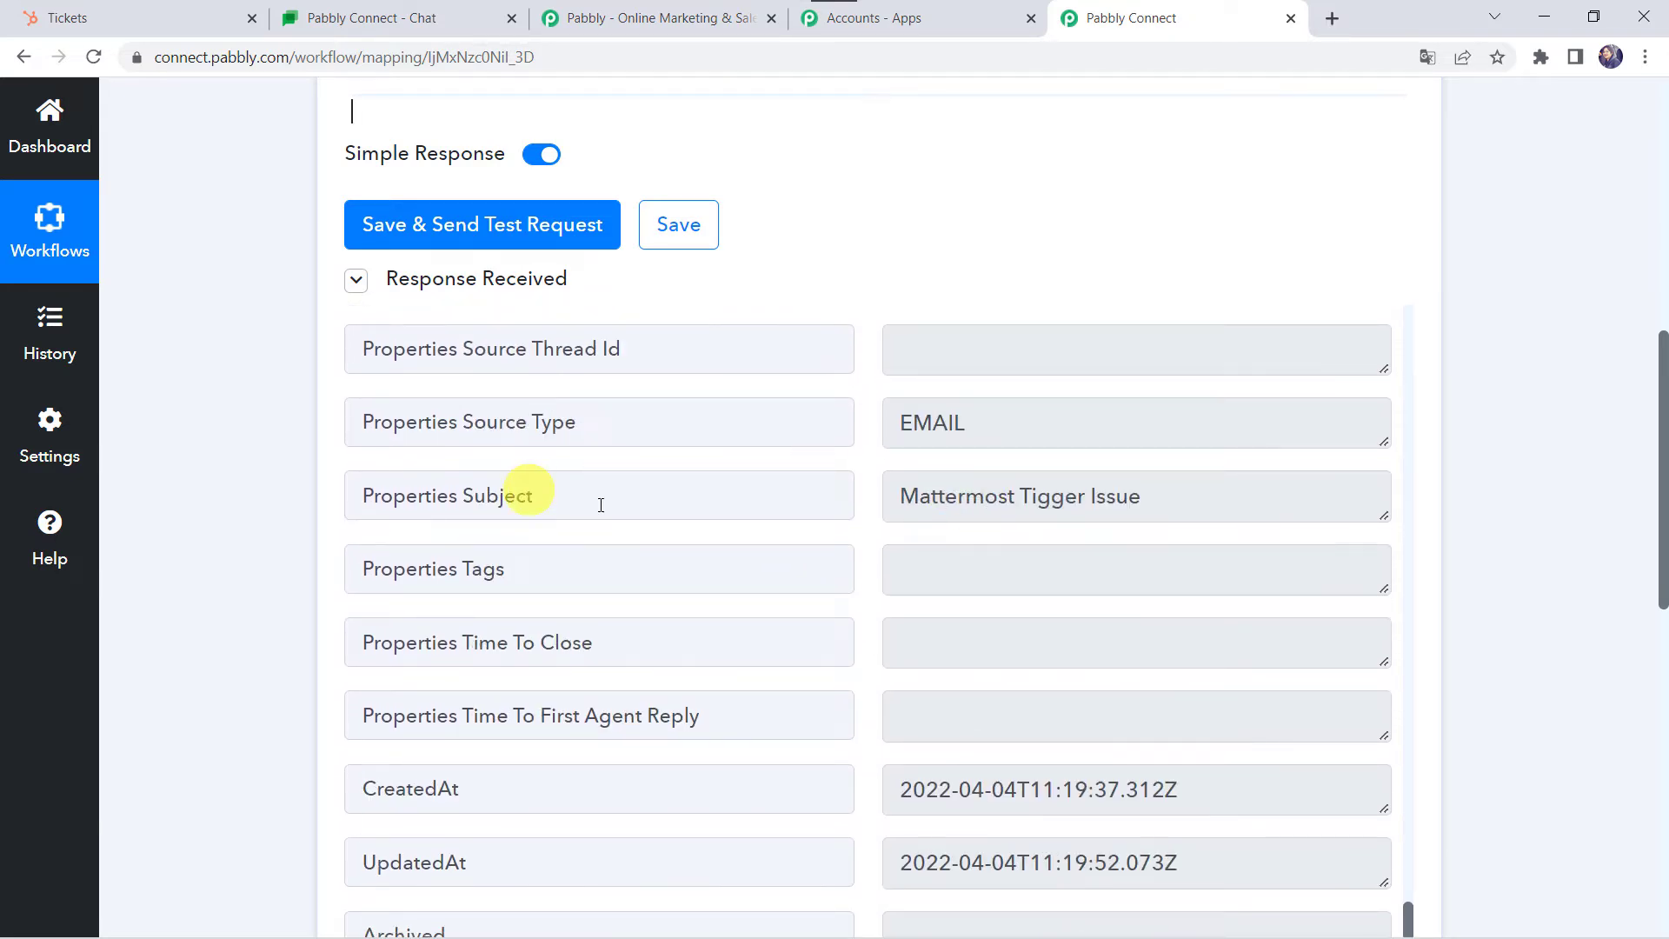
scroll(1139, 504, down, 4)
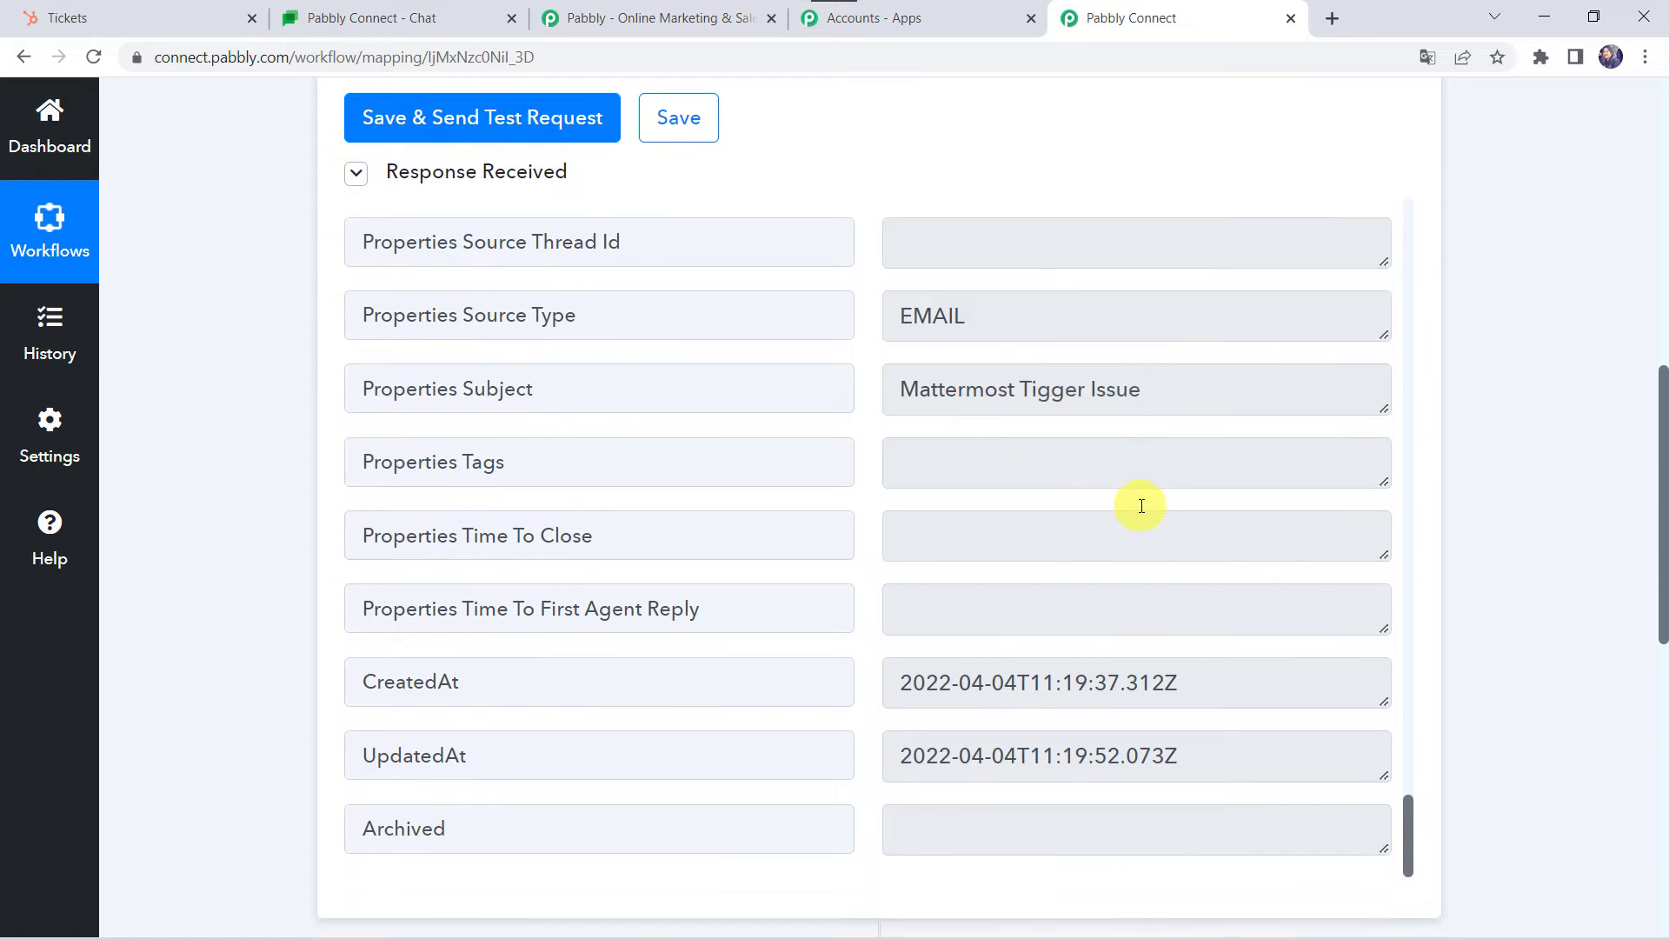
scroll(1136, 502, up, 9)
scroll(976, 413, up, 20)
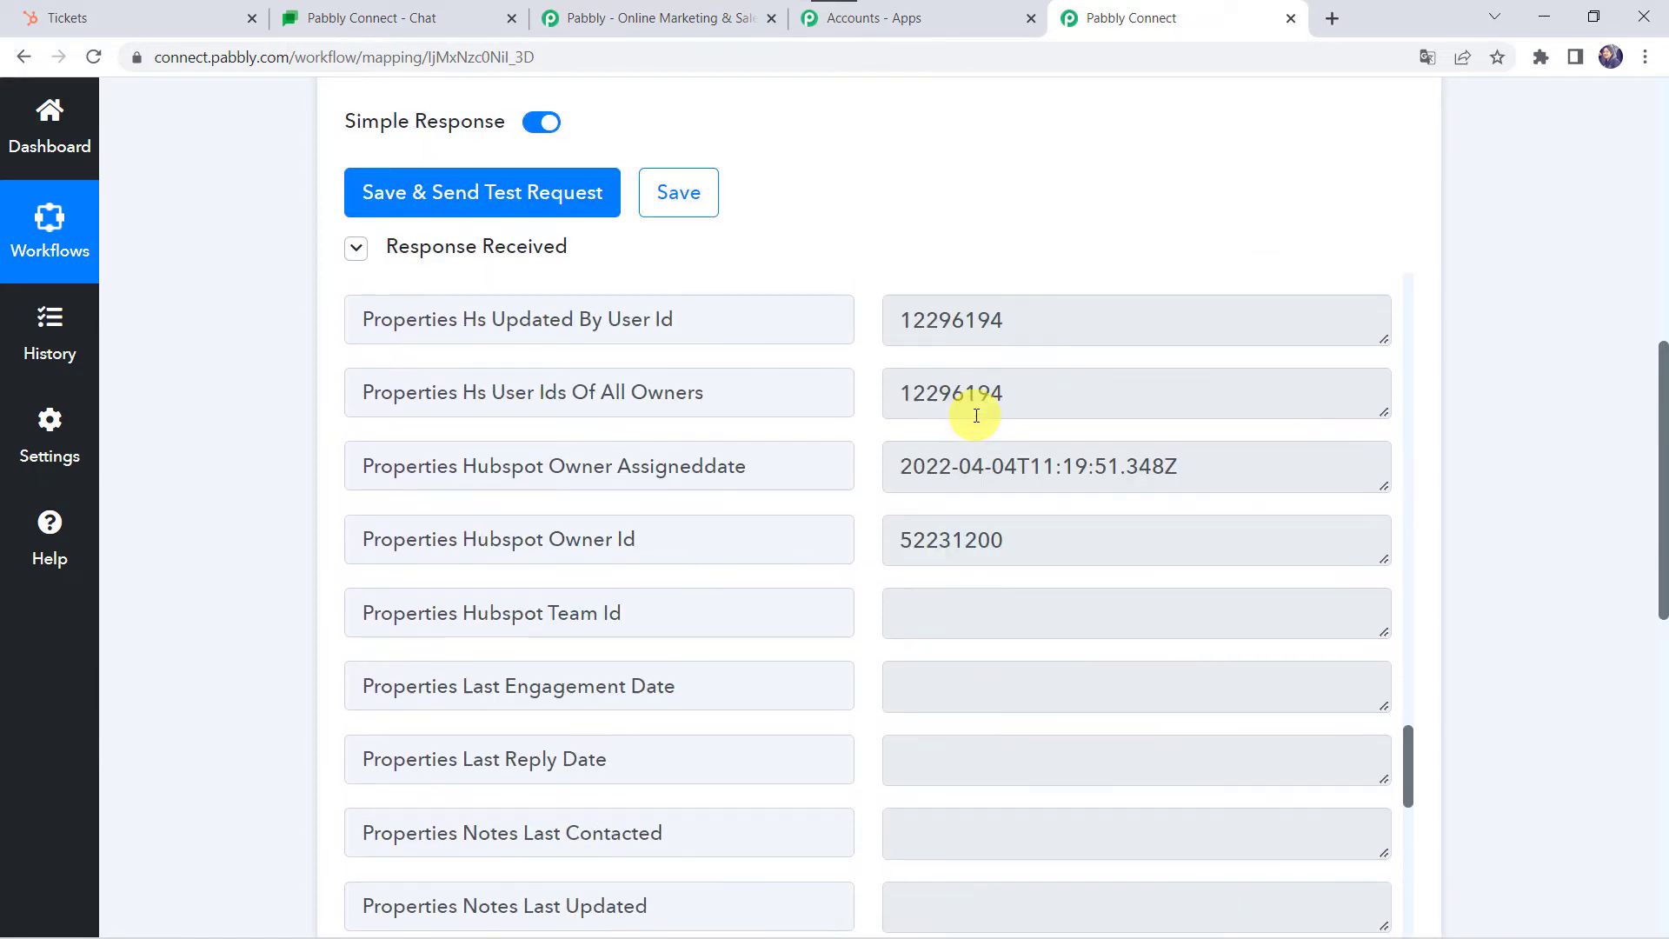
scroll(976, 414, up, 20)
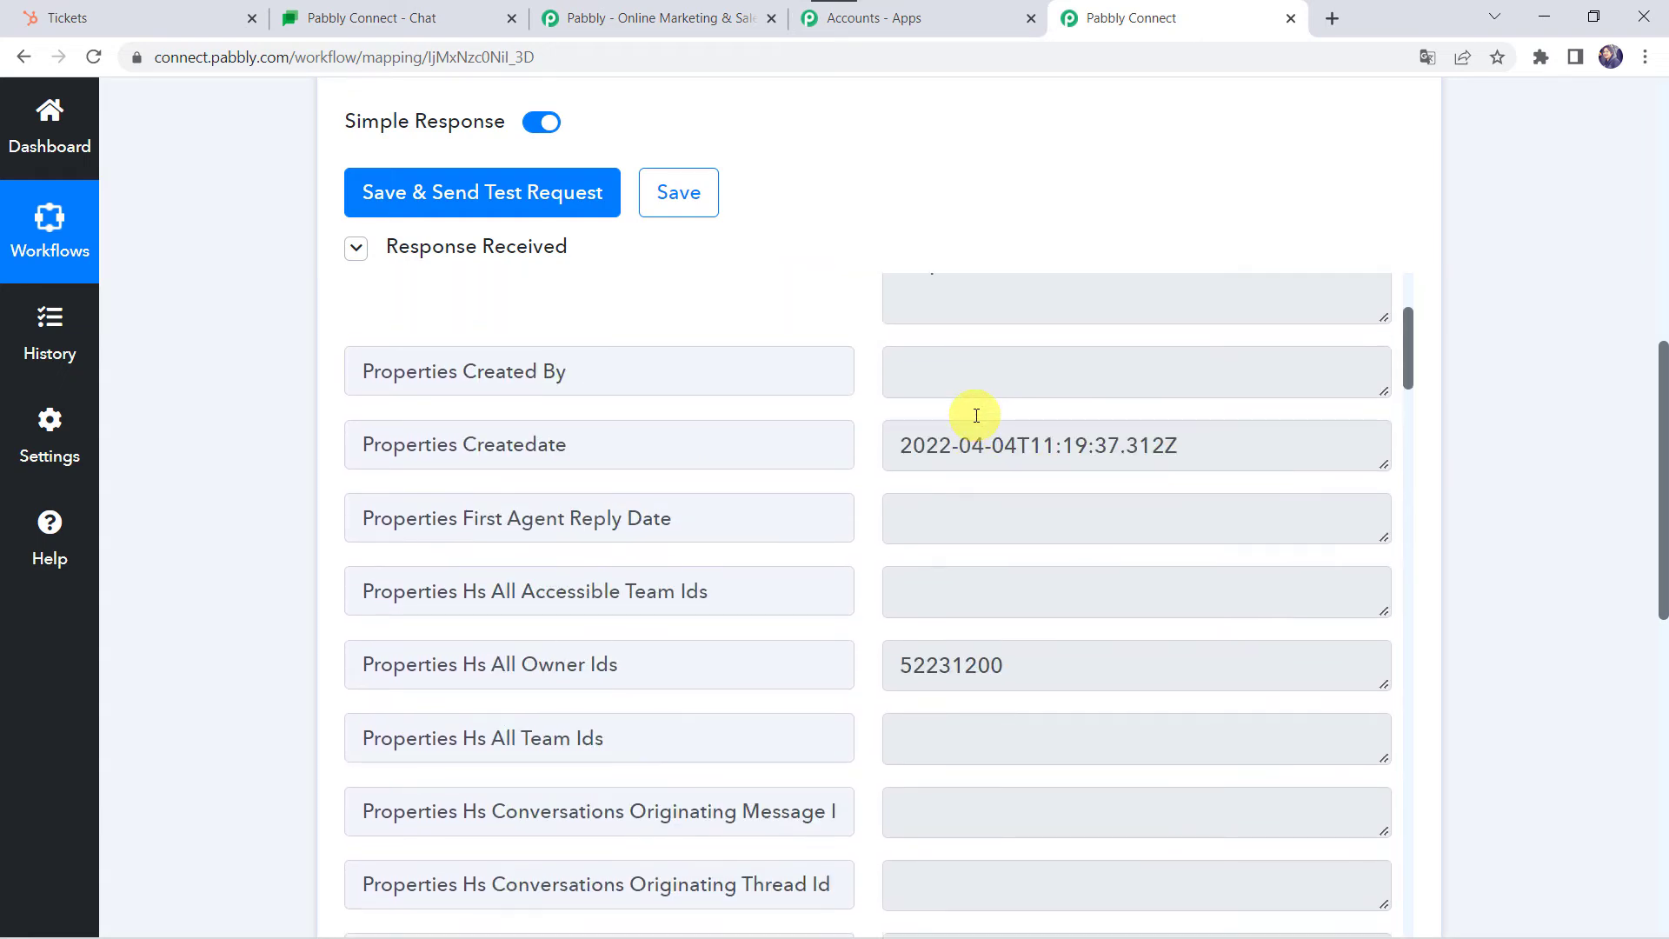
scroll(819, 482, up, 4)
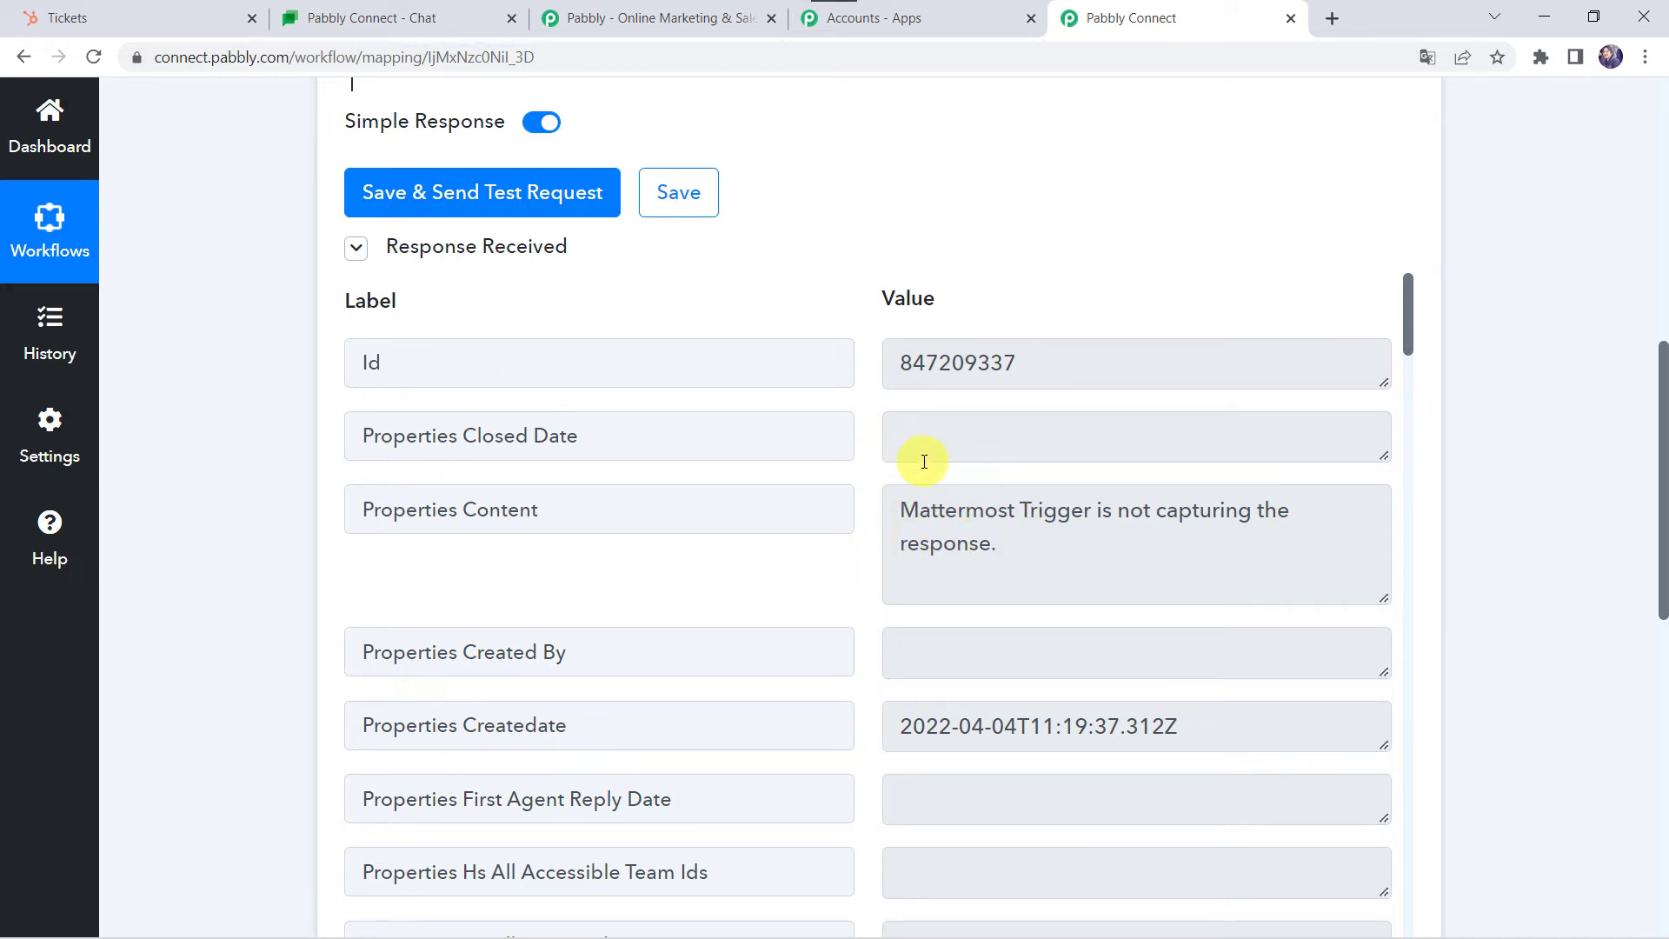
click(939, 549)
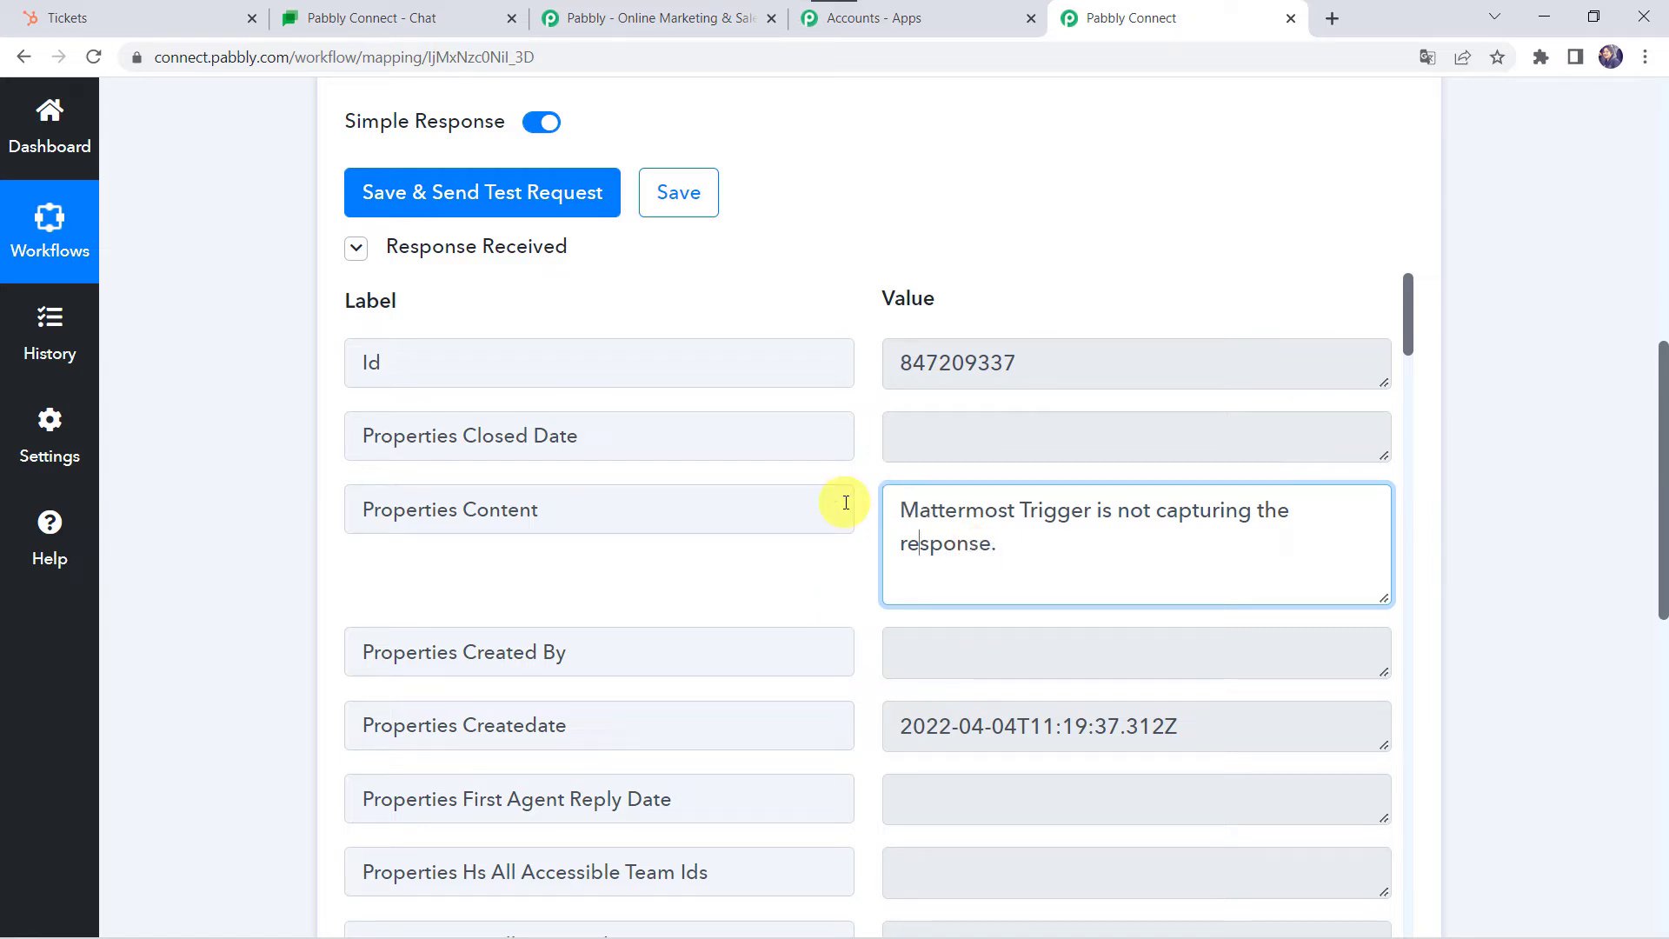
- Set the workflow's action to Google Hangouts Chat with the Create Message event and connect it
scroll(238, 696, down, 3)
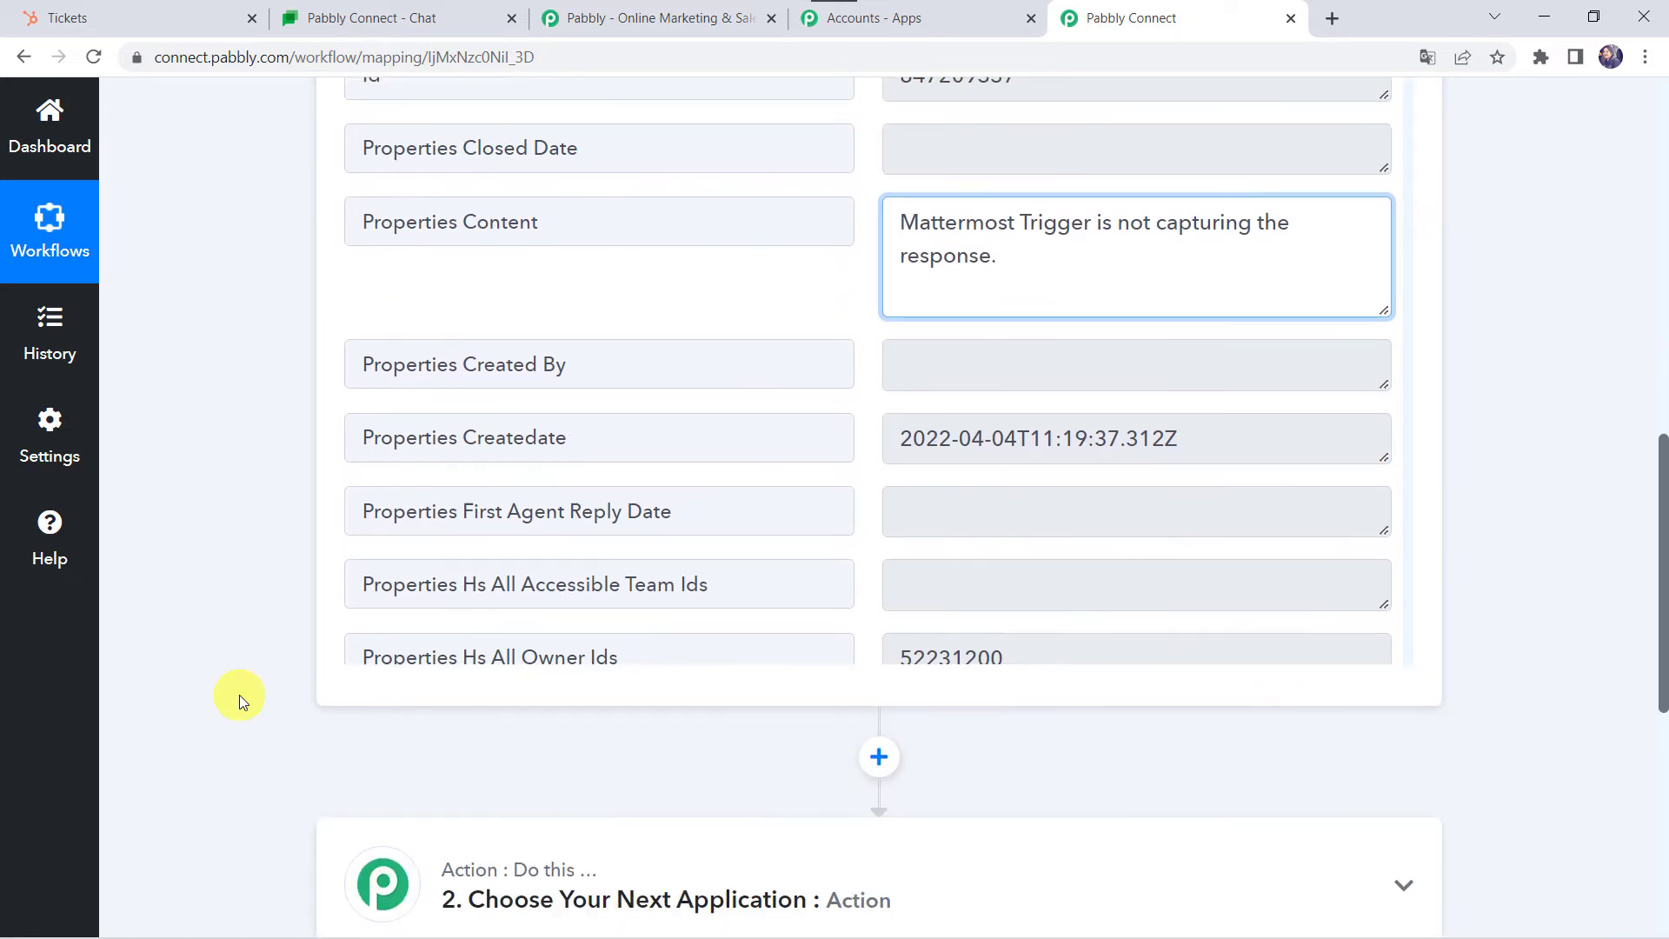
scroll(238, 696, down, 5)
click(878, 457)
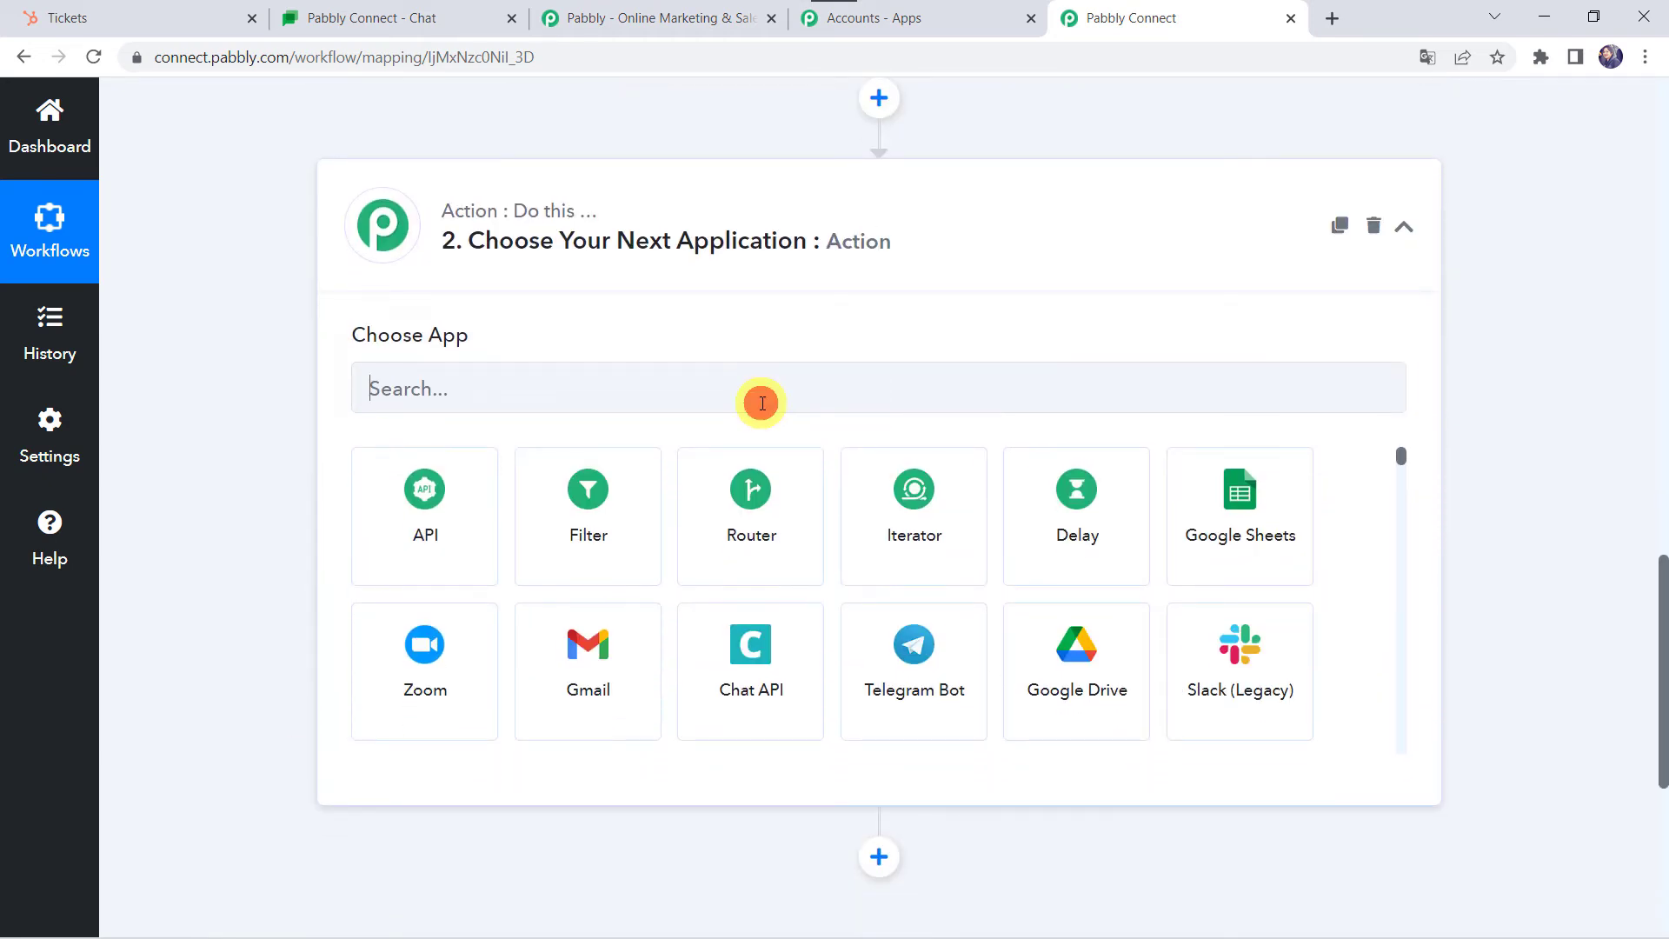
click(760, 401)
text(Goo)
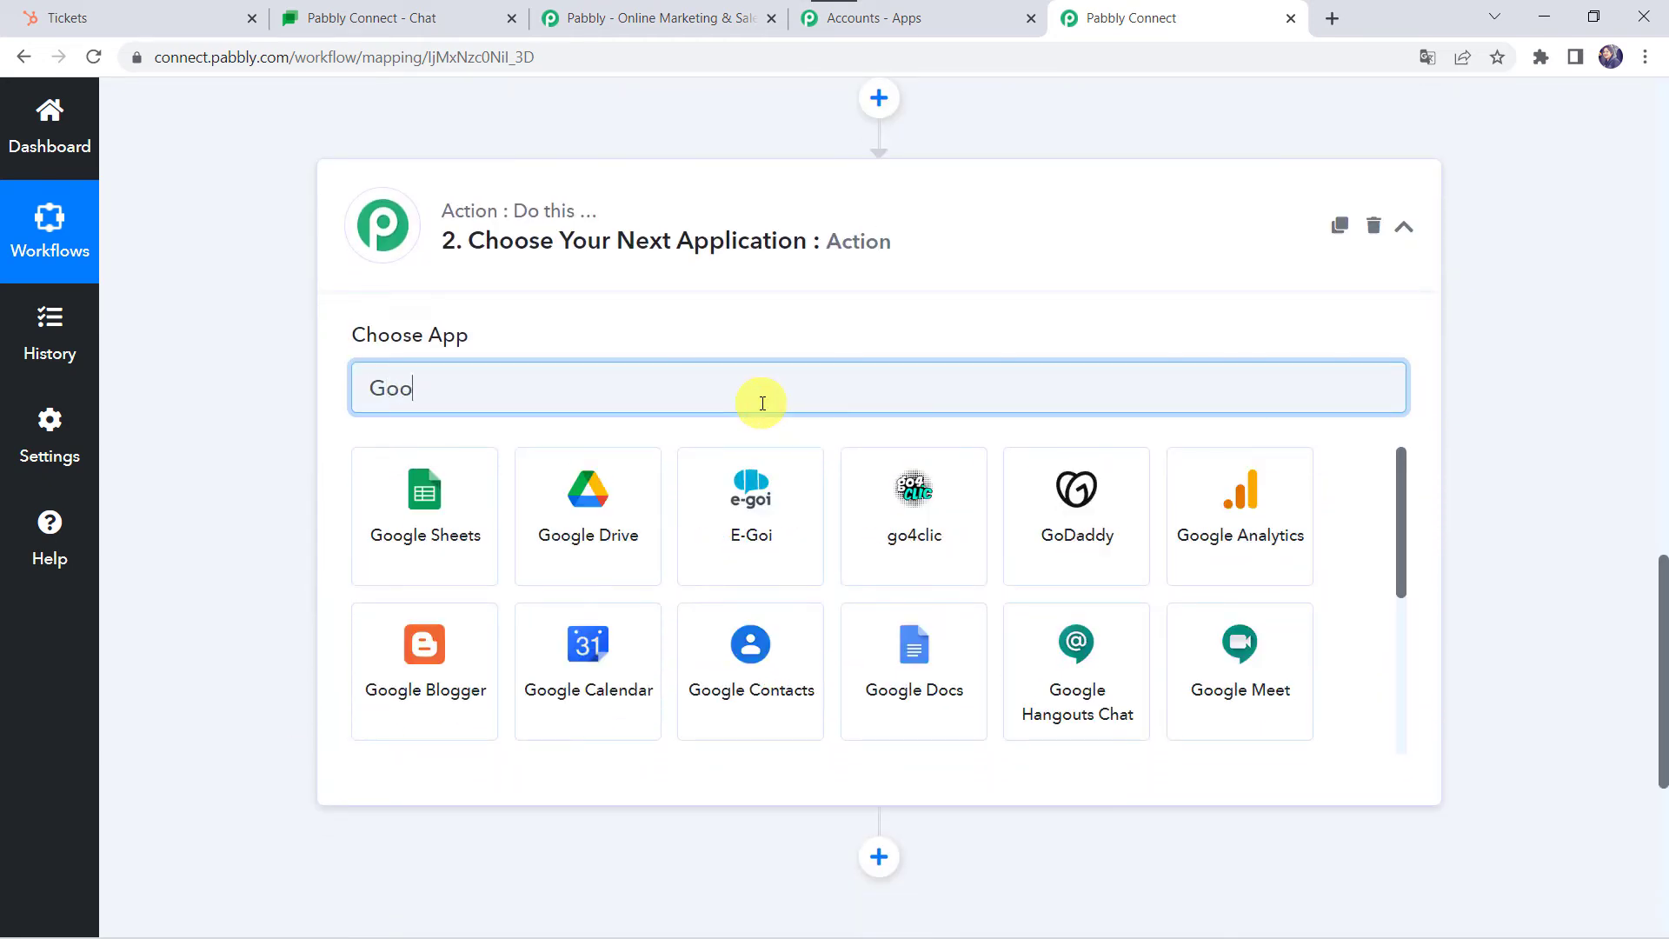
text(gle Han)
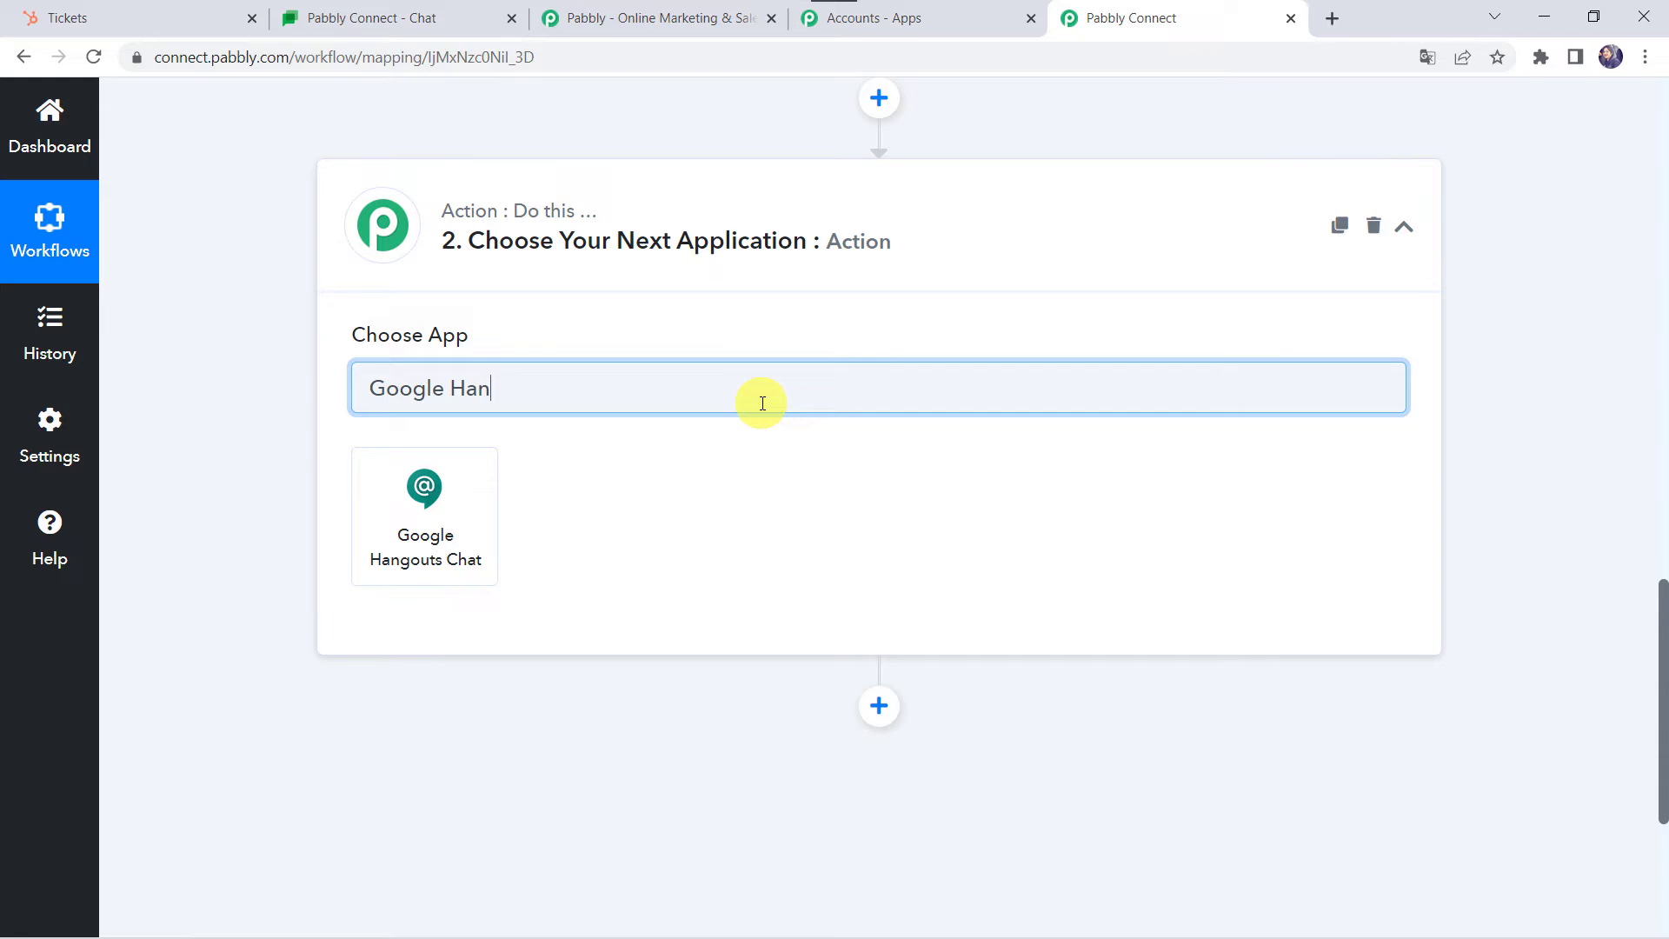
click(473, 554)
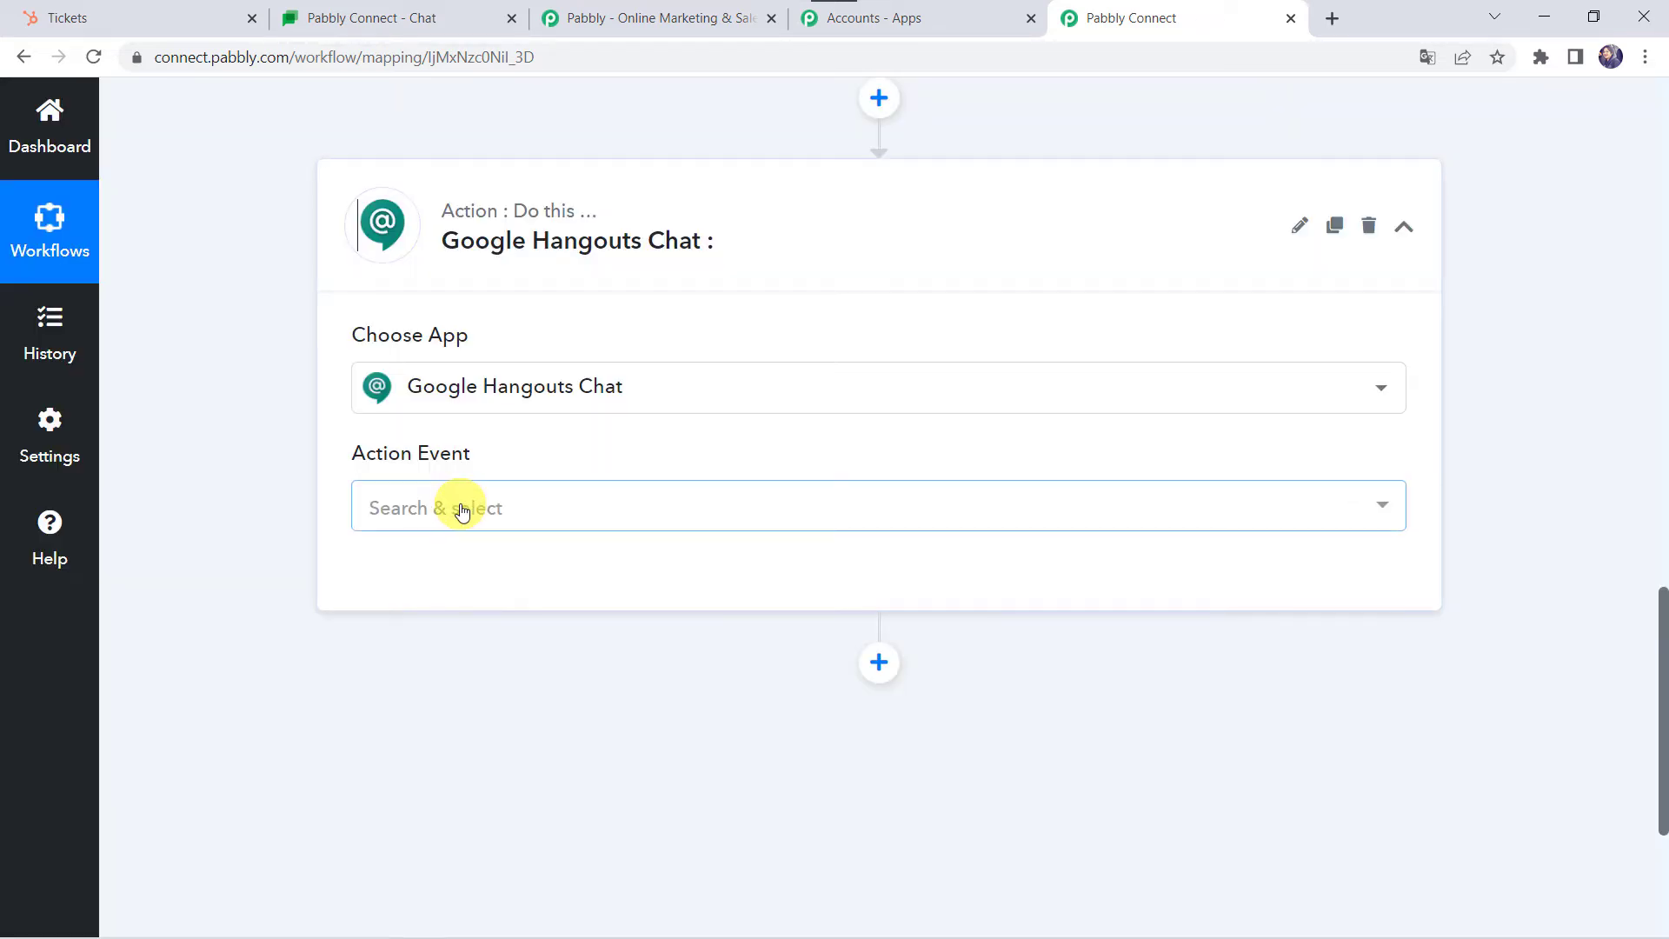
click(458, 506)
click(433, 661)
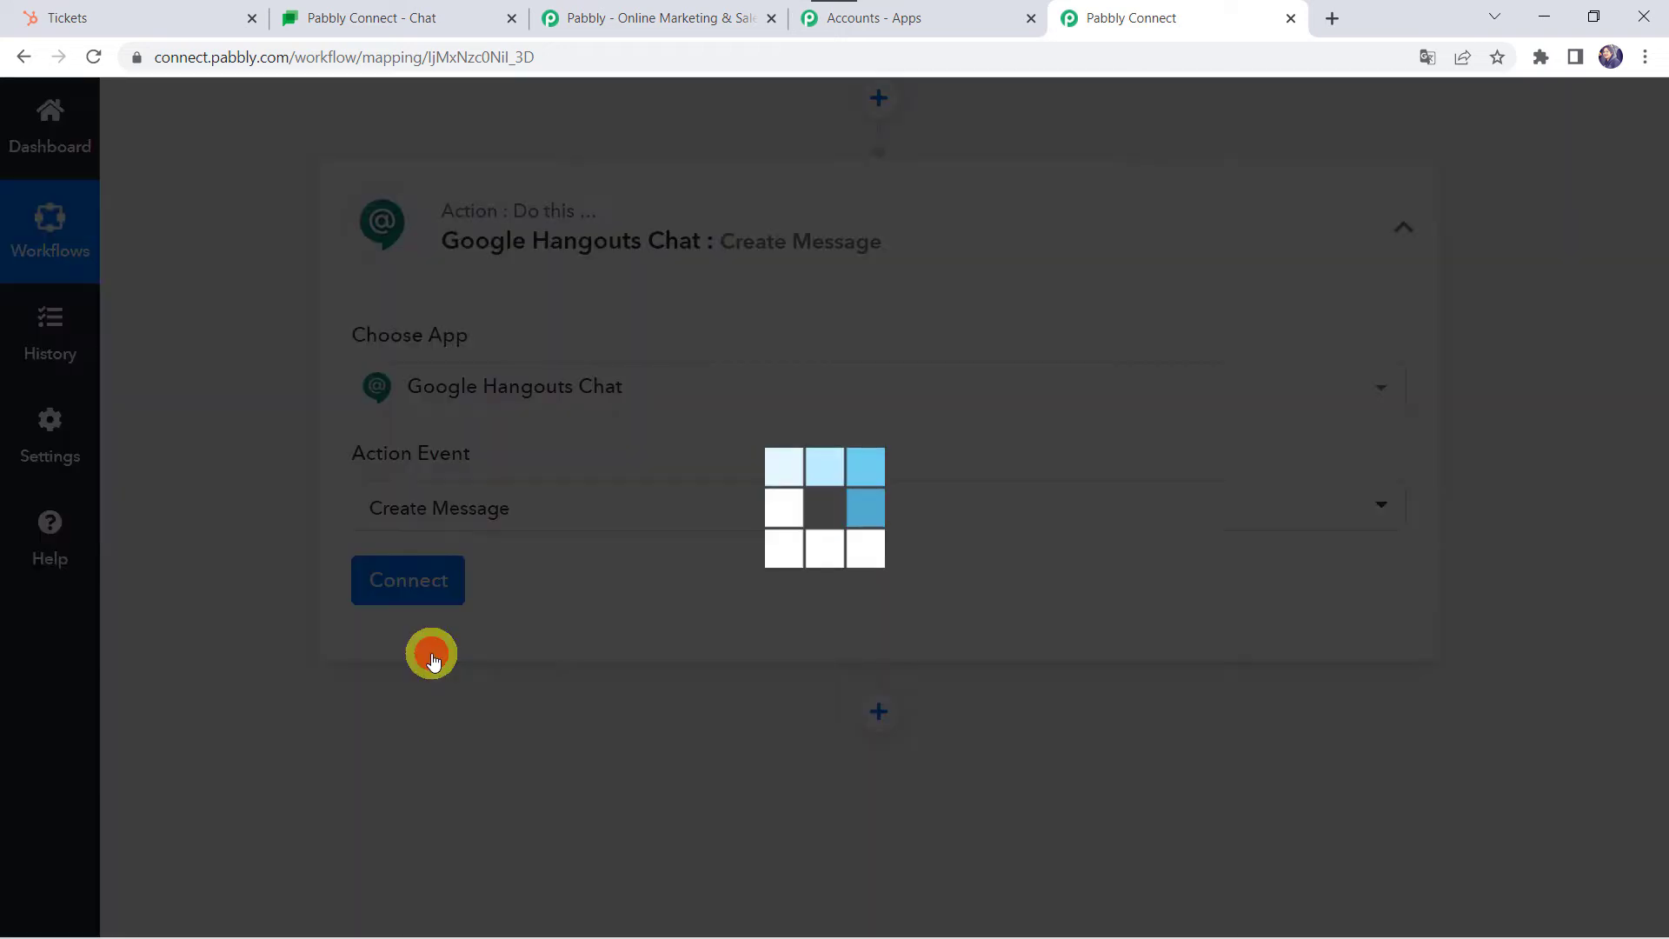
click(395, 581)
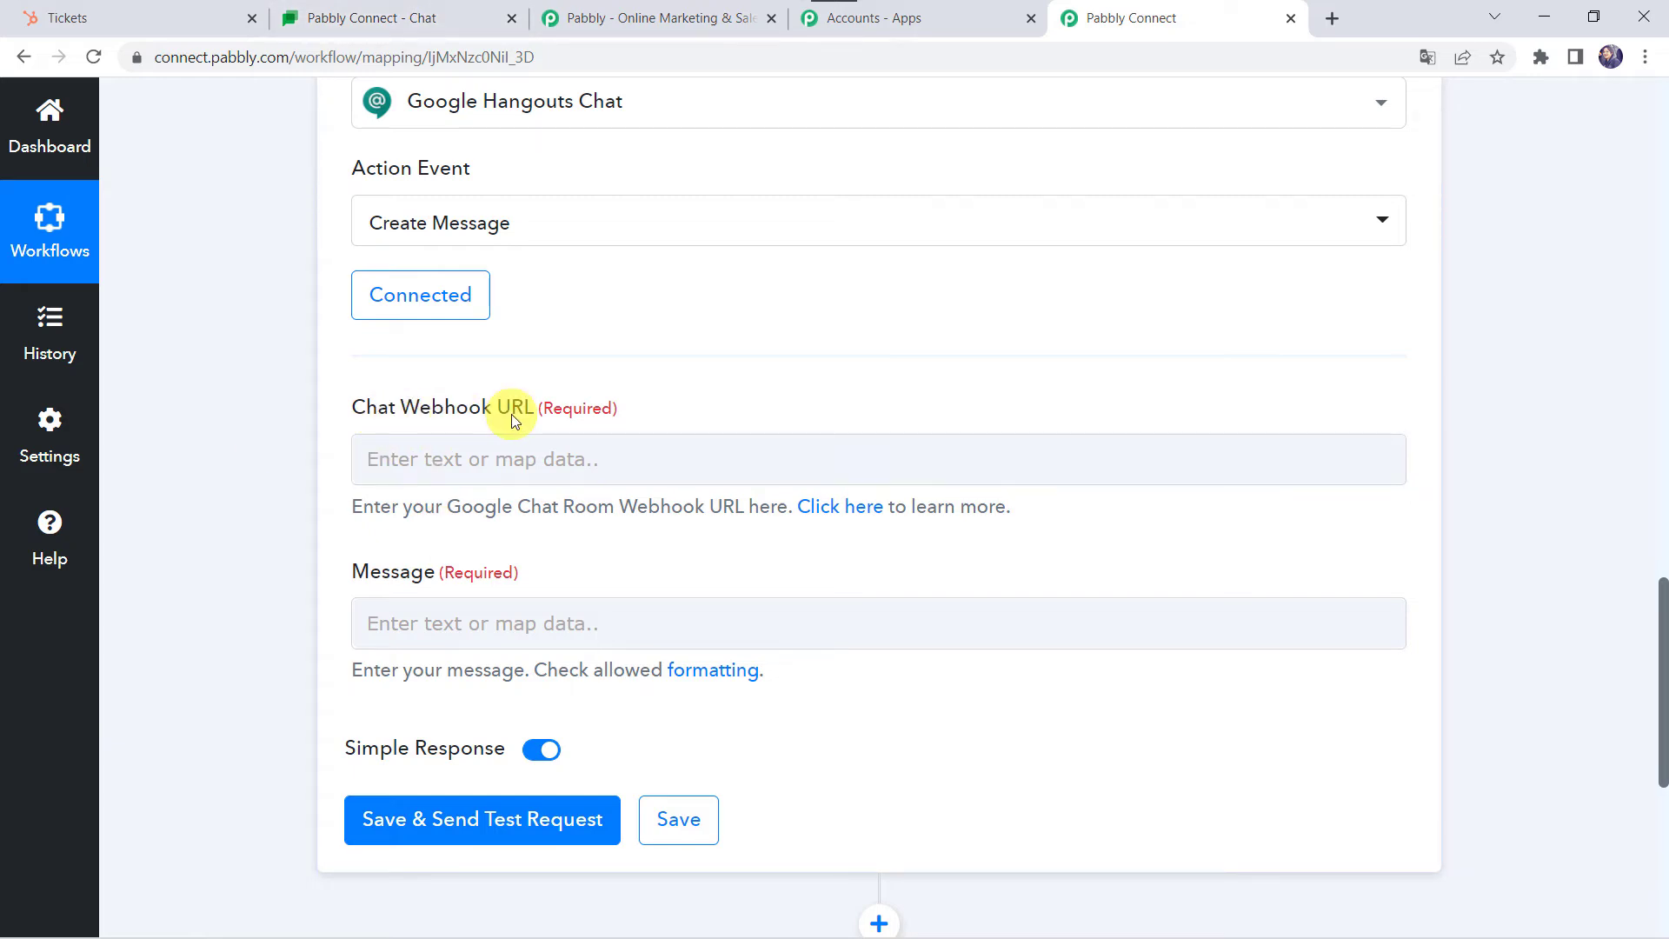
- Switch to Google Chat and add an incoming webhook named HubSpot Tickets to the Pabbly Connect space
click(399, 27)
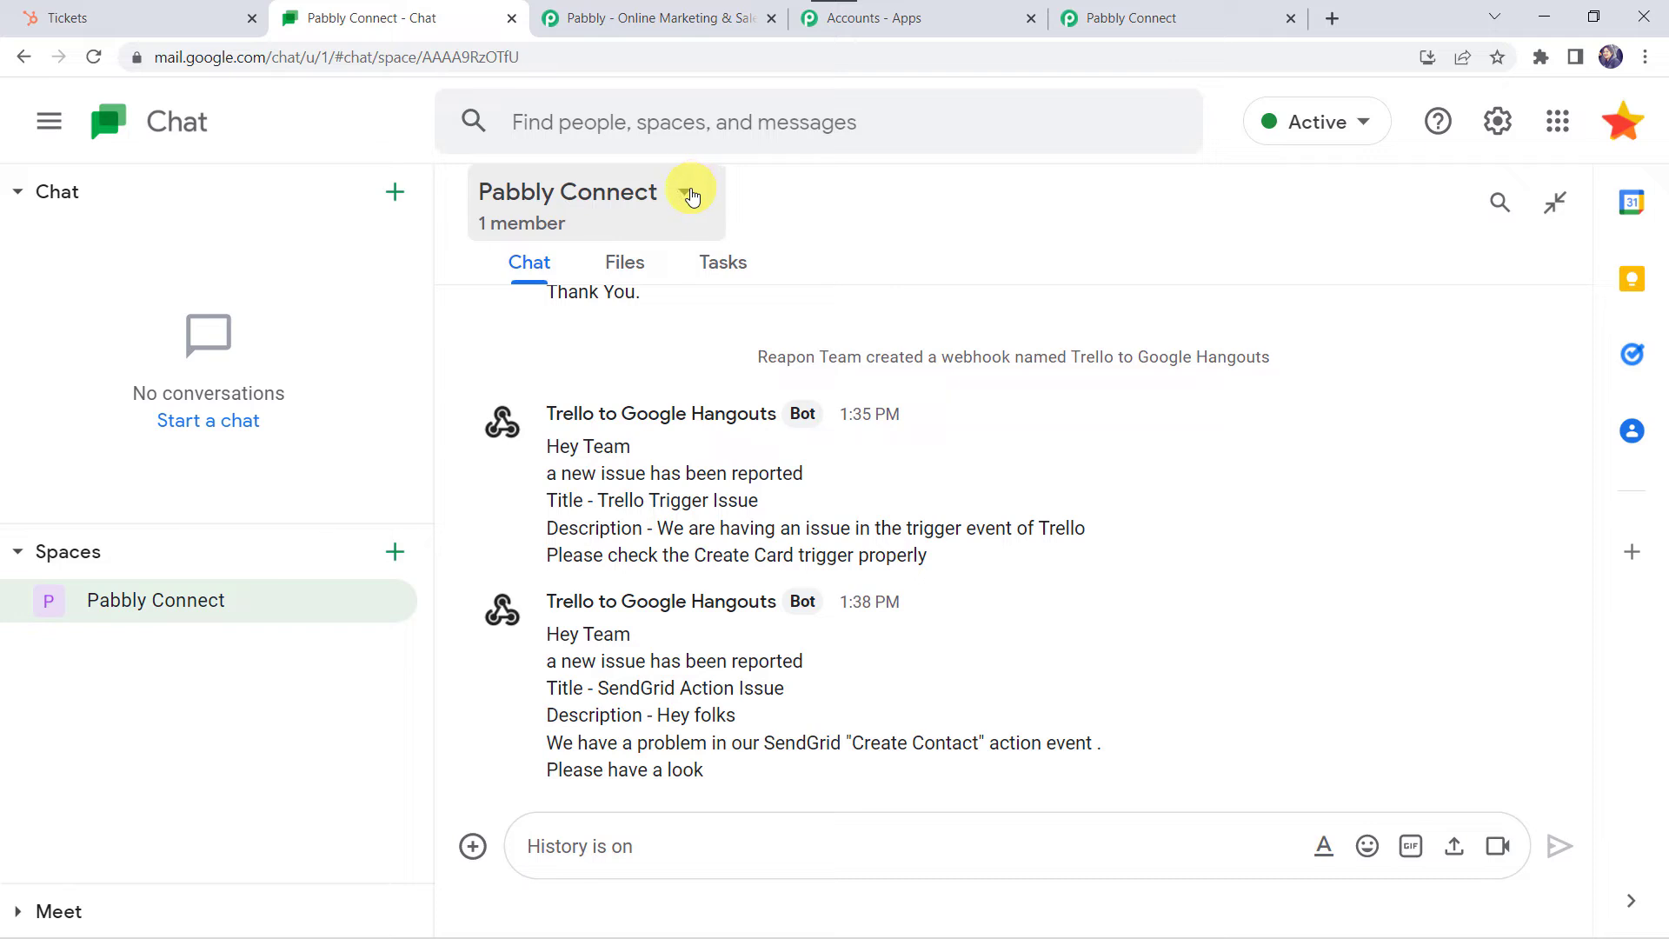
click(689, 193)
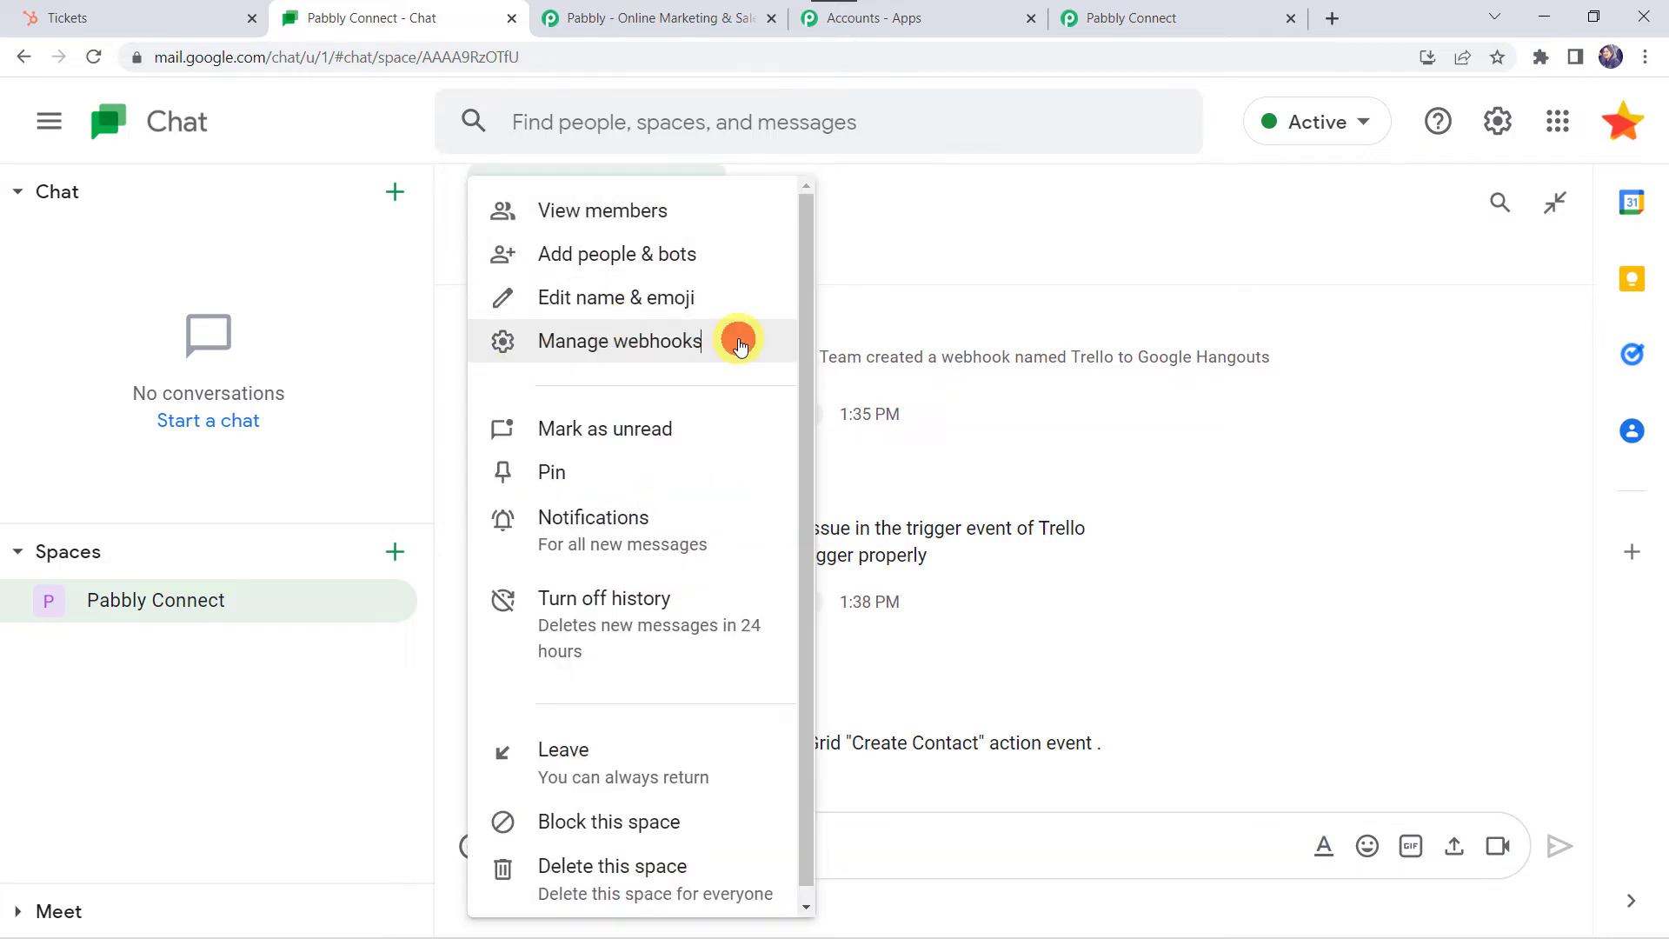
click(740, 346)
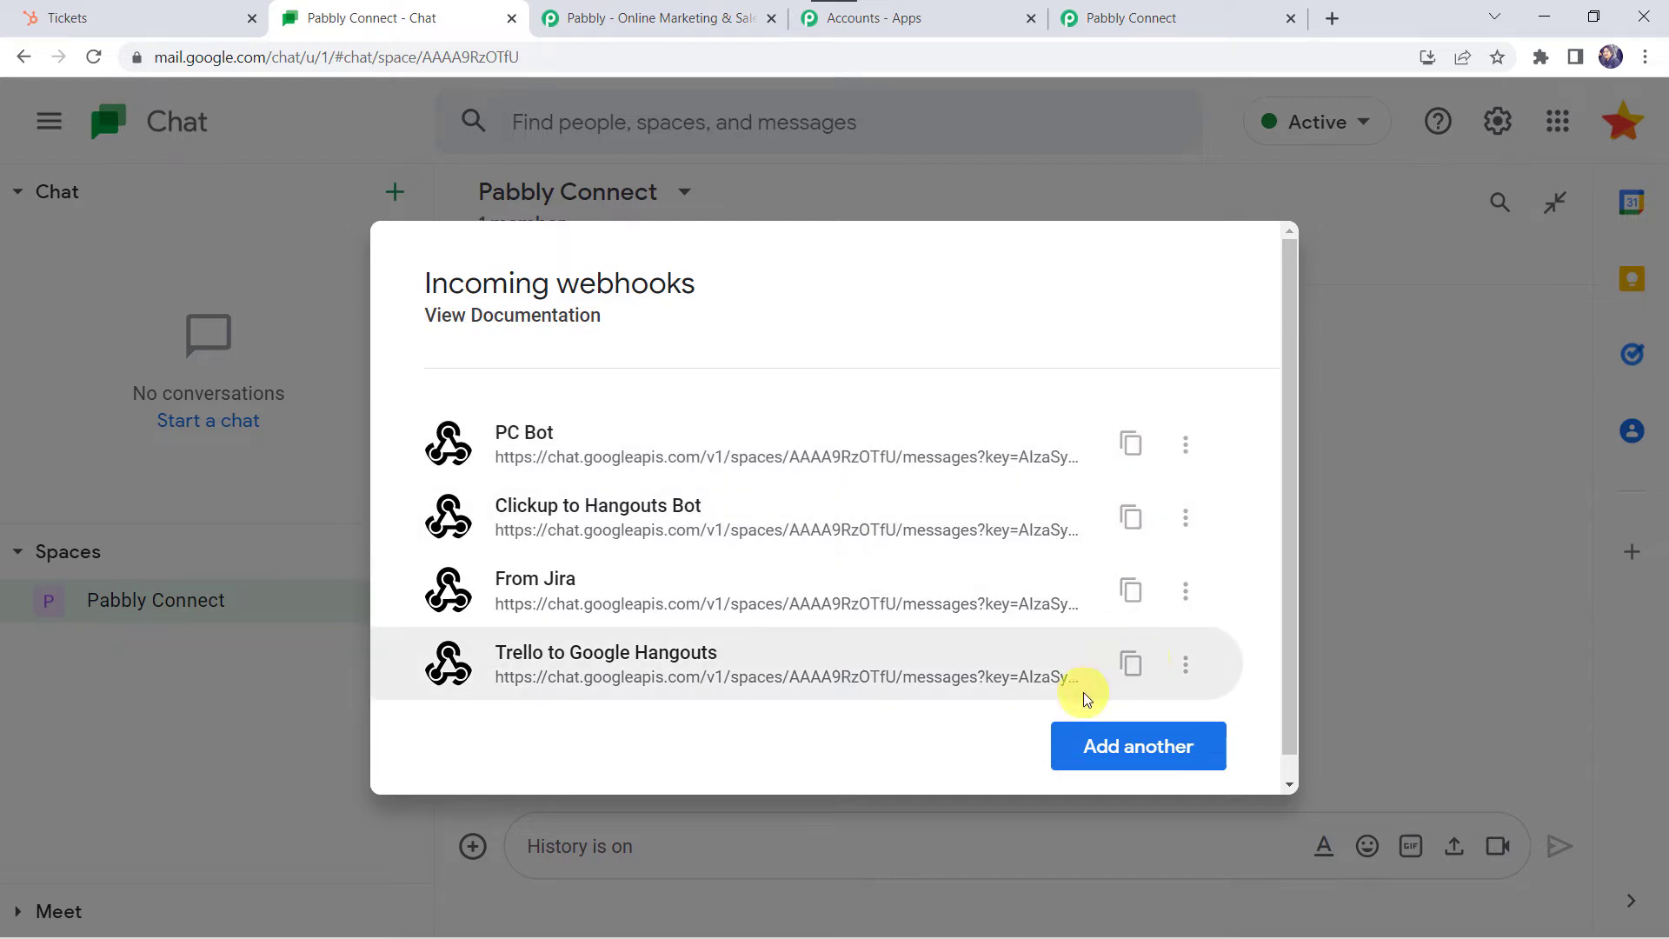
click(1128, 747)
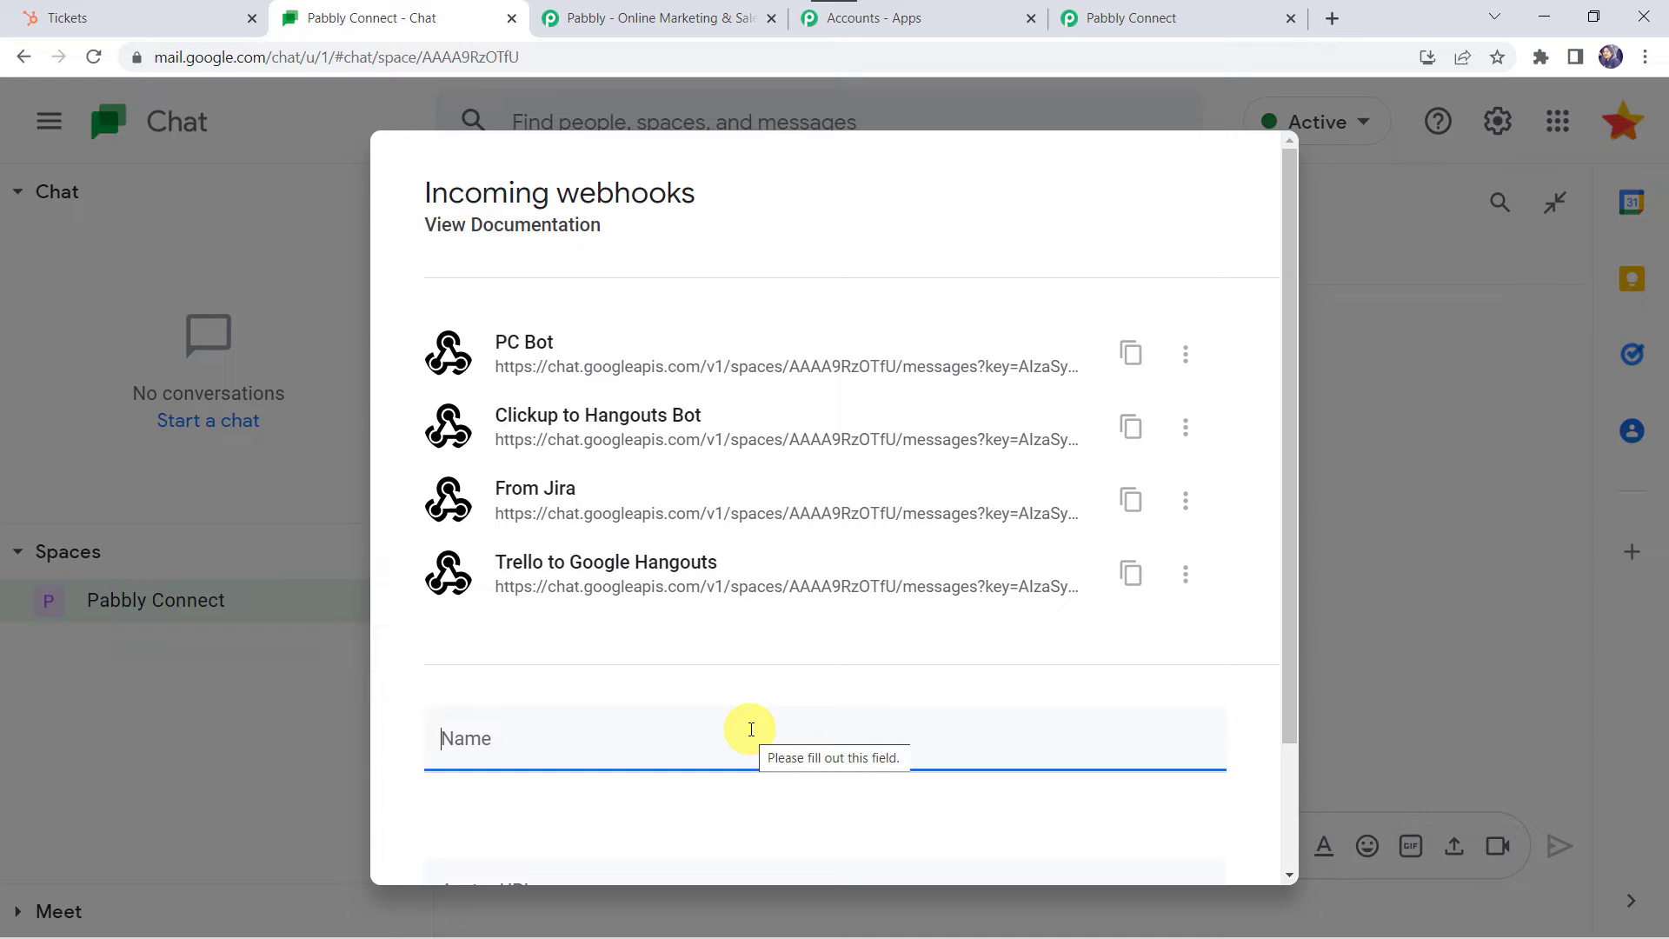
click(751, 729)
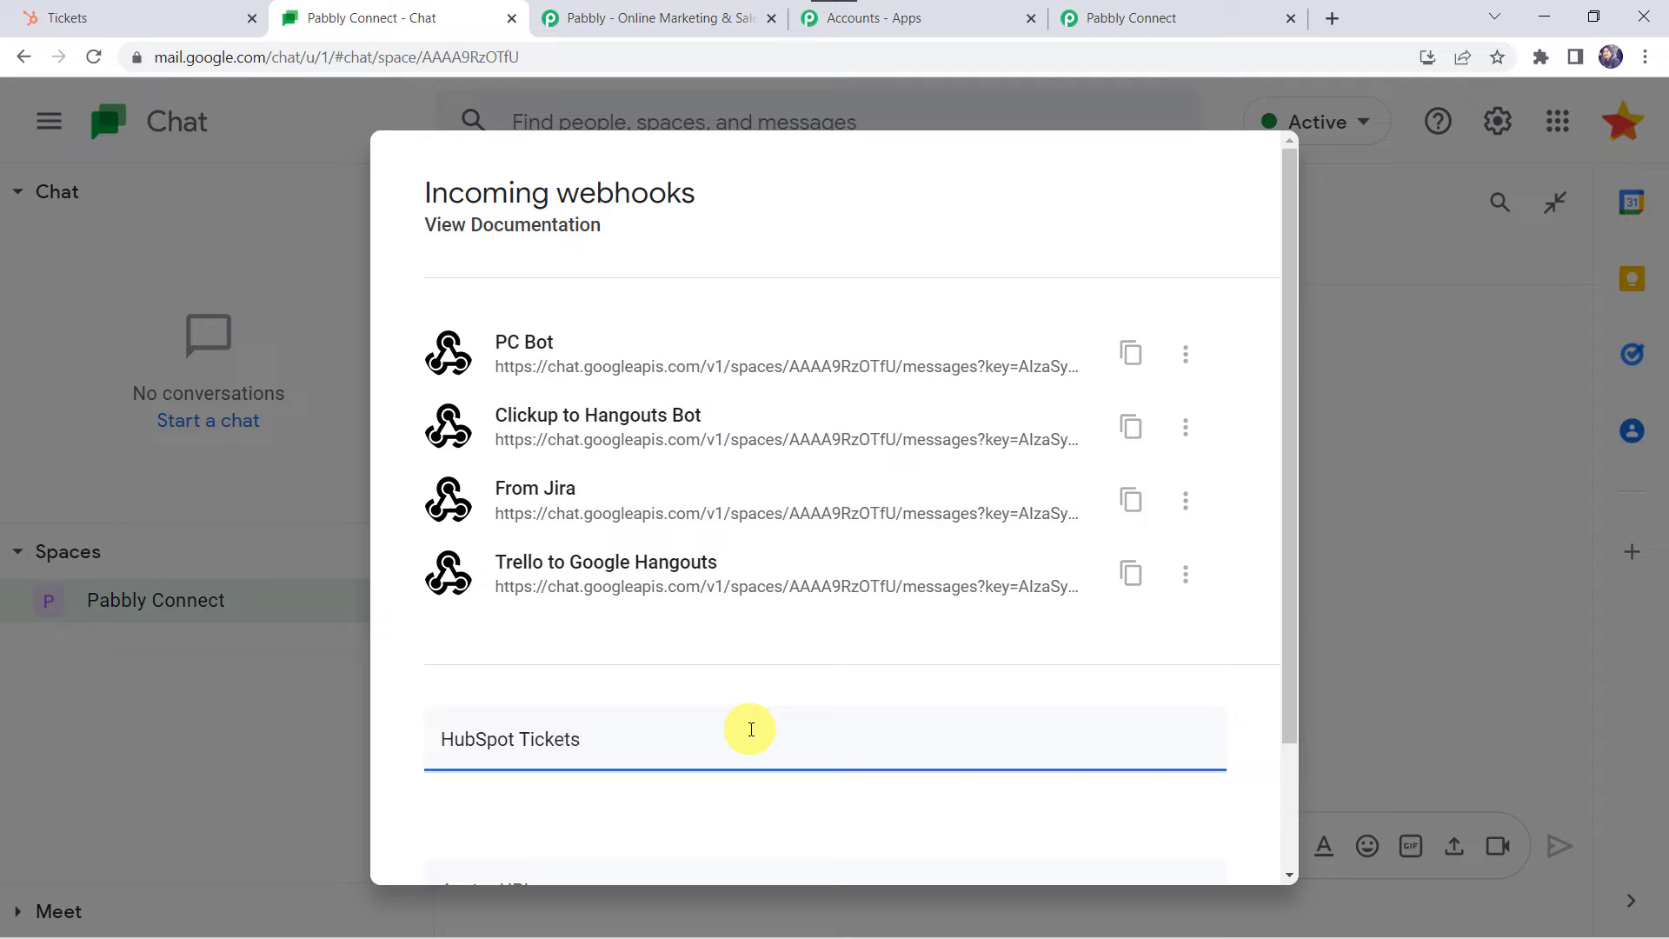
scroll(751, 729, down, 3)
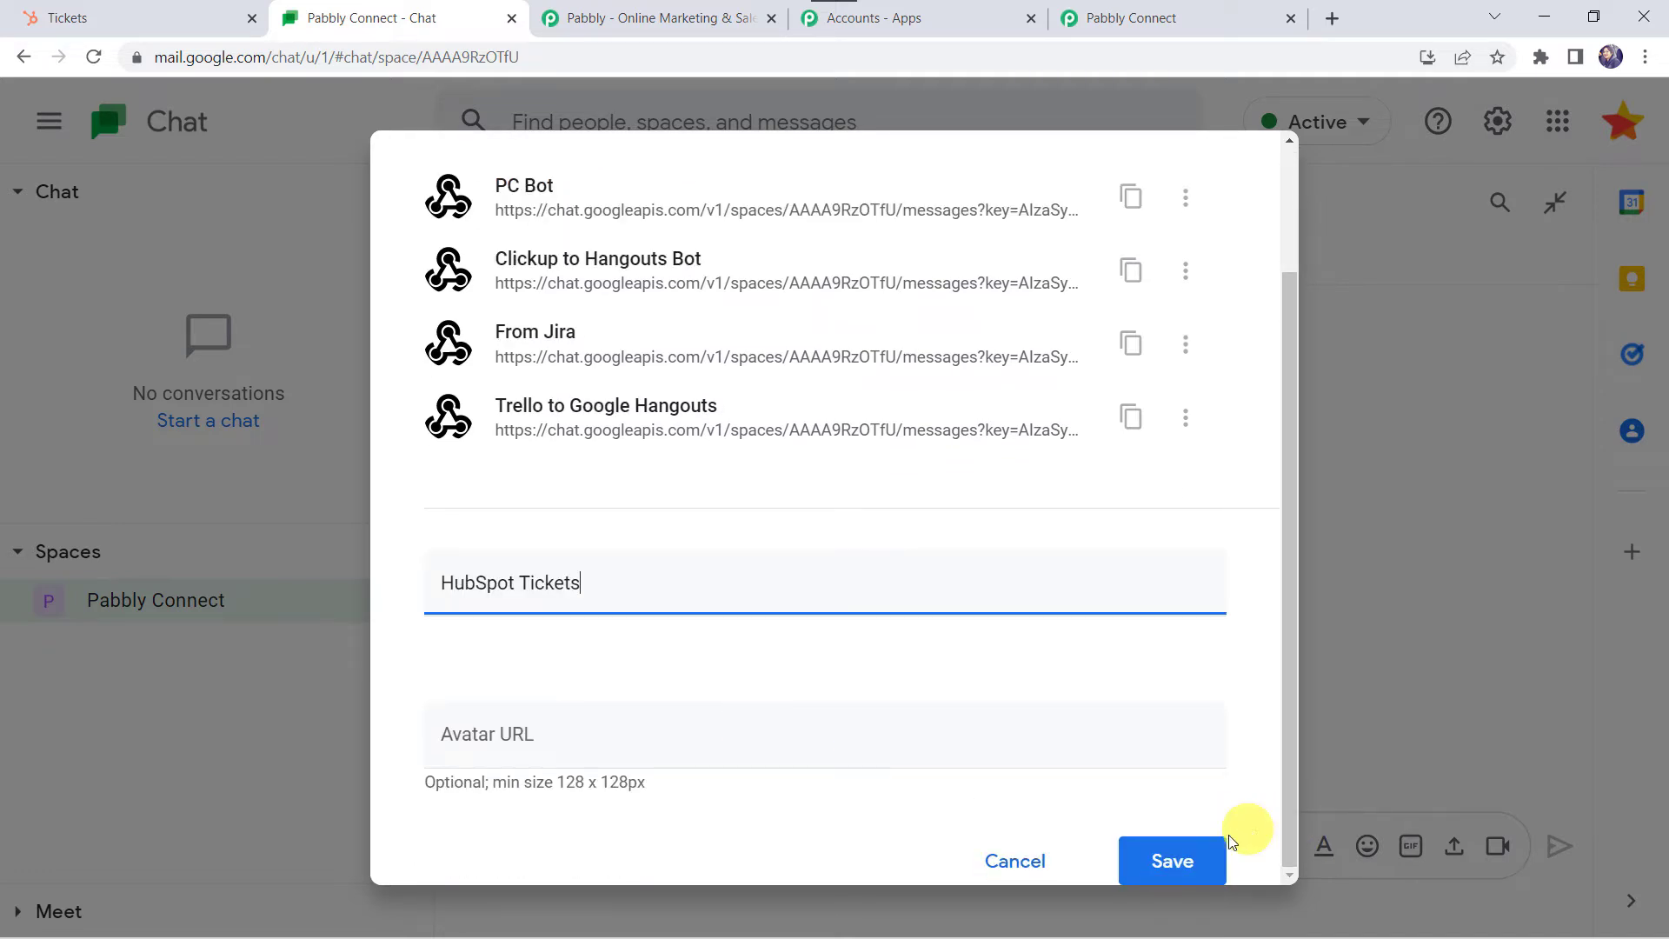
click(1174, 859)
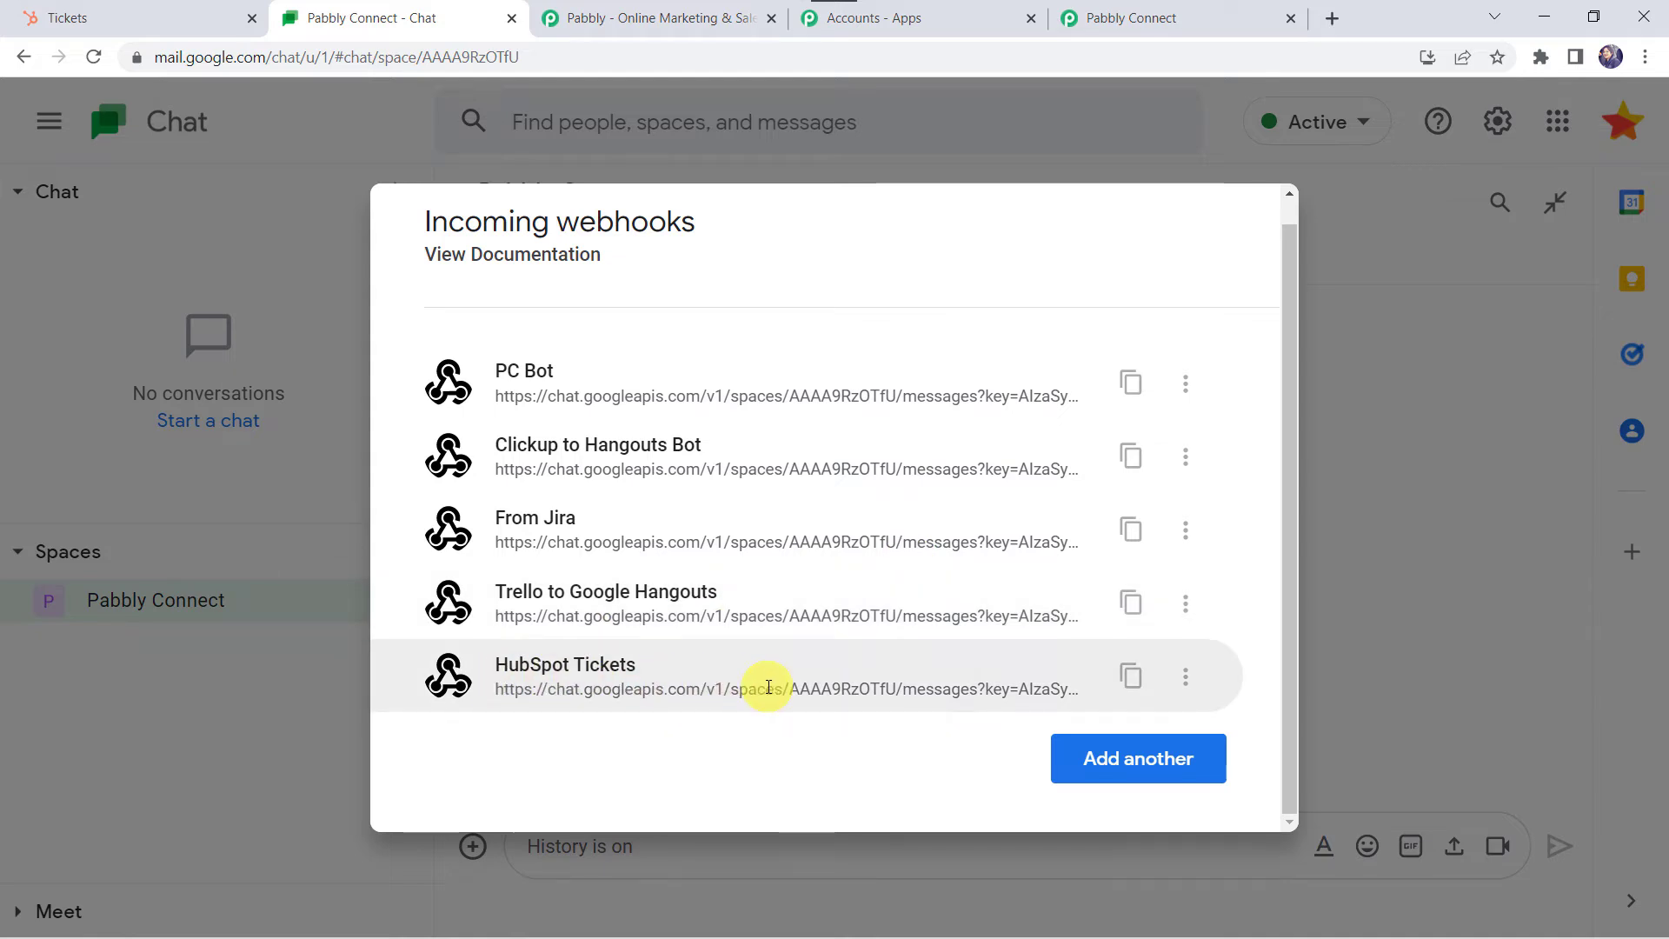
- Copy the HubSpot Tickets webhook URL and paste it into the action's Chat Webhook URL field in Pabbly Connect
click(1132, 680)
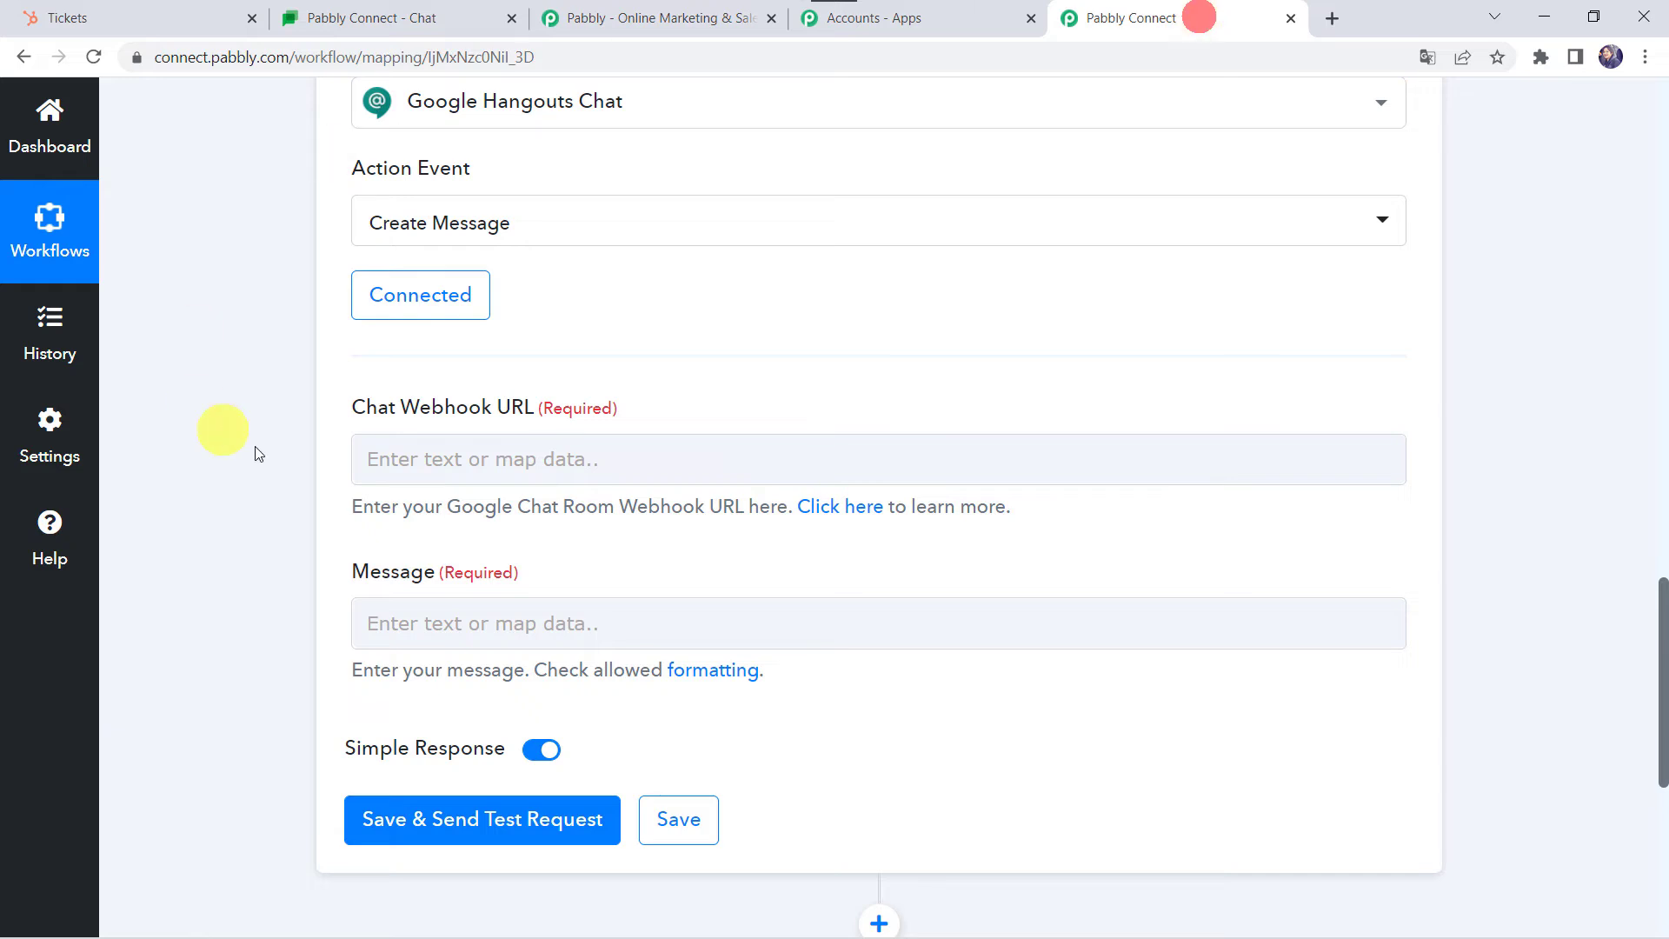
click(374, 448)
right_click(376, 447)
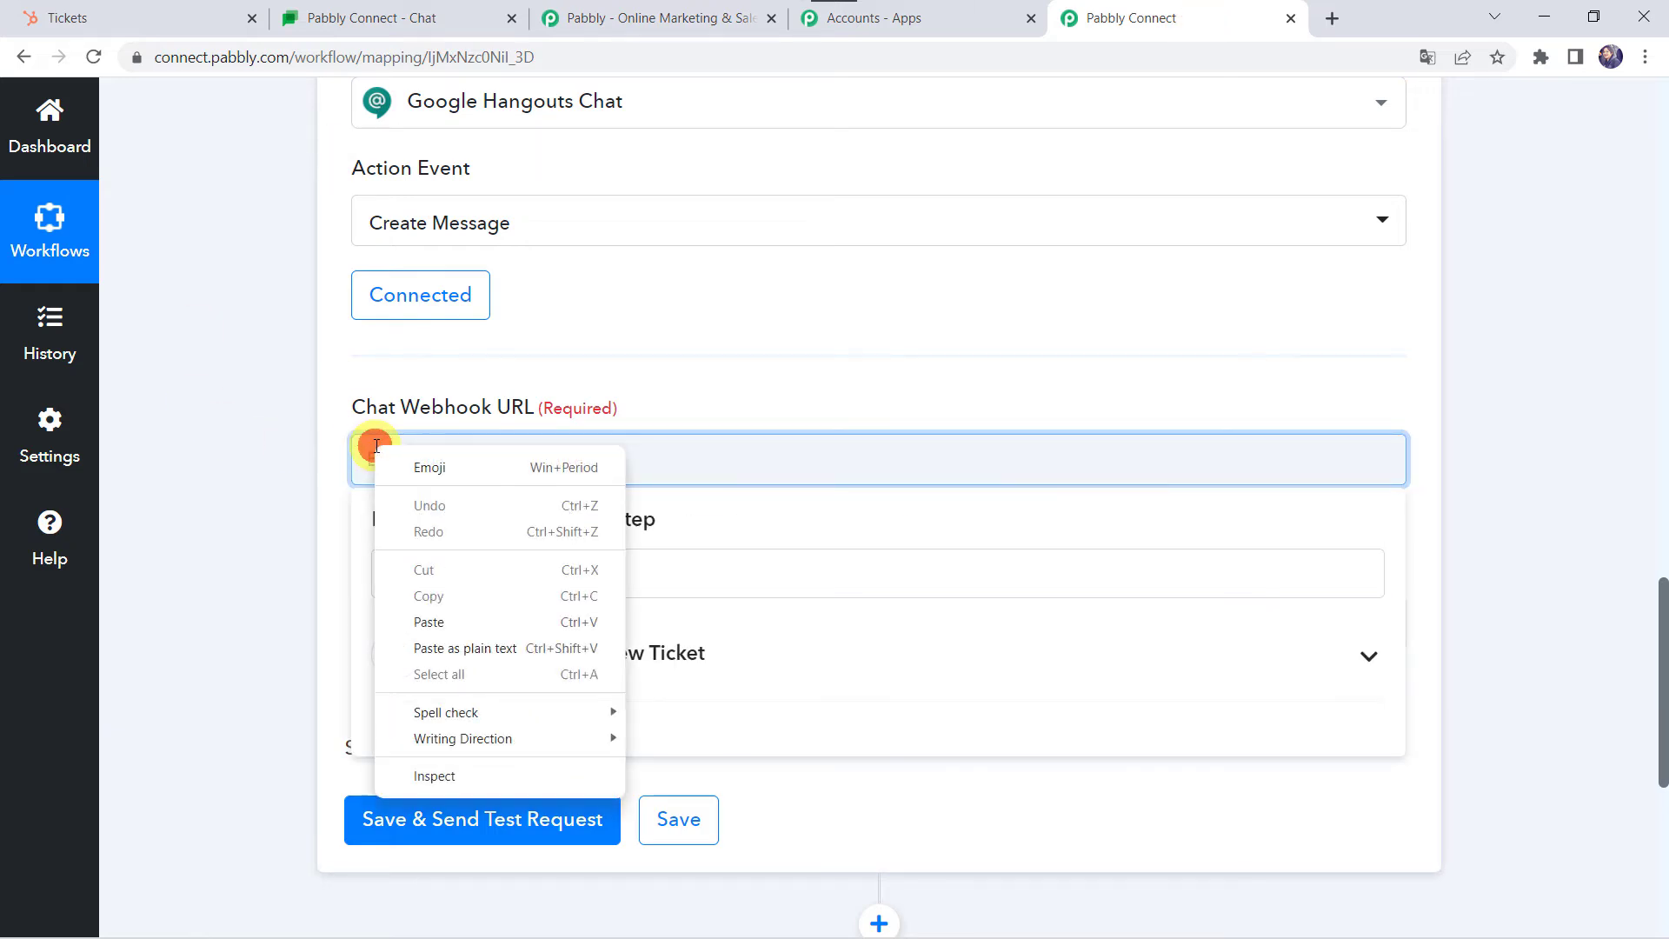
click(448, 620)
click(263, 528)
scroll(263, 528, down, 2)
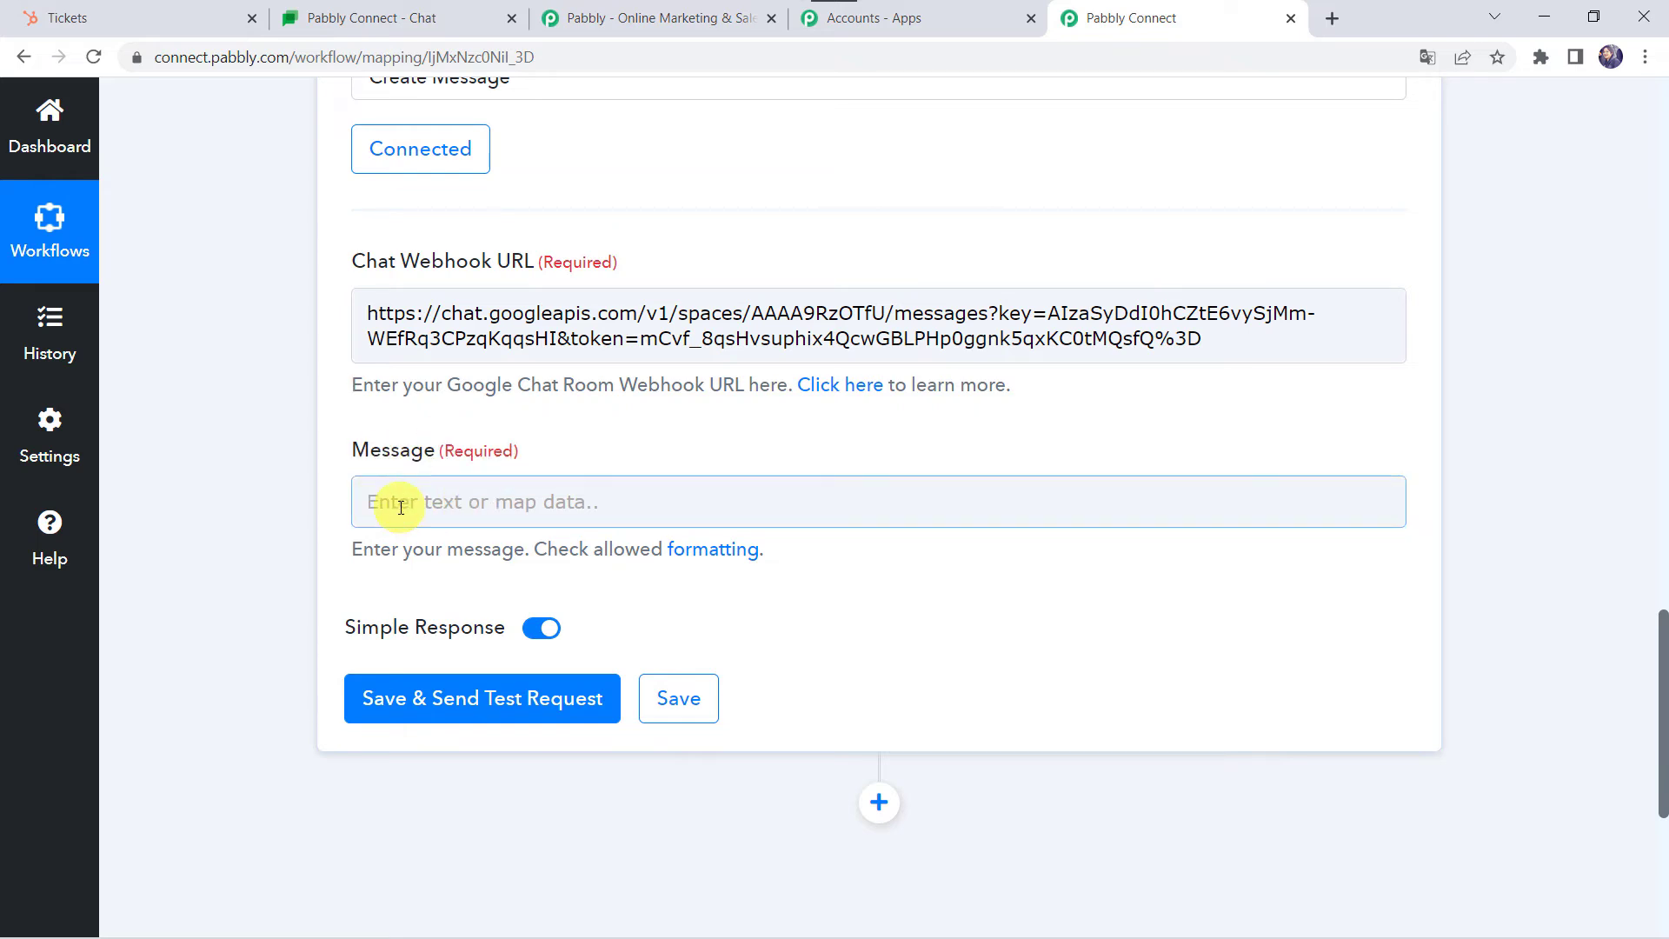
- Write the message text "New Ticket Raised." followed by separate lines for "ID:" and "Description:"
click(389, 502)
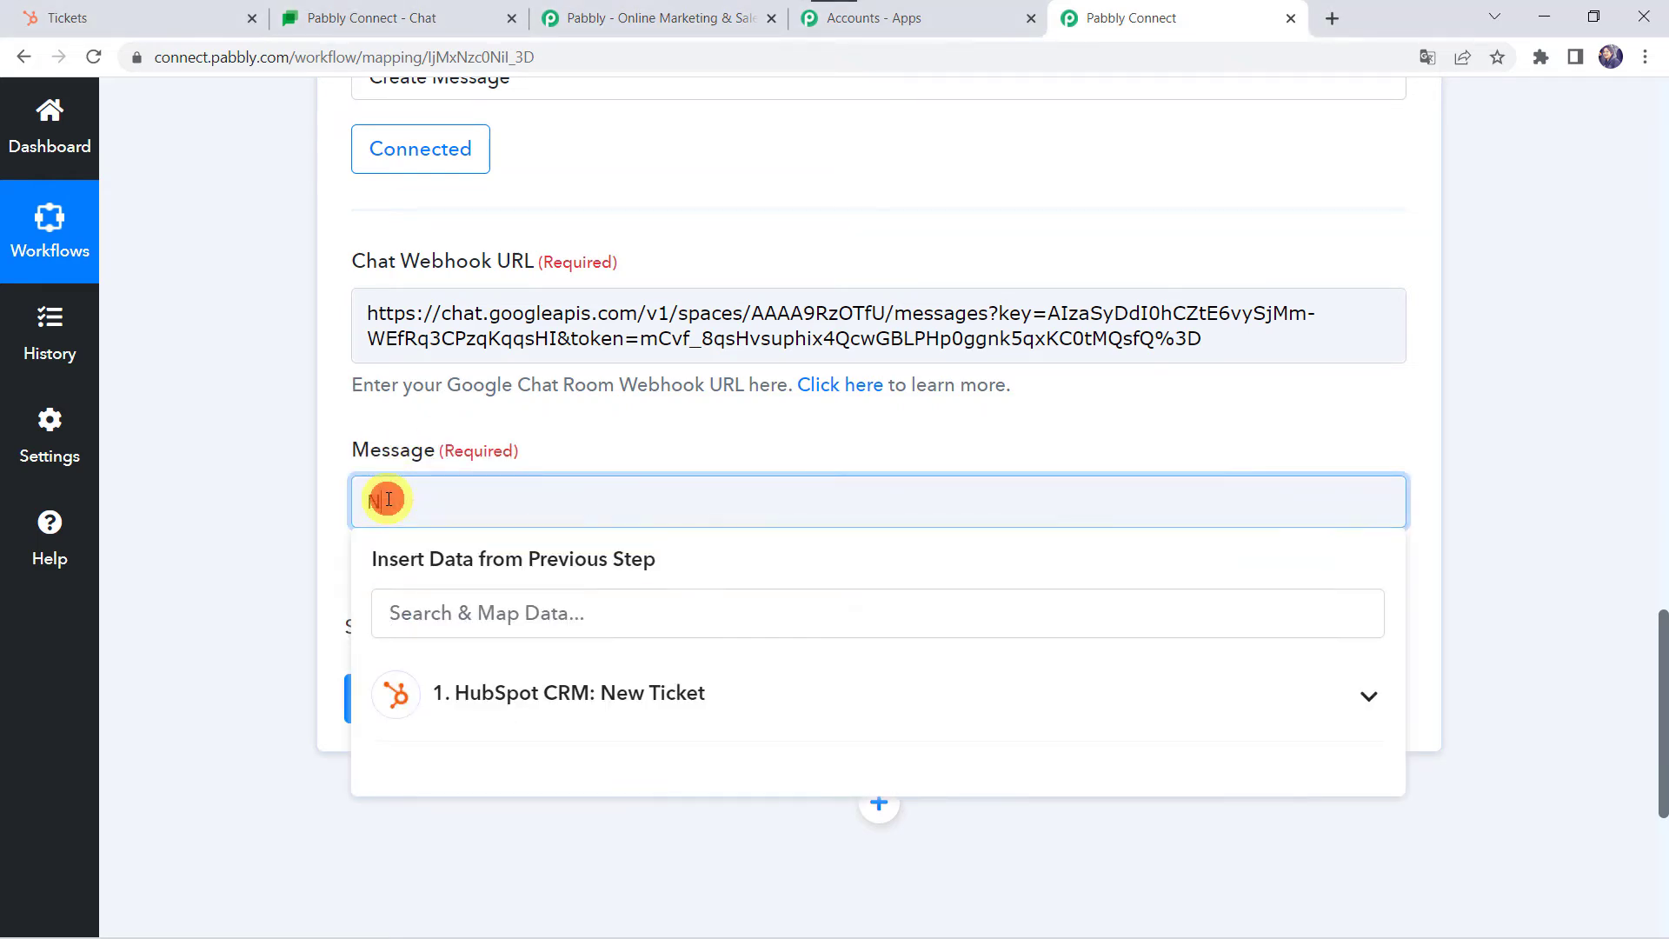
text(New Ticket Raised.)
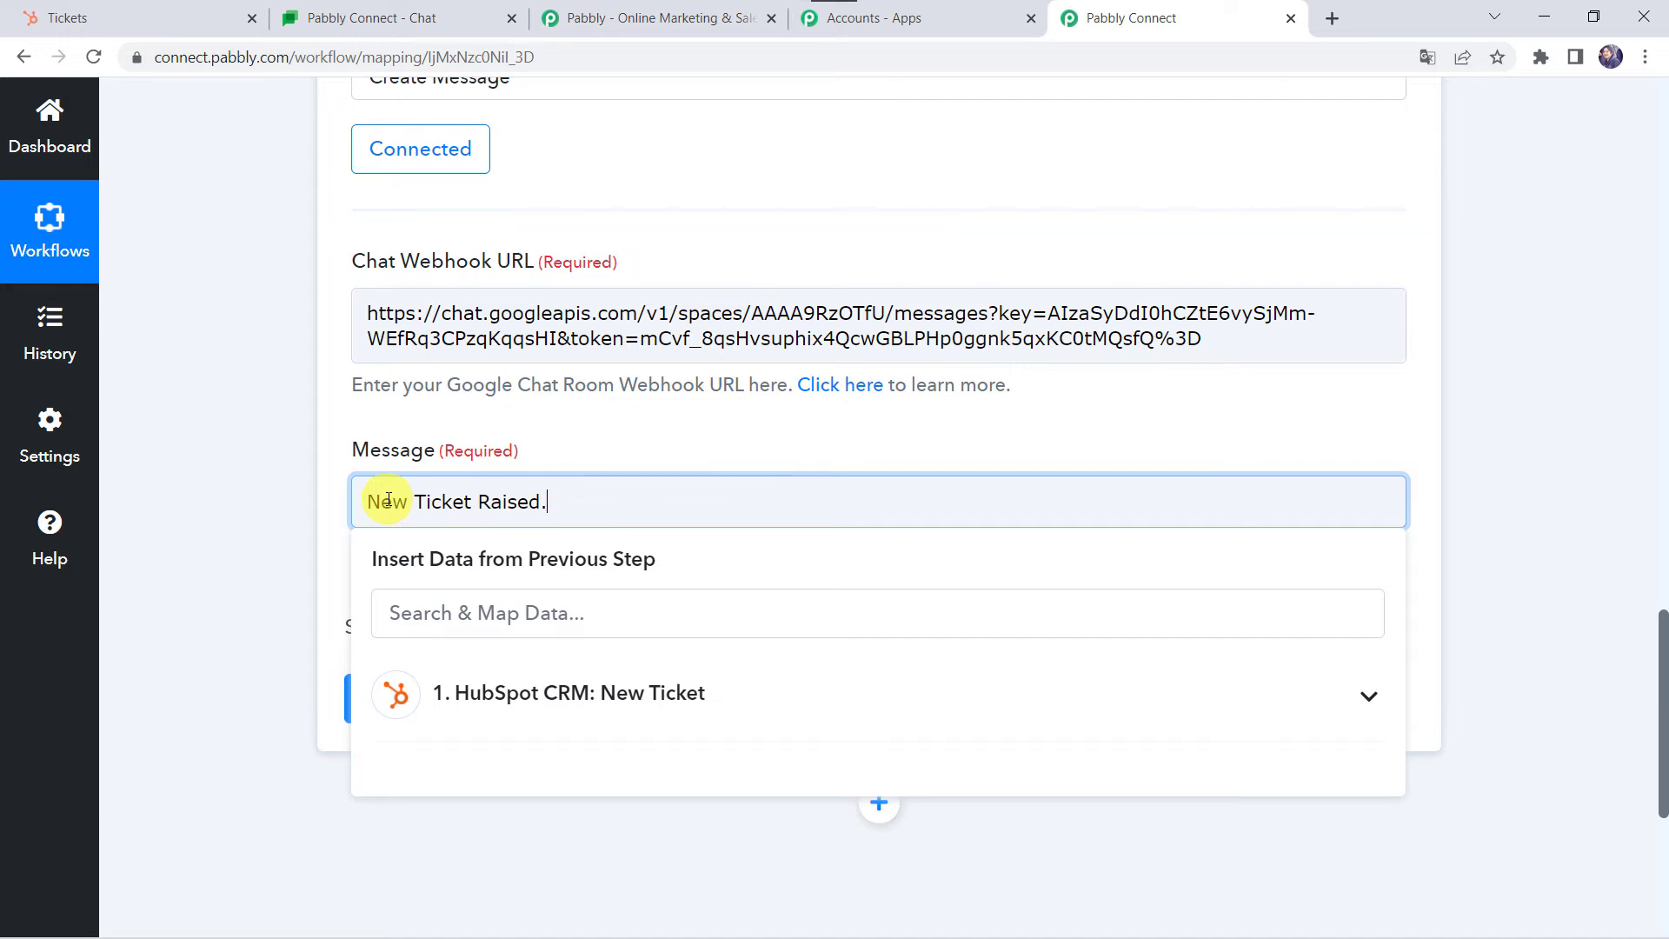
key(Return)
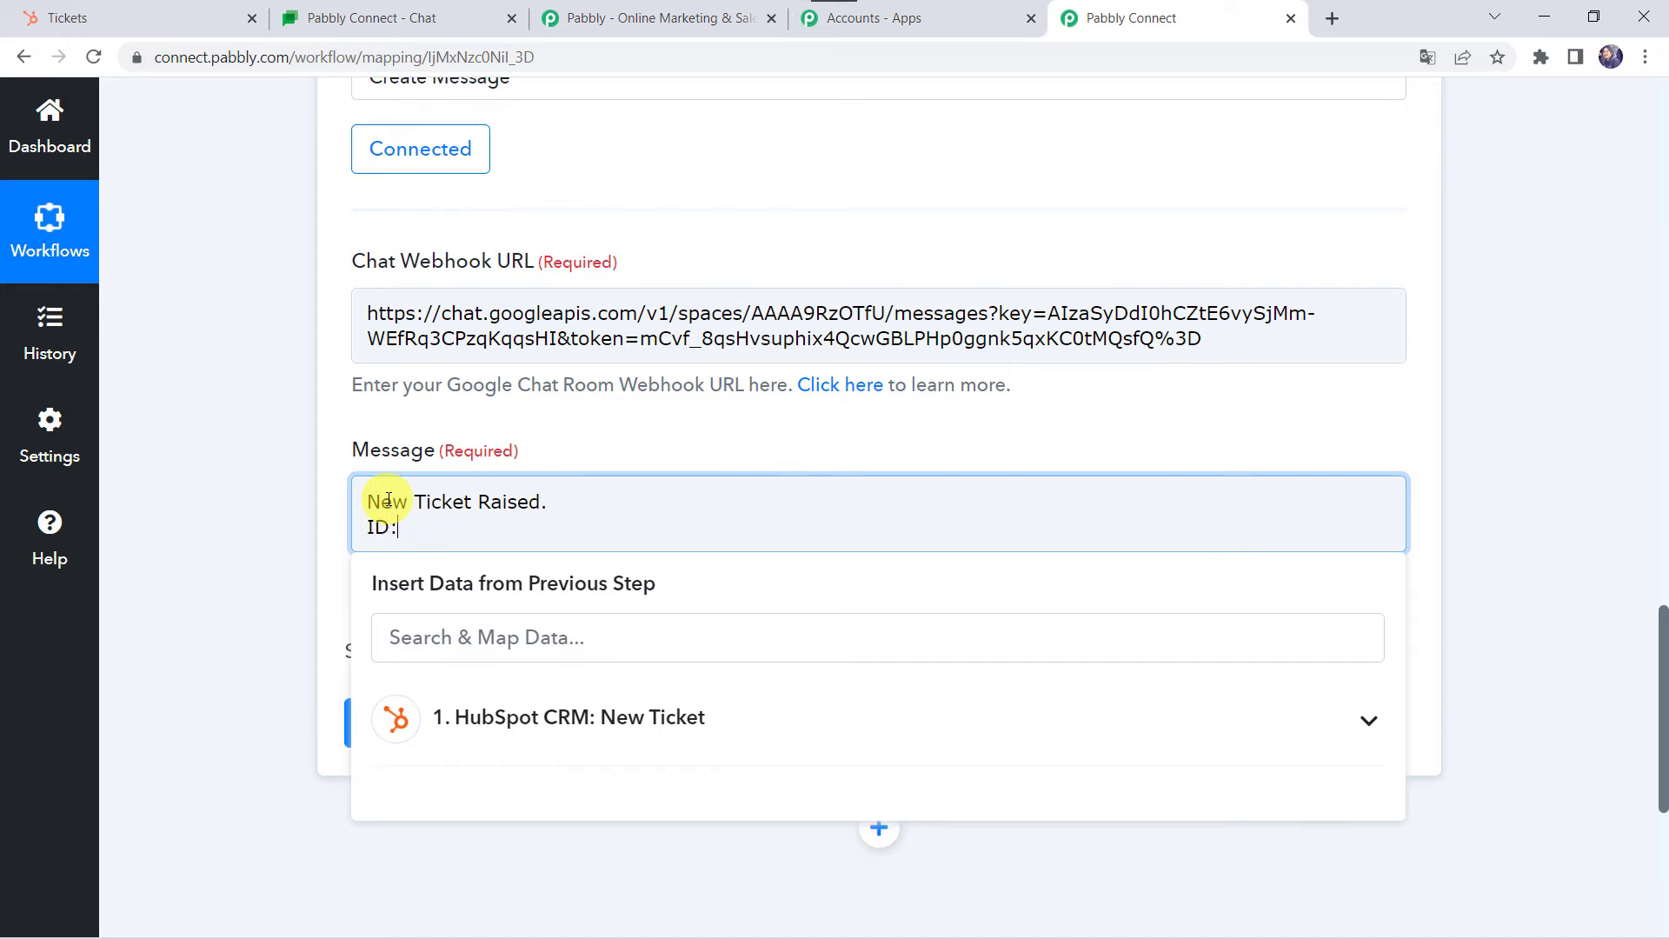
text(ID:)
key(Return)
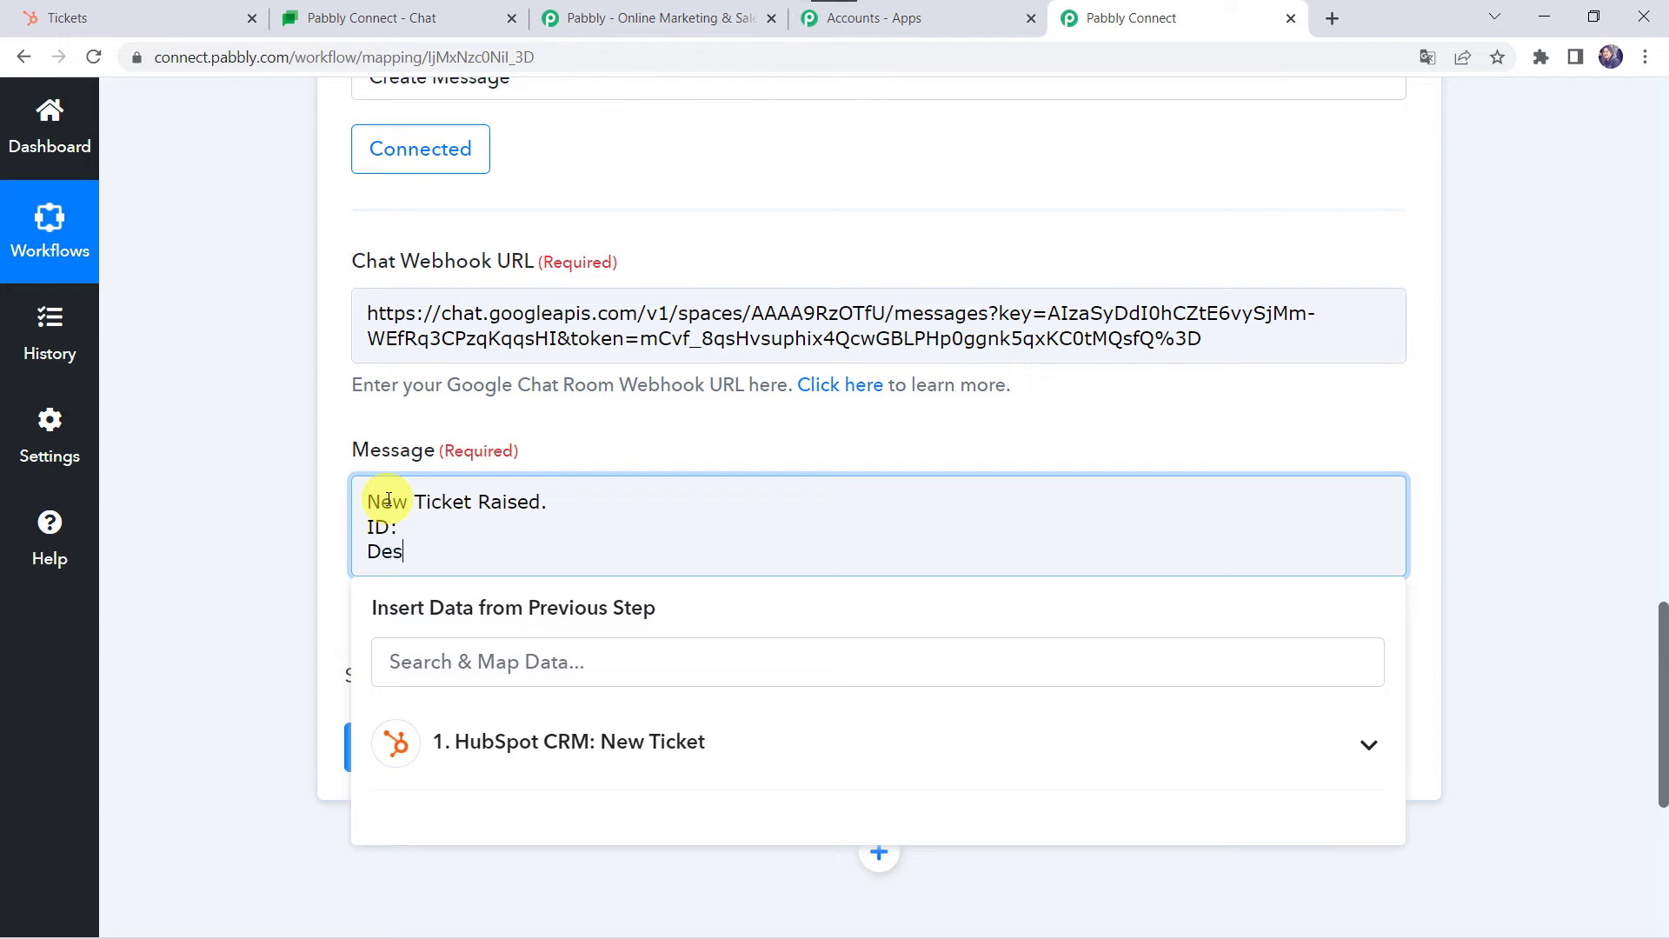
text(Description:)
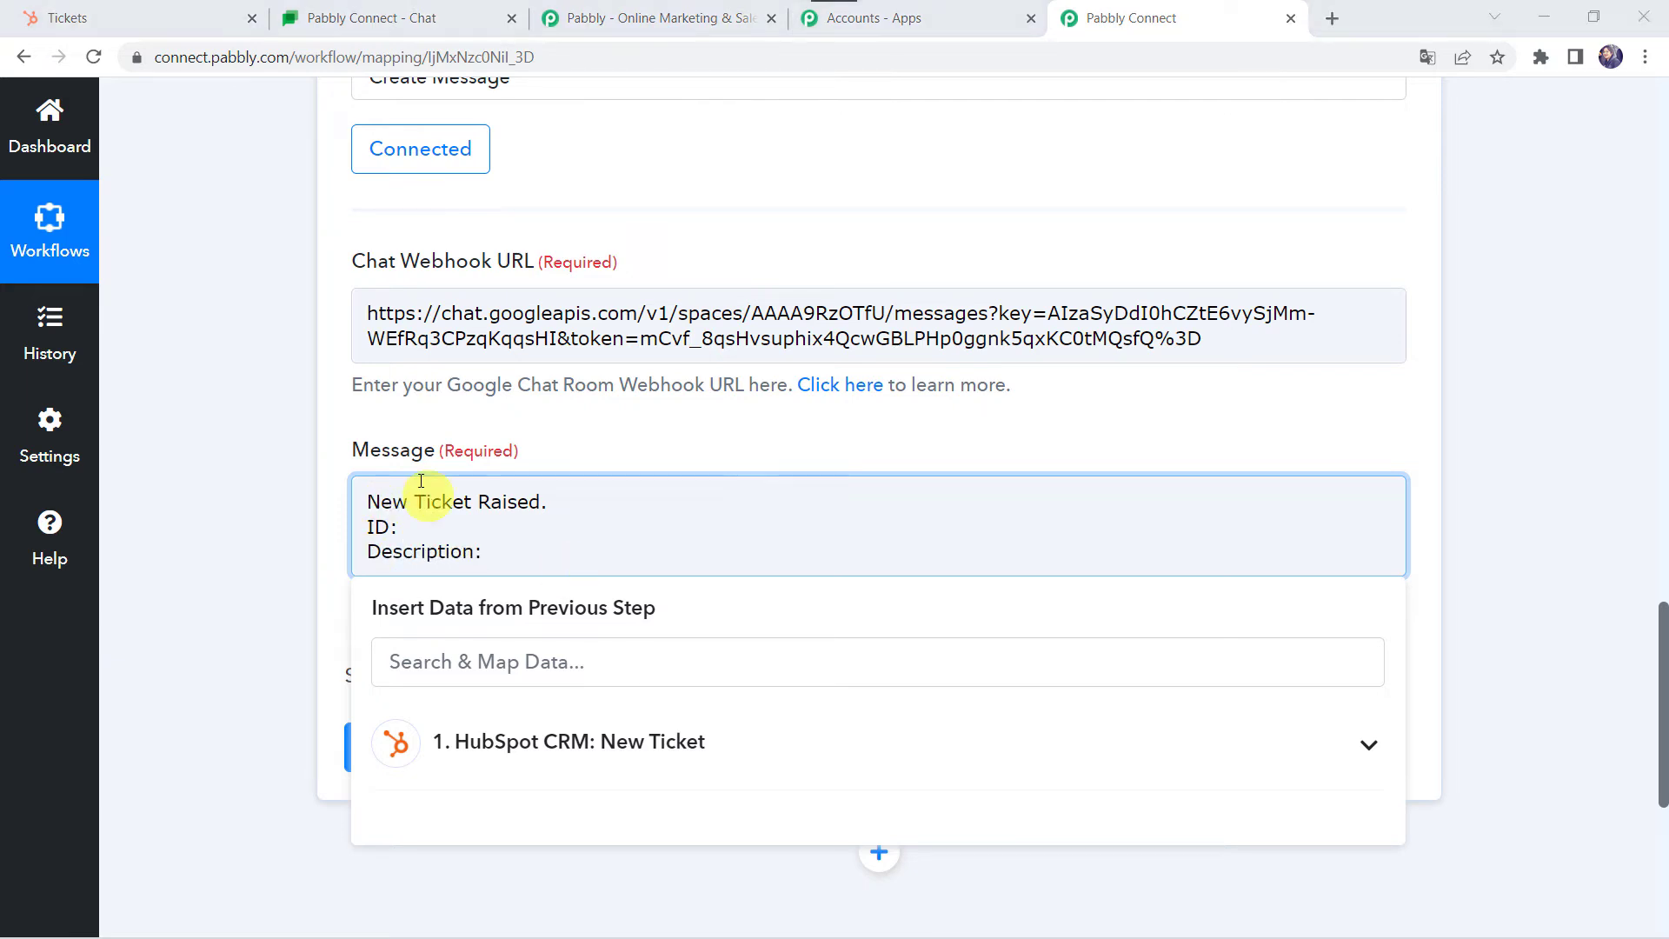
- Add a "Subject:" line above "Description:" and a blank line after "New Ticket Raised." in the message
click(516, 556)
click(442, 539)
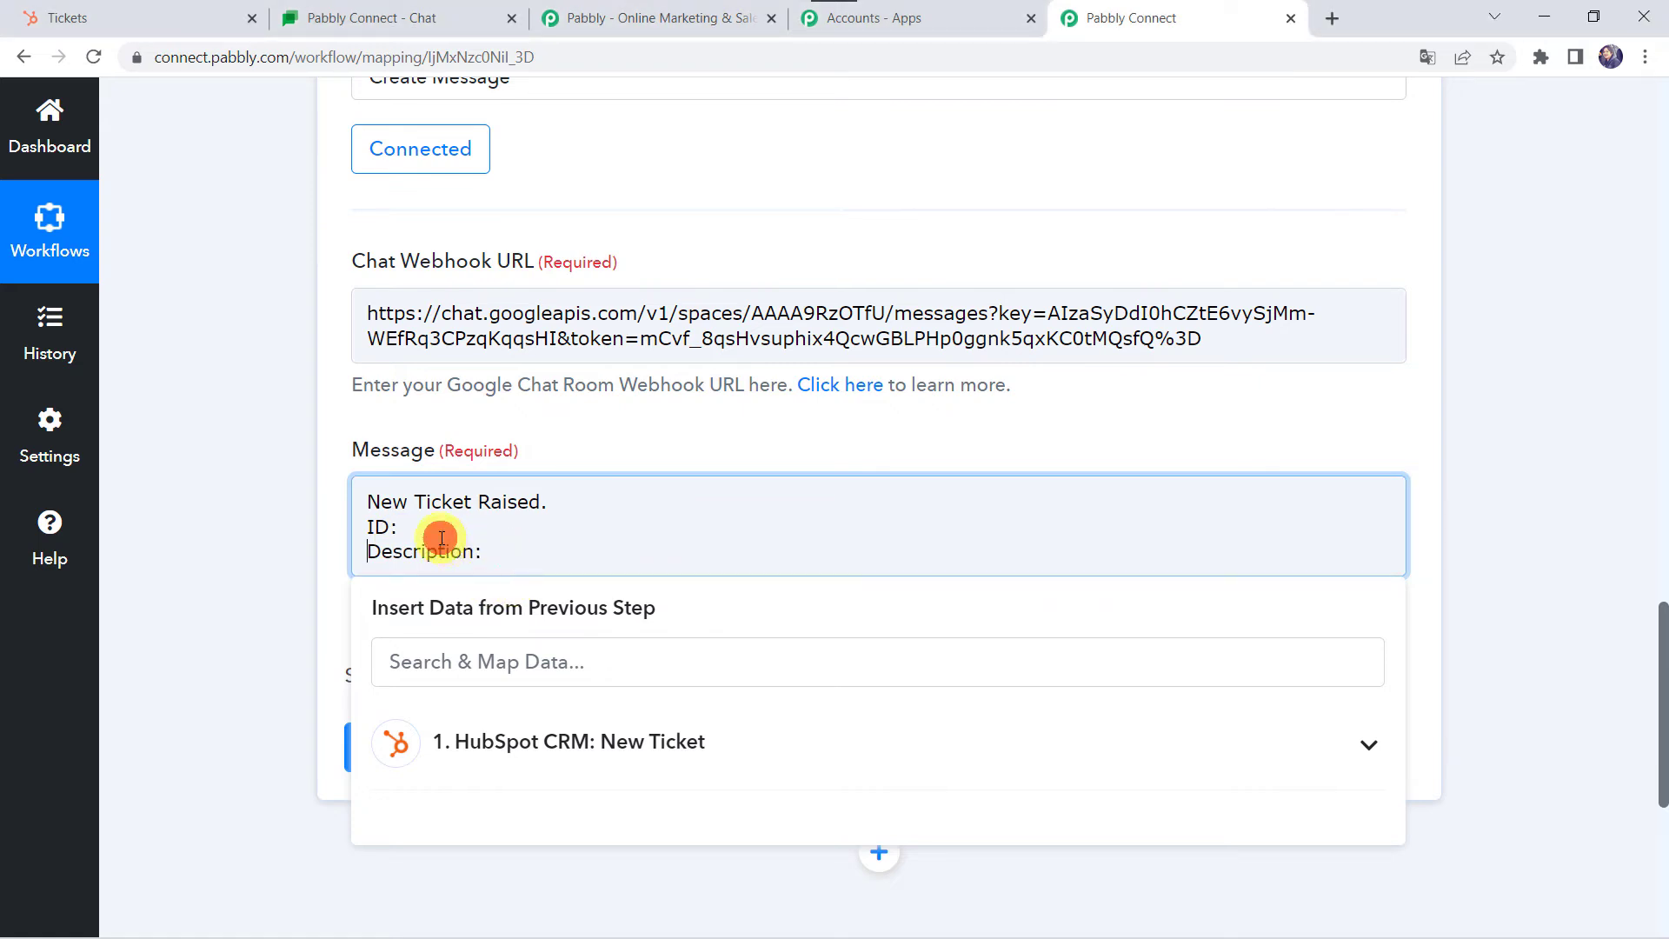
text(Su)
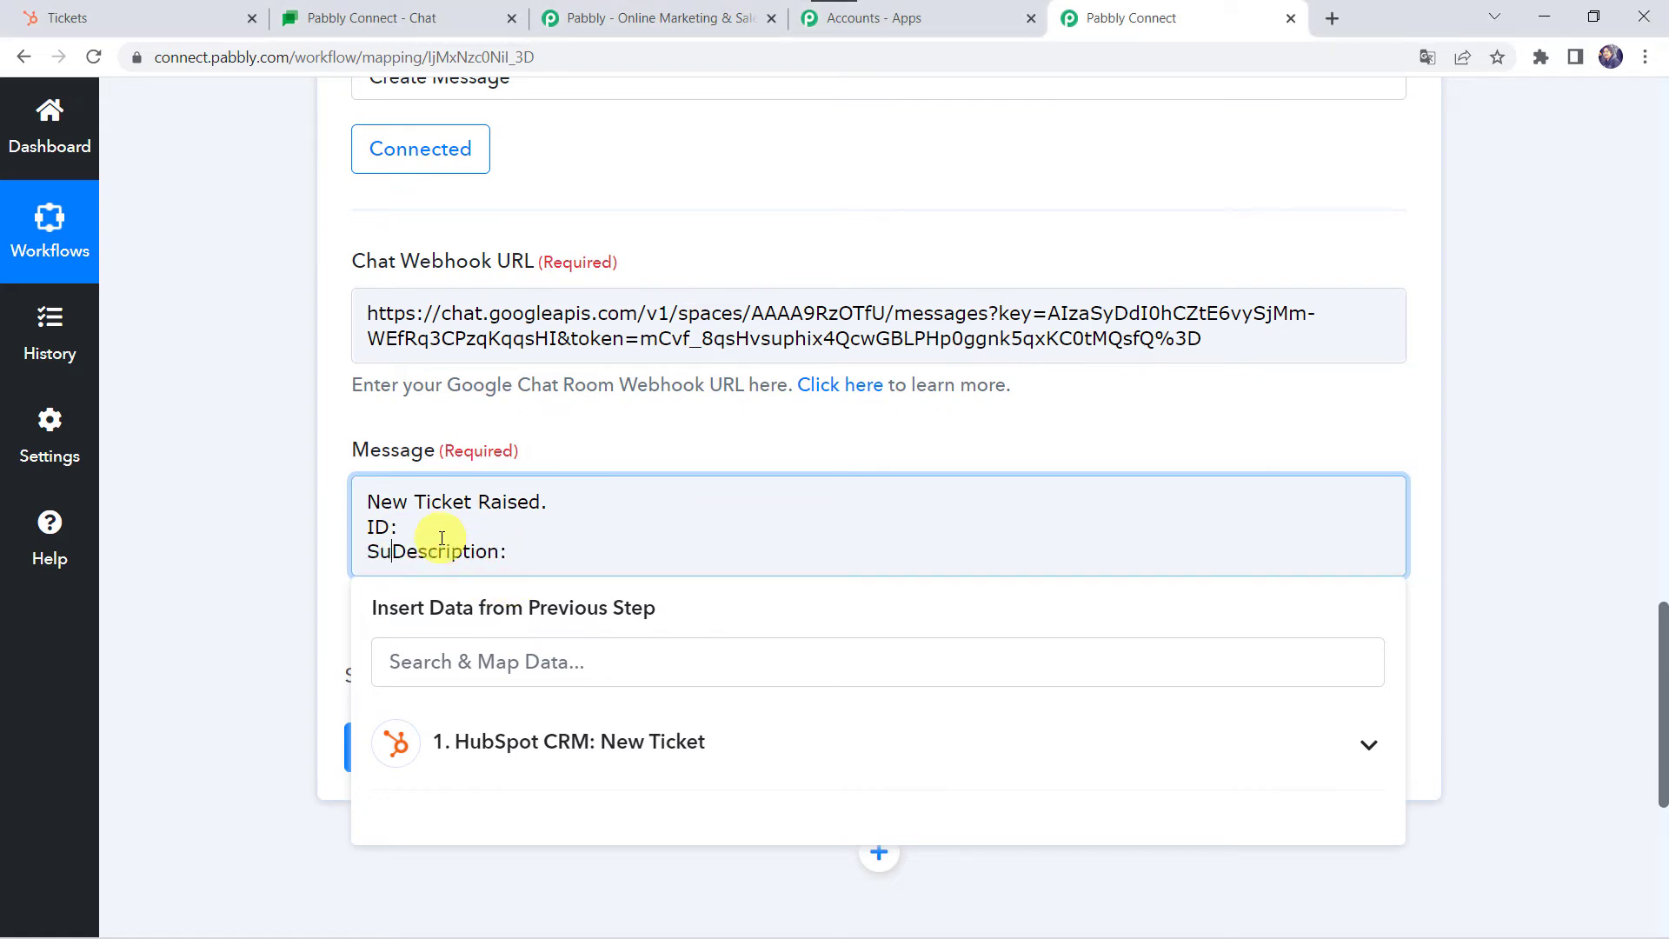
text(bject:)
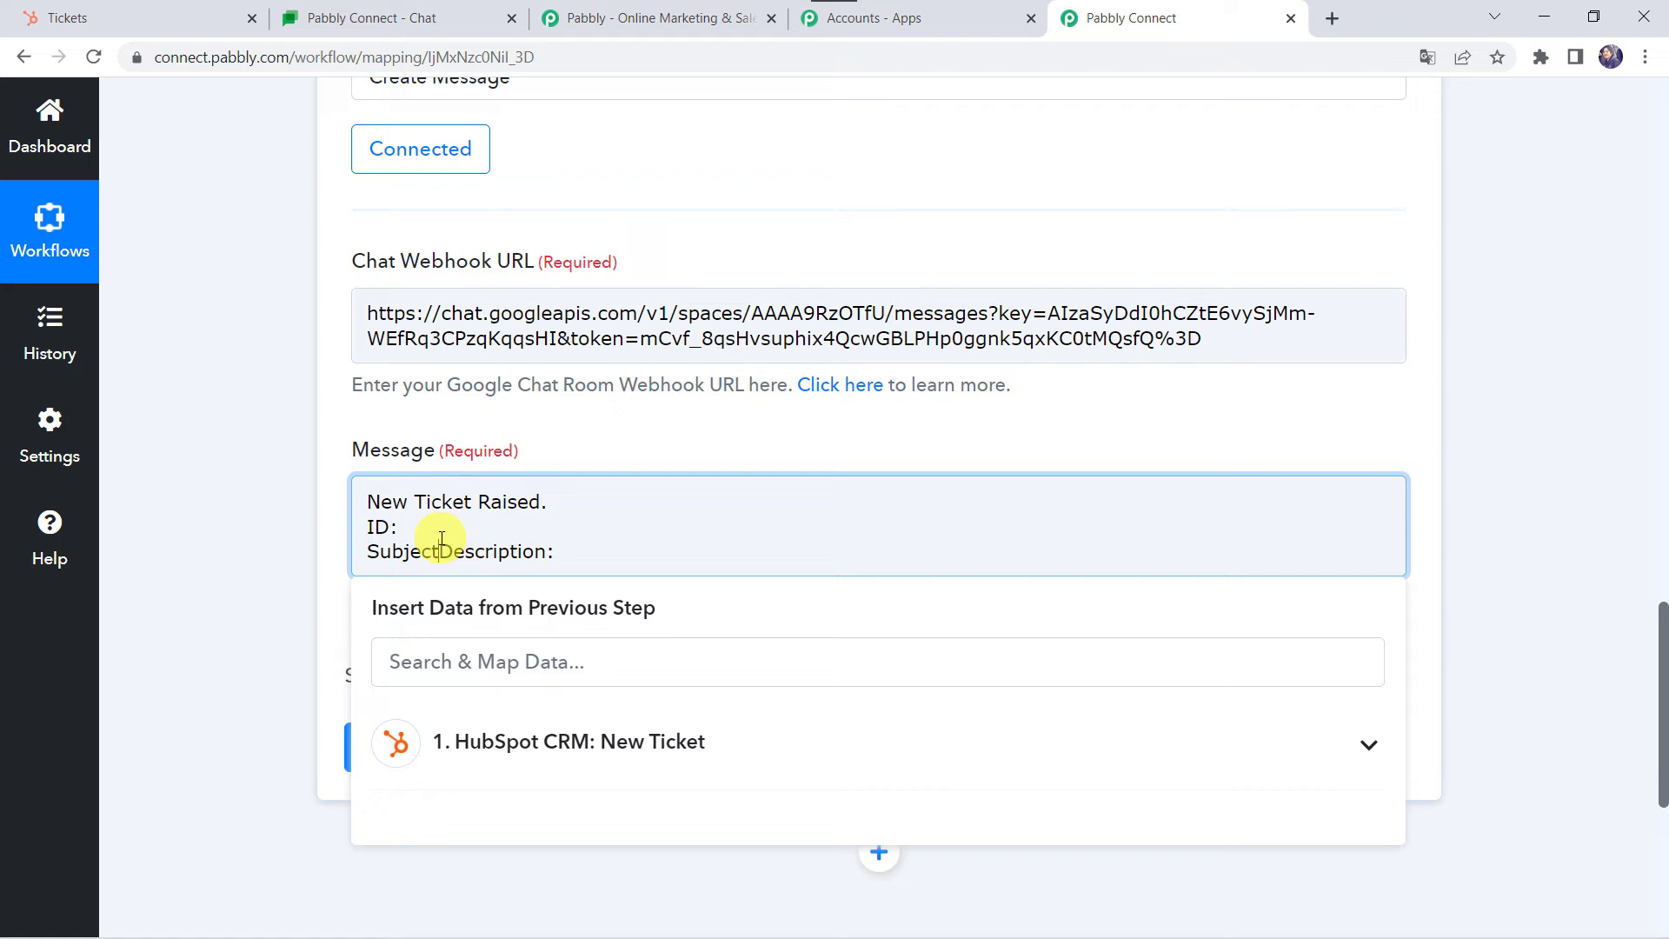
key(Return)
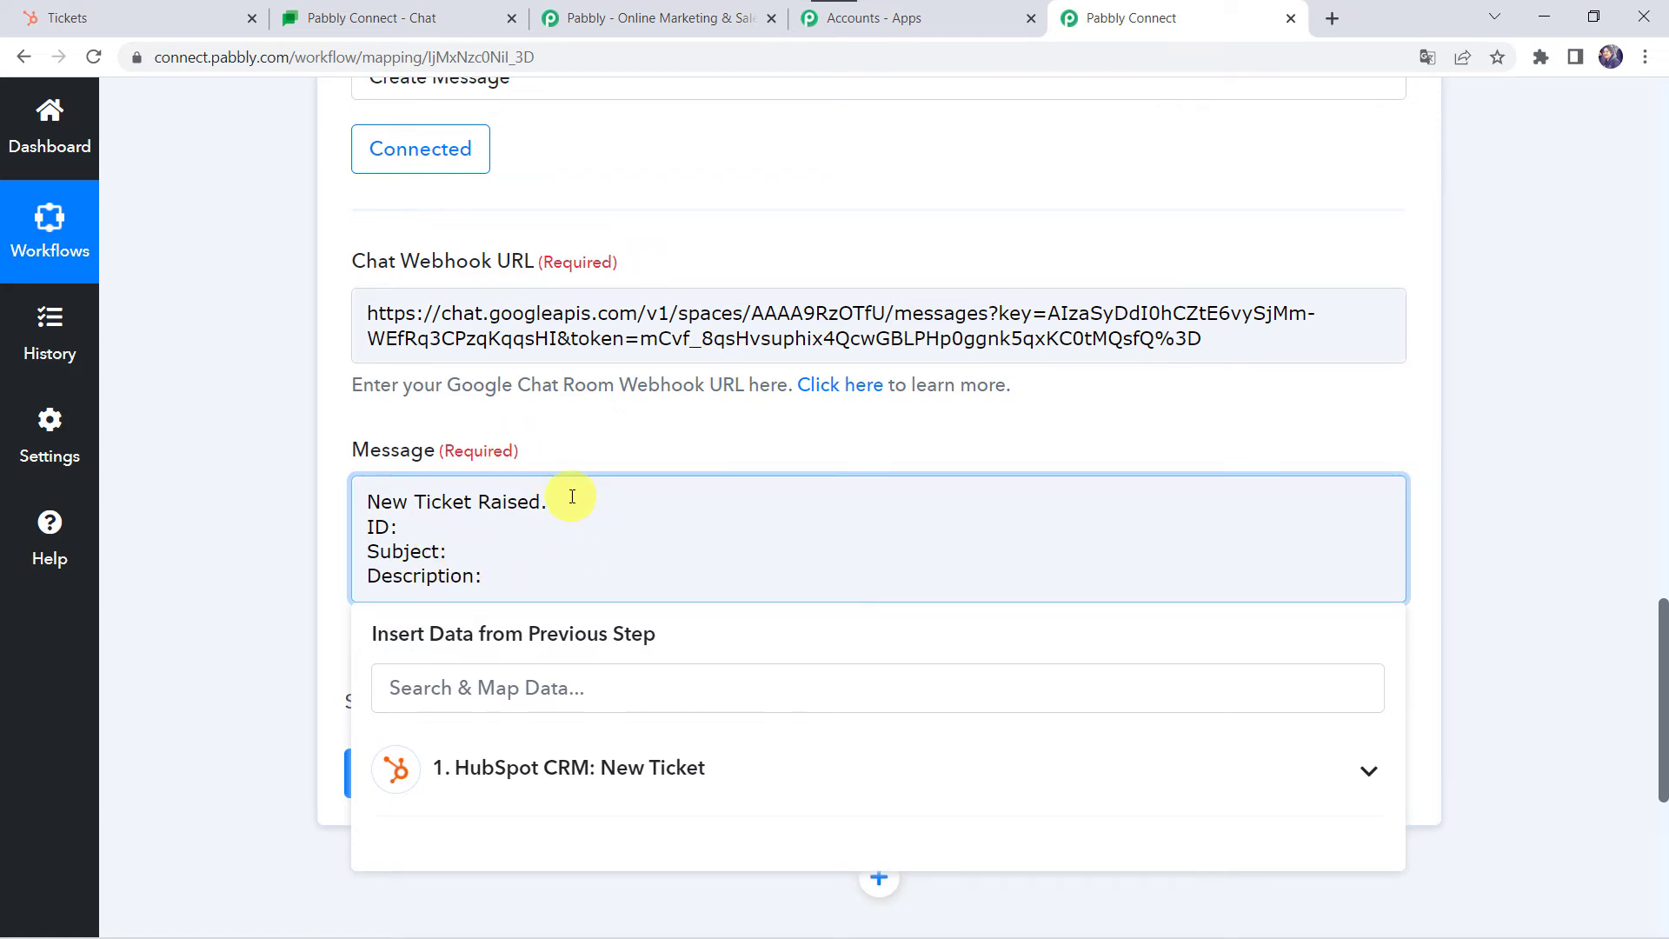
click(570, 500)
key(Return)
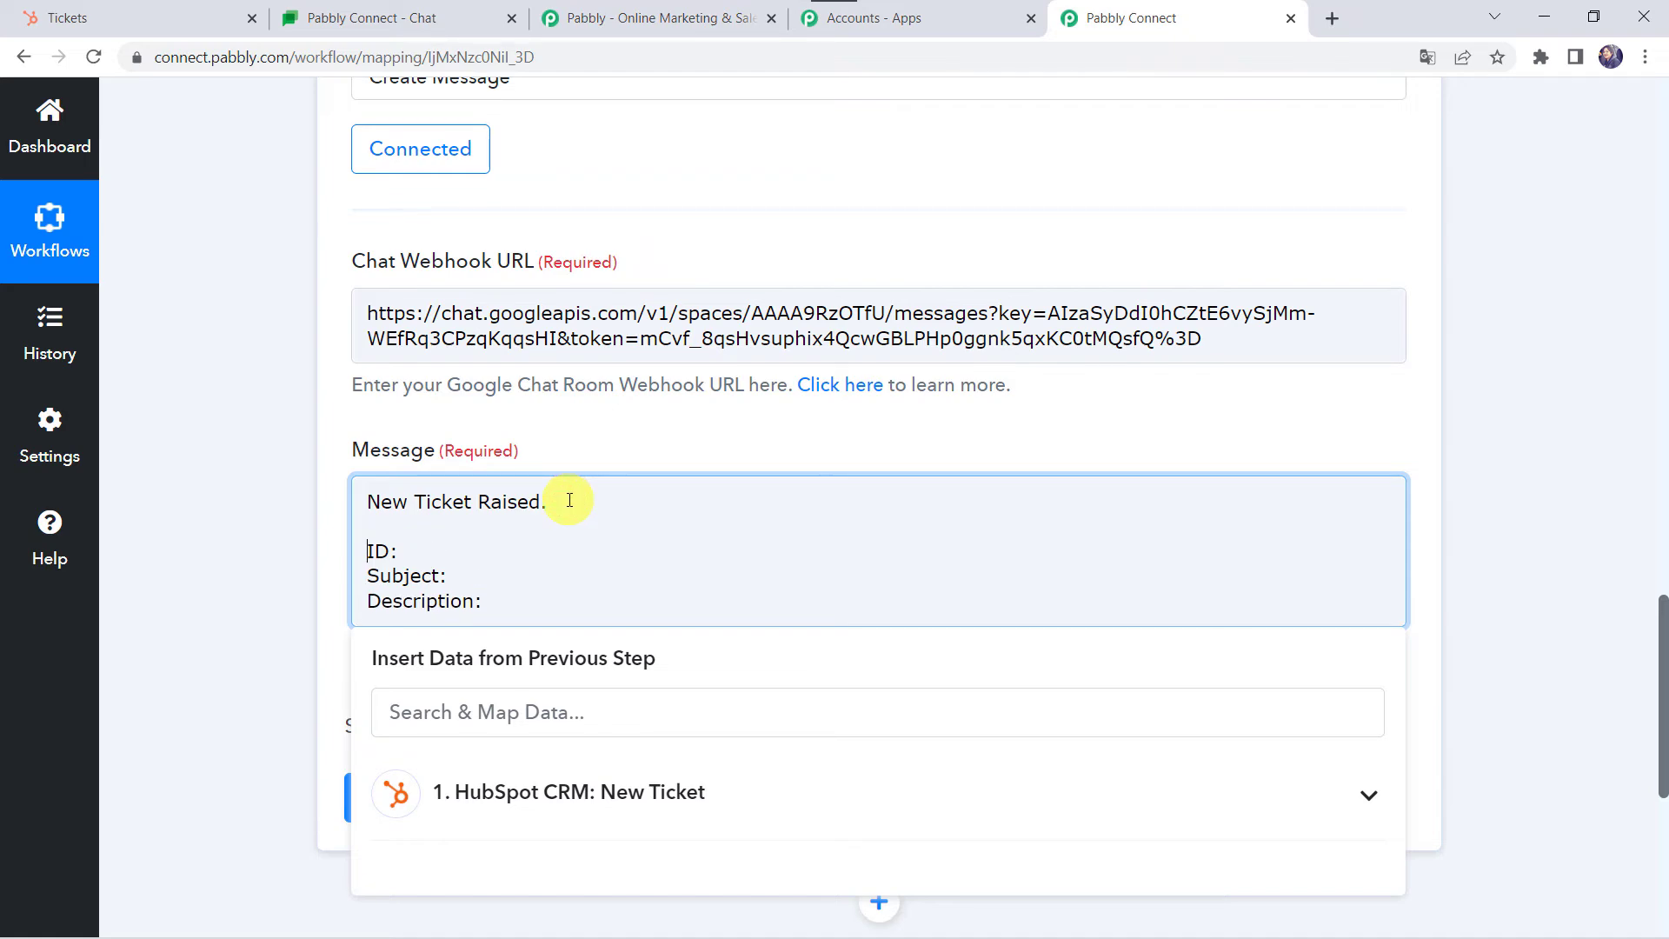
click(232, 263)
- Map the HubSpot ticket's Id field after "ID:" in the message
scroll(232, 261, up, 15)
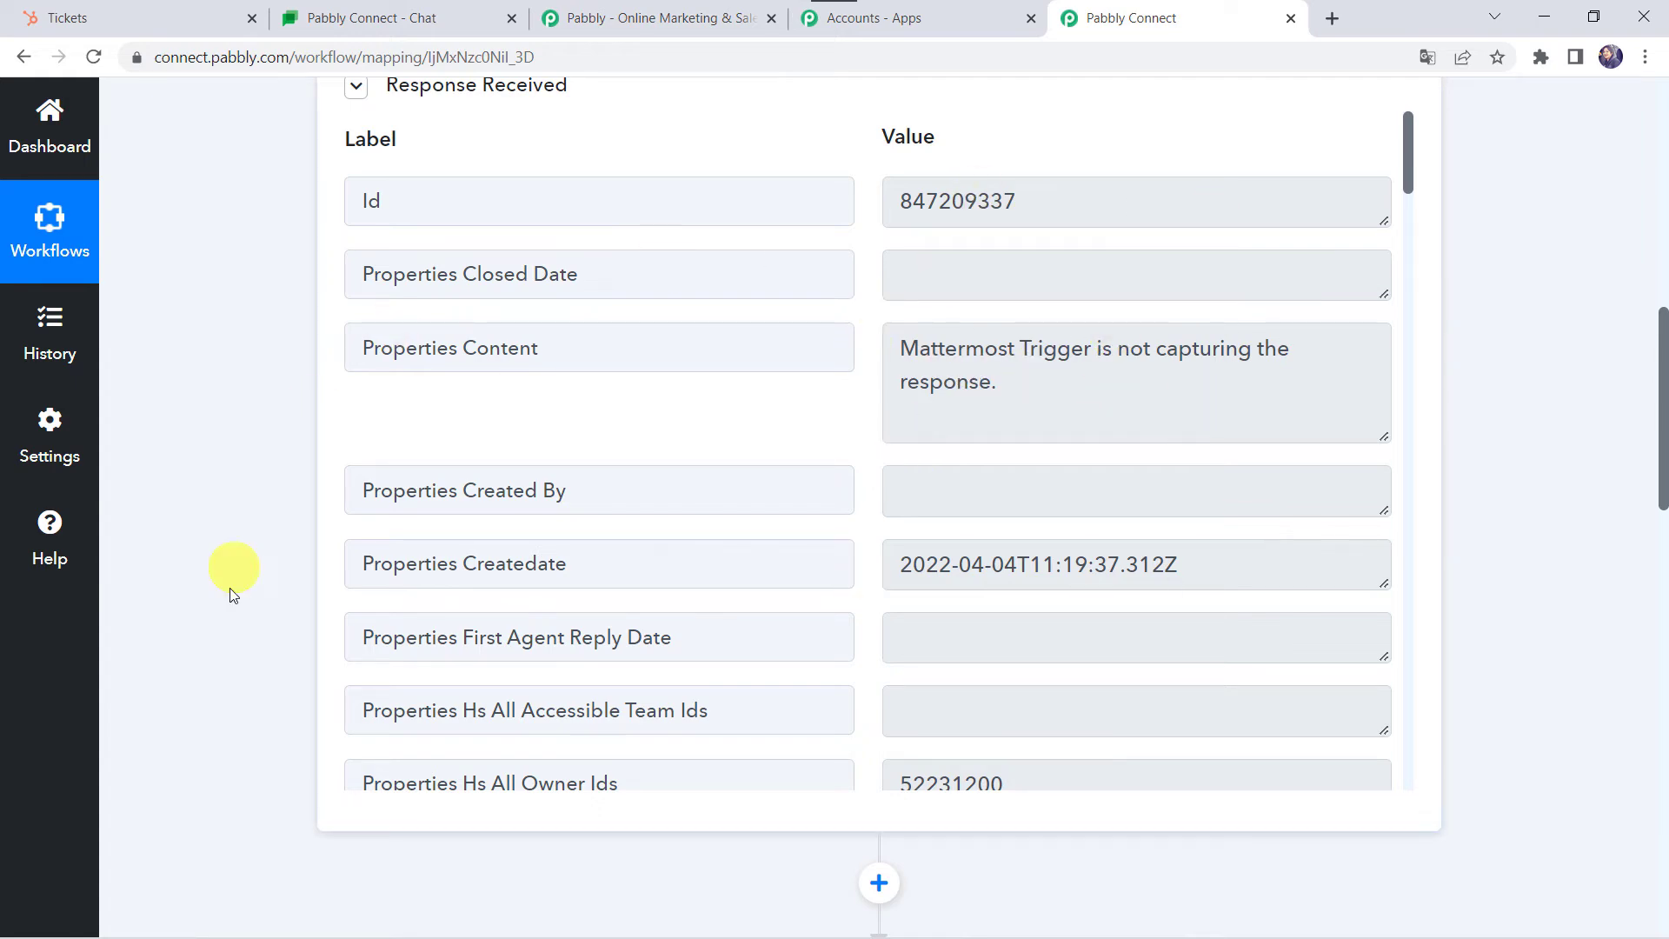
scroll(207, 639, down, 15)
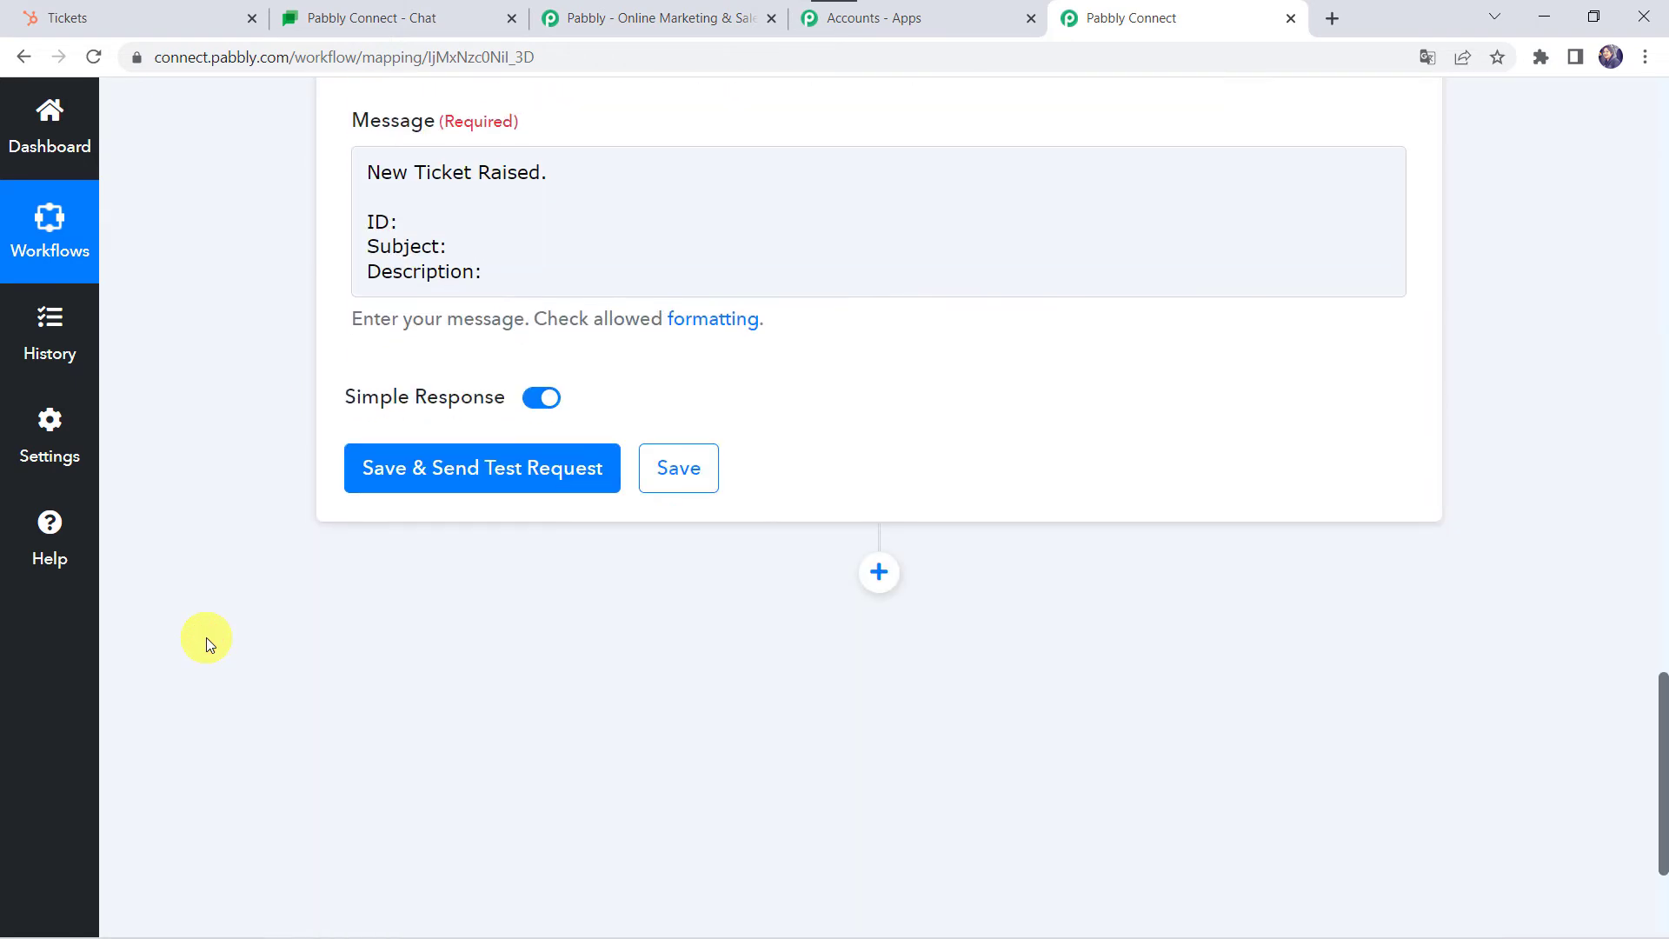
scroll(206, 639, up, 2)
click(422, 400)
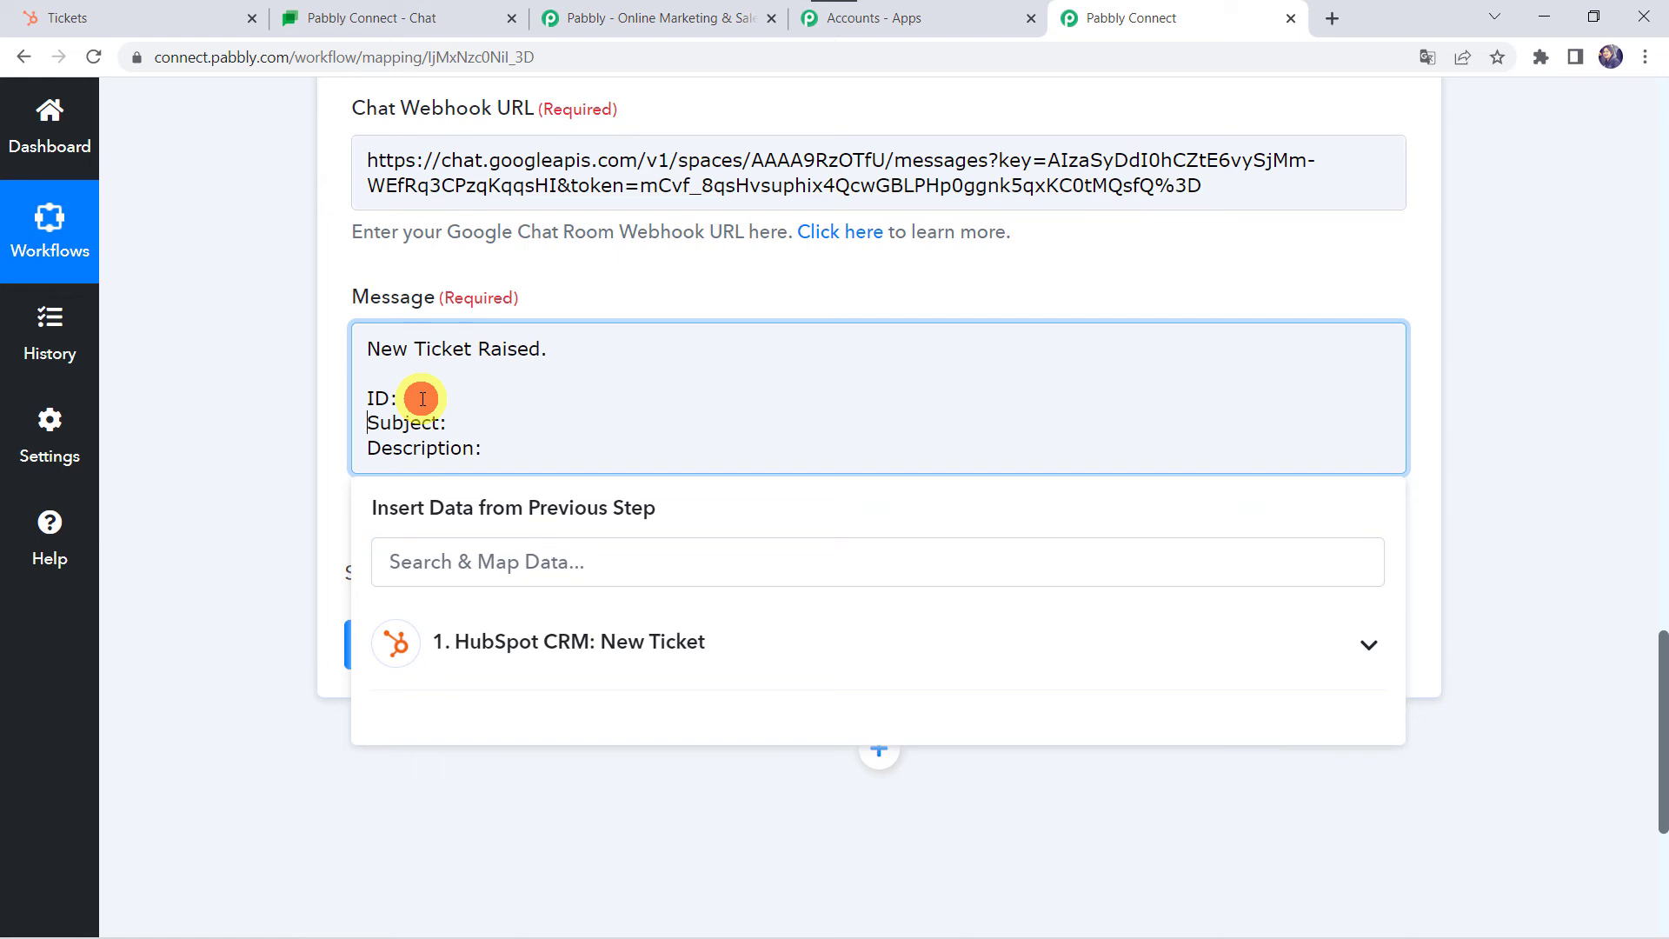
click(403, 398)
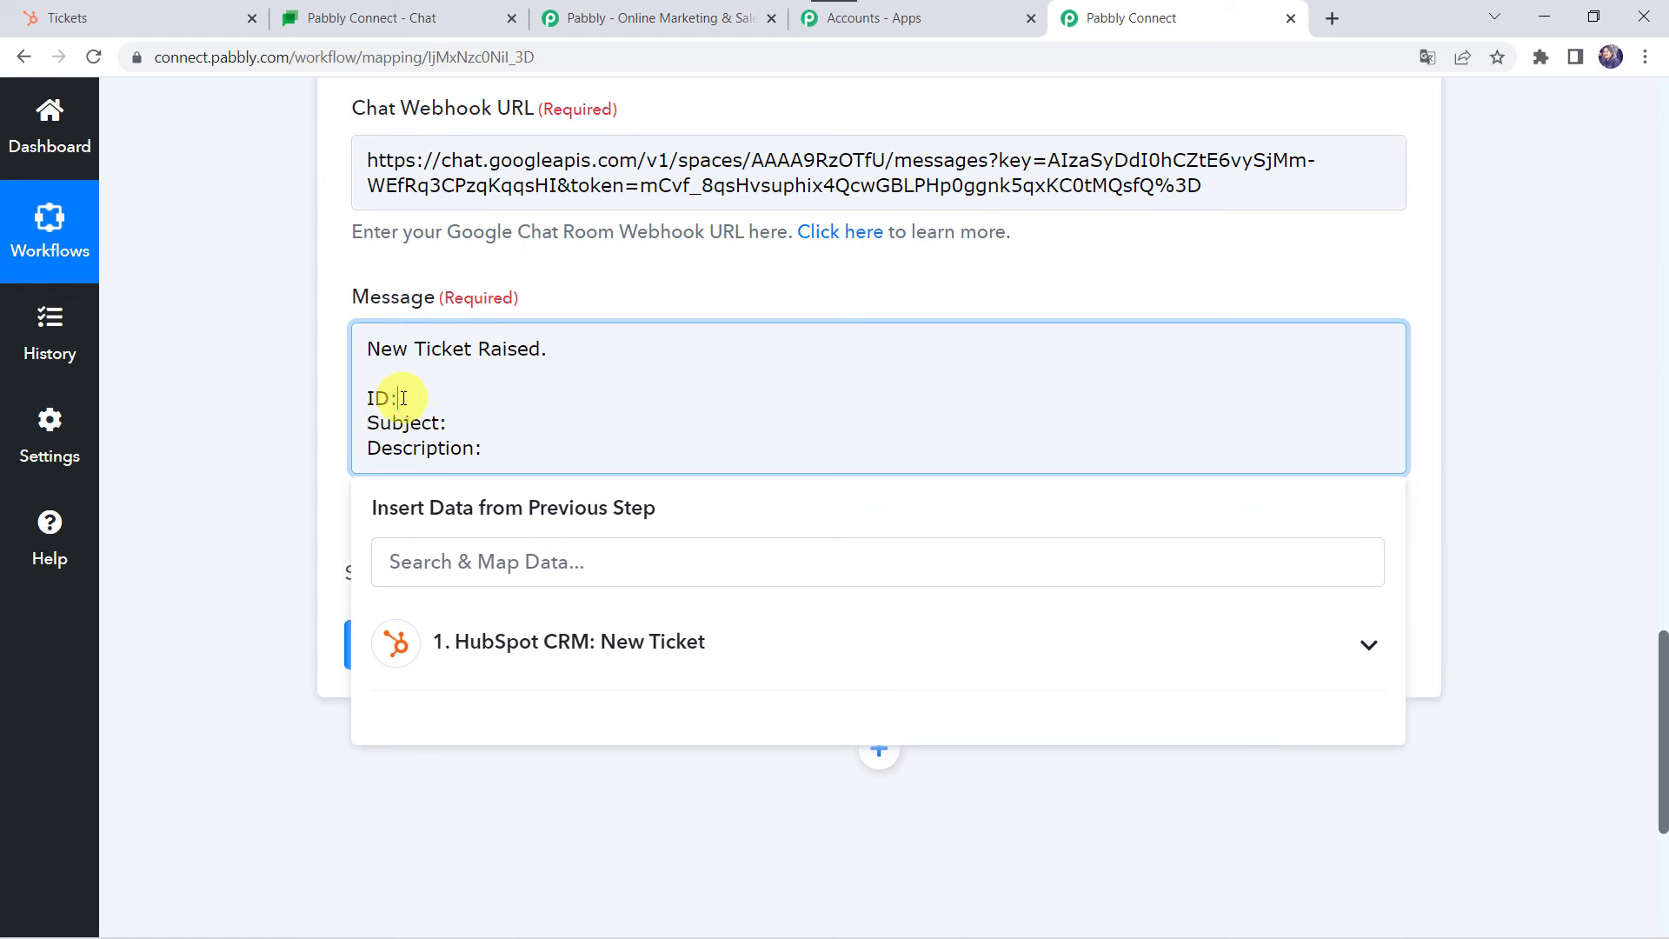
click(489, 656)
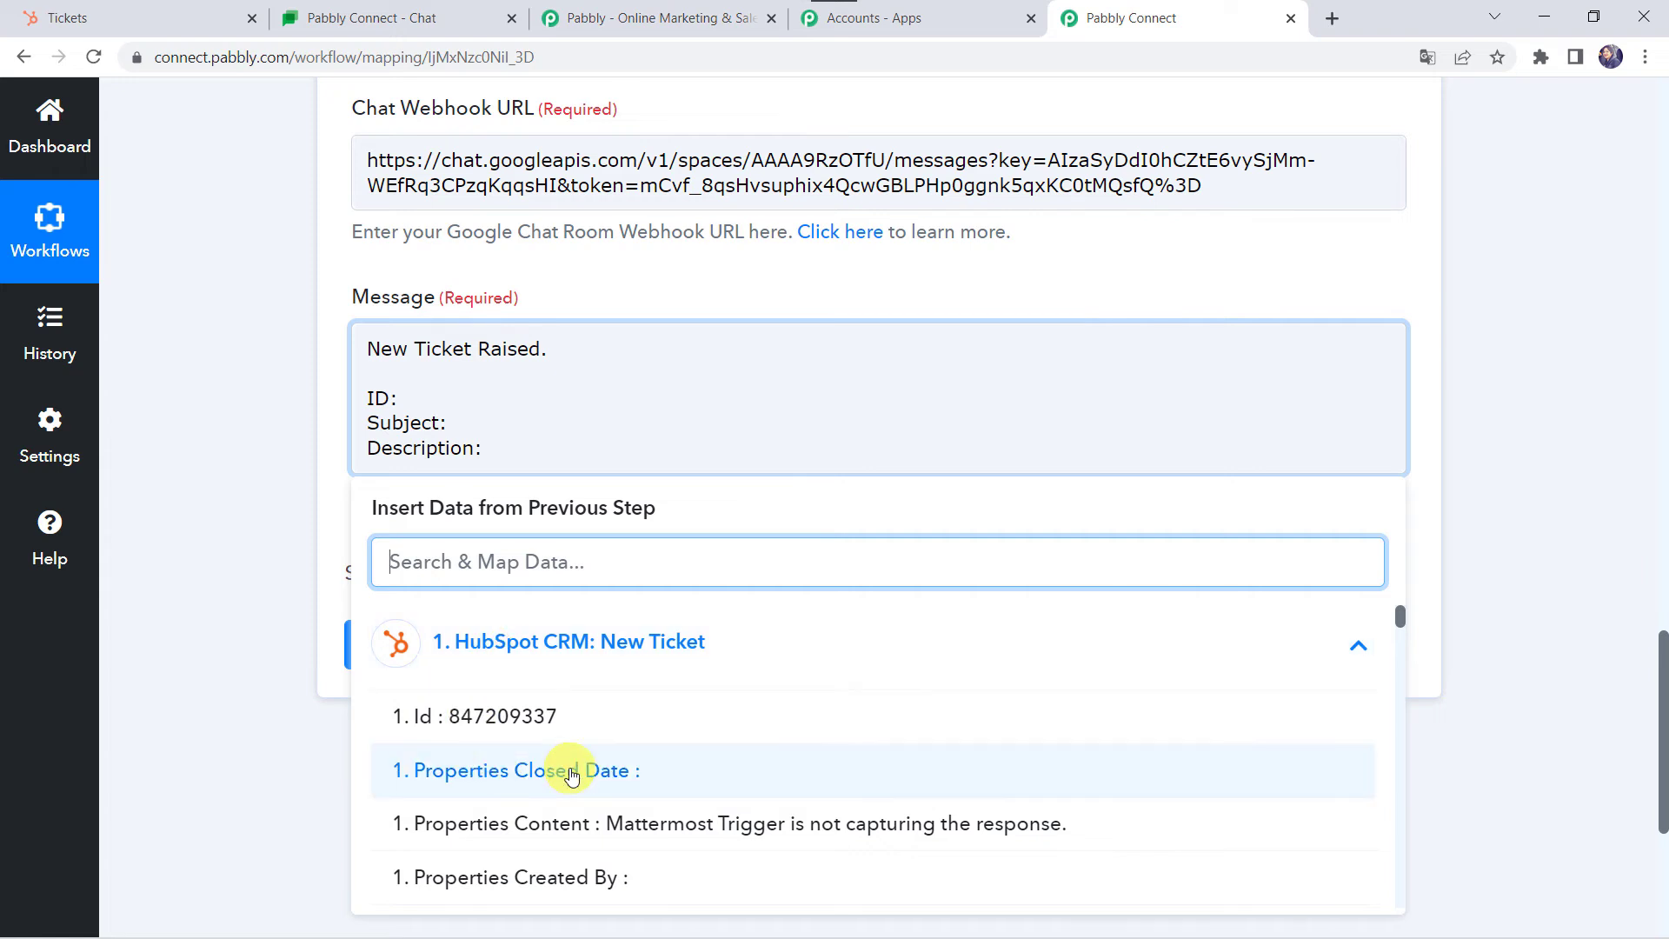
text(id)
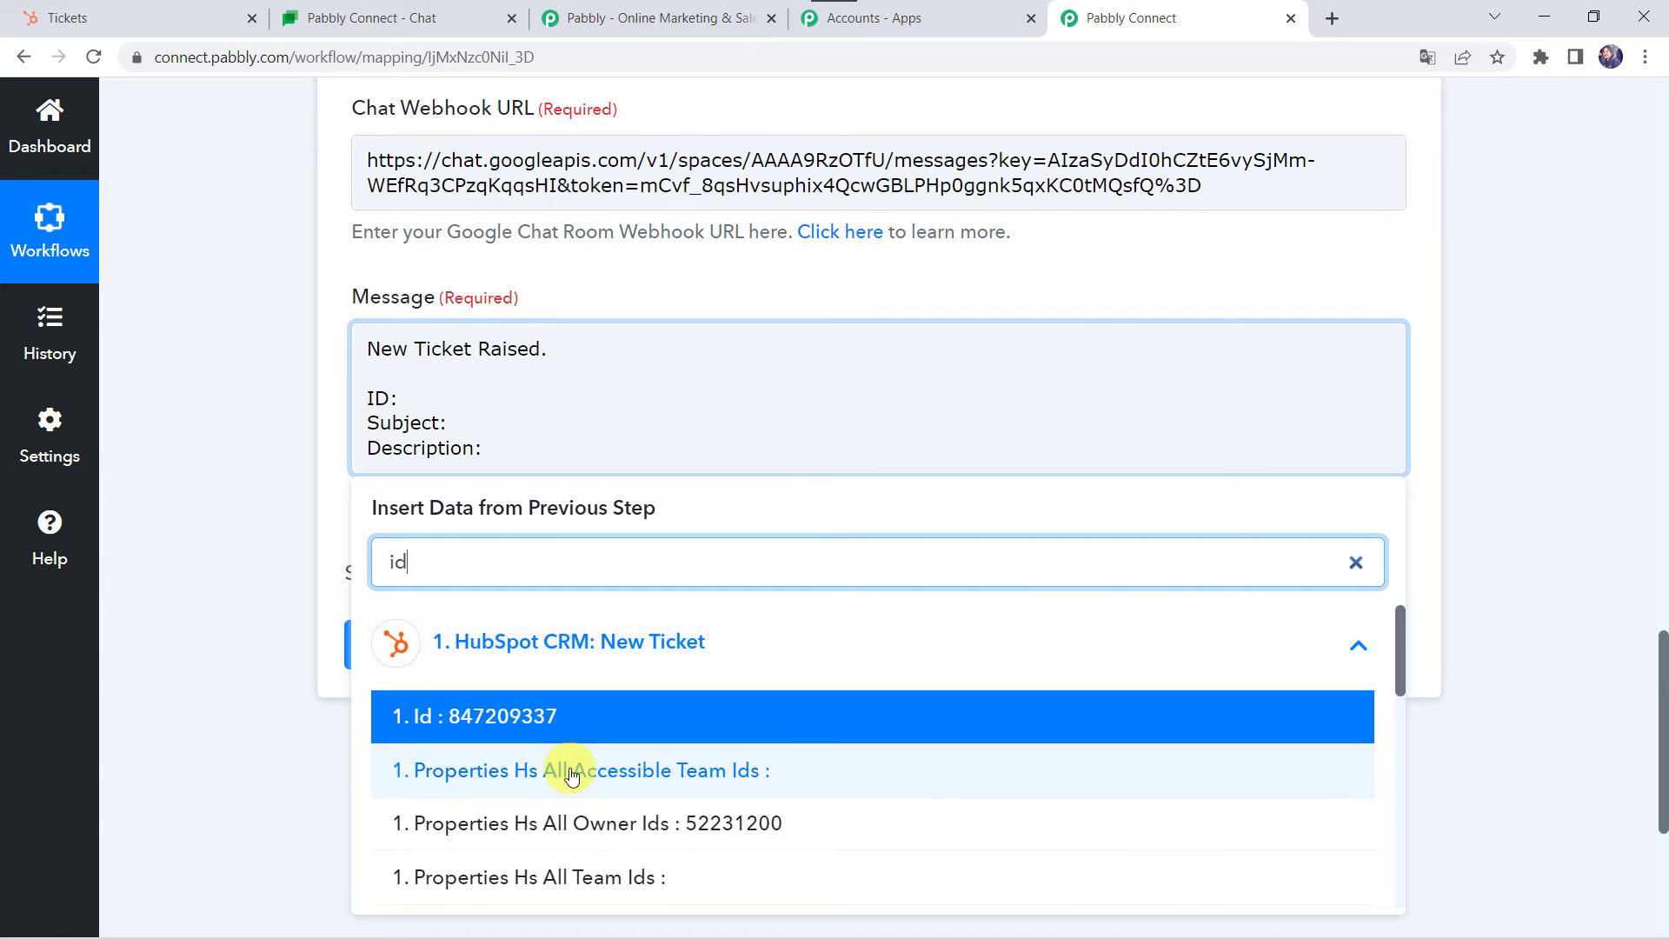
click(497, 728)
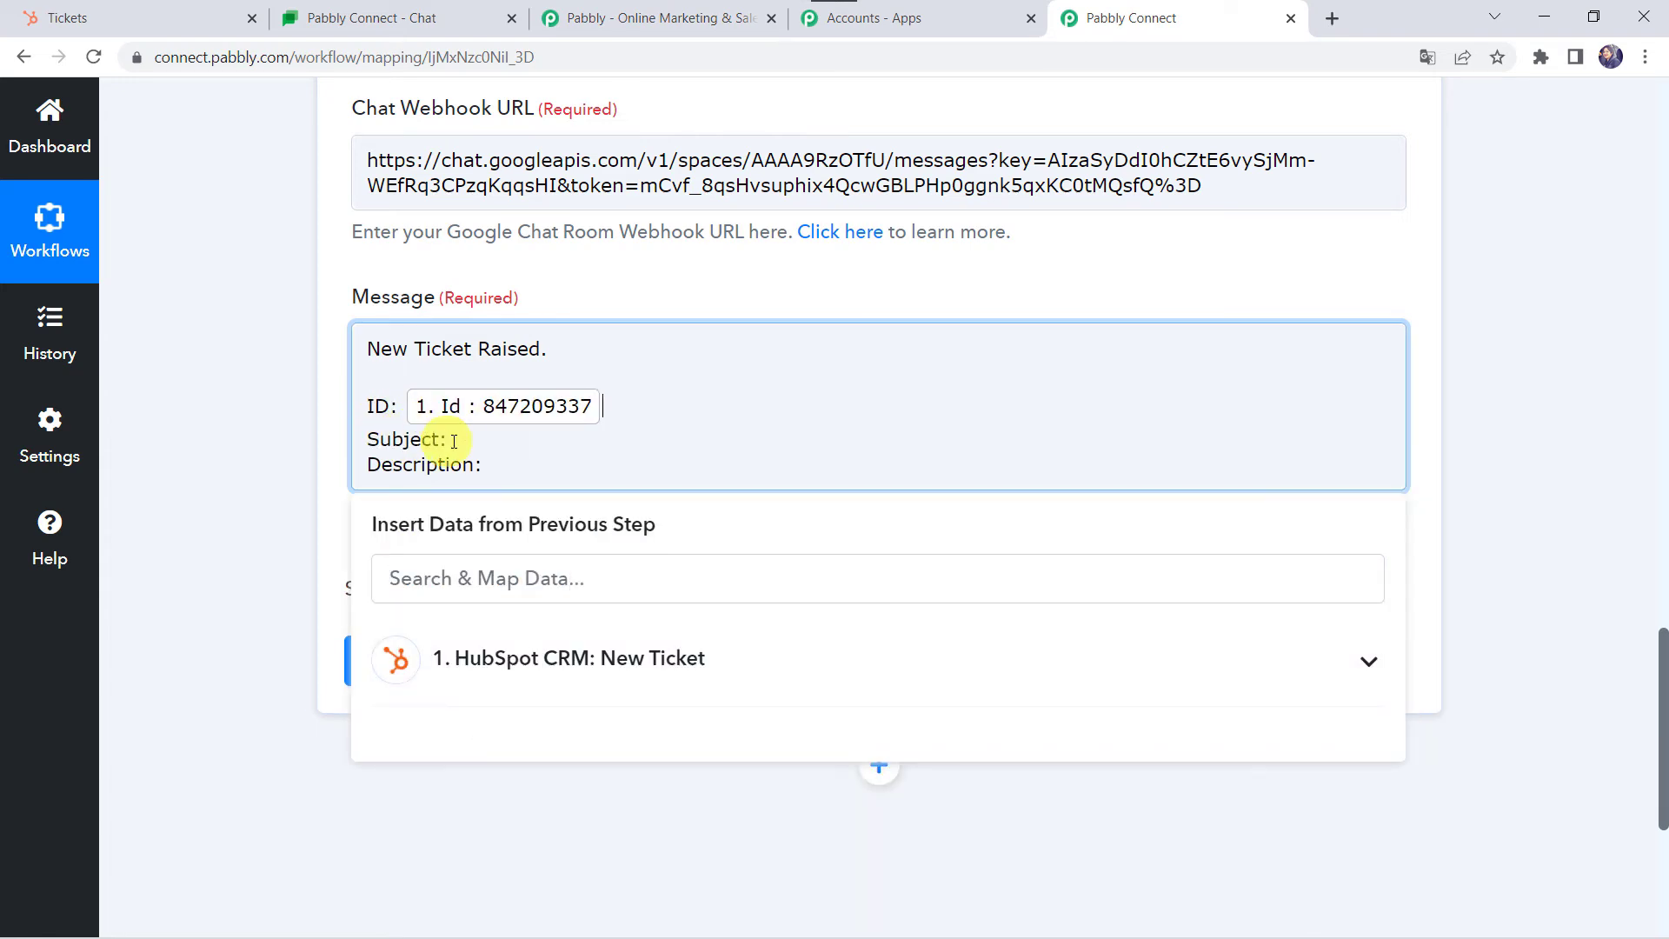
- Map the HubSpot ticket's Properties Subject field after "Subject:" in the message
click(457, 443)
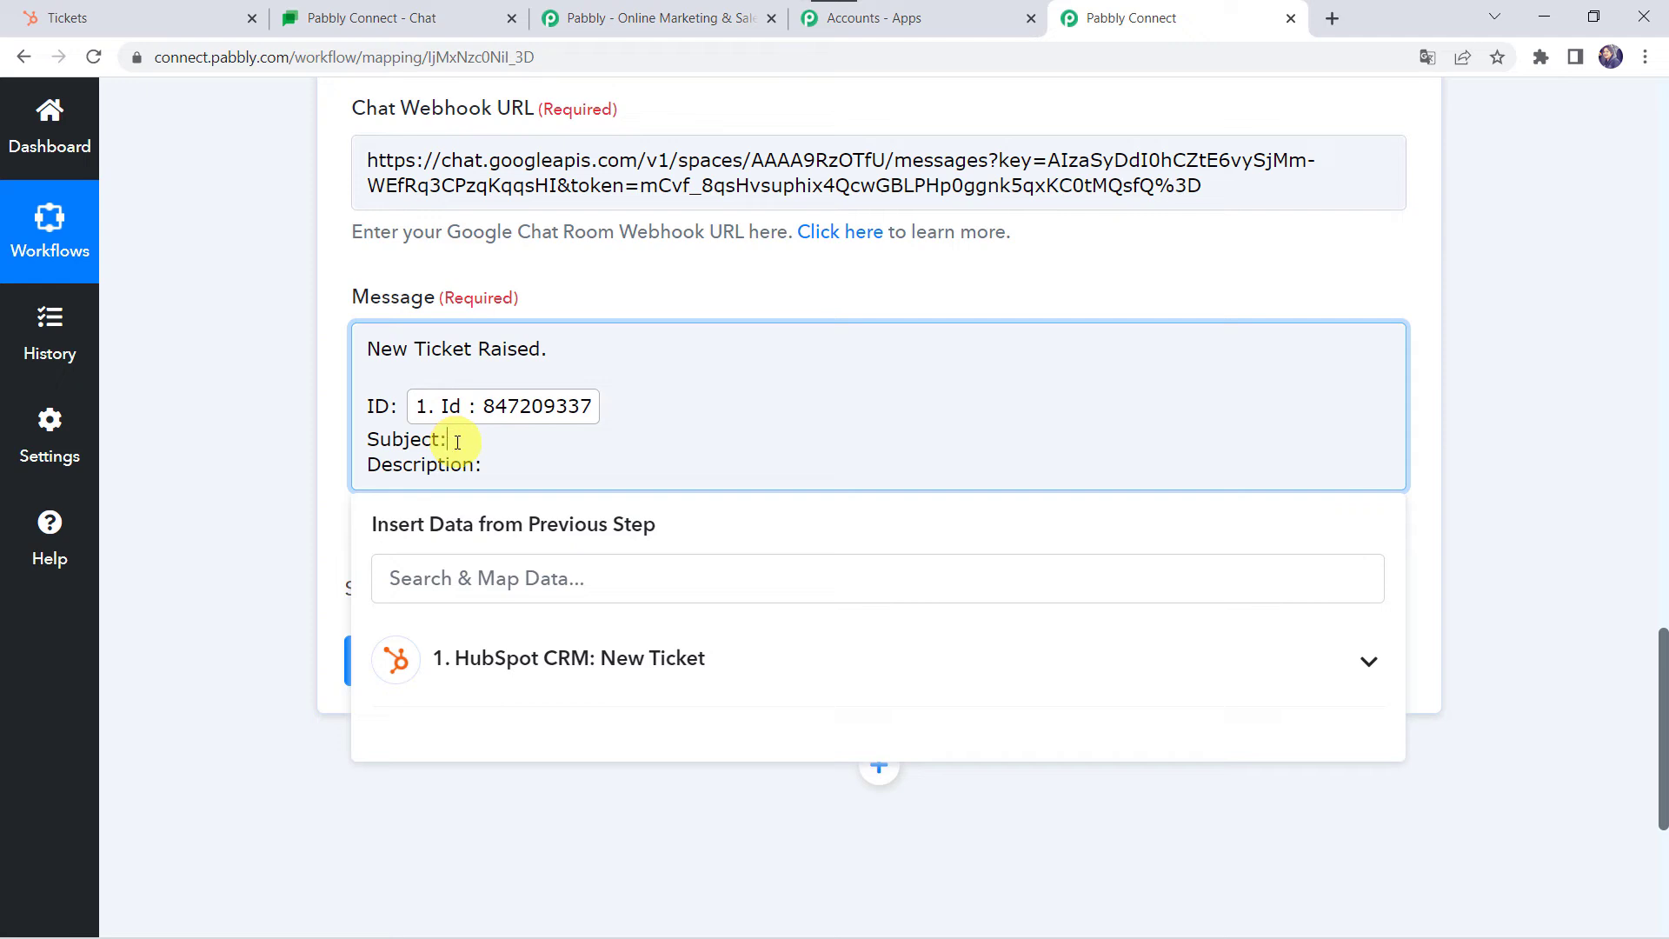
click(529, 675)
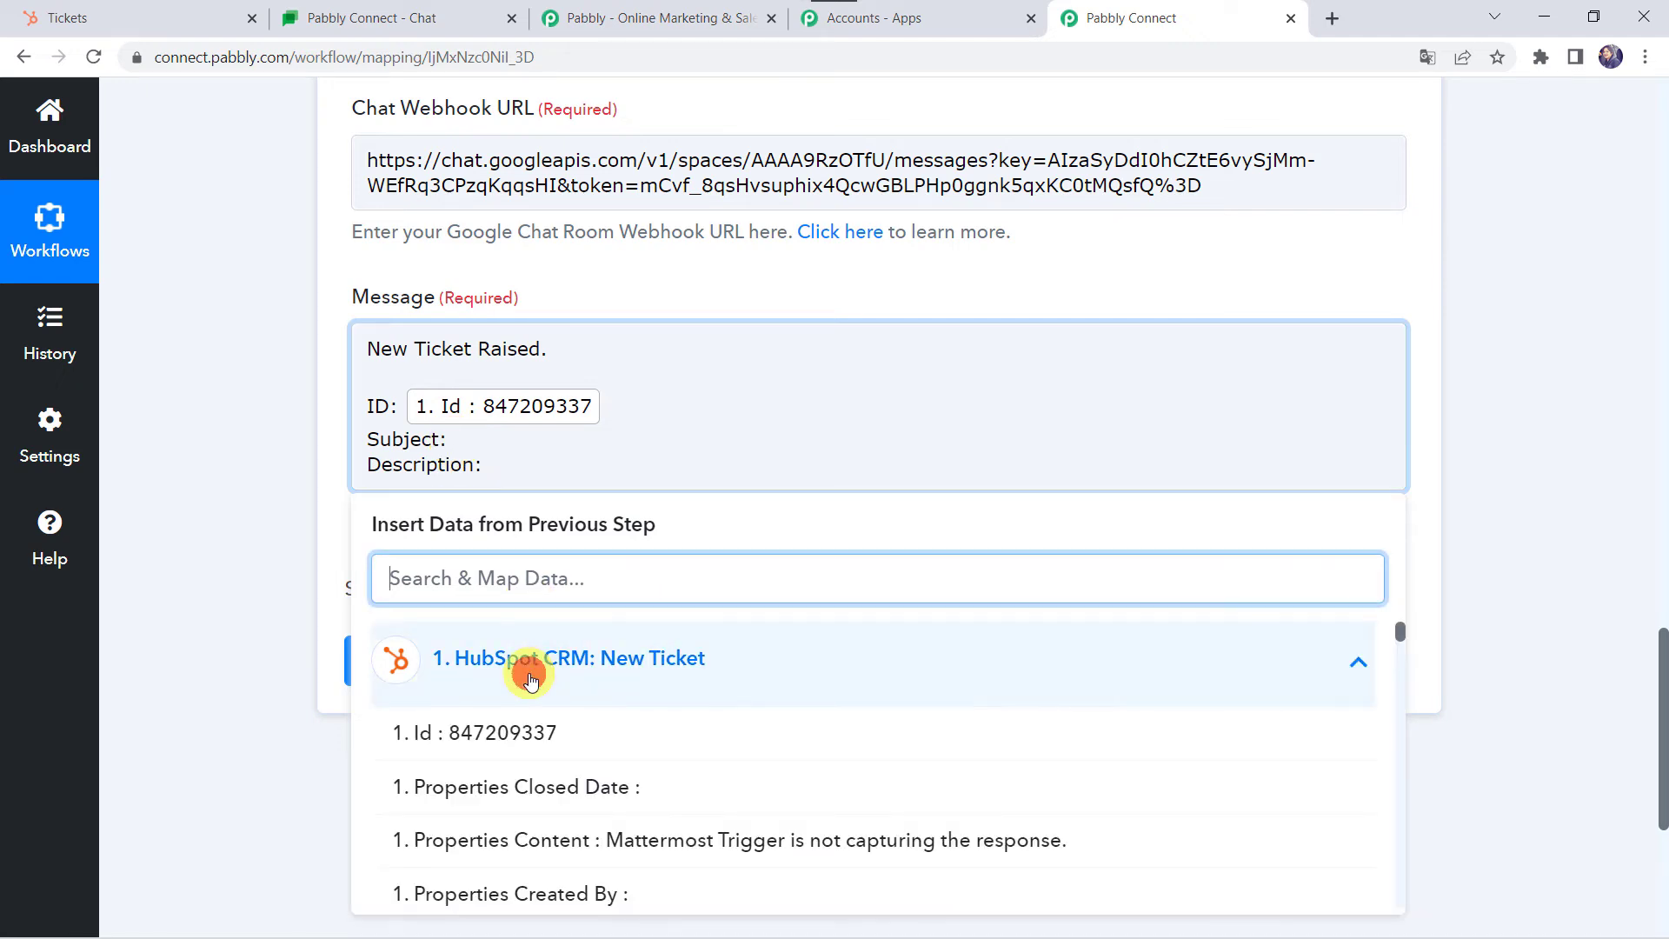
text(sub)
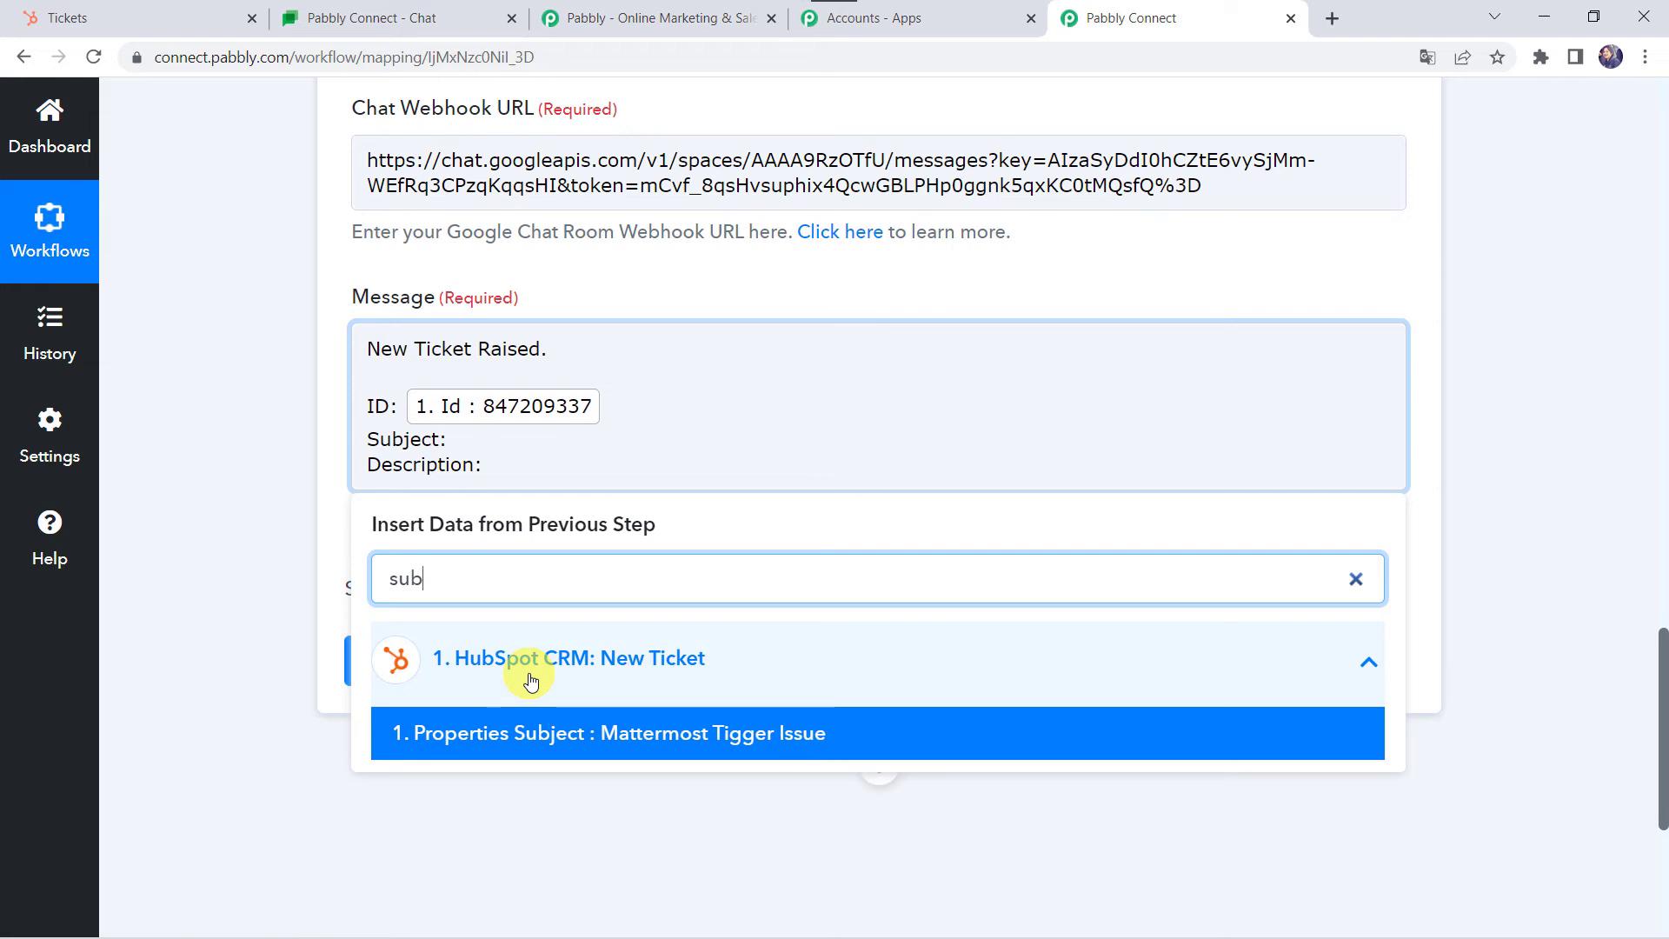
click(634, 749)
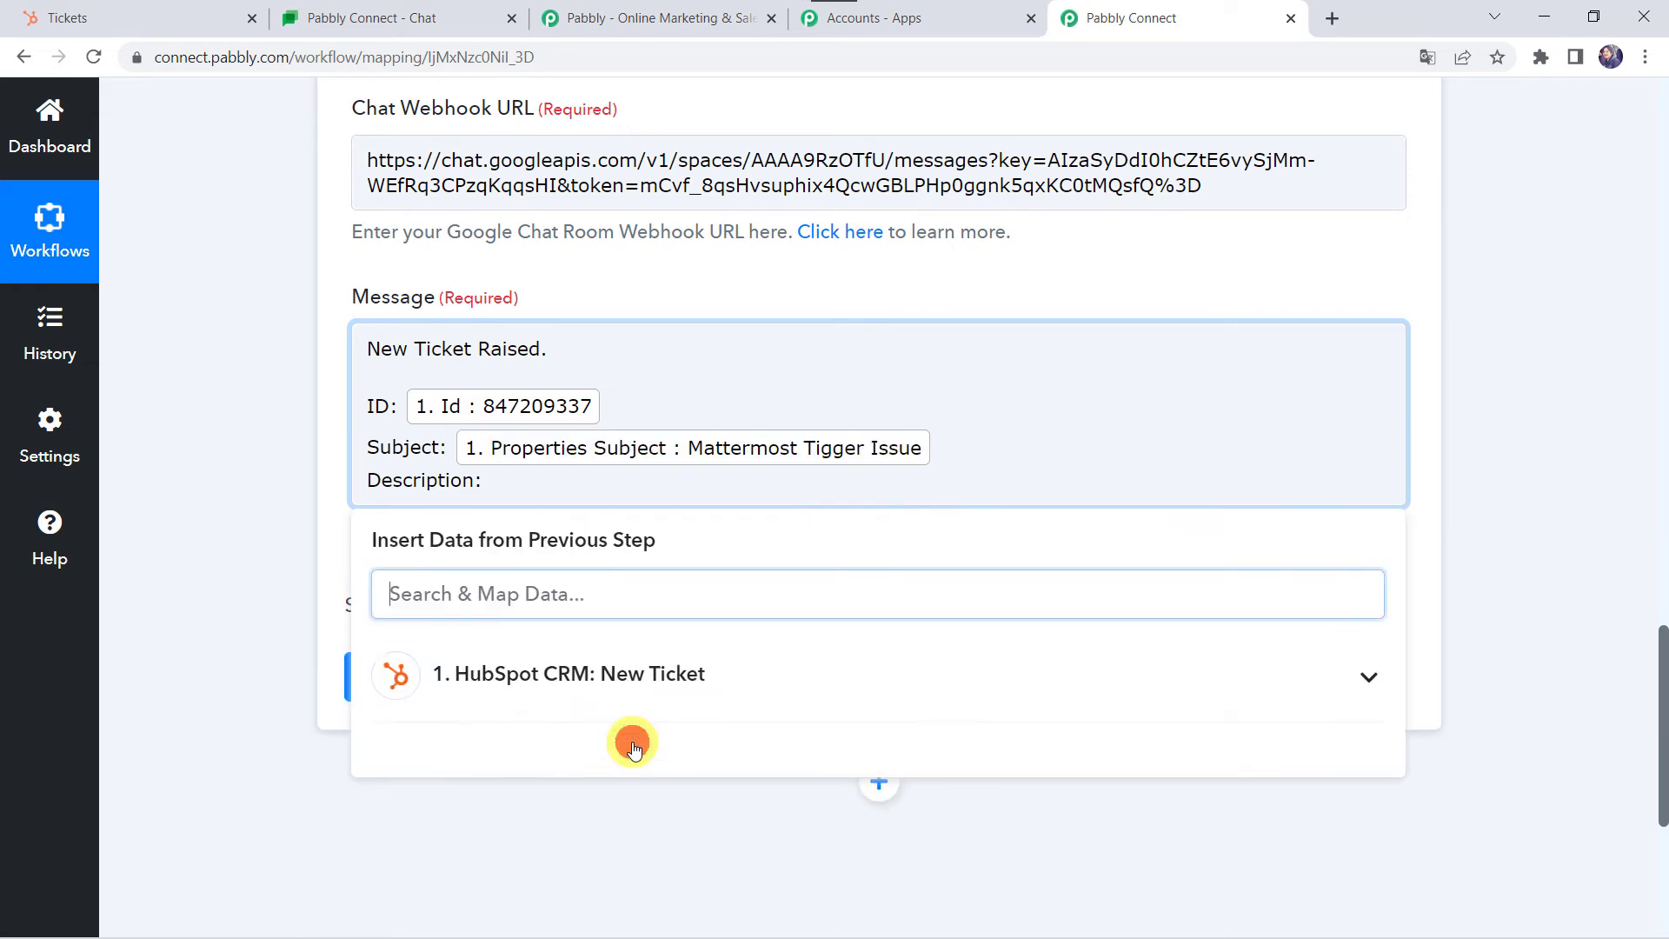
- Map the HubSpot ticket's Properties Content field after "Description:" in the message
click(488, 480)
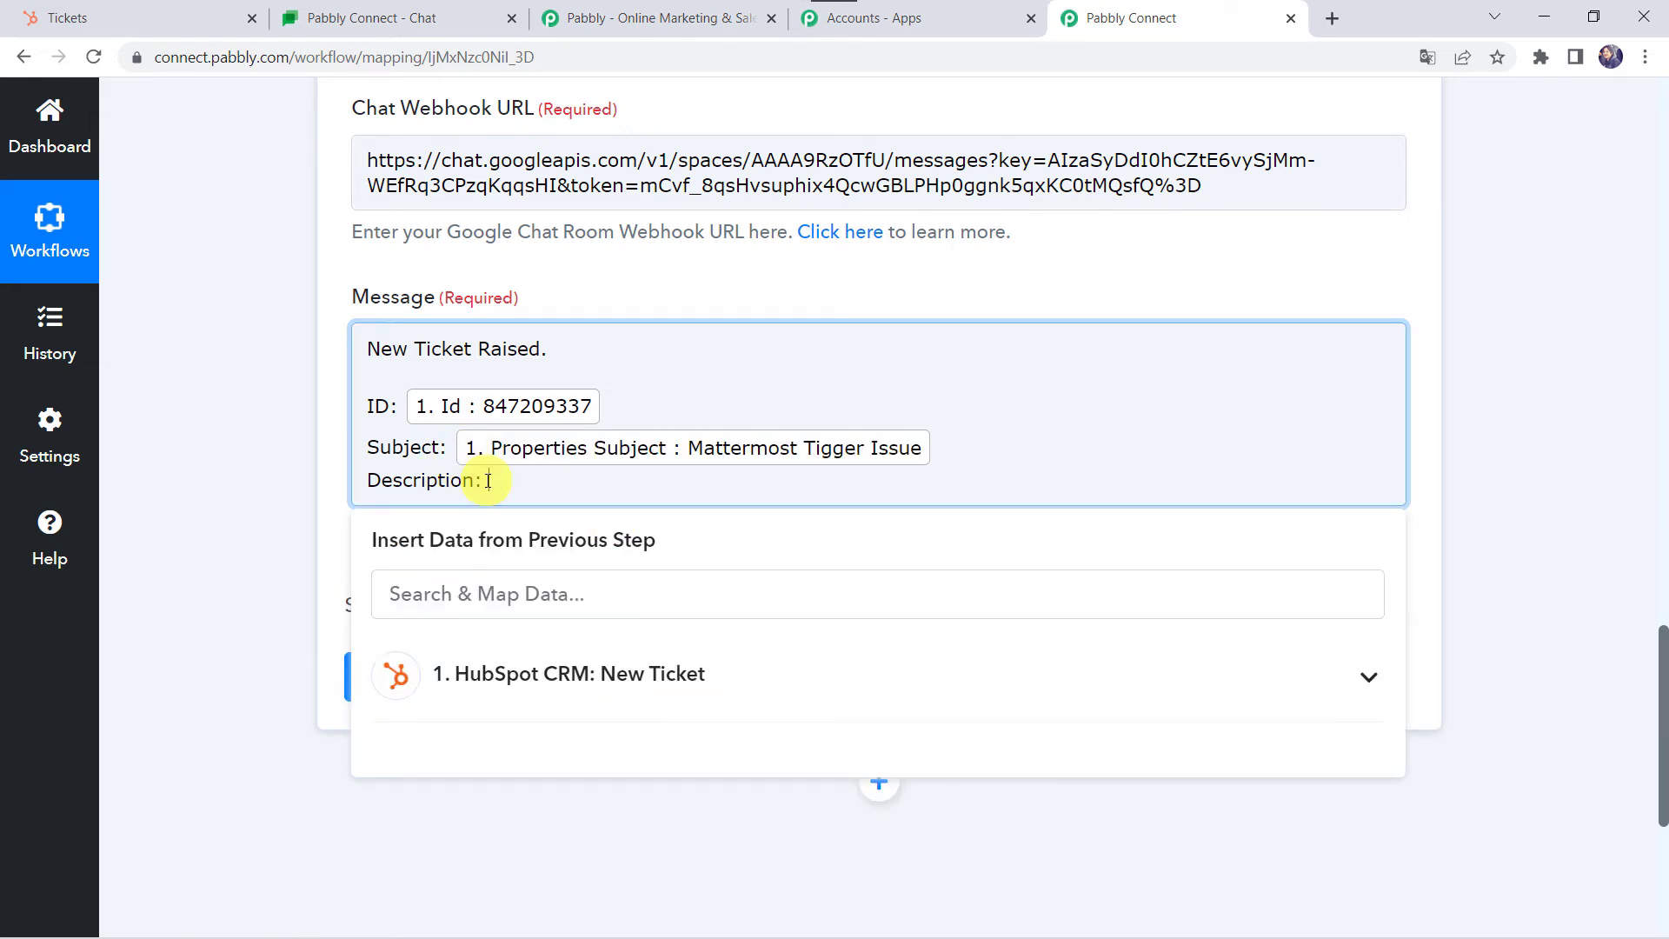
click(498, 674)
text(de)
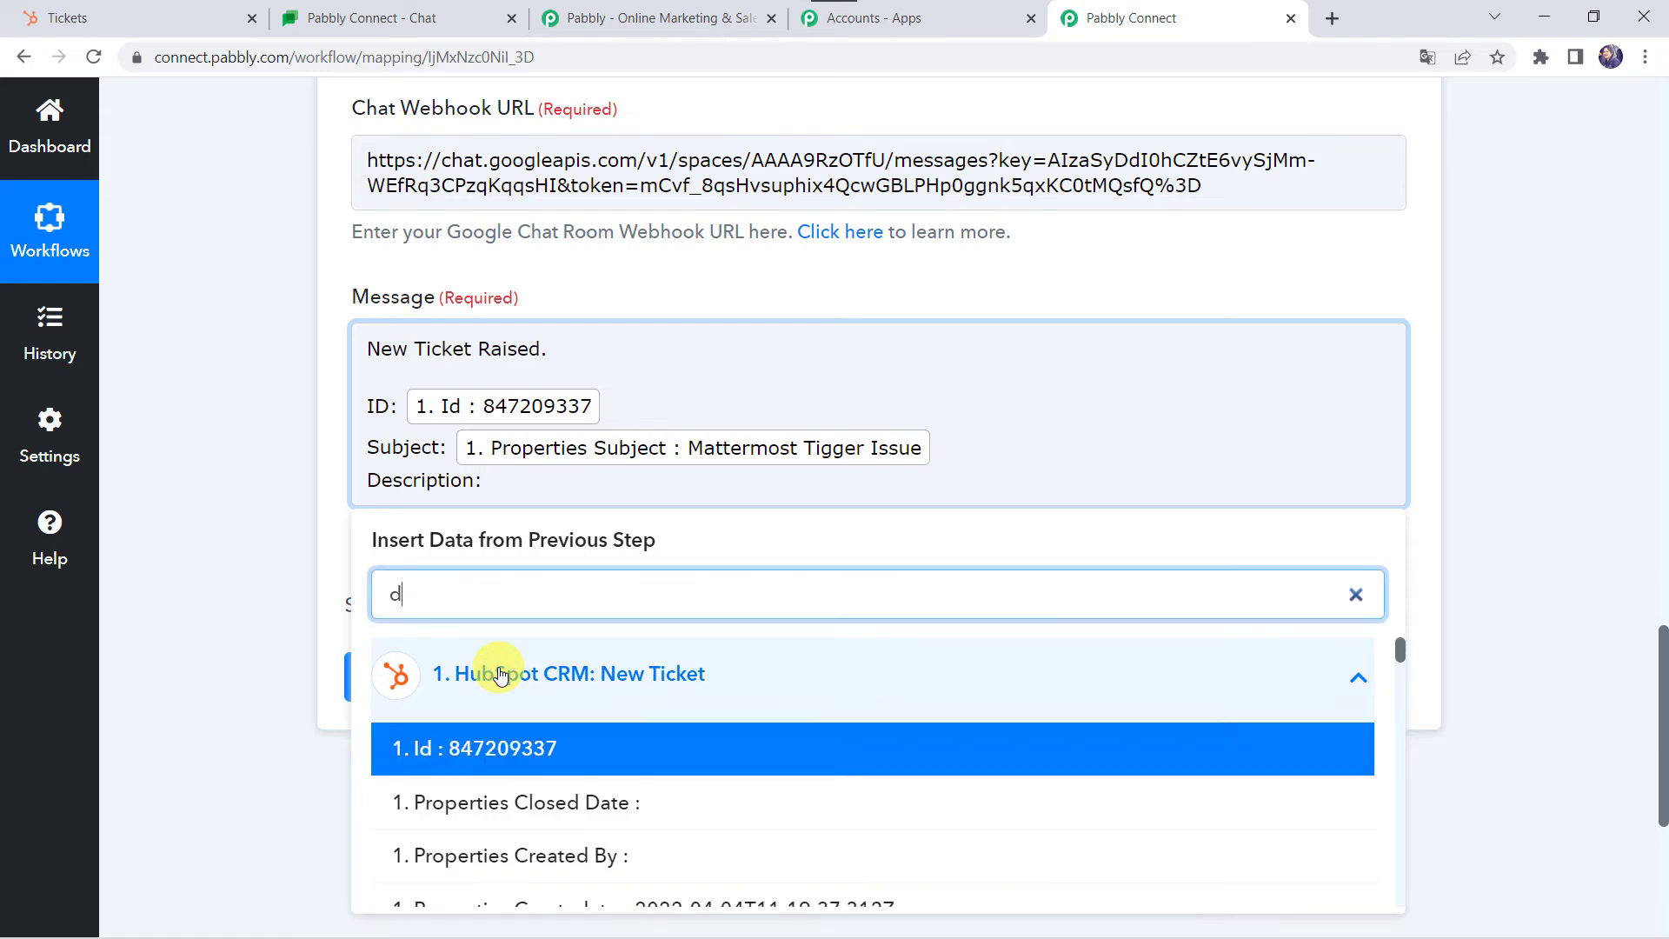
key(BackSpace)
key(BackSpace)
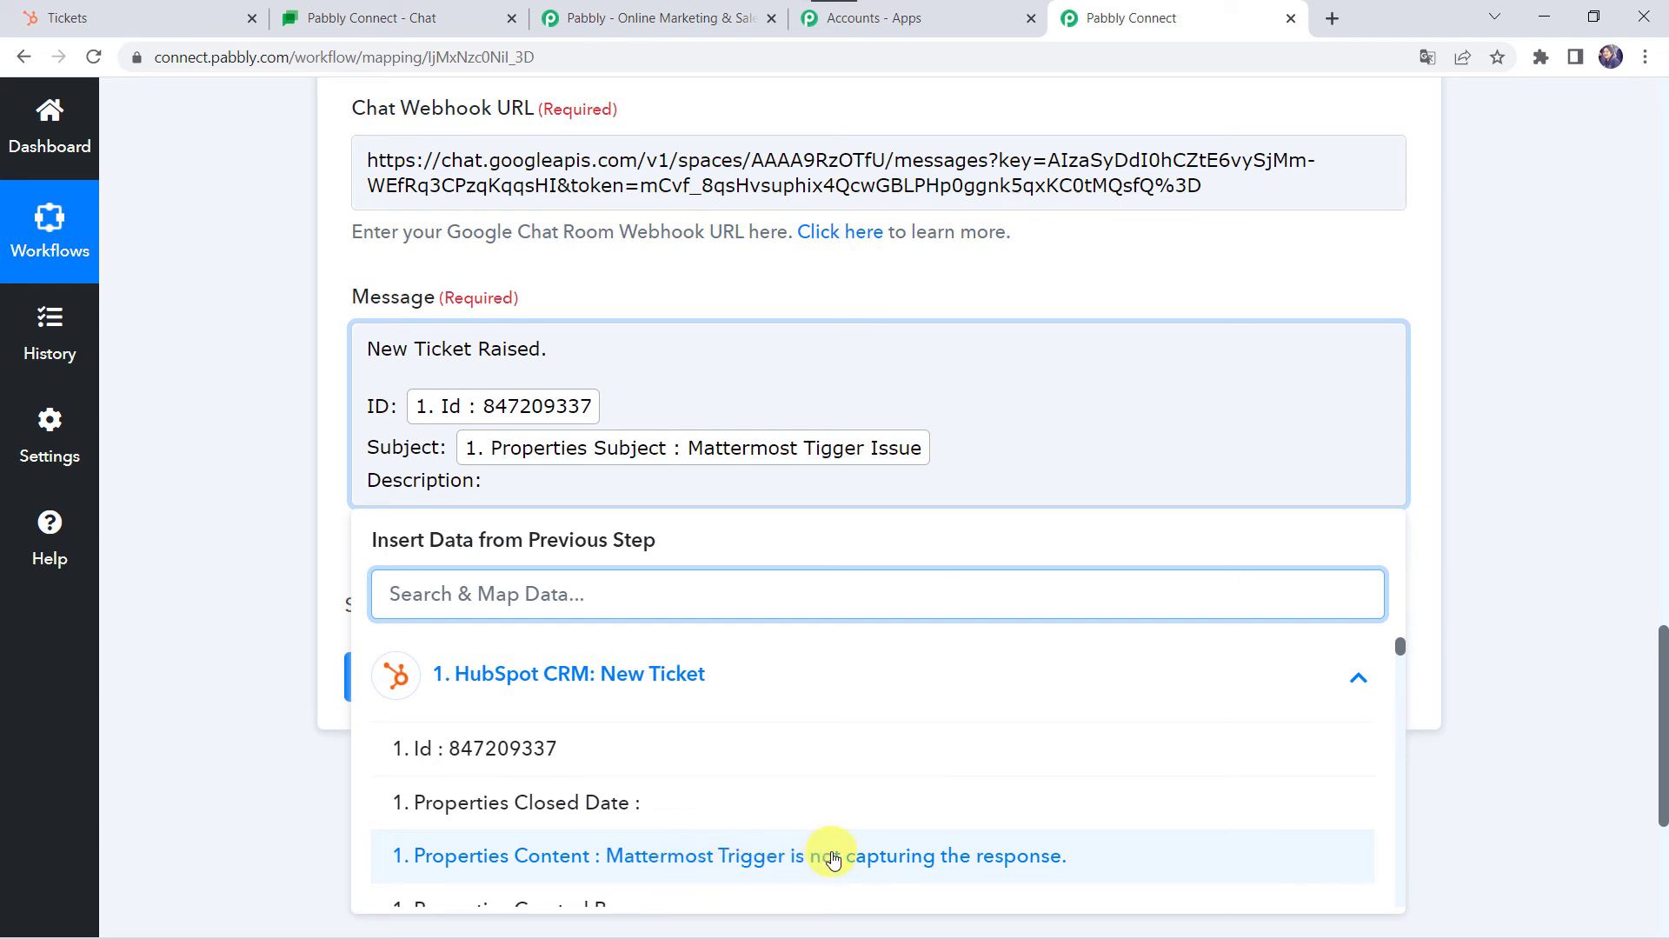
click(833, 858)
click(224, 513)
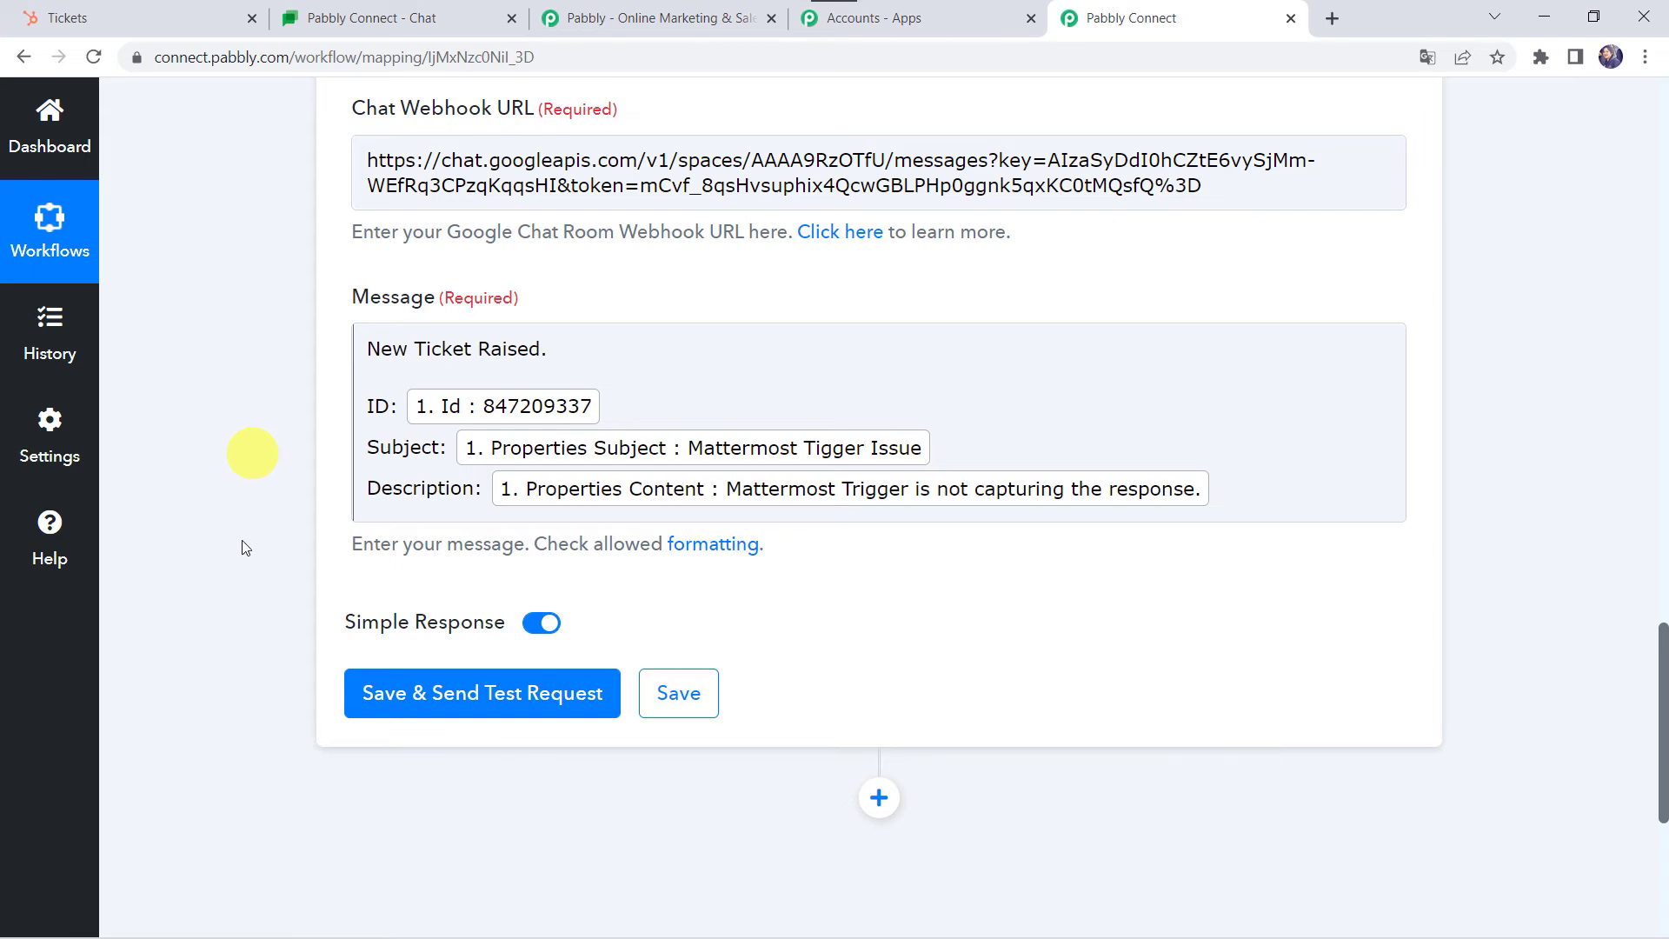
- Save the action, send a test request and check the posted message in the Pabbly Connect space of Google Chat
click(420, 703)
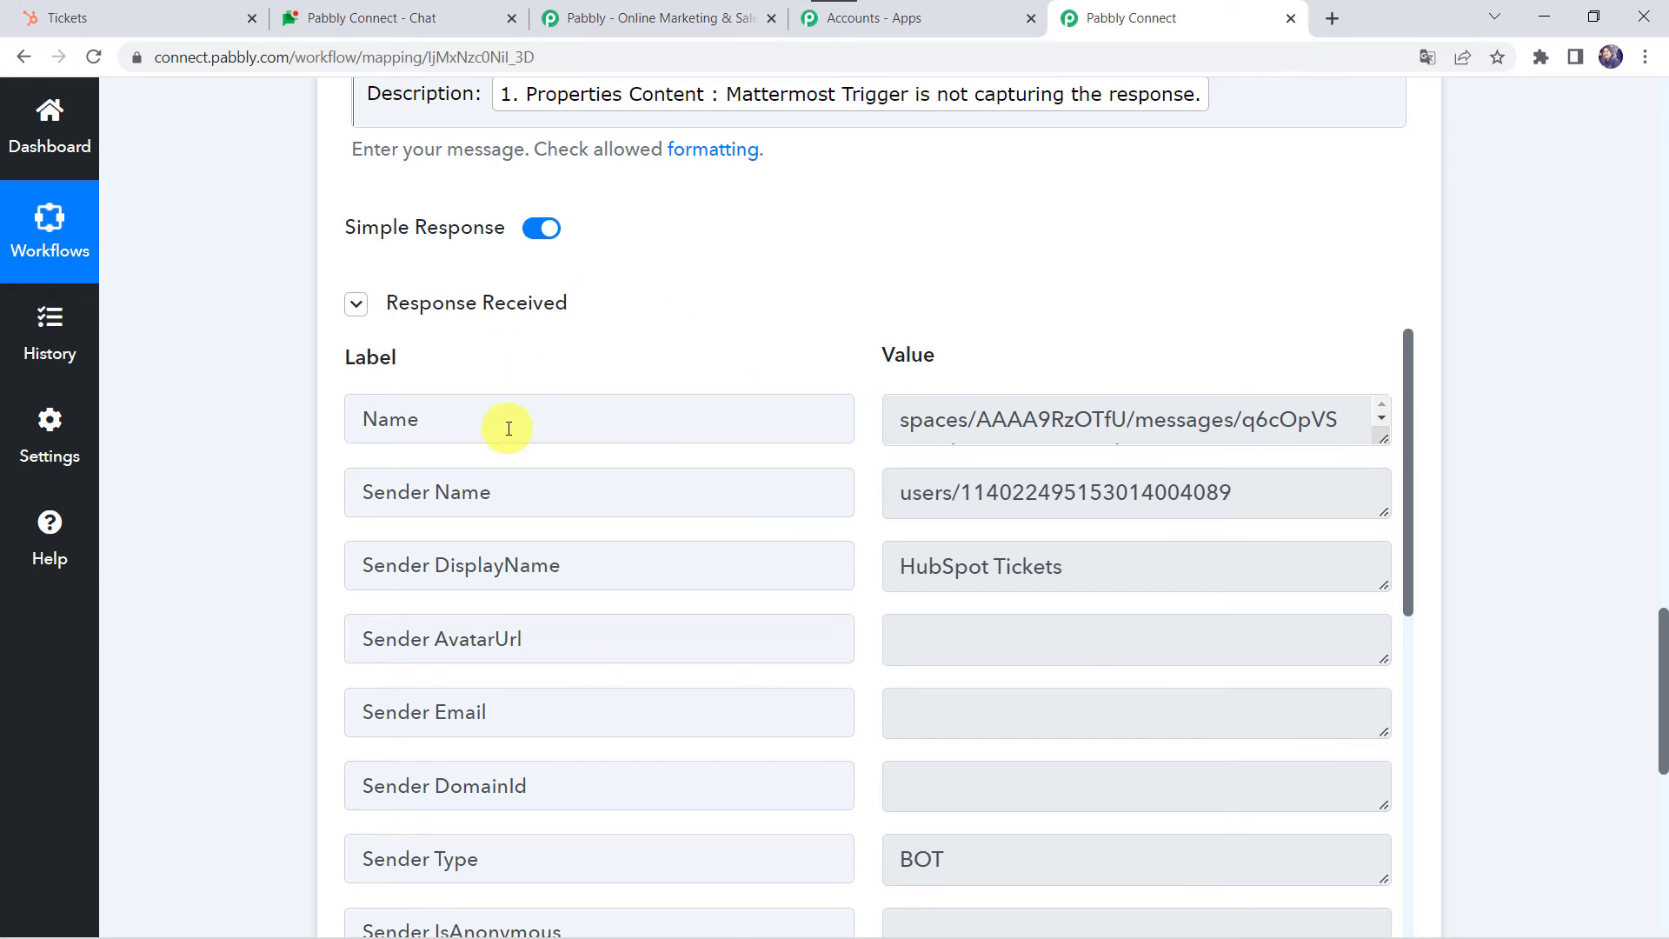
click(380, 8)
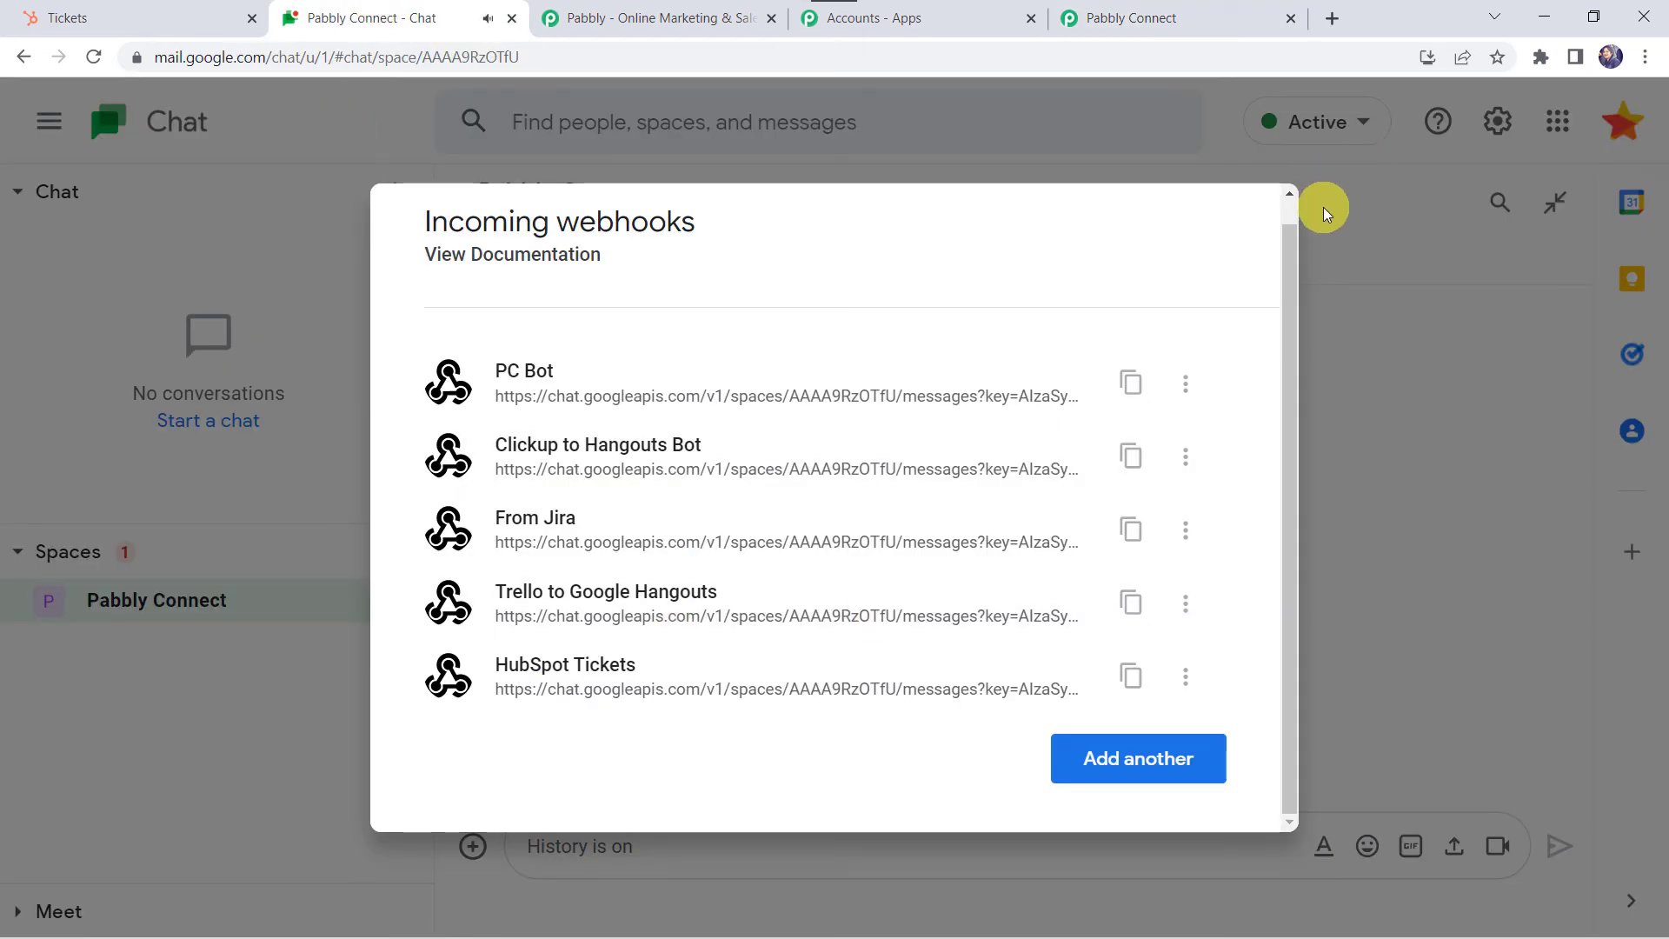
scroll(1221, 340, up, 1)
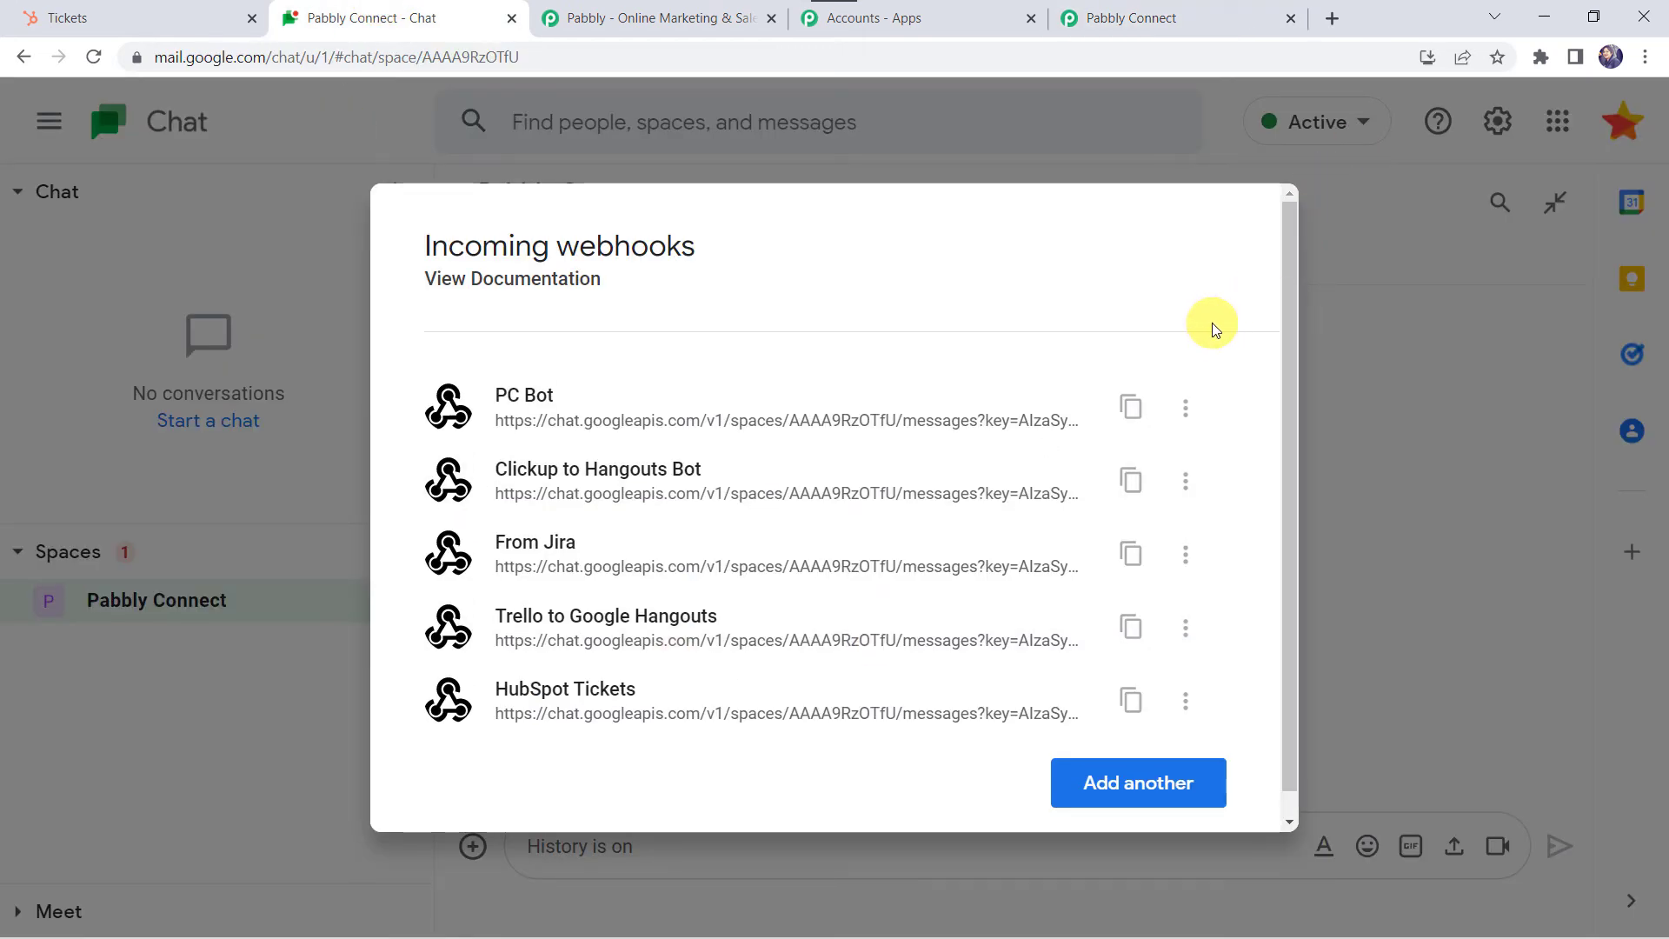
click(1092, 119)
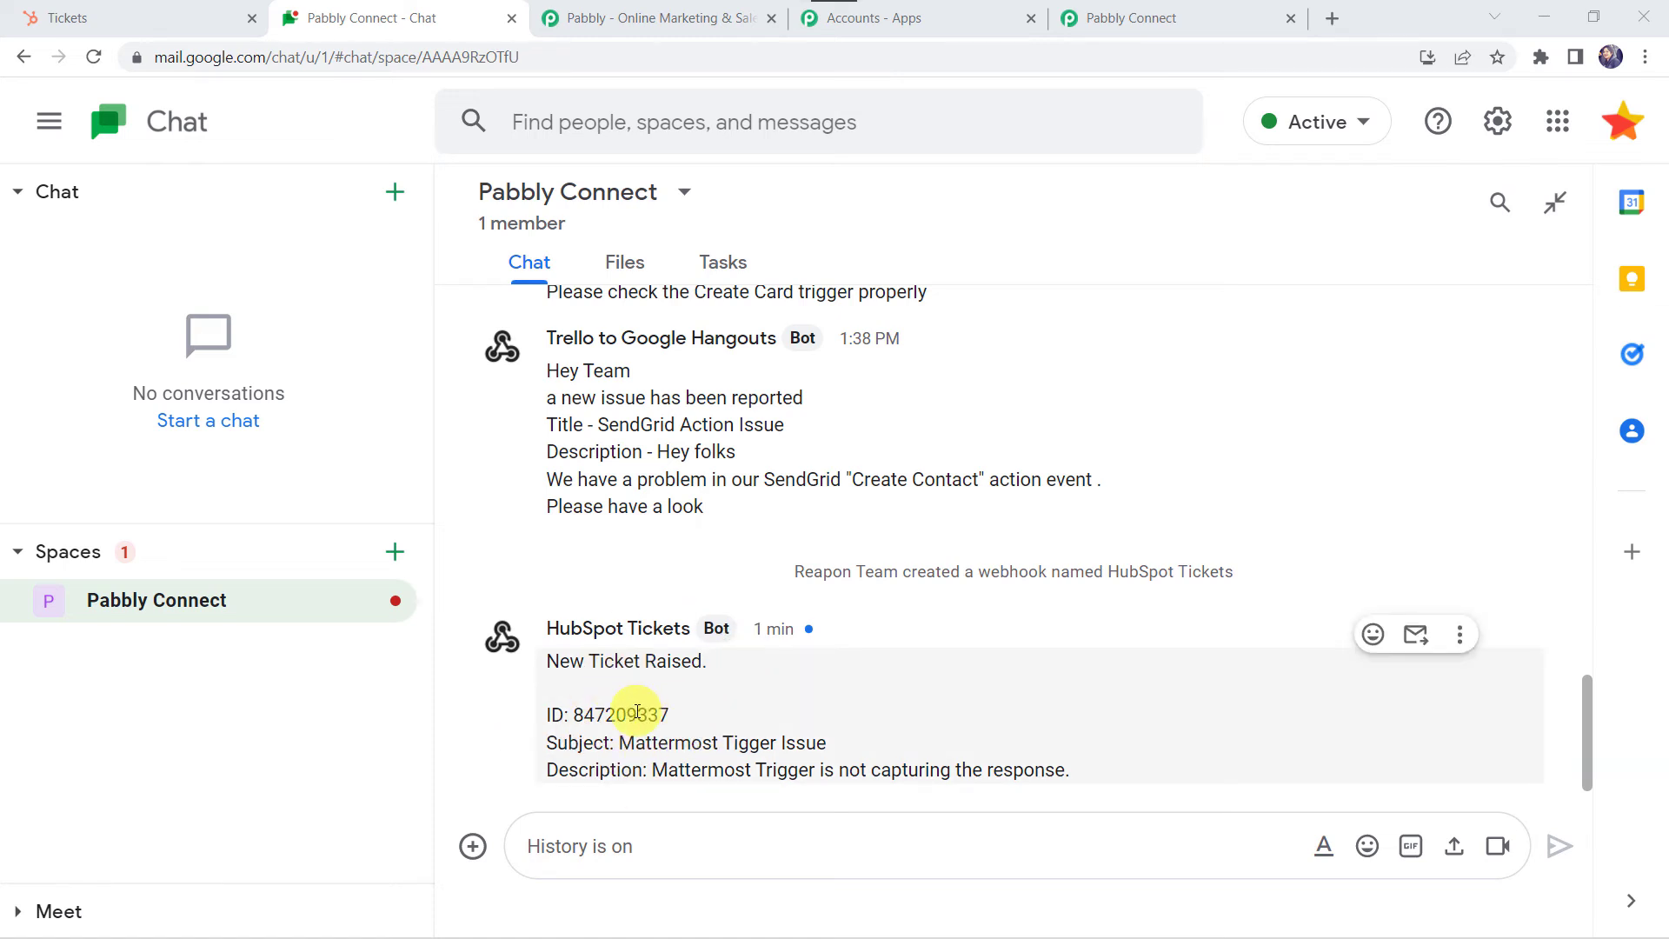
- Switch back to the Pabbly Connect workflow and save the Google Chat action
click(1166, 18)
scroll(179, 639, down, 3)
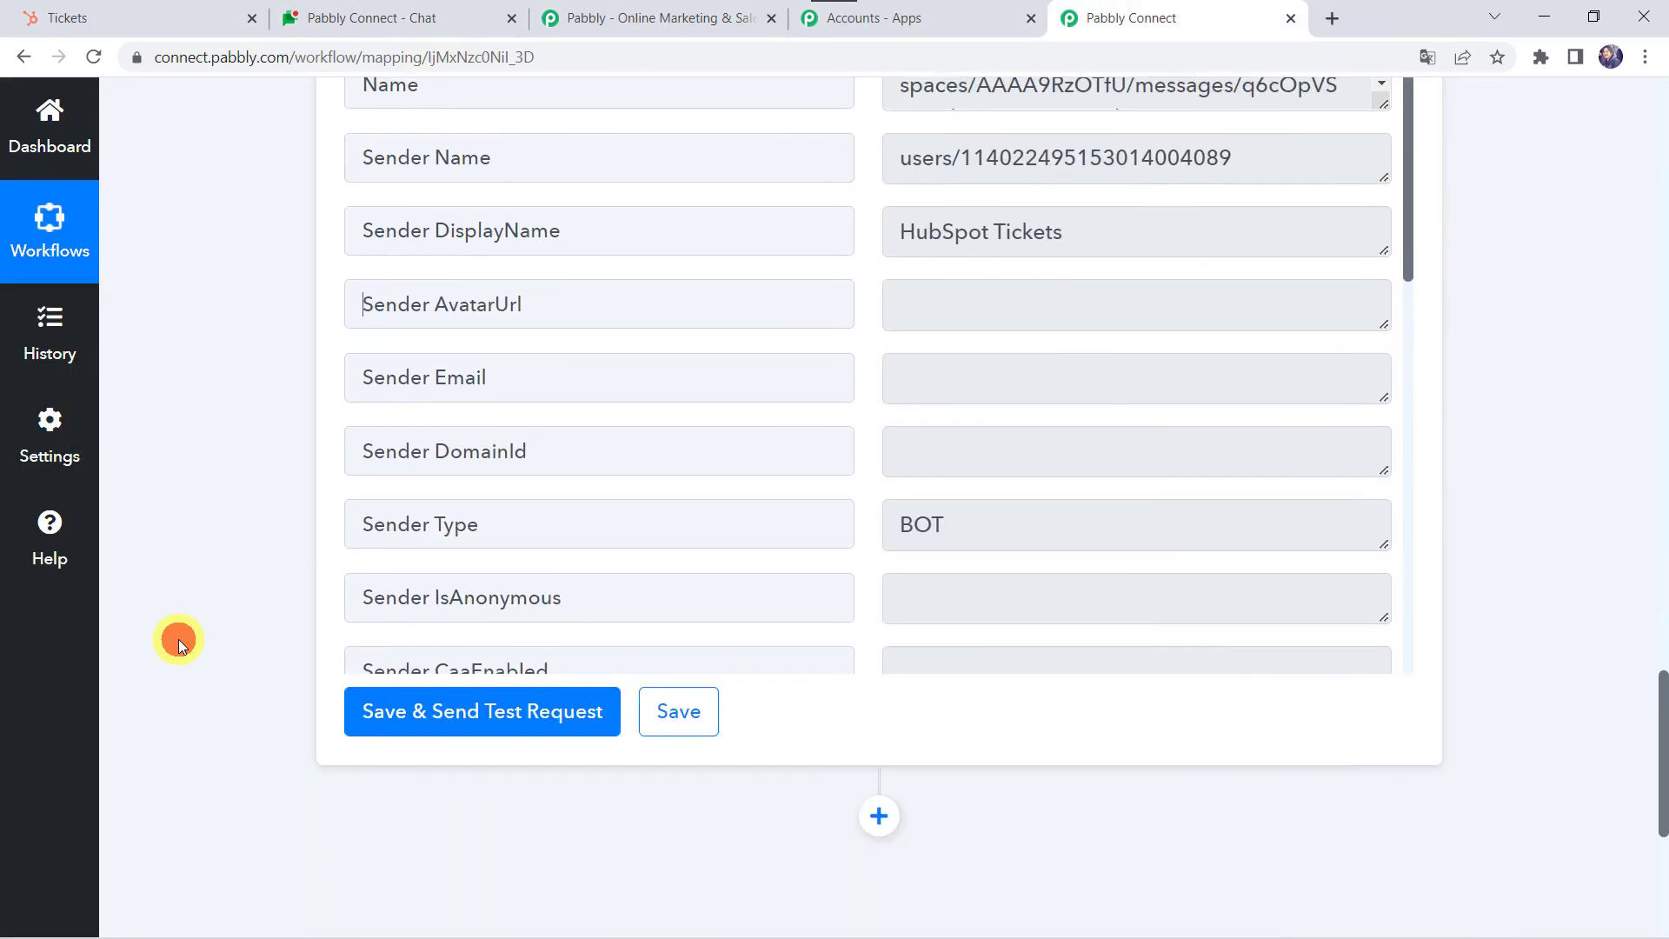
click(694, 713)
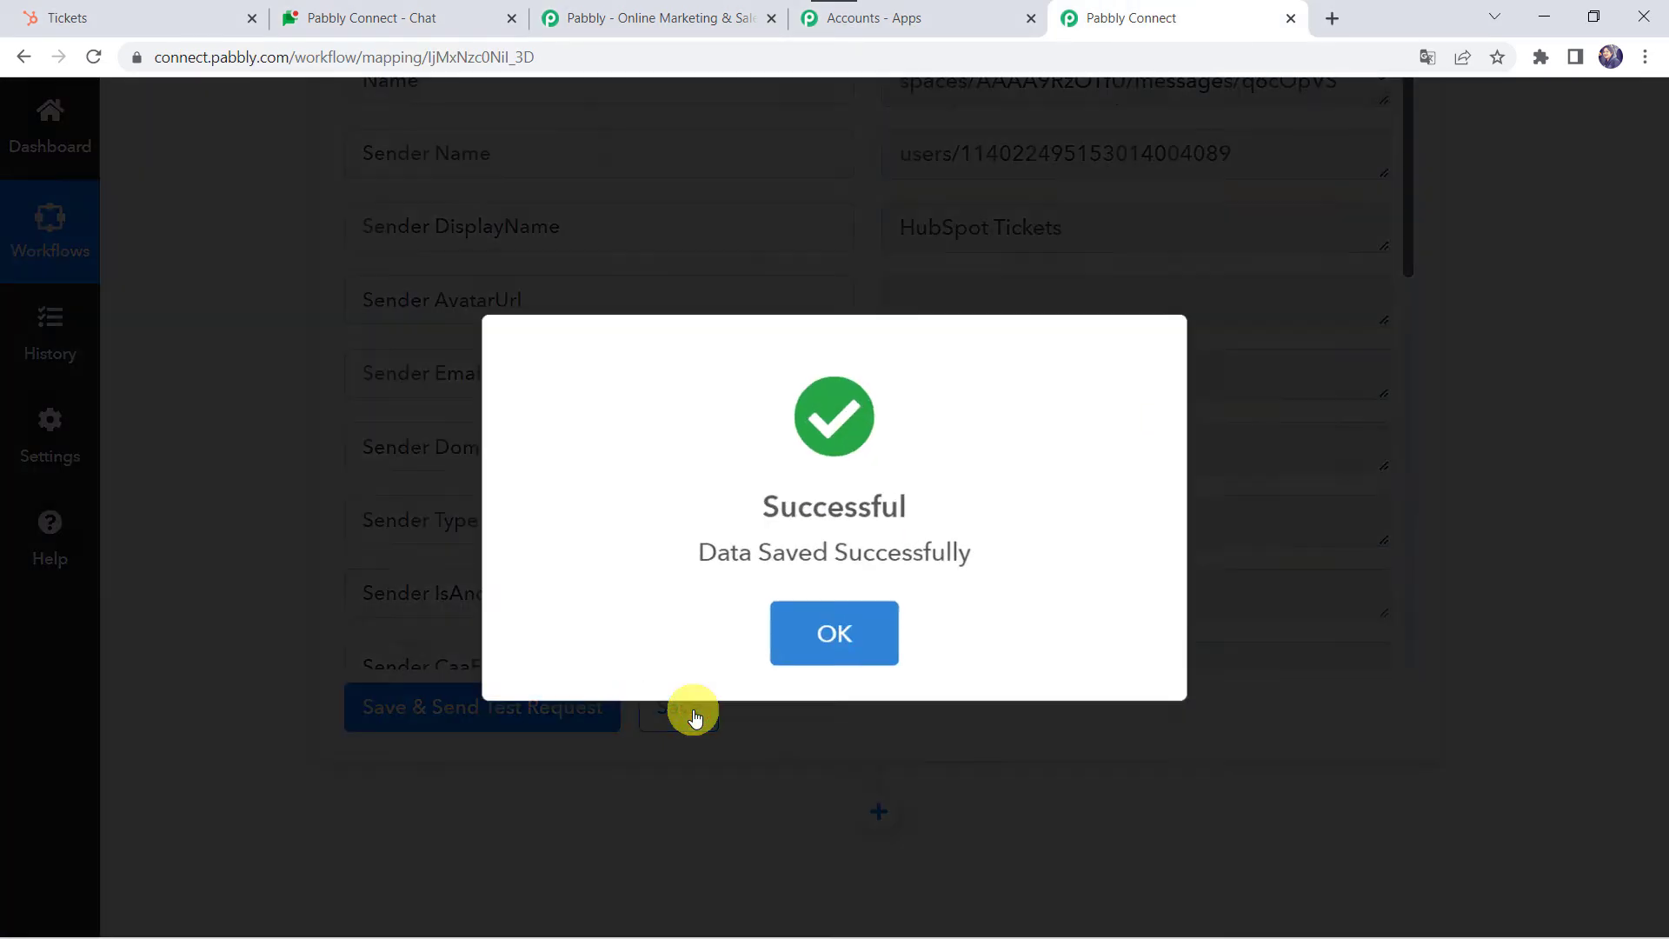
click(859, 606)
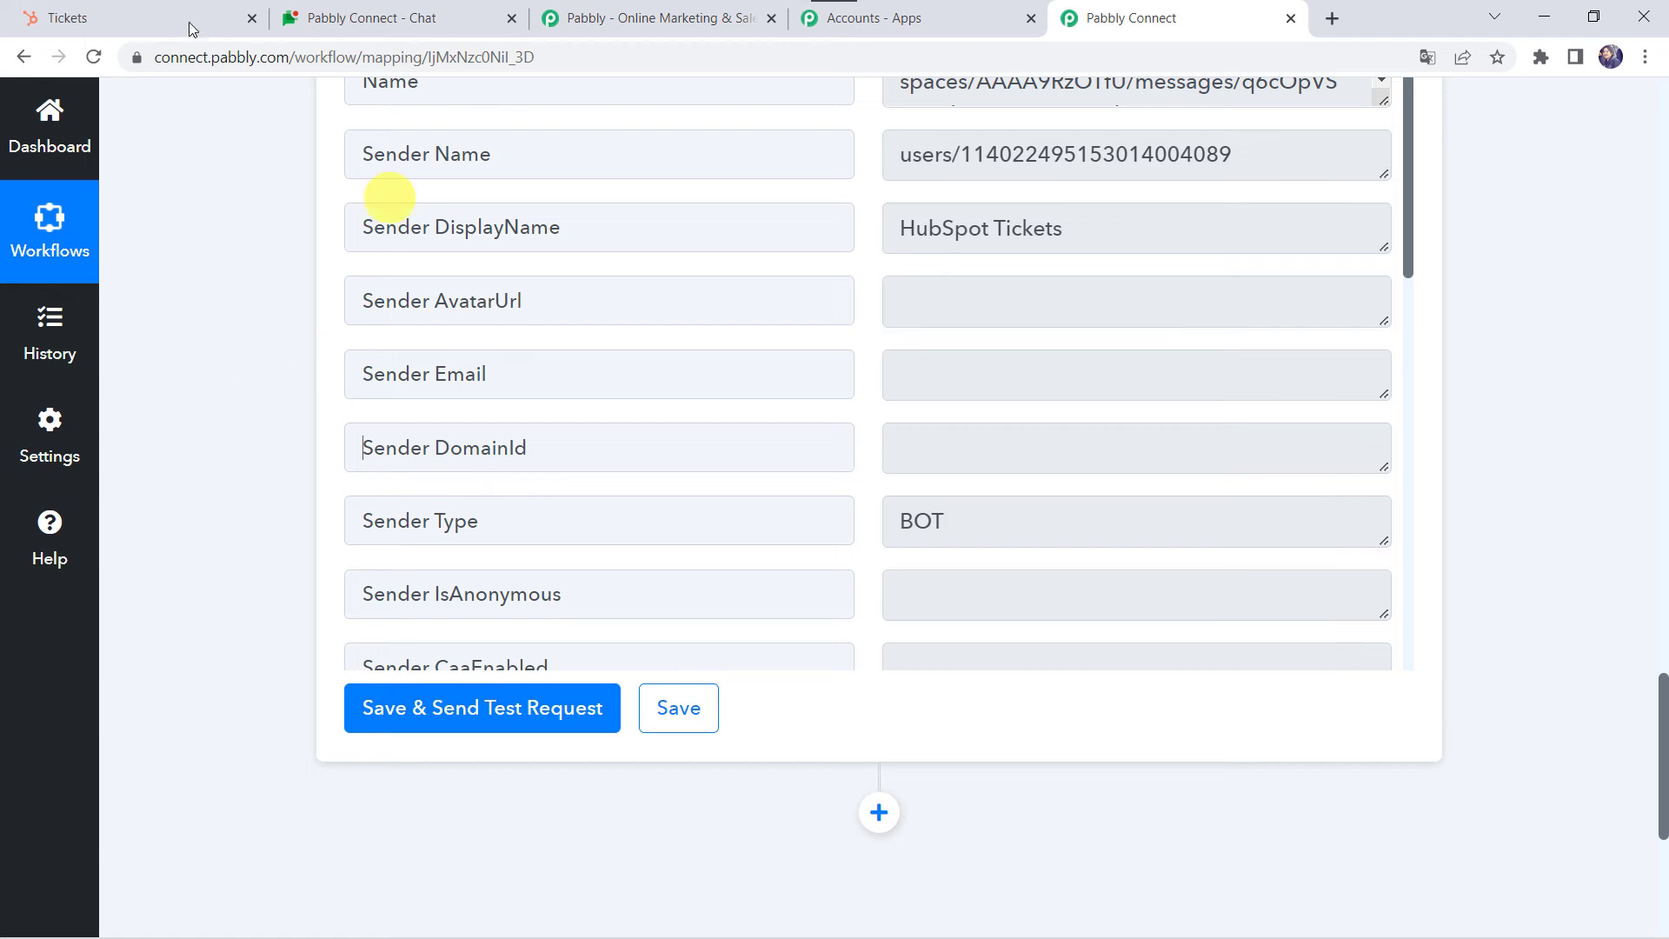
- Switch to HubSpot and create ticket "Constant Contact Issue" with Support Pipeline, New, "Constant Contact Action " Create Contact" is not working properly.", source Email, priority Medium, company Pabbly
click(121, 11)
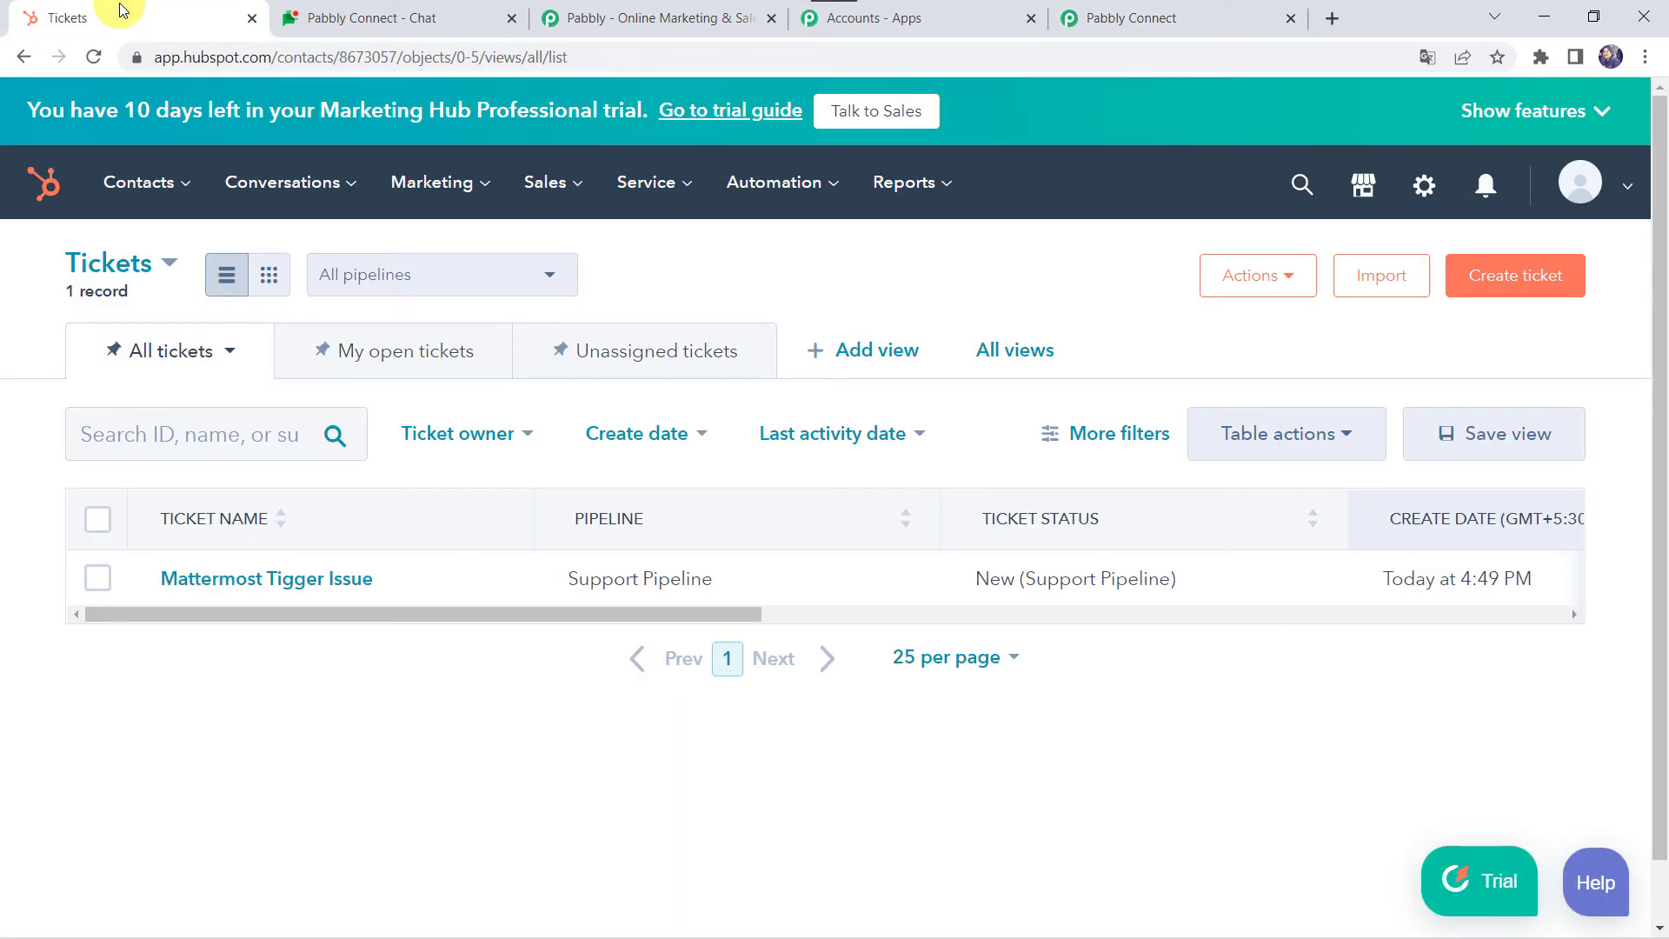
click(1507, 290)
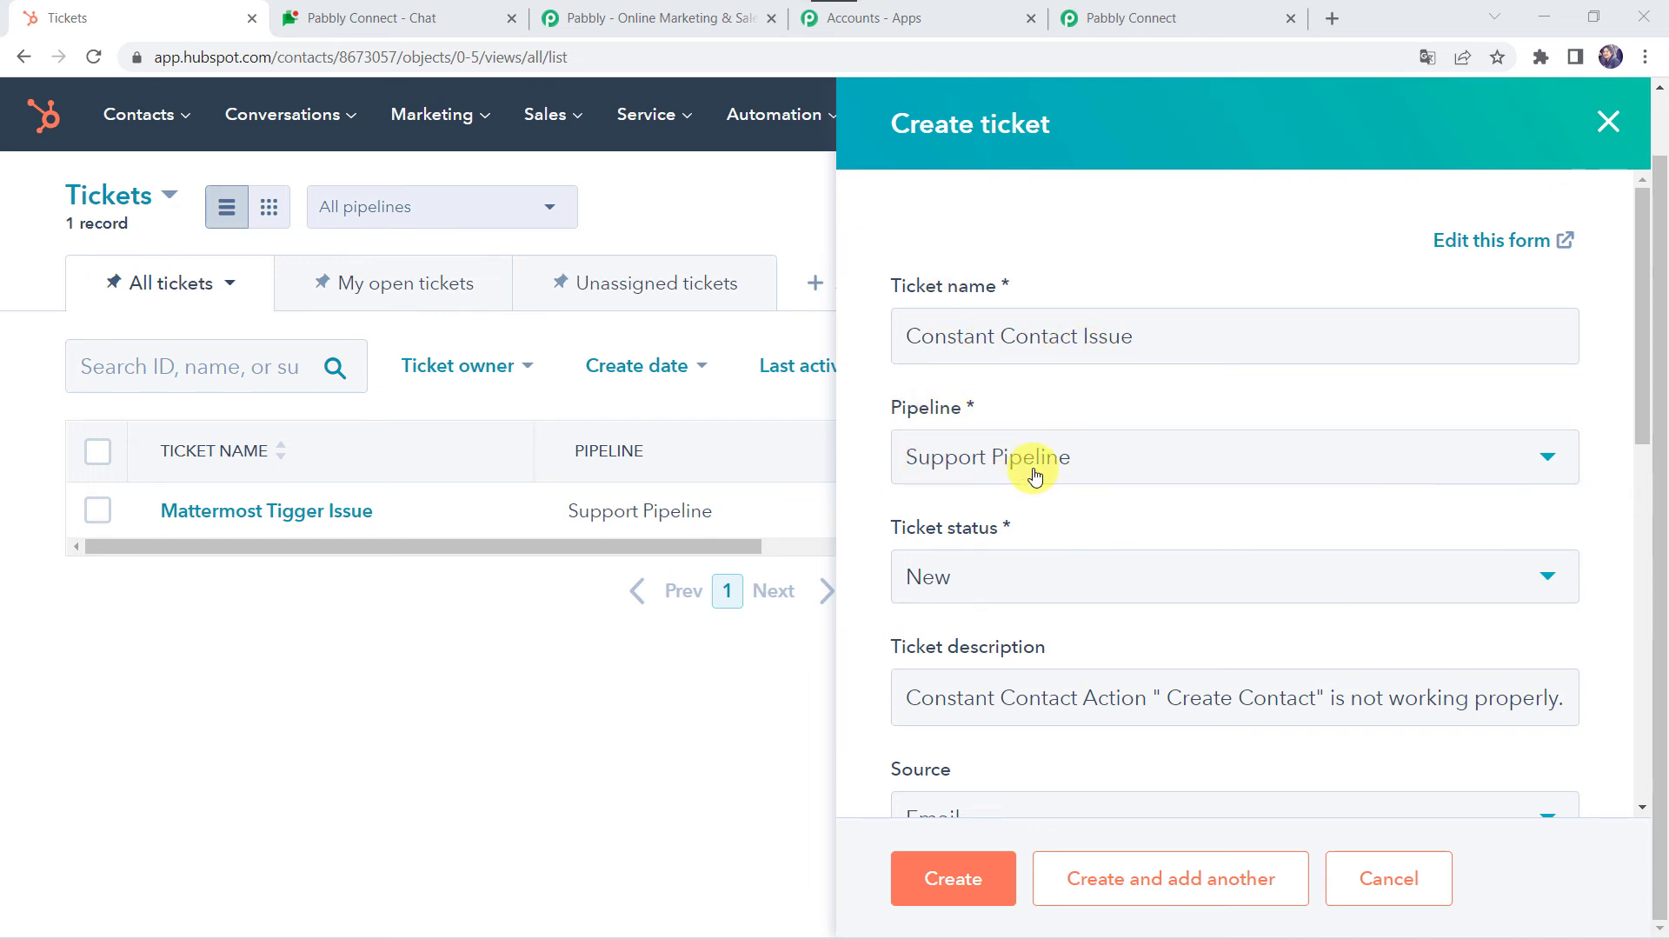
scroll(1035, 474, down, 2)
scroll(984, 469, down, 1)
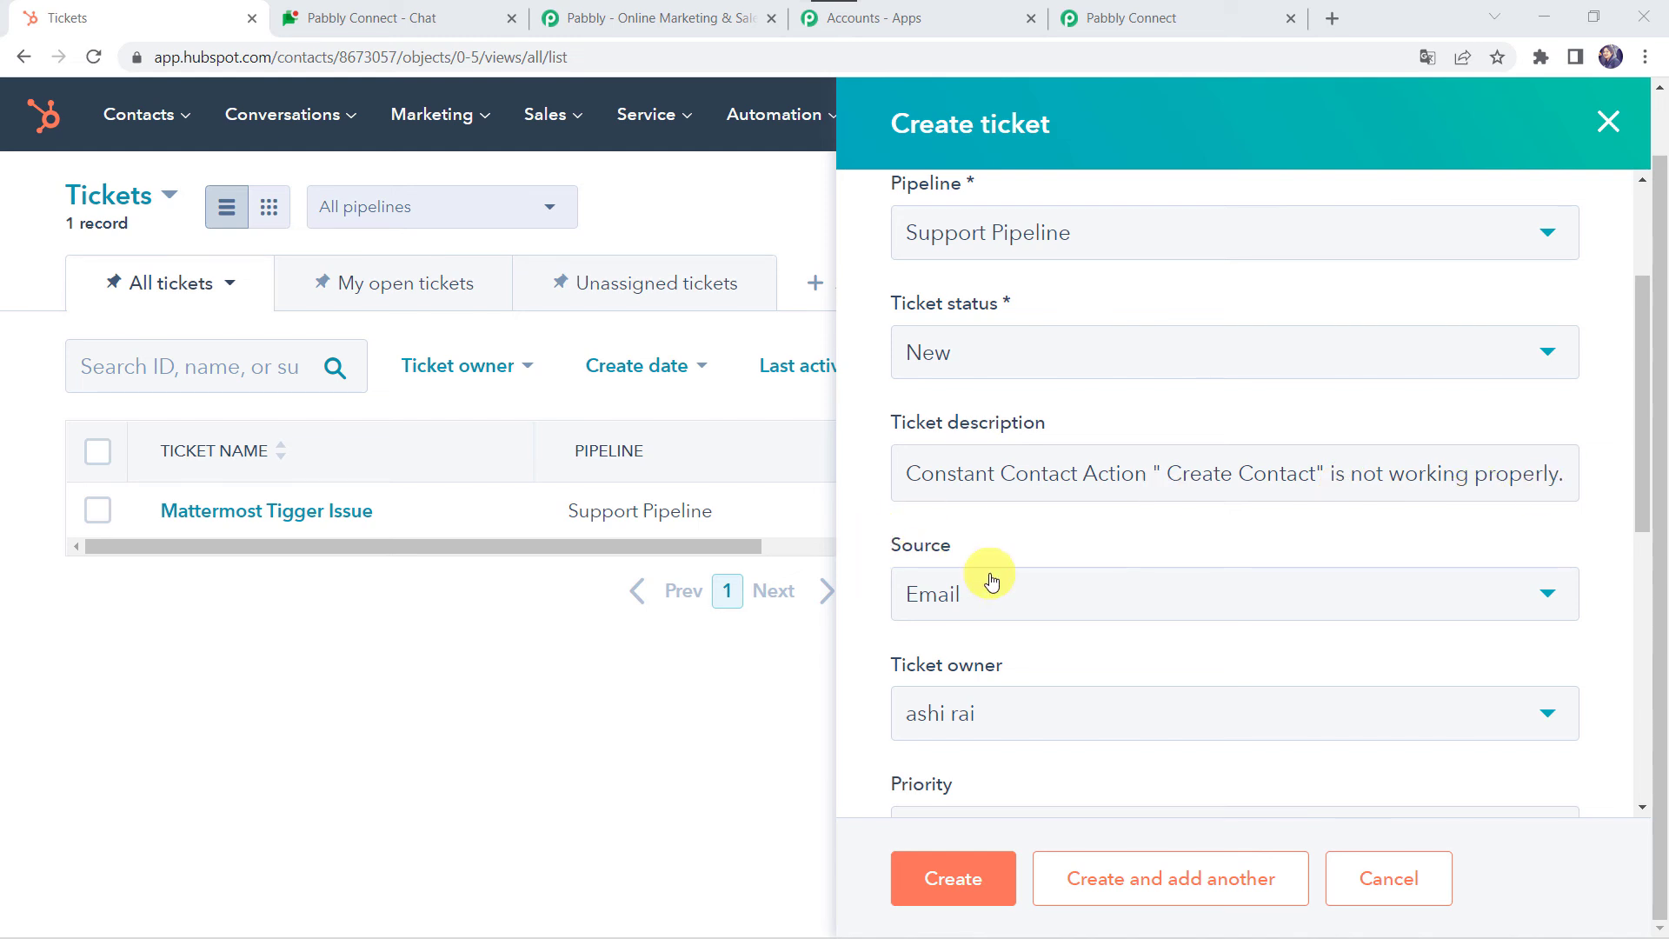
scroll(988, 577, down, 2)
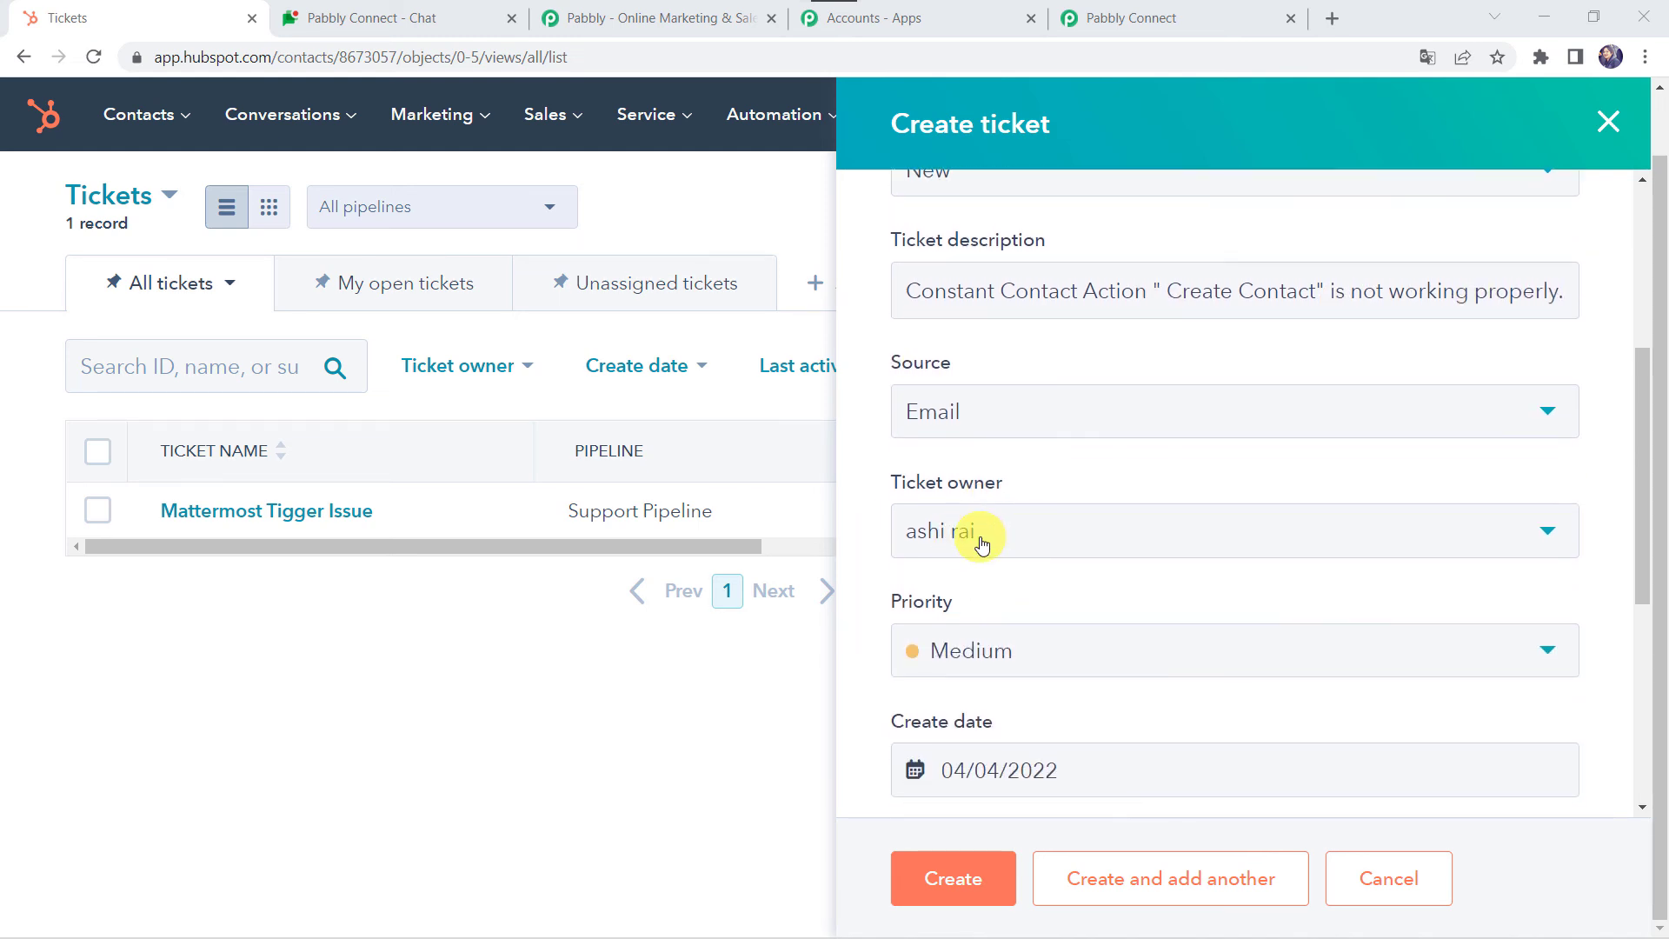
scroll(940, 533, down, 1)
scroll(982, 536, down, 2)
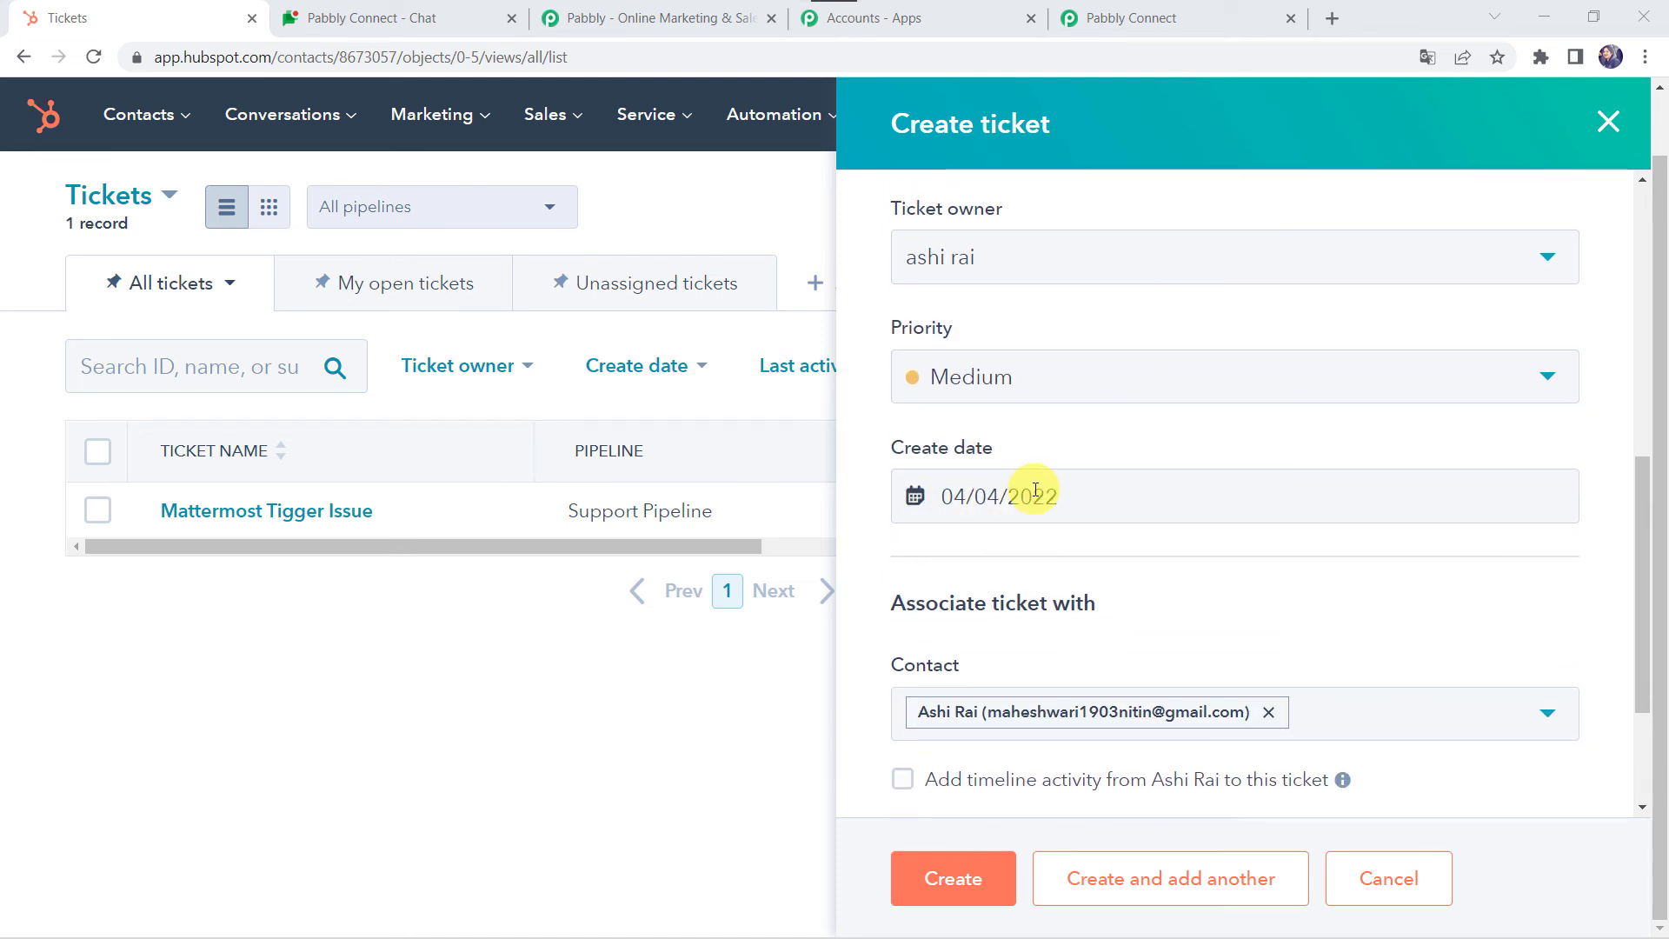
scroll(1036, 490, down, 2)
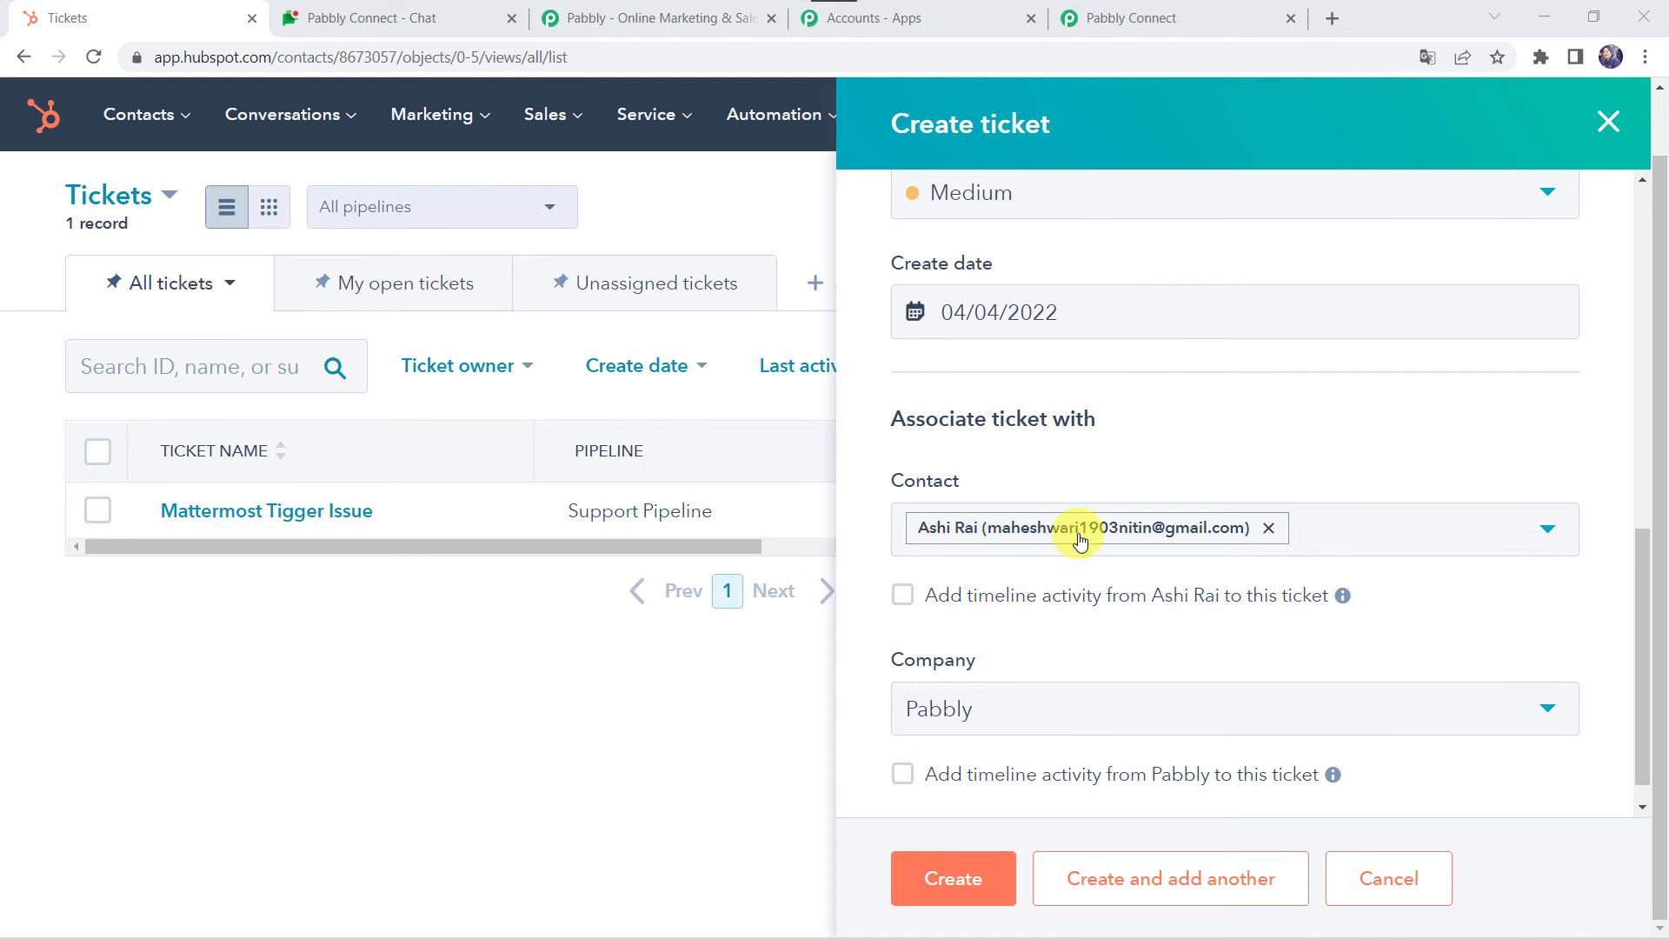
scroll(1078, 540, down, 1)
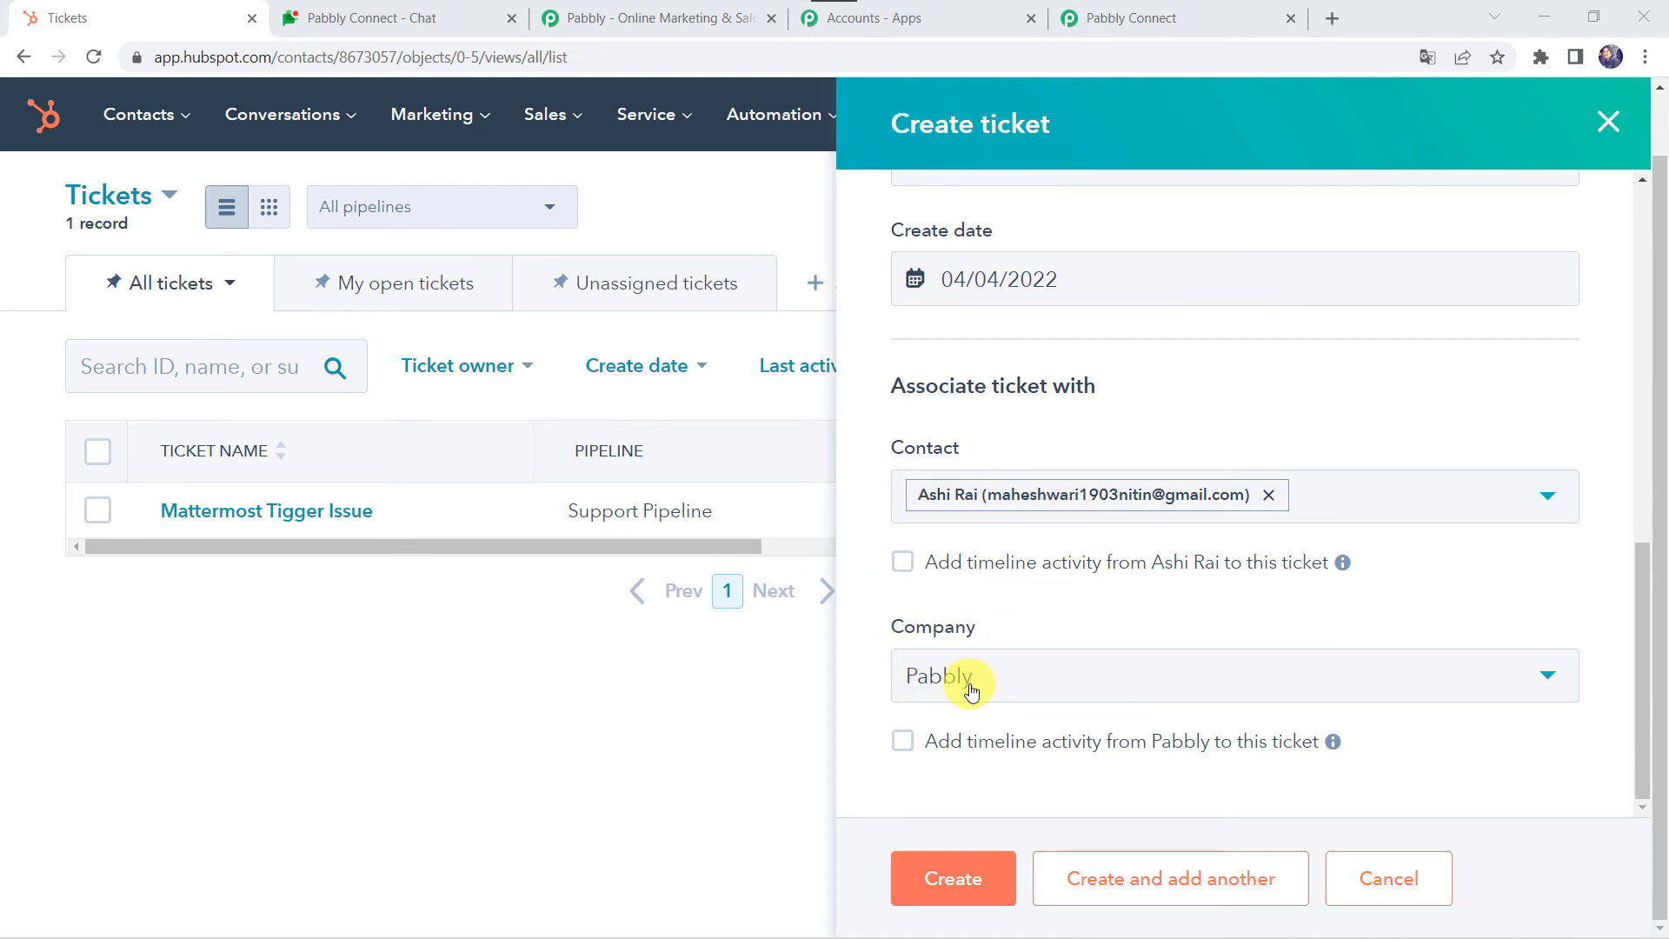
click(942, 878)
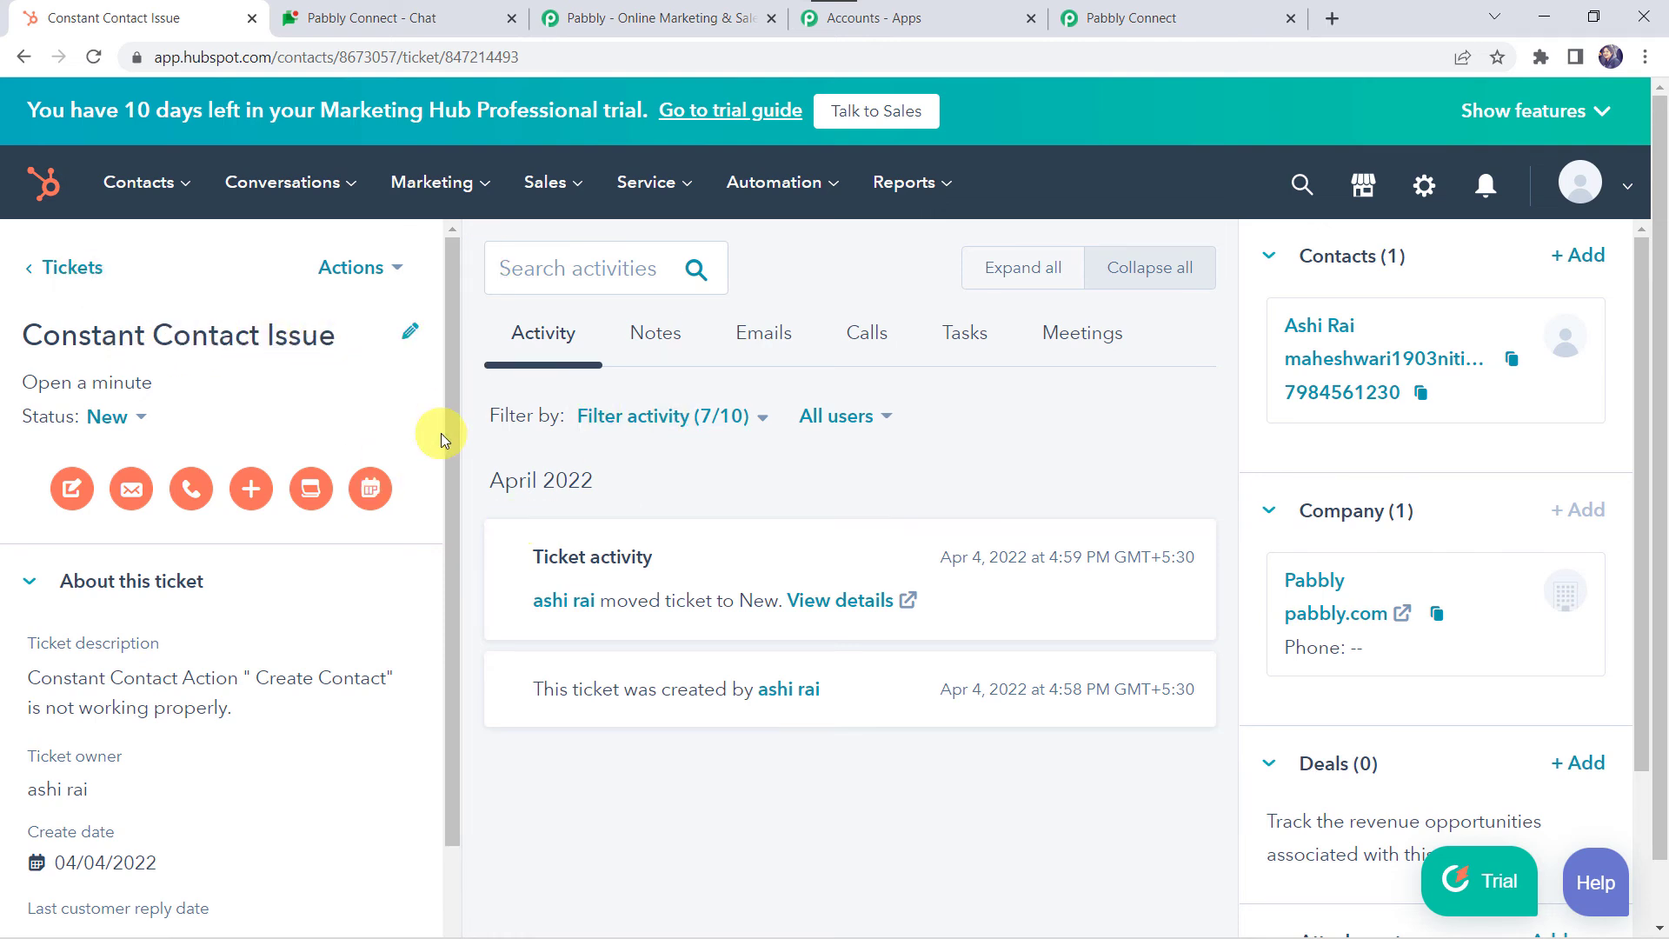
- Switch to the Pabbly Connect space in Google Chat and check the message posted for the Constant Contact Issue ticket
click(447, 19)
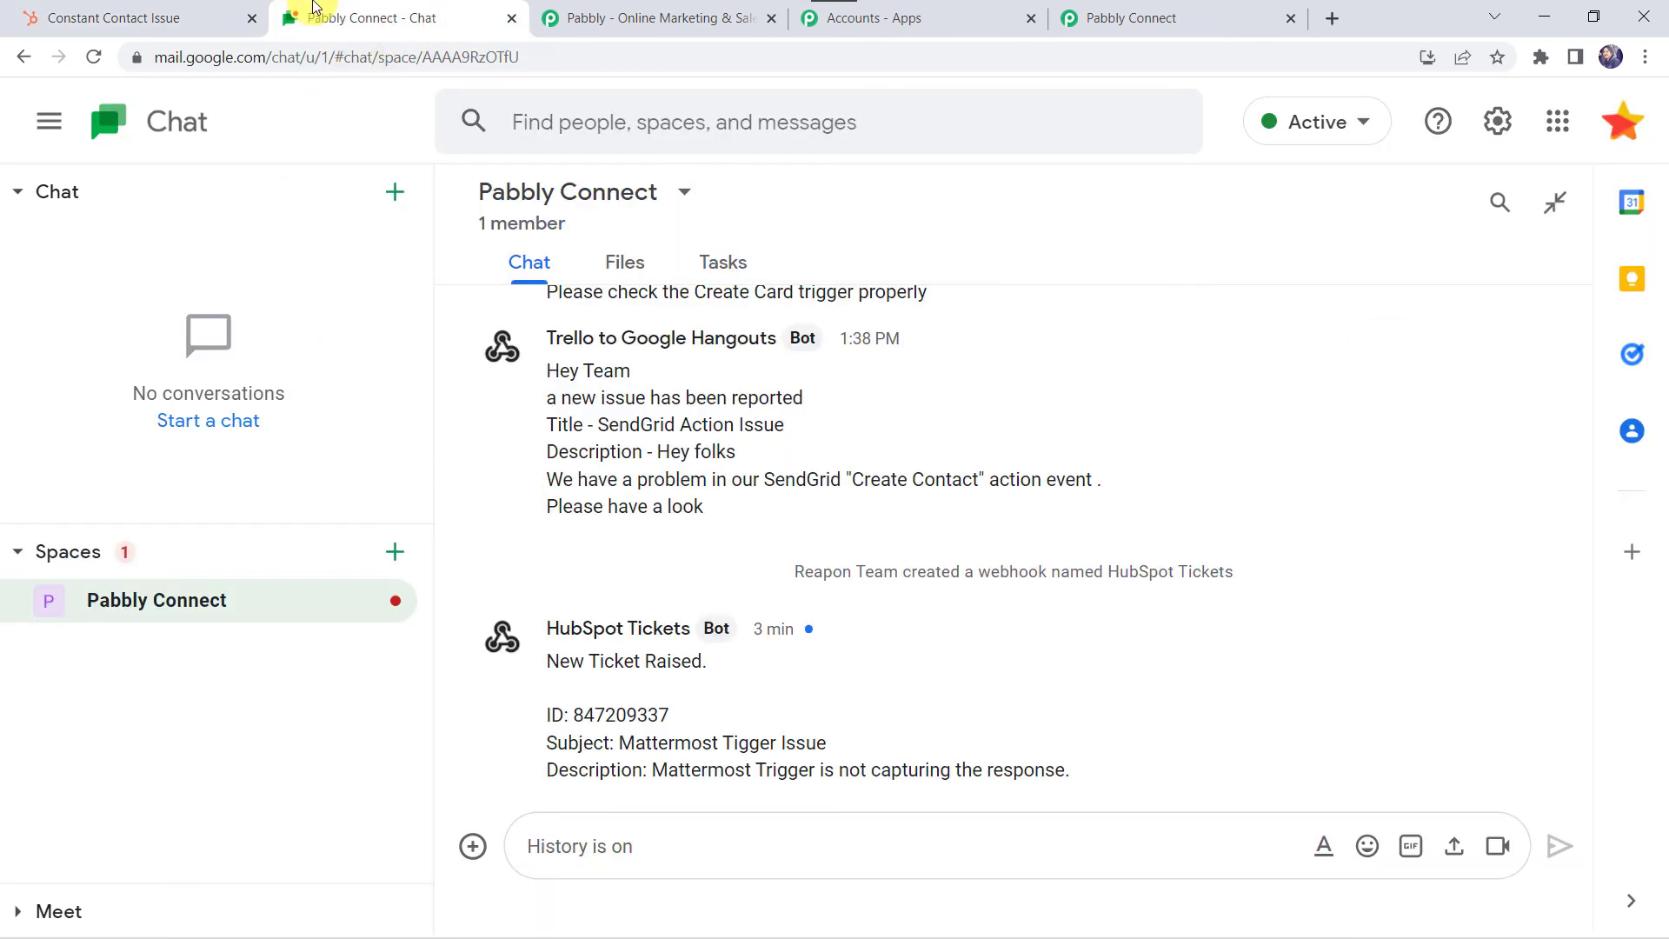
click(97, 57)
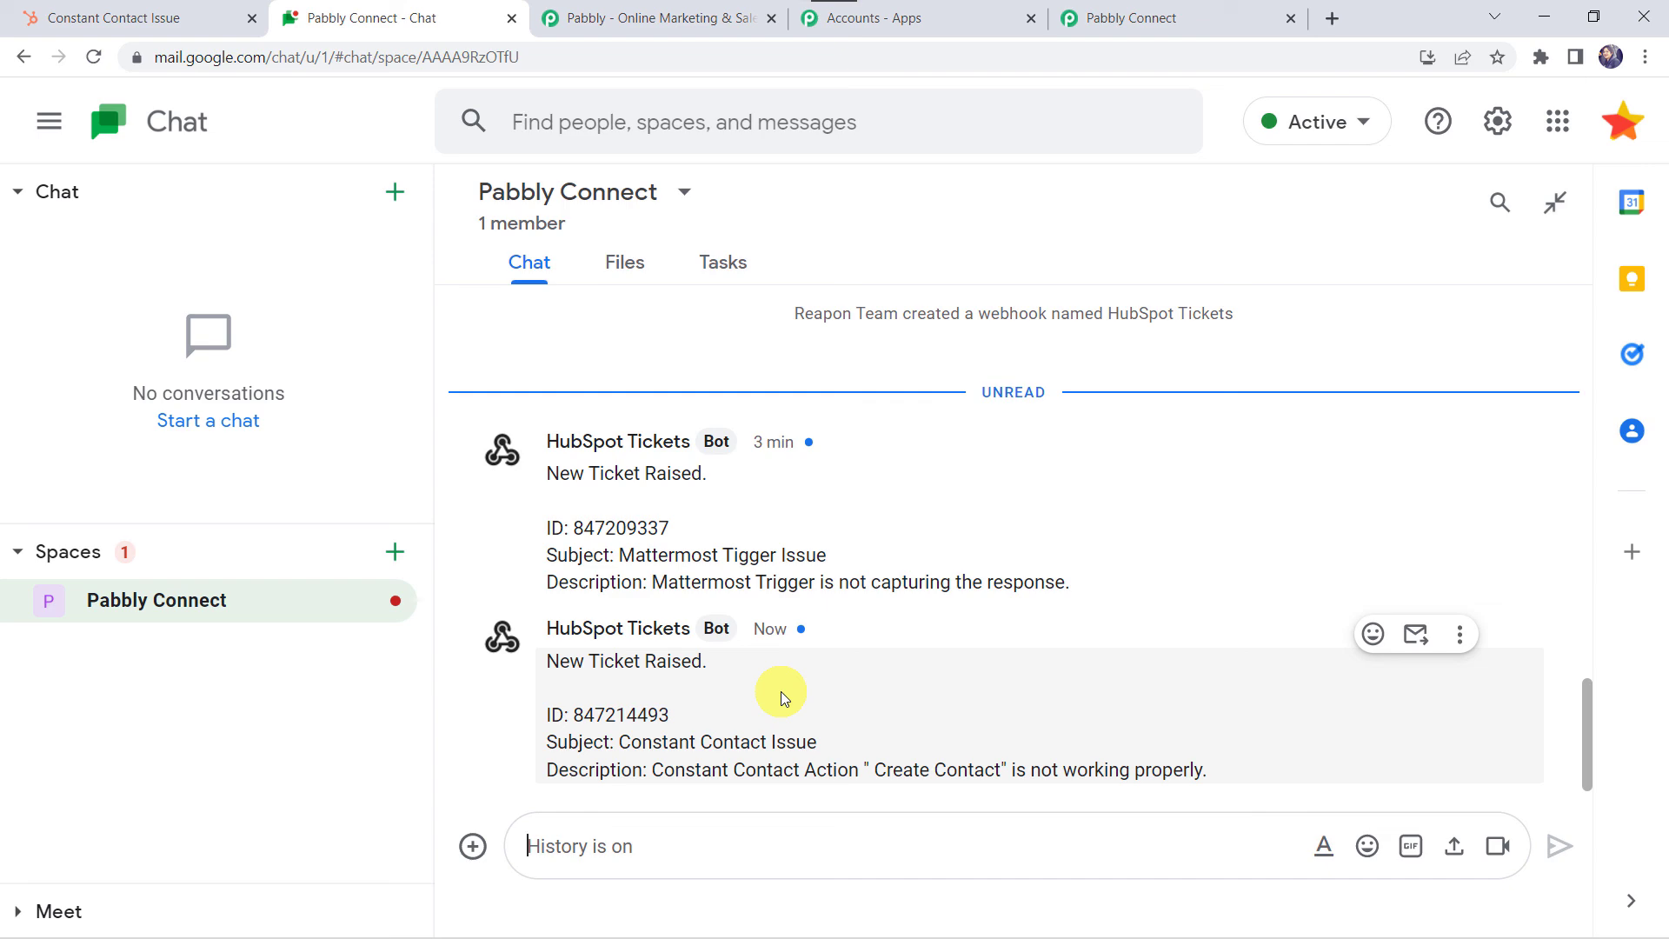
- Switch back to the Pabbly Connect workflow and collapse the Google Hangouts Chat action and the HubSpot CRM trigger
click(1145, 17)
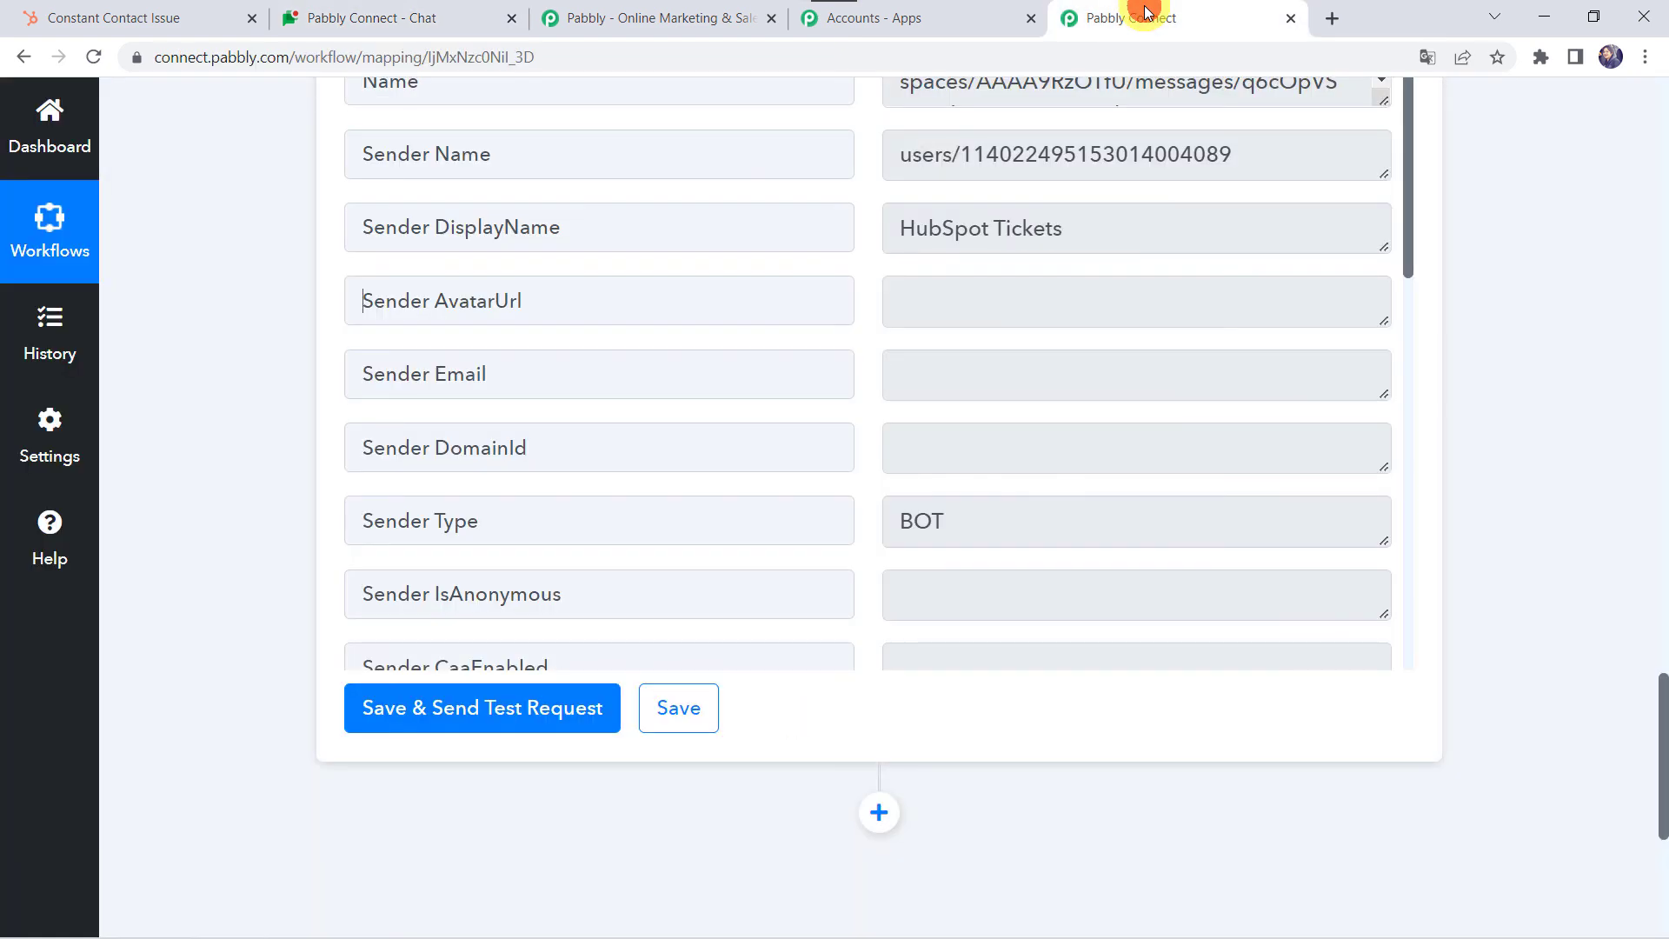
scroll(539, 270, up, 15)
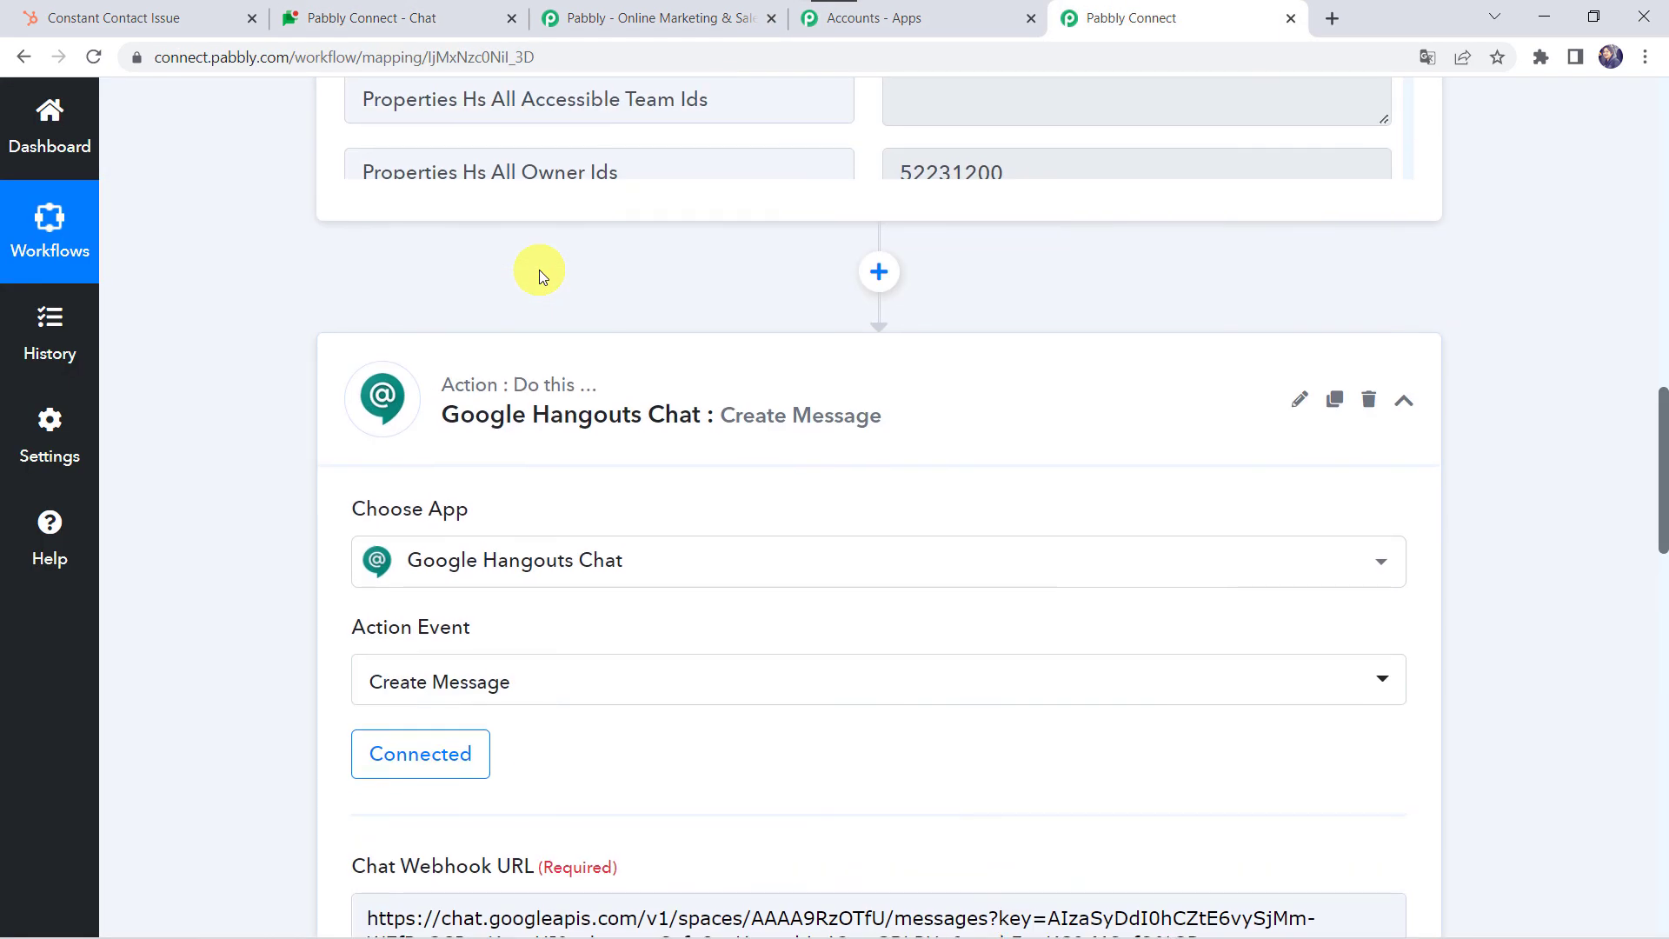
click(651, 395)
scroll(651, 397, up, 10)
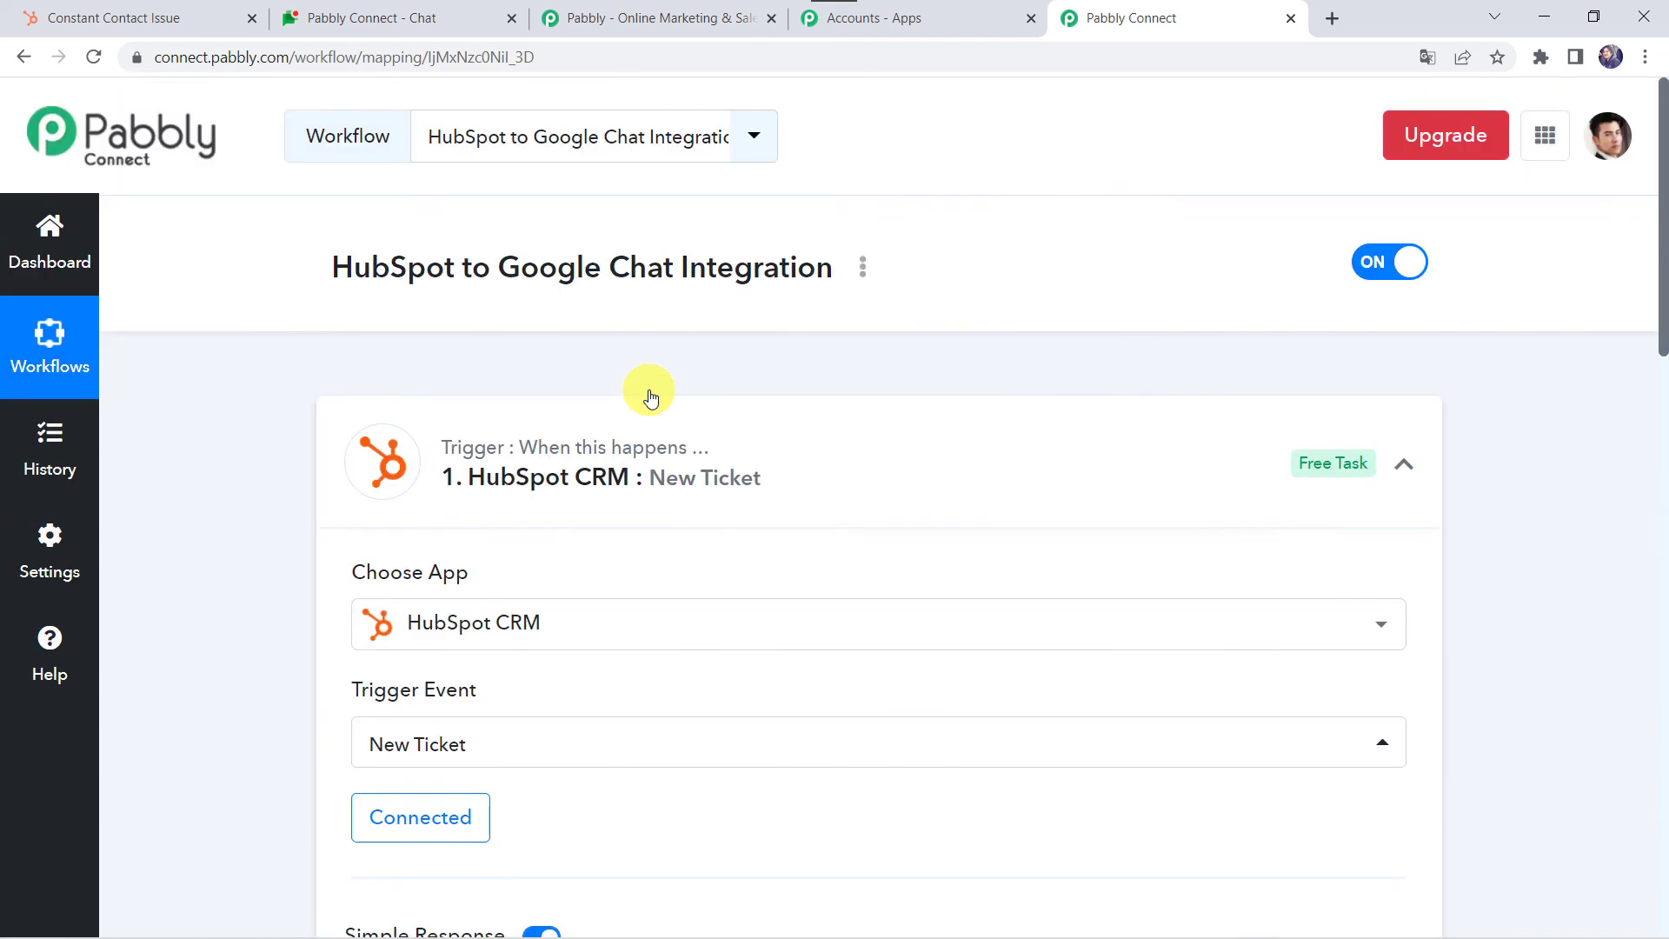
click(807, 400)
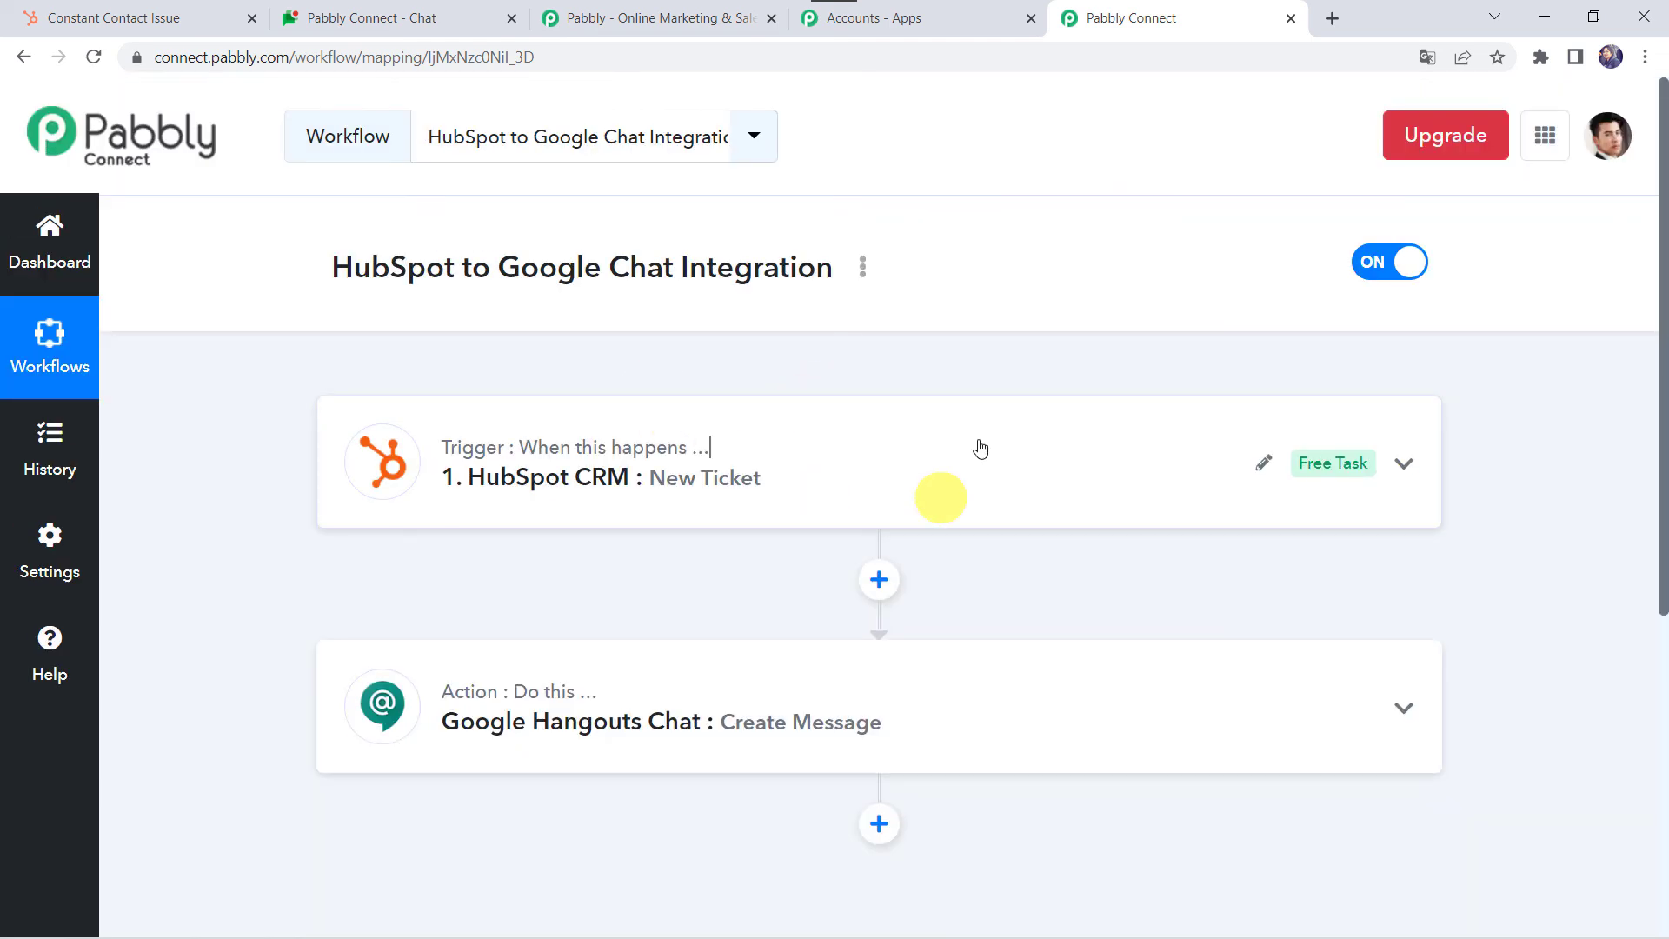